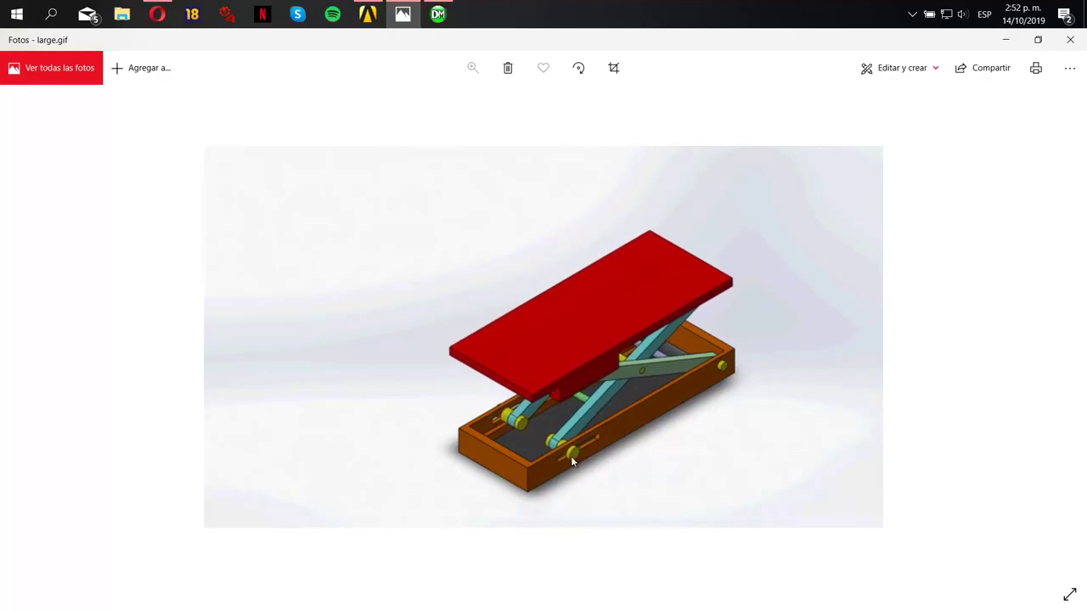
# - Switch to DesignModeler, import the external geometry file Mecanismo .igs and generate it
pyautogui.click(375, 15)
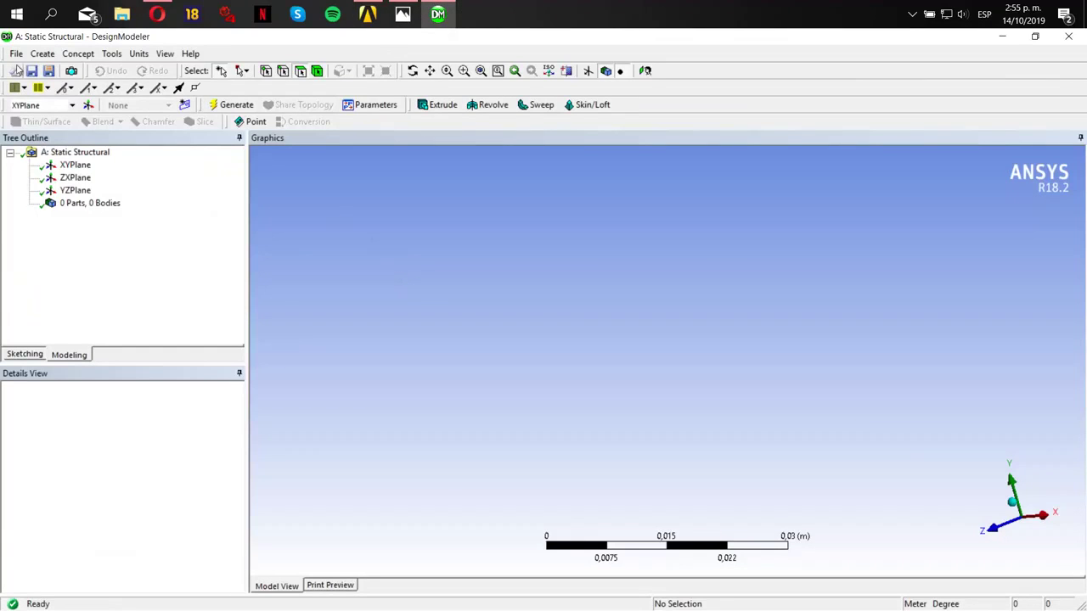
pyautogui.click(16, 53)
pyautogui.click(85, 160)
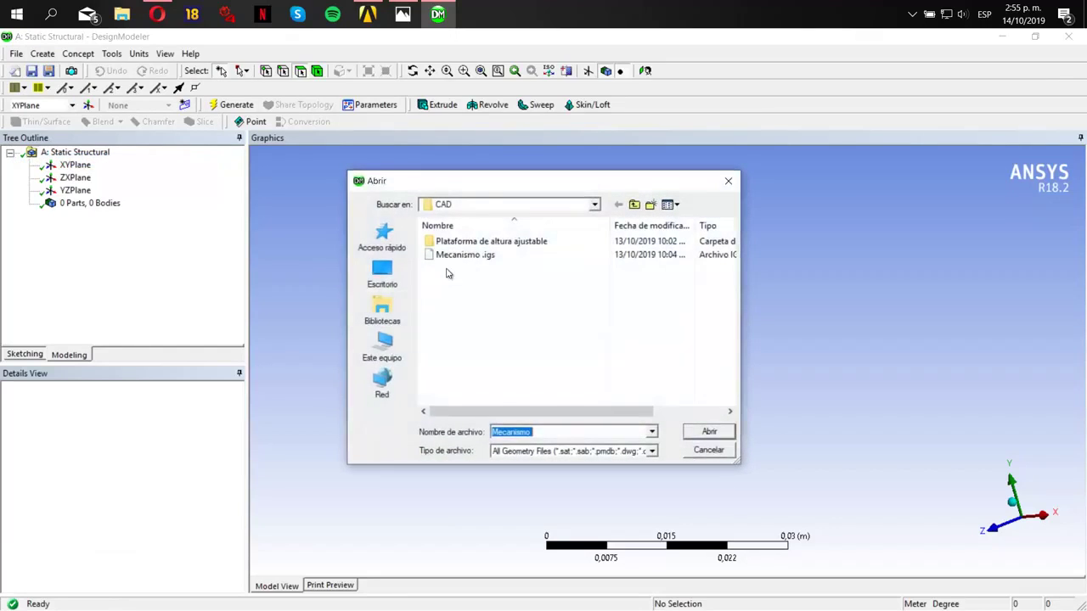
pyautogui.click(465, 258)
pyautogui.click(710, 433)
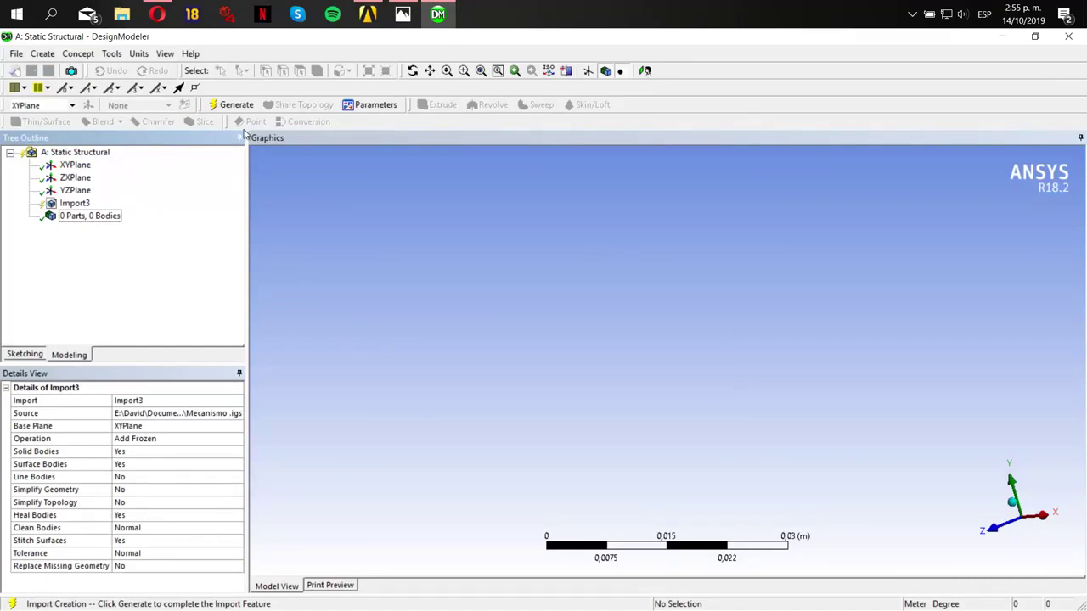
pyautogui.click(231, 104)
# - Suppress the long pin through the platform's end brackets and the central pin where the scissor arms cross
pyautogui.moveTo(552, 249); pyautogui.dragTo(552, 277, button='middle')
pyautogui.scroll(-2, 550, 293)
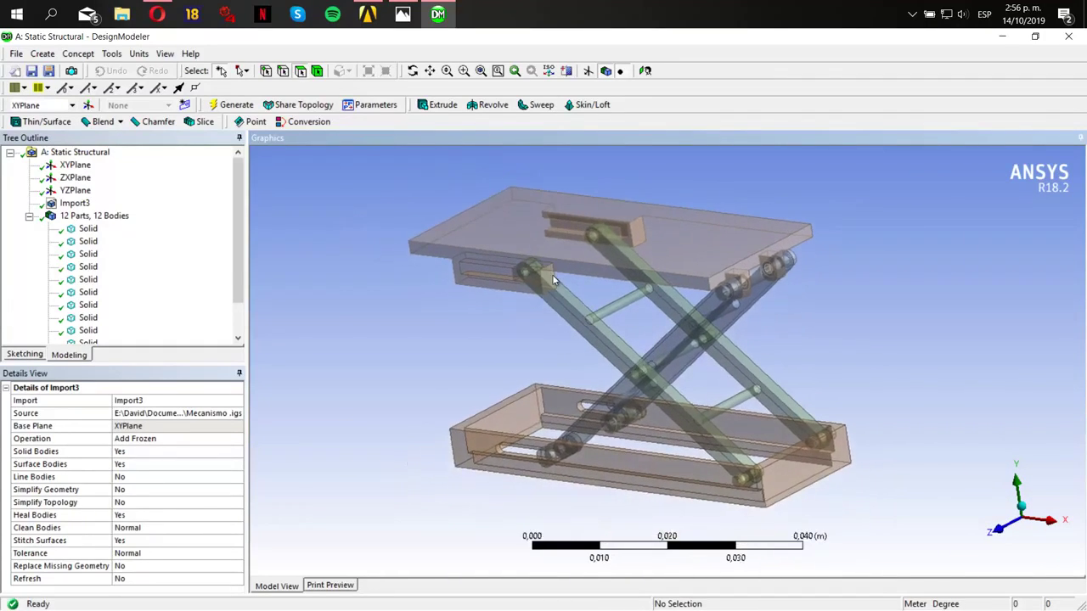
pyautogui.scroll(-1, 597, 290)
pyautogui.moveTo(728, 303); pyautogui.dragTo(599, 350, button='middle')
pyautogui.scroll(2, 599, 350)
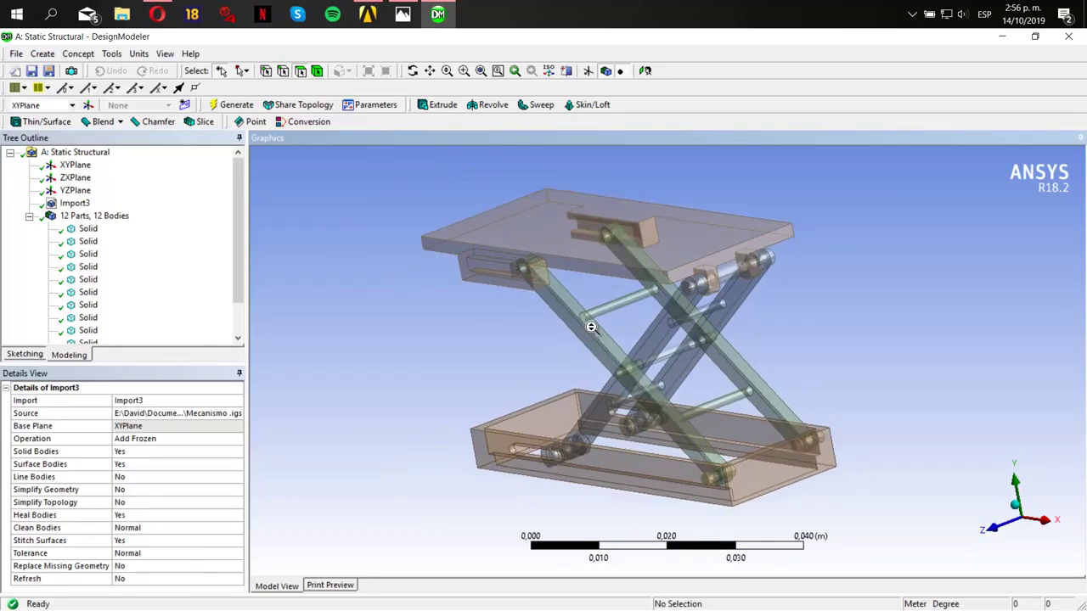
pyautogui.click(87, 230)
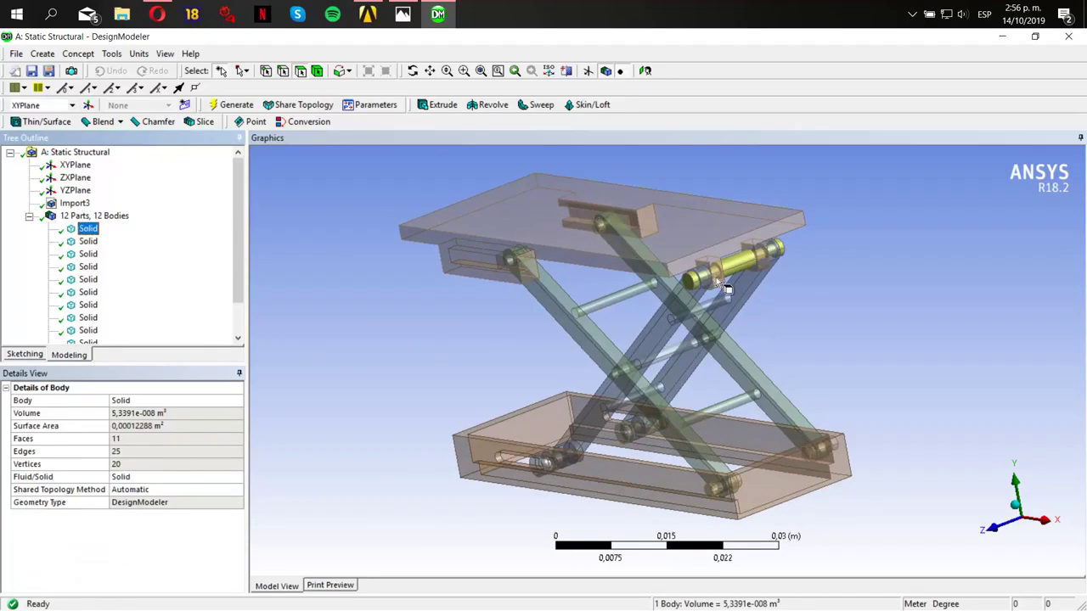
pyautogui.rightClick(88, 236)
pyautogui.click(114, 265)
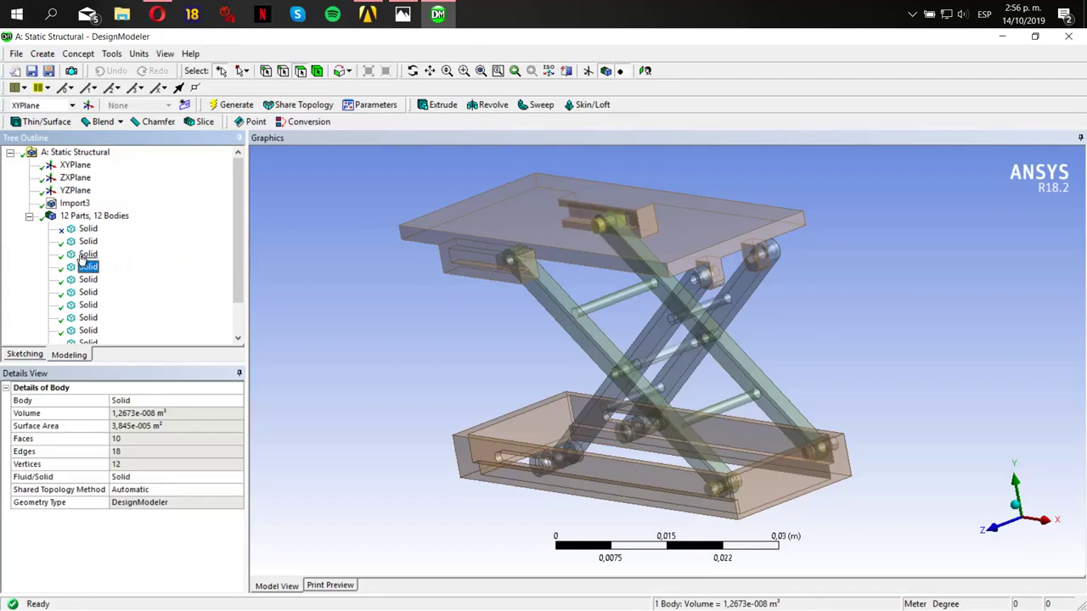
pyautogui.press('Down')
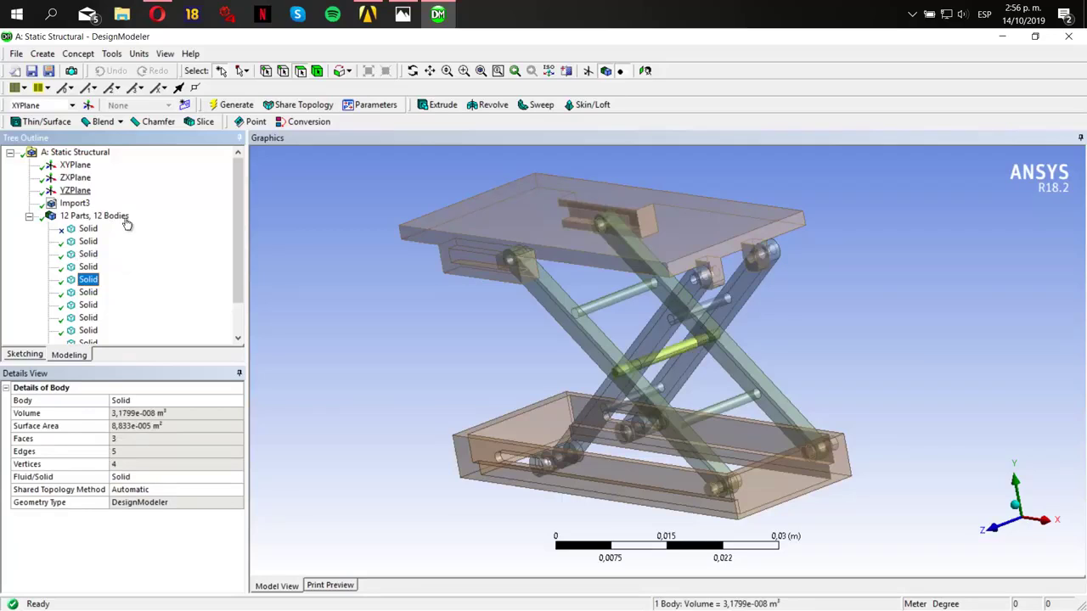
pyautogui.rightClick(108, 286)
pyautogui.click(128, 321)
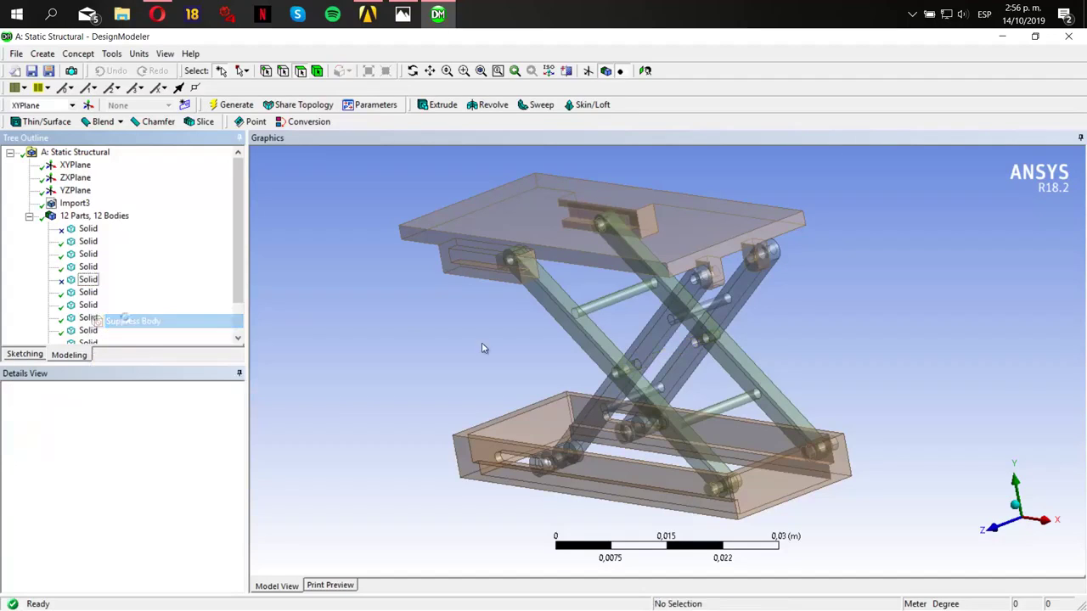
# - Suppress the two short pins that join the scissor arms to the end of the base
pyautogui.click(89, 292)
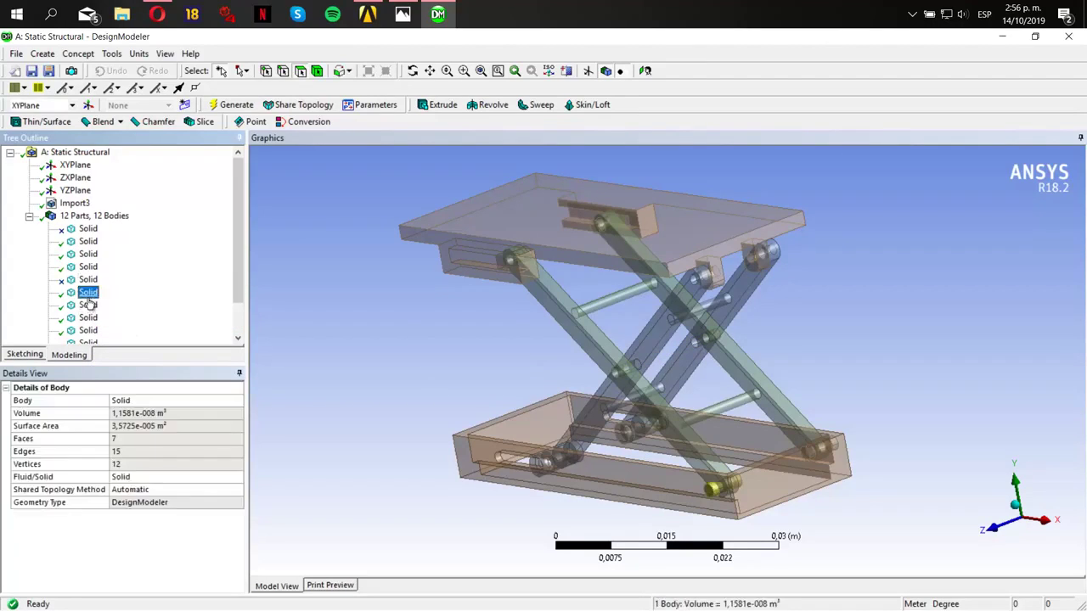
pyautogui.scroll(-1, 90, 305)
pyautogui.keyDown('ctrl'); pyautogui.click(97, 296); pyautogui.keyUp('ctrl')
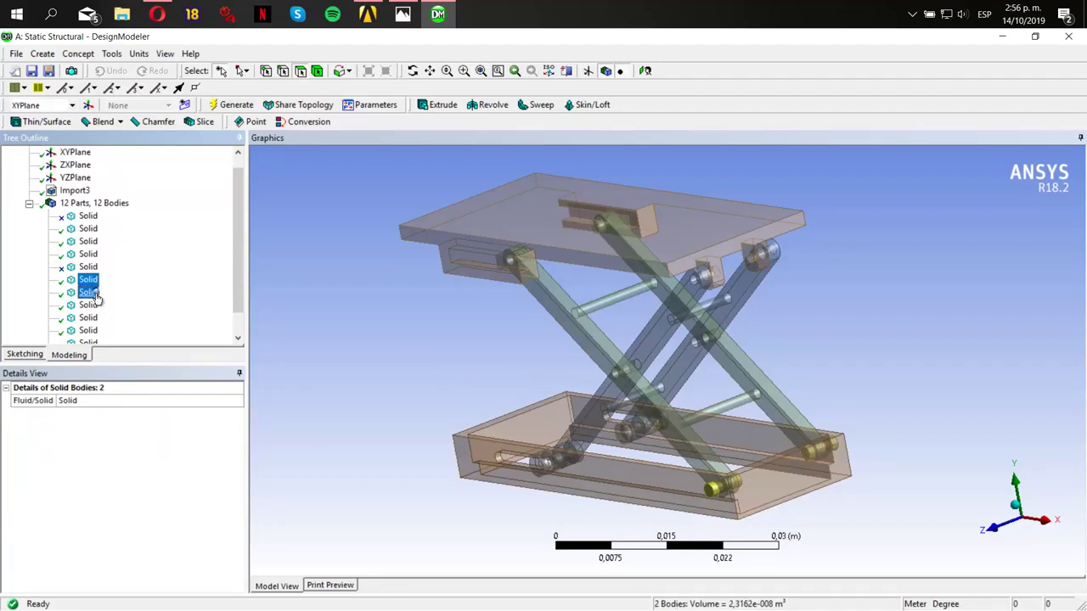
pyautogui.rightClick(96, 296)
pyautogui.click(146, 331)
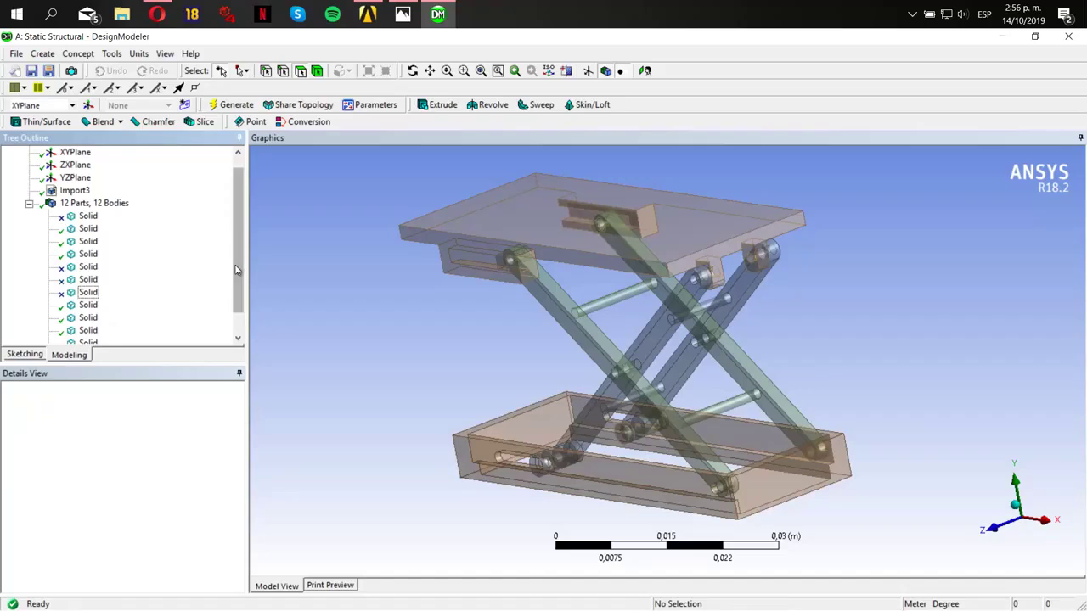
# - Close DesignModeler and open the static structural model in ANSYS Mechanical
pyautogui.scroll(-1, 236, 270)
pyautogui.moveTo(417, 318); pyautogui.dragTo(527, 386, button='middle')
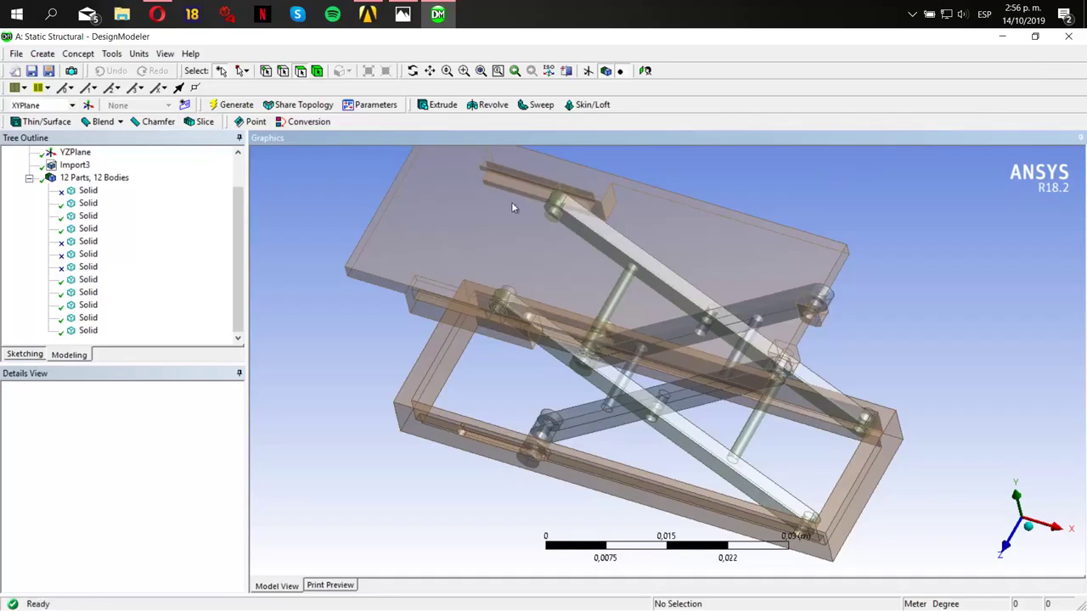
pyautogui.hotkey('alt', 'F4')
pyautogui.doubleClick(195, 181)
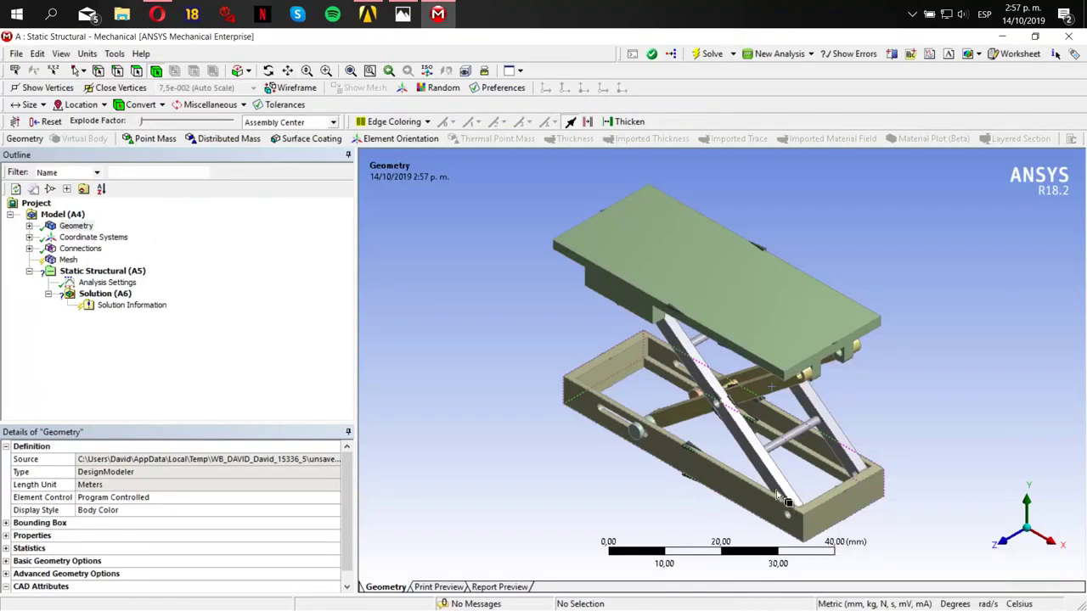
# - Expand the geometry's body list and examine the two scissor arm frames and the roller pins in the base slots
pyautogui.click(29, 226)
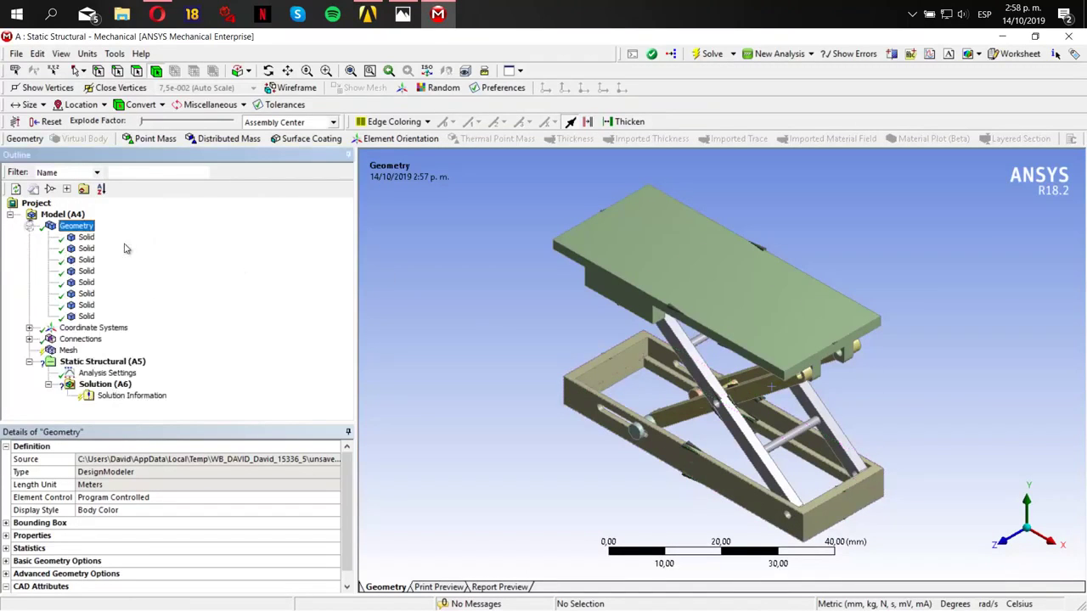
pyautogui.click(86, 238)
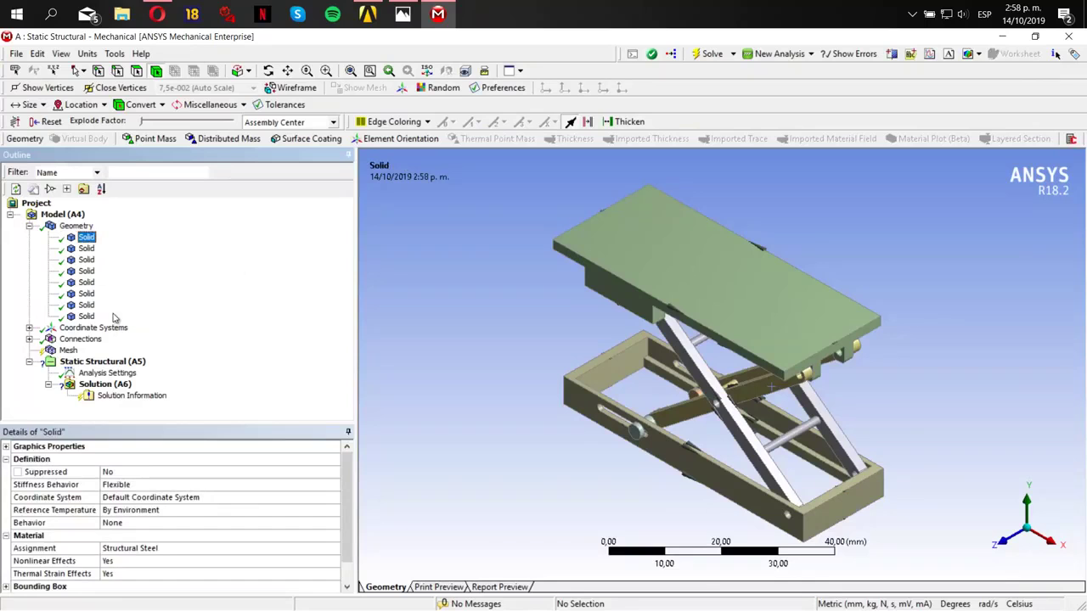
pyautogui.moveTo(667, 322); pyautogui.dragTo(722, 307, button='middle')
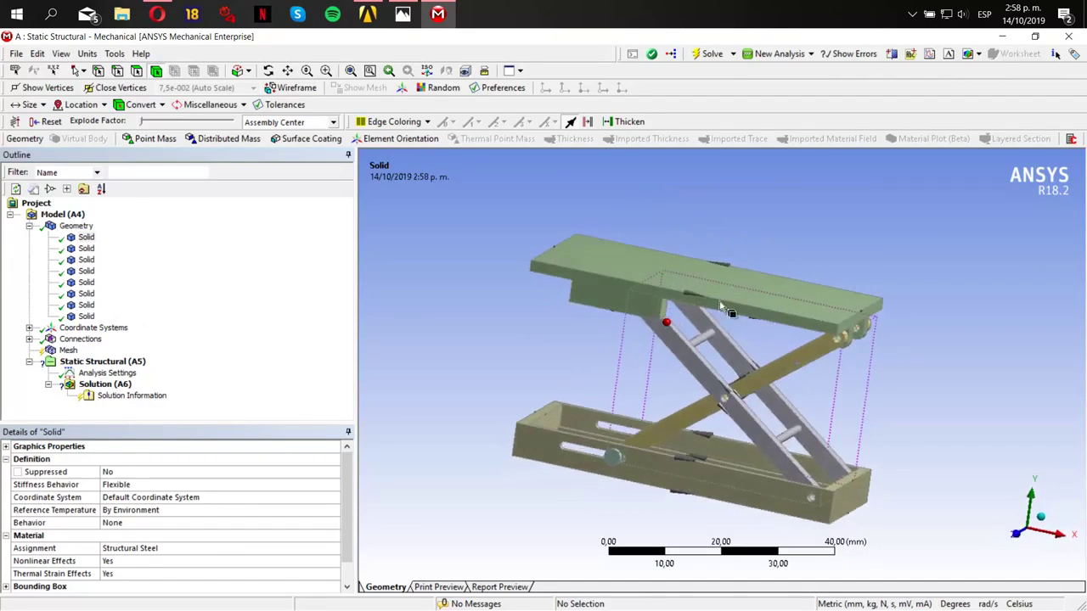
pyautogui.click(701, 376)
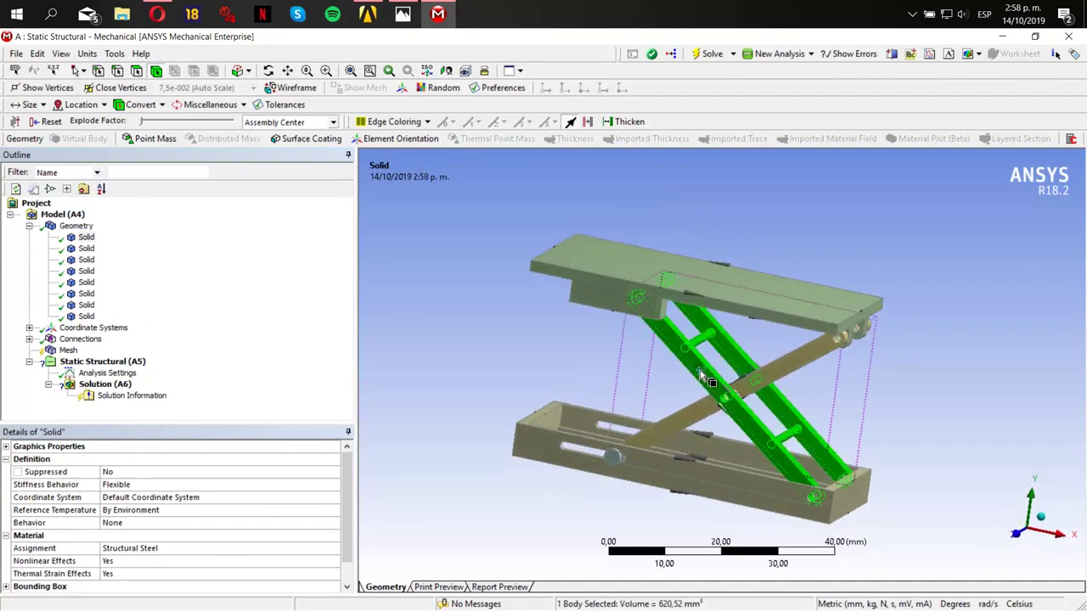
pyautogui.keyDown('ctrl'); pyautogui.click(798, 370); pyautogui.keyUp('ctrl')
pyautogui.moveTo(670, 433)
pyautogui.mouseDown(button='middle')
pyautogui.moveTo(683, 443)
pyautogui.moveTo(594, 437)
pyautogui.moveTo(592, 416)
pyautogui.moveTo(645, 413)
pyautogui.moveTo(663, 436)
pyautogui.mouseUp(button='middle')
pyautogui.scroll(4, 638, 458)
pyautogui.keyDown('ctrl'); pyautogui.click(606, 478); pyautogui.keyUp('ctrl')
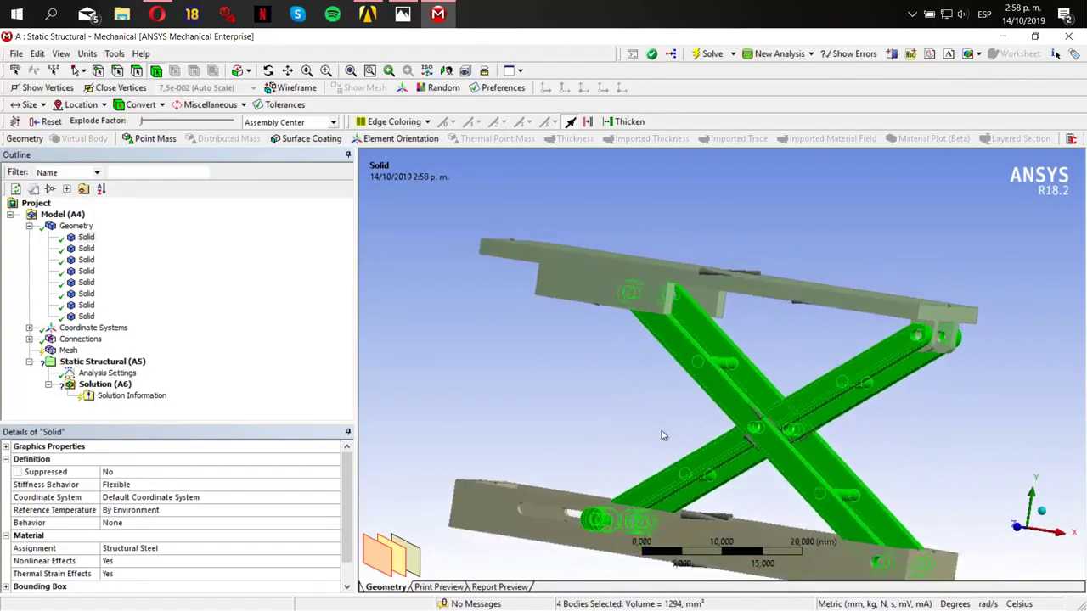
pyautogui.scroll(-4, 660, 428)
pyautogui.click(586, 382)
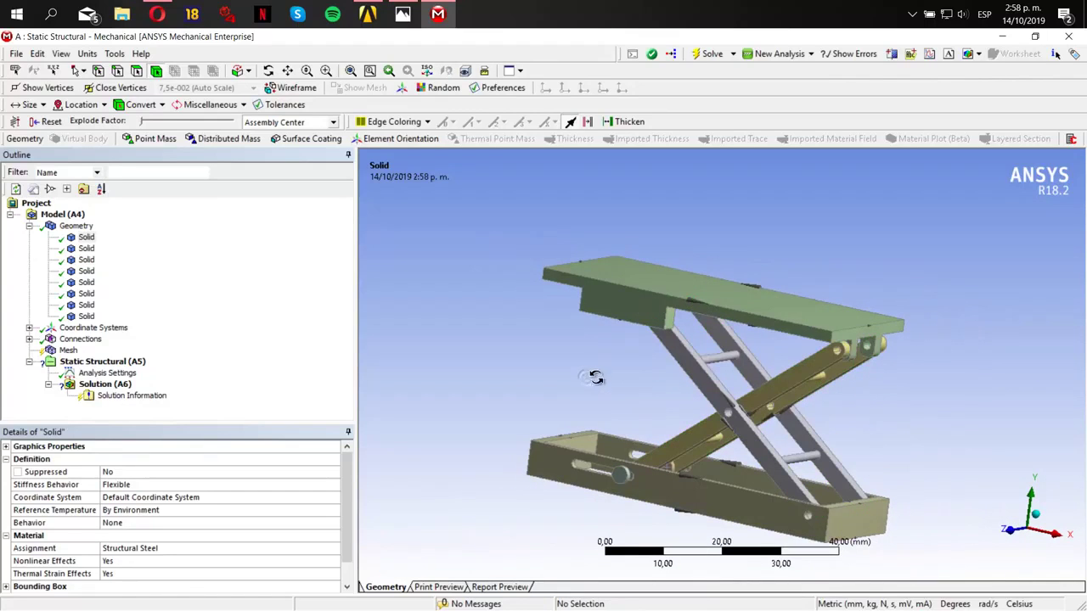
pyautogui.moveTo(595, 378); pyautogui.dragTo(594, 395, button='middle')
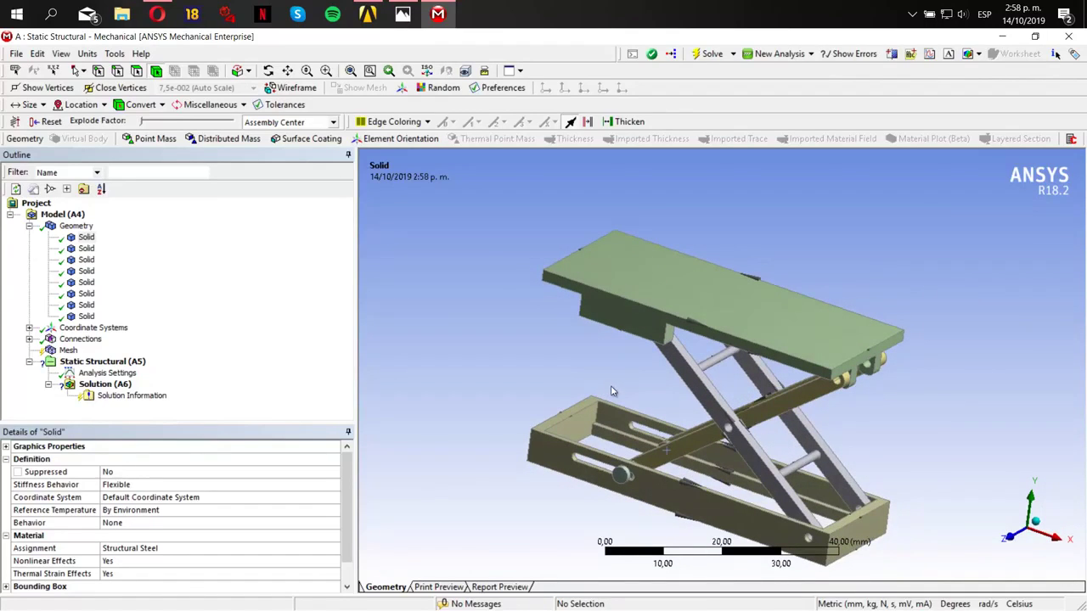
# - Set the stiffness behavior of the platform, the base and the two upper slider pins to Rigid
pyautogui.click(90, 240)
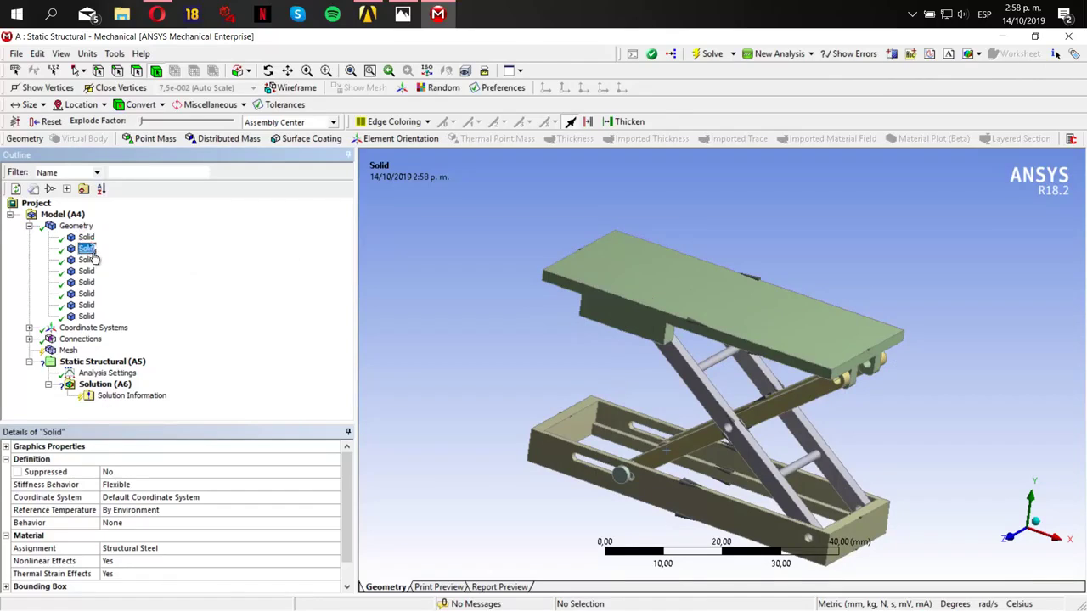
pyautogui.click(88, 260)
pyautogui.click(88, 239)
pyautogui.keyDown('ctrl'); pyautogui.click(93, 252); pyautogui.keyUp('ctrl')
pyautogui.moveTo(565, 281); pyautogui.dragTo(476, 255, button='middle')
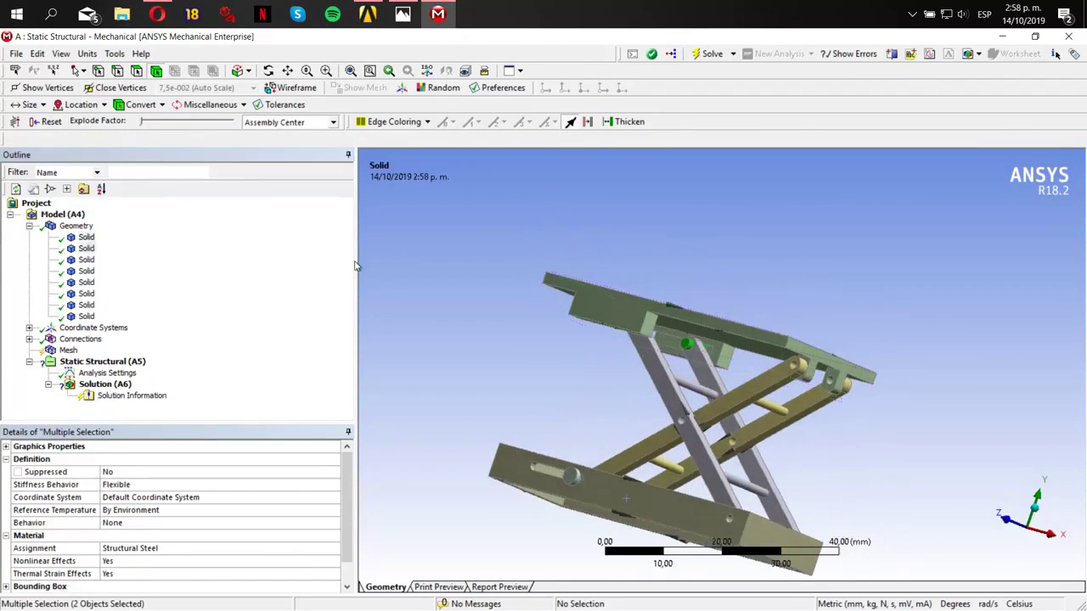
pyautogui.keyDown('ctrl'); pyautogui.click(88, 272); pyautogui.keyUp('ctrl')
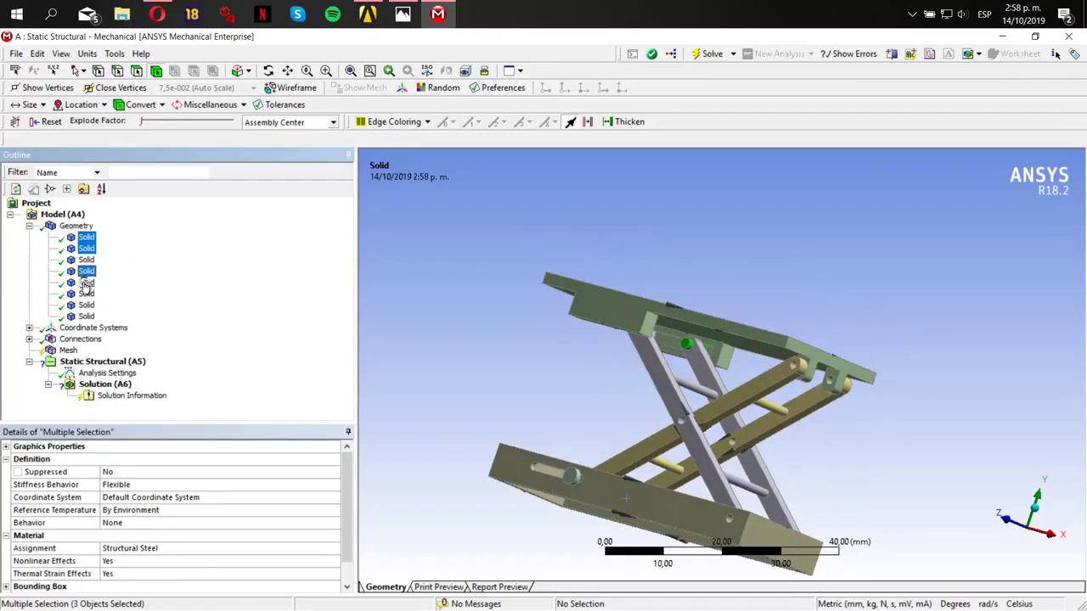
pyautogui.moveTo(383, 335); pyautogui.dragTo(393, 433, button='middle')
pyautogui.keyDown('ctrl'); pyautogui.click(86, 283); pyautogui.keyUp('ctrl')
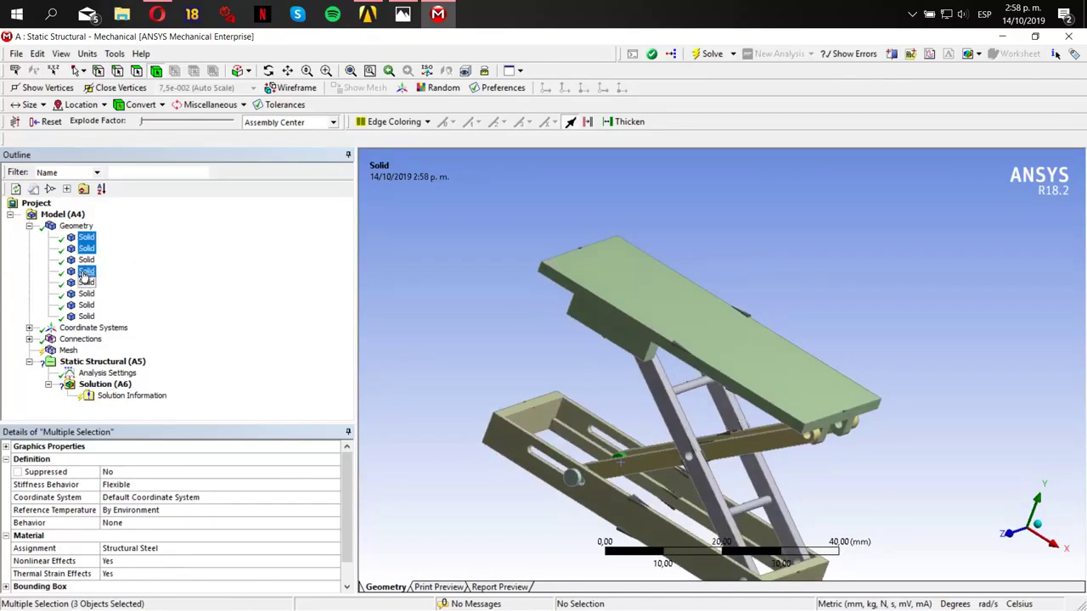
pyautogui.keyDown('ctrl'); pyautogui.click(88, 272); pyautogui.keyUp('ctrl')
pyautogui.keyDown('ctrl'); pyautogui.click(88, 315); pyautogui.keyUp('ctrl')
pyautogui.keyDown('ctrl'); pyautogui.click(86, 305); pyautogui.keyUp('ctrl')
pyautogui.keyDown('ctrl'); pyautogui.click(86, 305); pyautogui.keyUp('ctrl')
pyautogui.keyDown('ctrl'); pyautogui.click(86, 284); pyautogui.keyUp('ctrl')
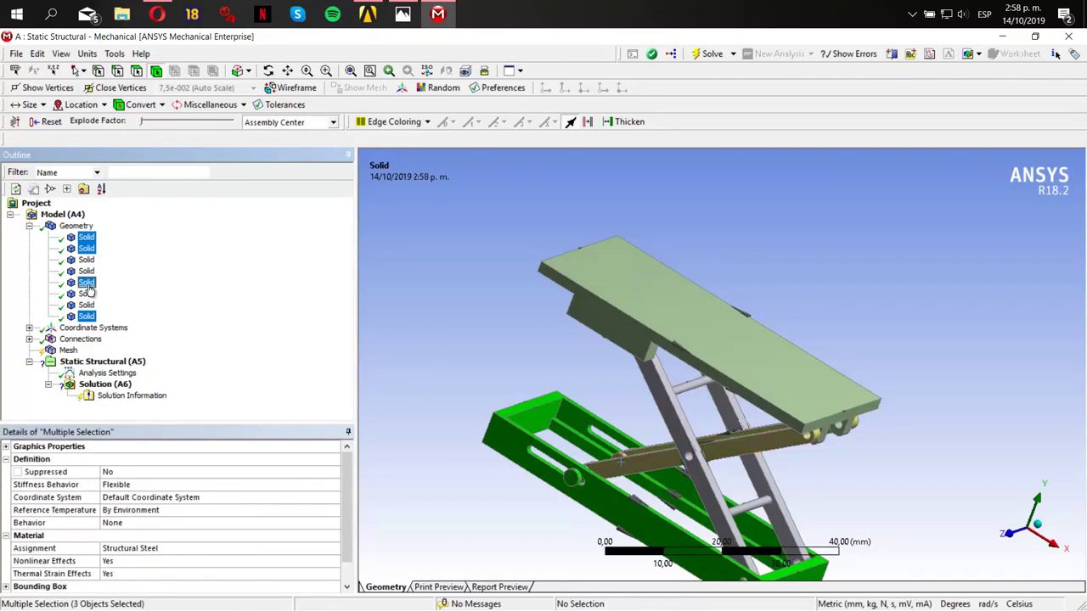
pyautogui.keyDown('ctrl'); pyautogui.click(88, 272); pyautogui.keyUp('ctrl')
pyautogui.keyDown('ctrl'); pyautogui.click(88, 271); pyautogui.keyUp('ctrl')
pyautogui.keyDown('ctrl'); pyautogui.click(87, 261); pyautogui.keyUp('ctrl')
pyautogui.moveTo(777, 335); pyautogui.dragTo(592, 368, button='middle')
pyautogui.scroll(1, 591, 366)
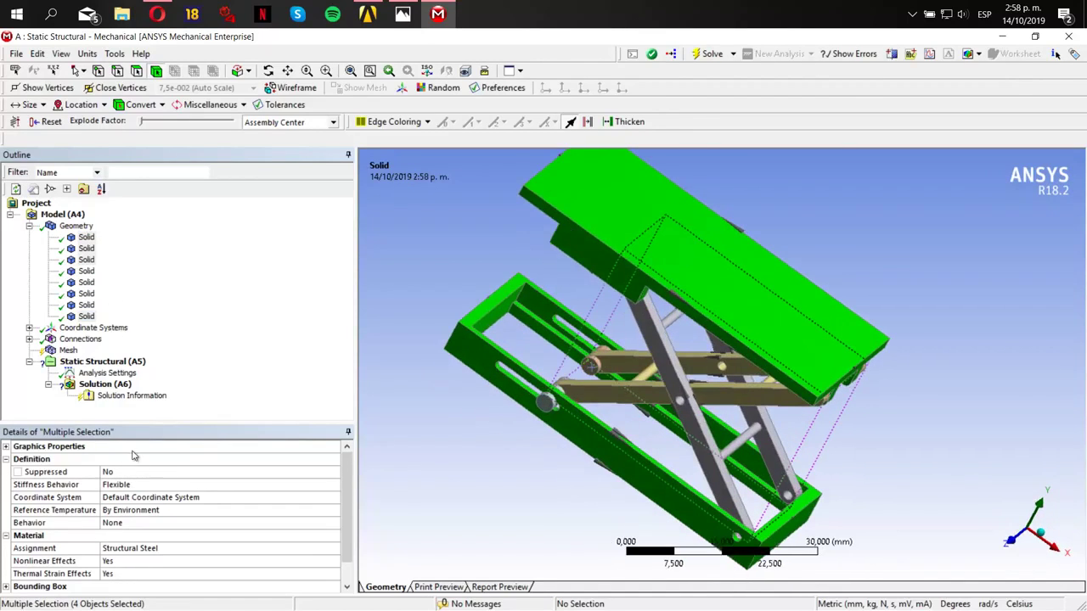
pyautogui.click(331, 487)
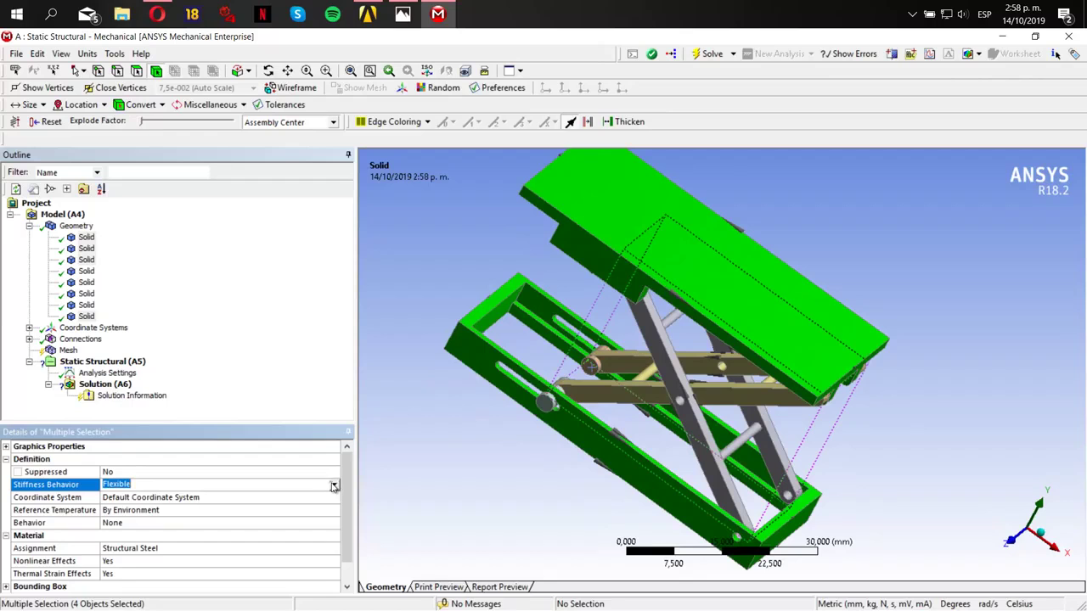
pyautogui.click(335, 485)
pyautogui.click(235, 505)
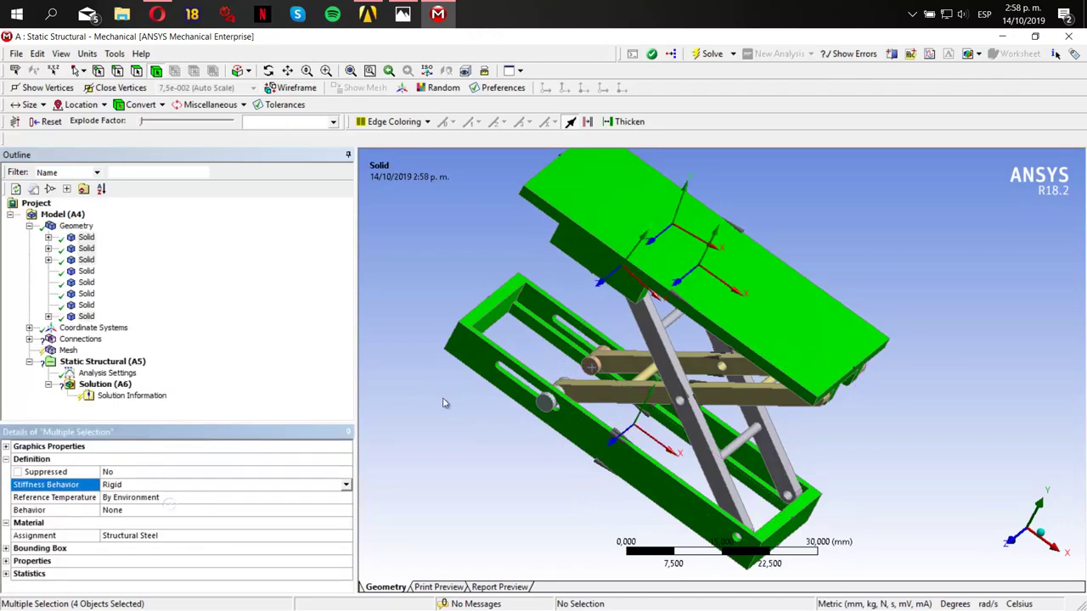
# - Examine the yellow scissor arm frame and a base slot roller pin from below and from the side
pyautogui.moveTo(654, 363); pyautogui.dragTo(735, 342)
pyautogui.click(735, 341)
pyautogui.keyDown('ctrl'); pyautogui.click(791, 350); pyautogui.keyUp('ctrl')
pyautogui.click(898, 411)
pyautogui.click(789, 350)
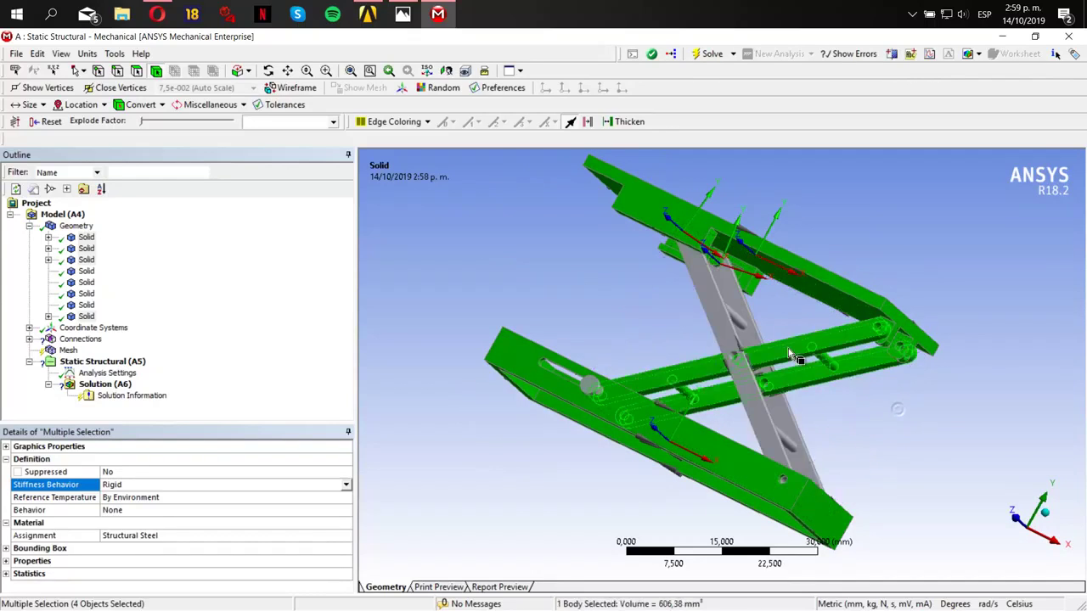
pyautogui.click(752, 378)
pyautogui.click(590, 388)
pyautogui.moveTo(691, 357); pyautogui.dragTo(679, 409, button='middle')
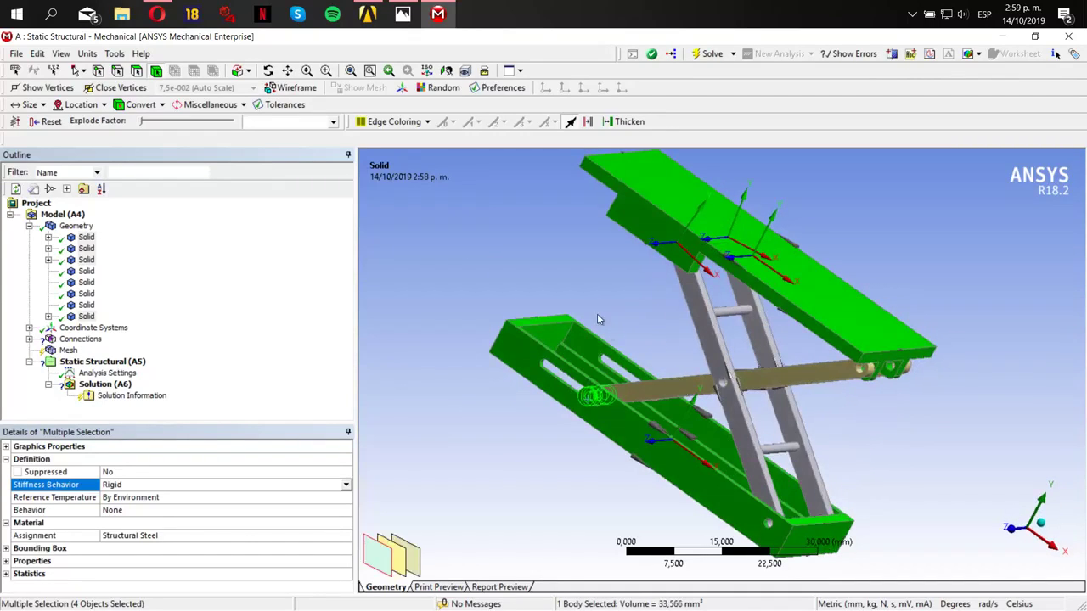
pyautogui.click(596, 313)
# - Collapse the geometry's body list and delete the whole Contacts group from the model's connections
pyautogui.click(28, 226)
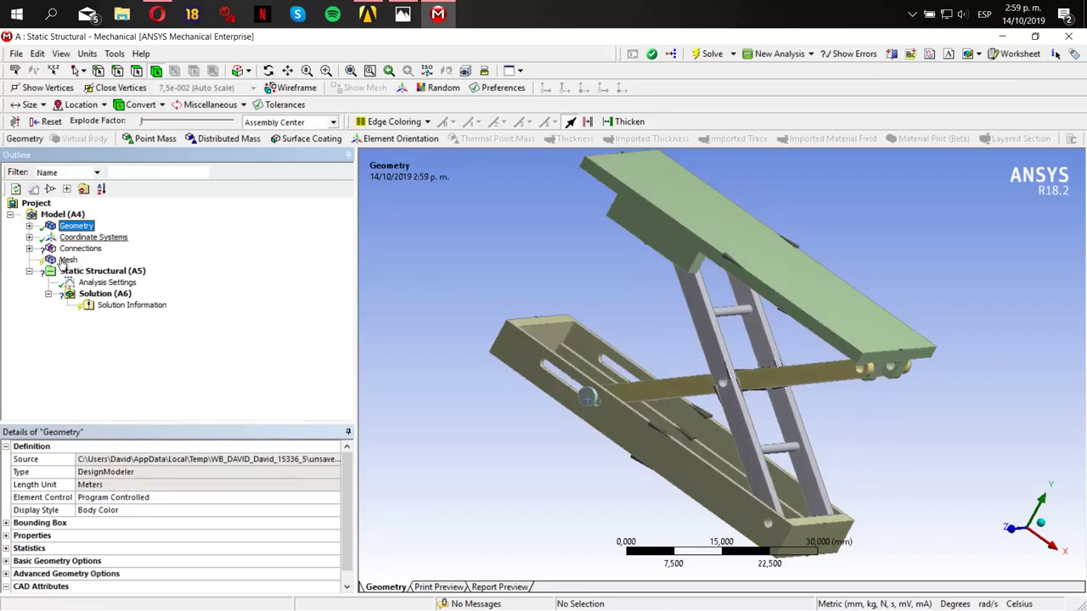
pyautogui.click(28, 249)
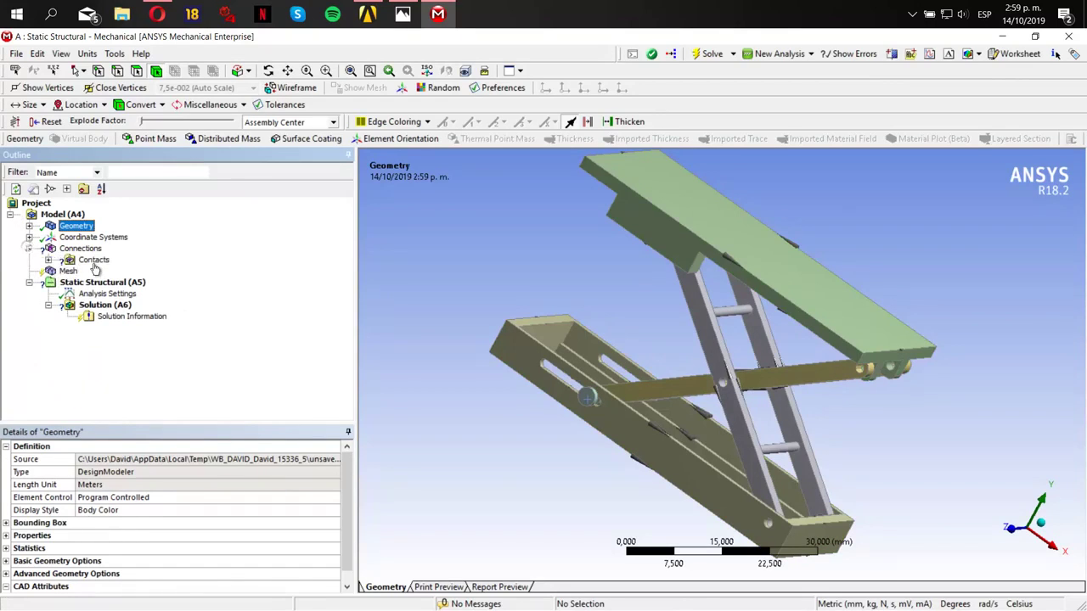
pyautogui.click(48, 260)
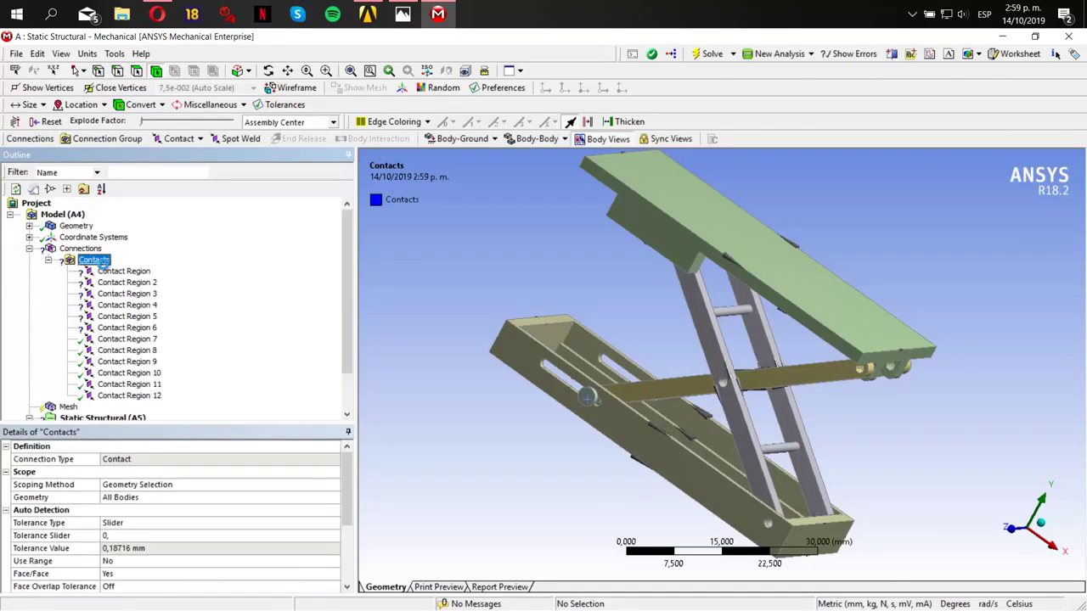
pyautogui.press('Delete')
pyautogui.press('Return')
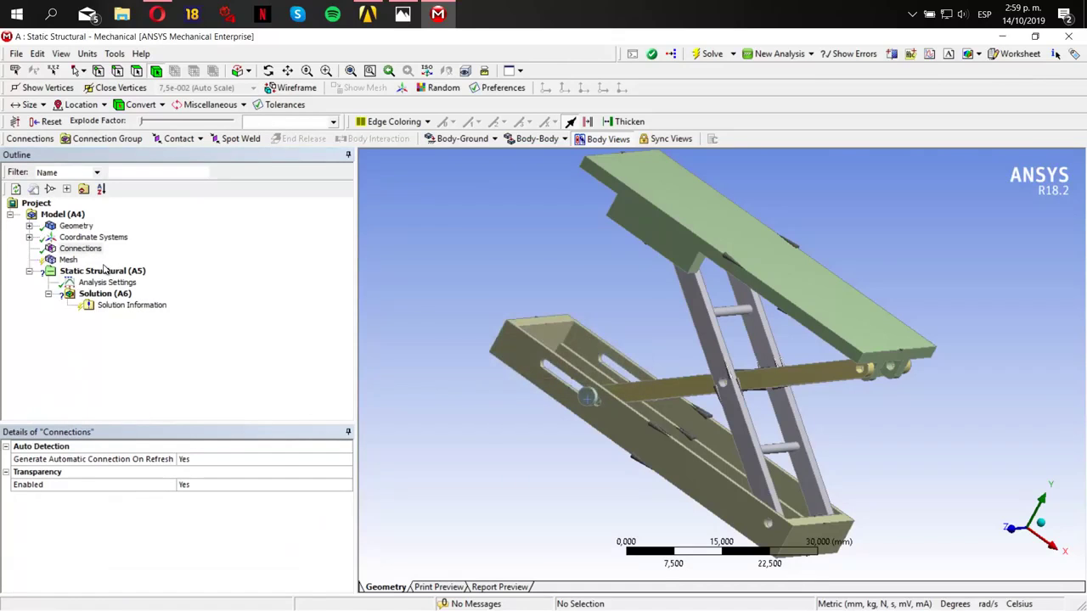
# - Add a manual Frictional contact region to the model's connections
pyautogui.press('F2')
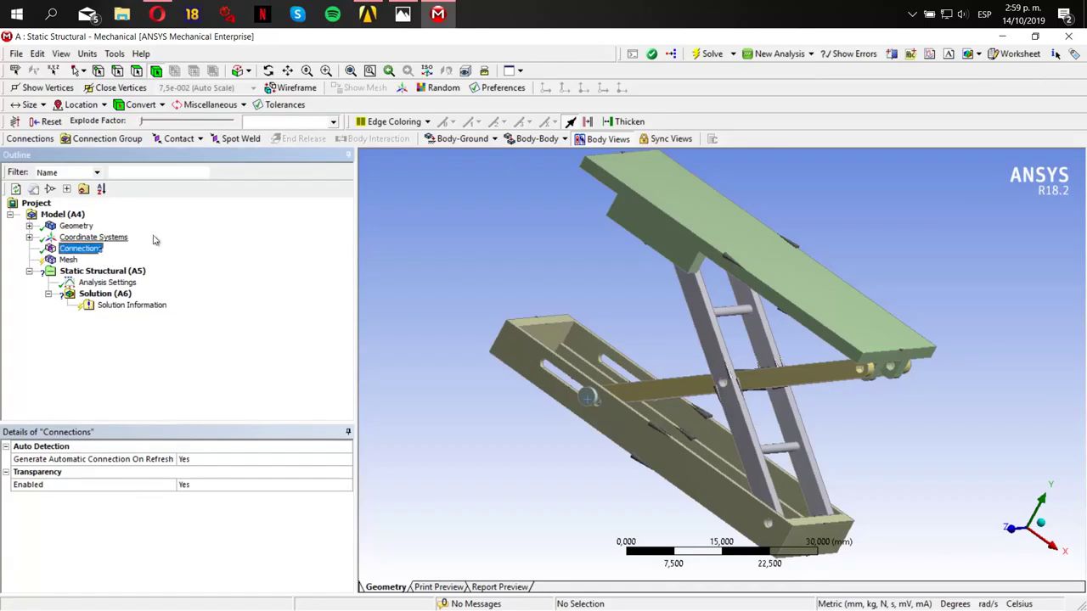
pyautogui.moveTo(583, 314); pyautogui.dragTo(734, 297, button='middle')
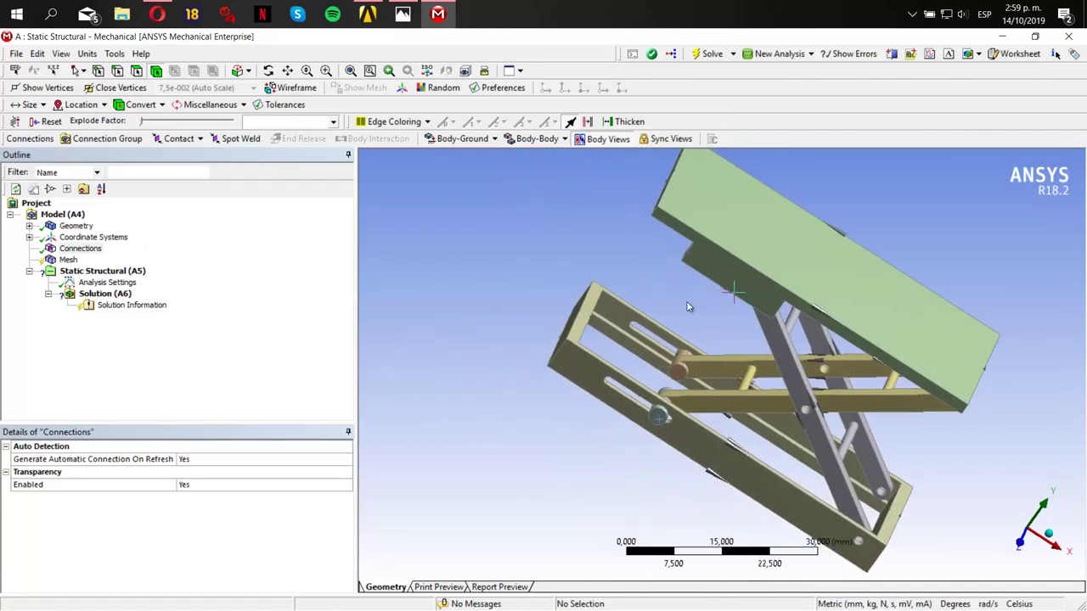
pyautogui.scroll(4, 675, 319)
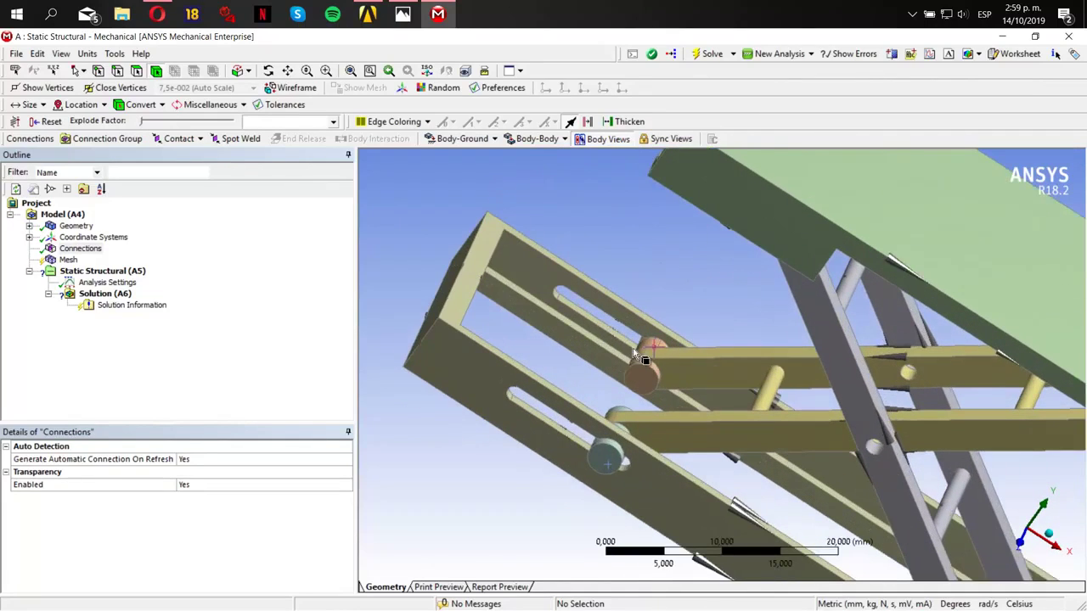
pyautogui.click(580, 448)
pyautogui.click(571, 381)
pyautogui.click(177, 139)
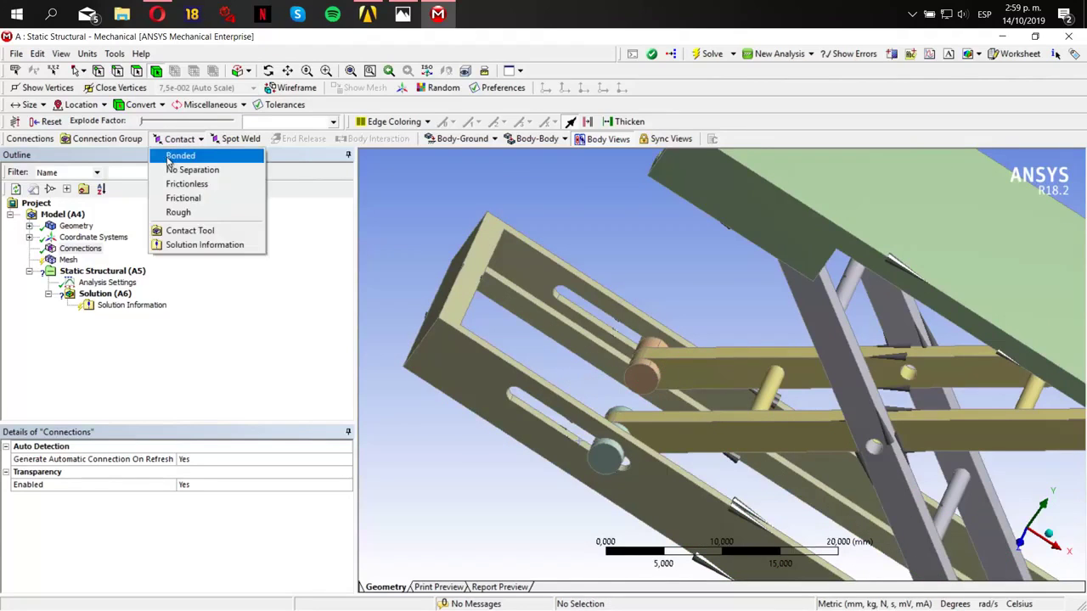
pyautogui.click(183, 198)
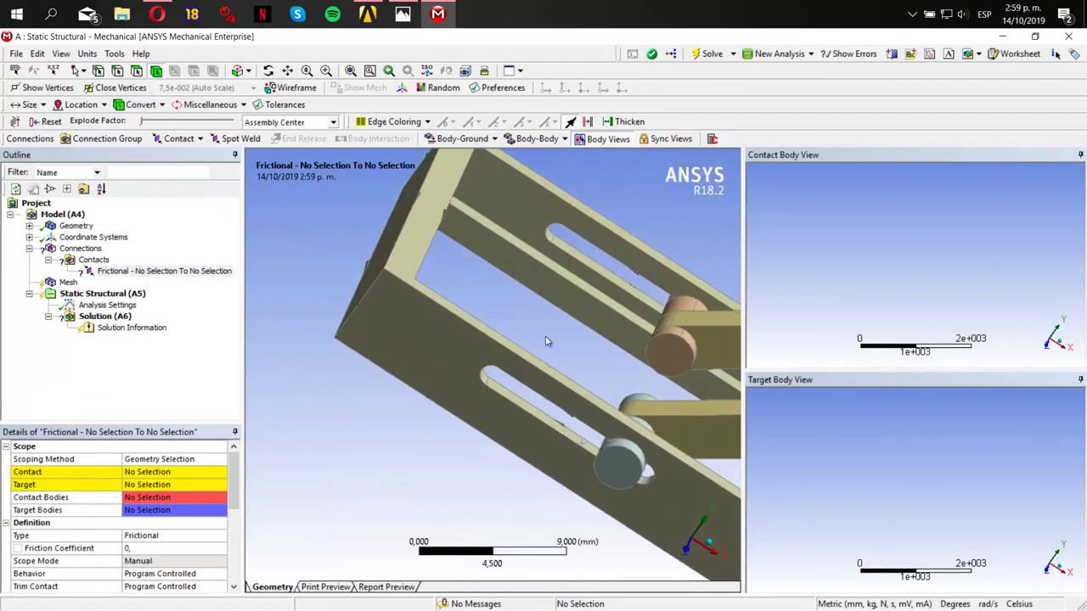
# - For the frictional region's contact side, pick the cylindrical neck face of the teal pin that runs in the base slot
pyautogui.keyDown('ctrl'); pyautogui.moveTo(546, 341); pyautogui.dragTo(449, 356, button='middle'); pyautogui.keyUp('ctrl')
pyautogui.click(180, 472)
pyautogui.moveTo(509, 382); pyautogui.dragTo(490, 331, button='middle')
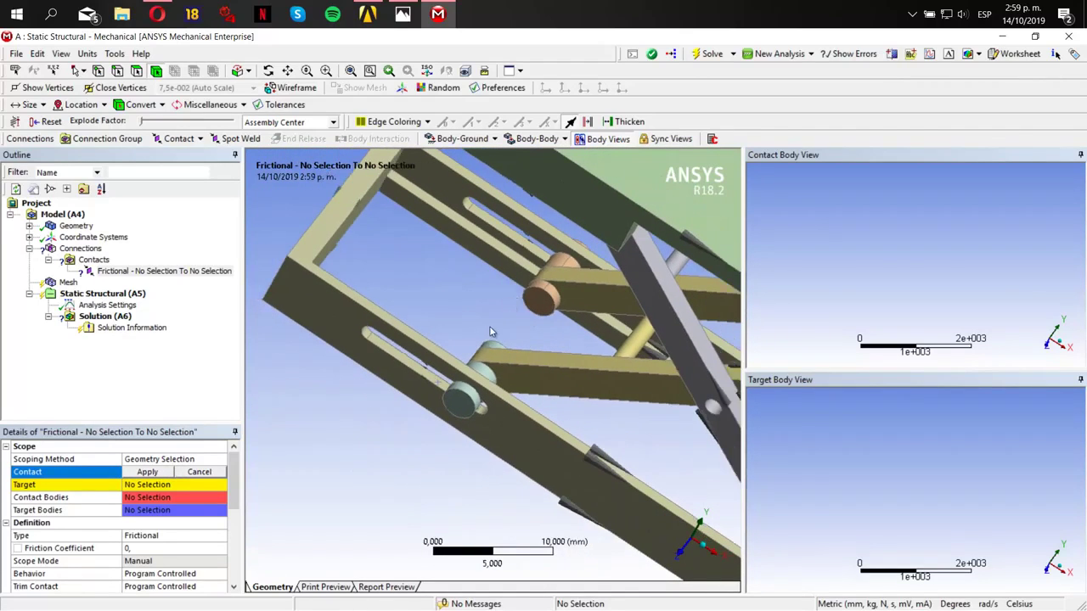
pyautogui.click(473, 403)
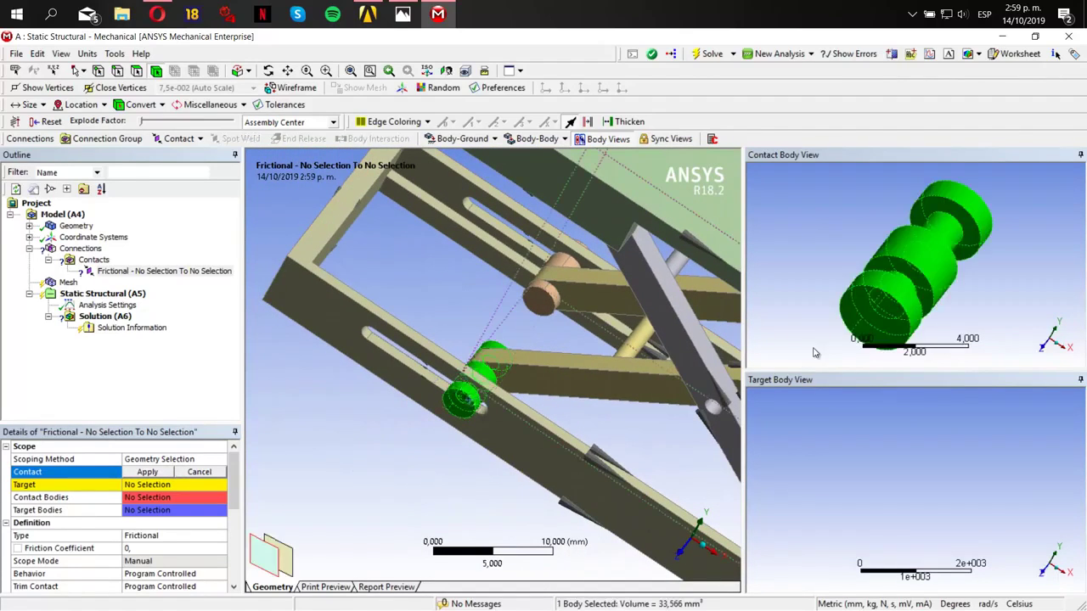
pyautogui.click(1007, 275)
pyautogui.moveTo(1005, 274); pyautogui.dragTo(914, 308, button='middle')
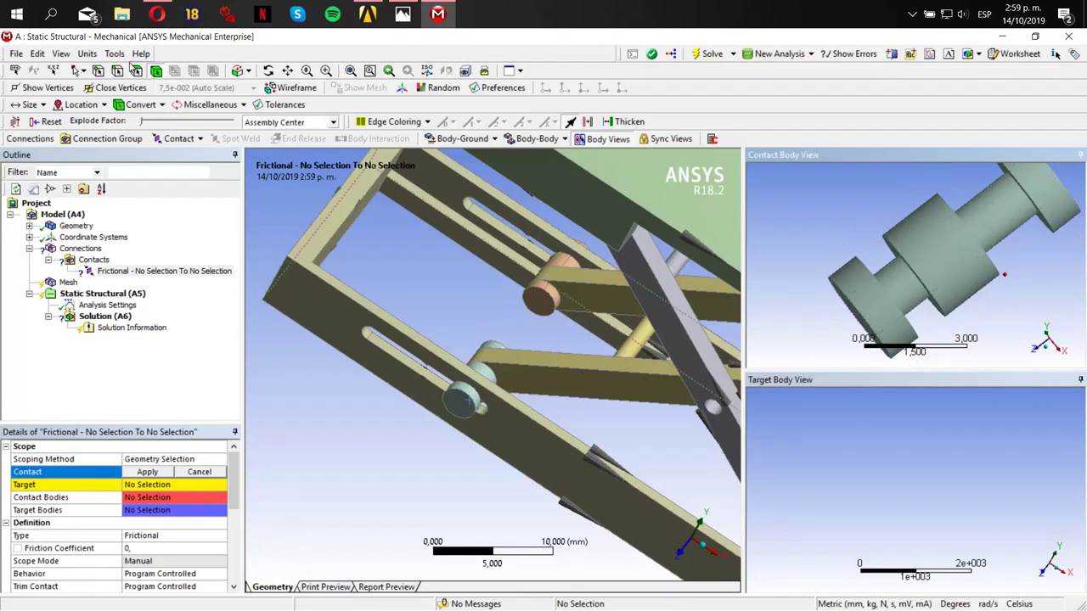
pyautogui.click(911, 310)
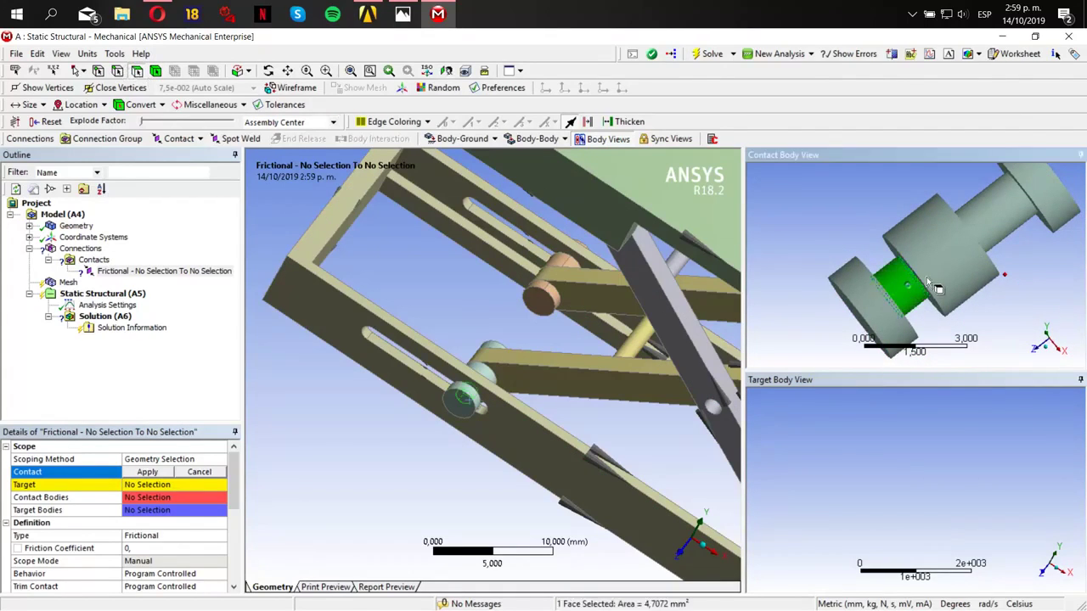
# - Add the two flat faces bordering the teal pin's neck and assign all three faces as the contact side
pyautogui.moveTo(911, 310); pyautogui.dragTo(945, 266, button='middle')
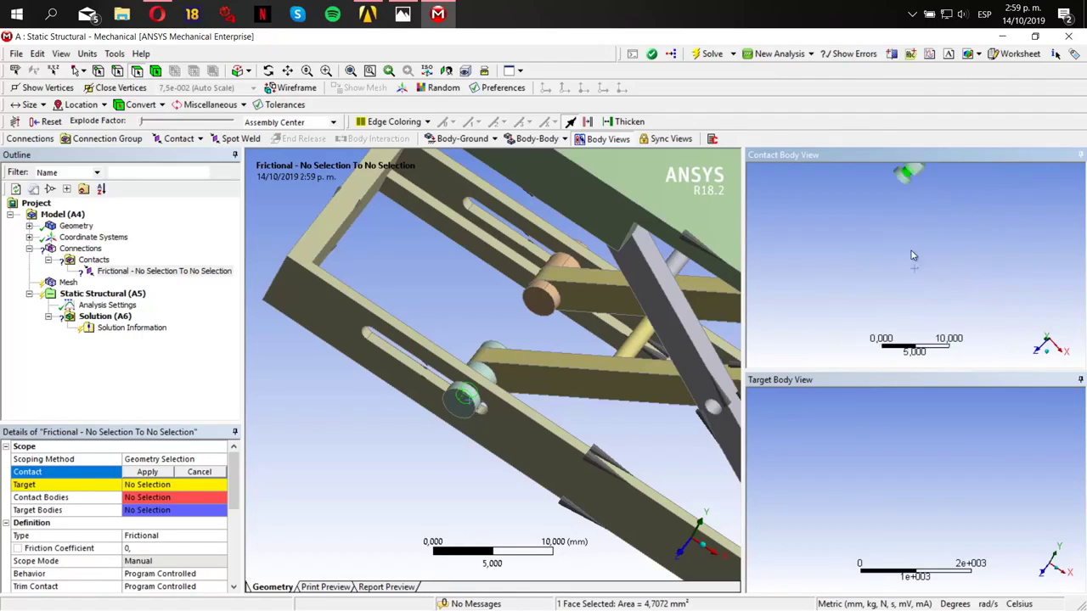
pyautogui.scroll(4, 893, 287)
pyautogui.keyDown('ctrl'); pyautogui.moveTo(892, 240); pyautogui.dragTo(900, 387, button='middle'); pyautogui.keyUp('ctrl')
pyautogui.scroll(2, 893, 281)
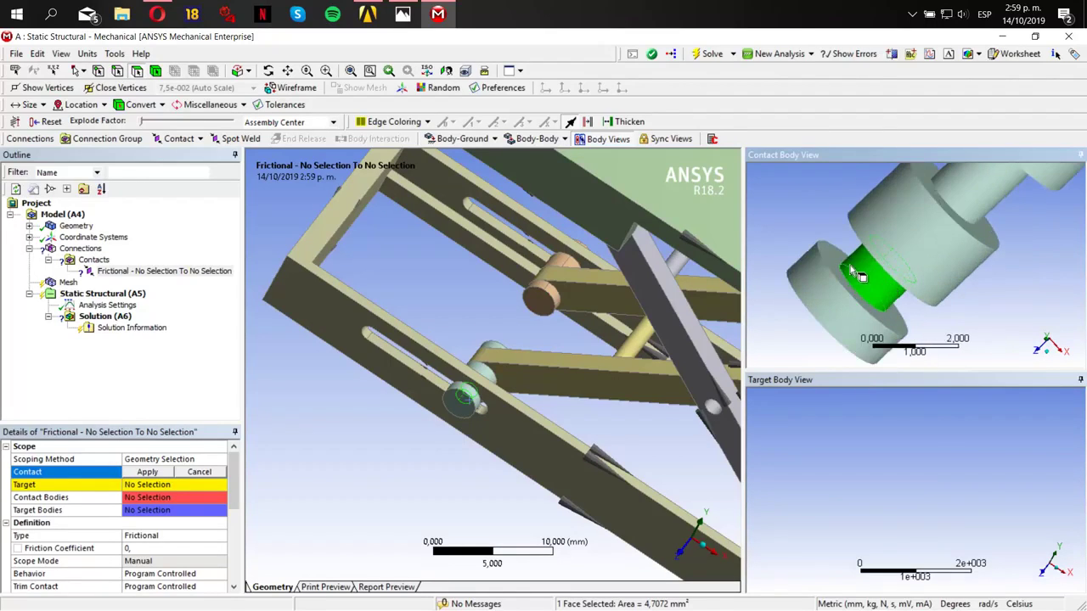
pyautogui.click(835, 259)
pyautogui.keyDown('ctrl'); pyautogui.click(836, 261); pyautogui.keyUp('ctrl')
pyautogui.moveTo(836, 261); pyautogui.dragTo(973, 181, button='middle')
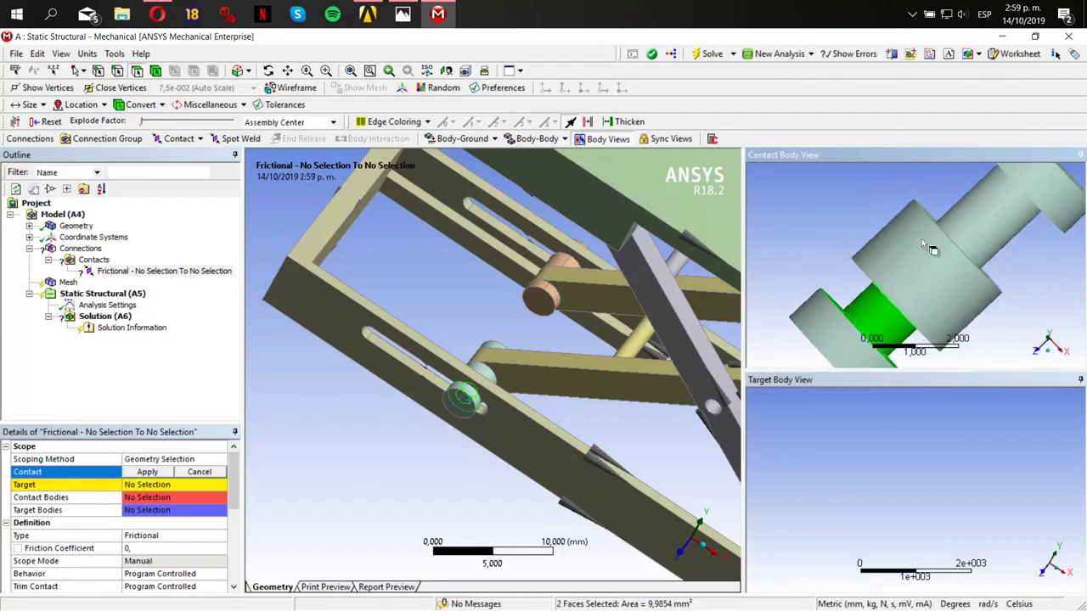
pyautogui.keyDown('ctrl'); pyautogui.moveTo(892, 259); pyautogui.dragTo(924, 237, button='middle'); pyautogui.keyUp('ctrl')
pyautogui.scroll(-3, 913, 278)
pyautogui.keyDown('ctrl'); pyautogui.moveTo(901, 289); pyautogui.dragTo(875, 286, button='middle'); pyautogui.keyUp('ctrl')
pyautogui.scroll(6, 931, 238)
pyautogui.click(163, 476)
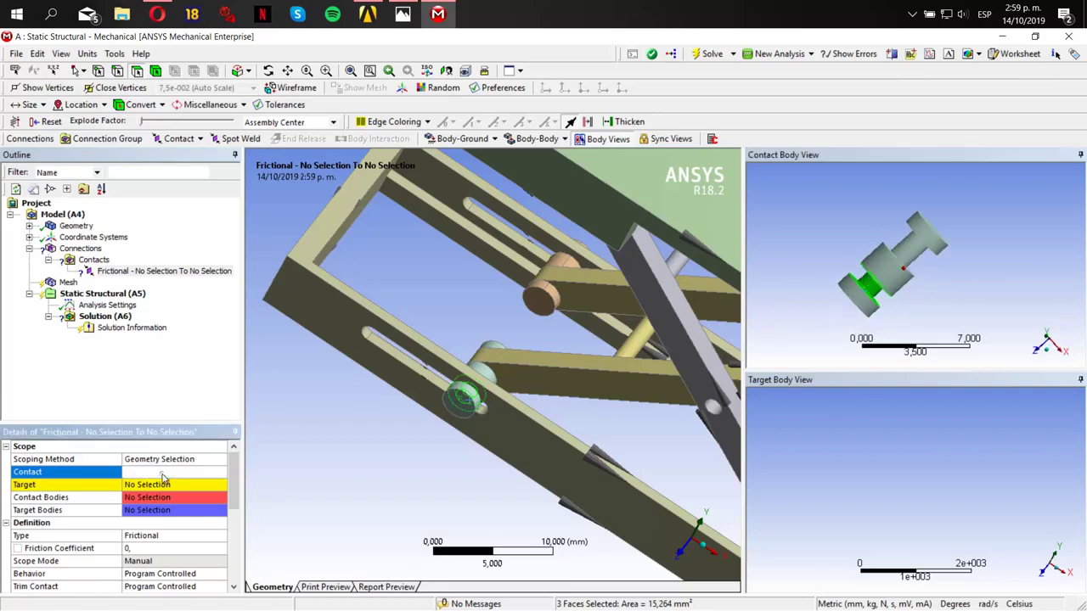
# - For the target side, select the four inner wall faces of the base slot that holds the teal pin
pyautogui.scroll(2, 416, 370)
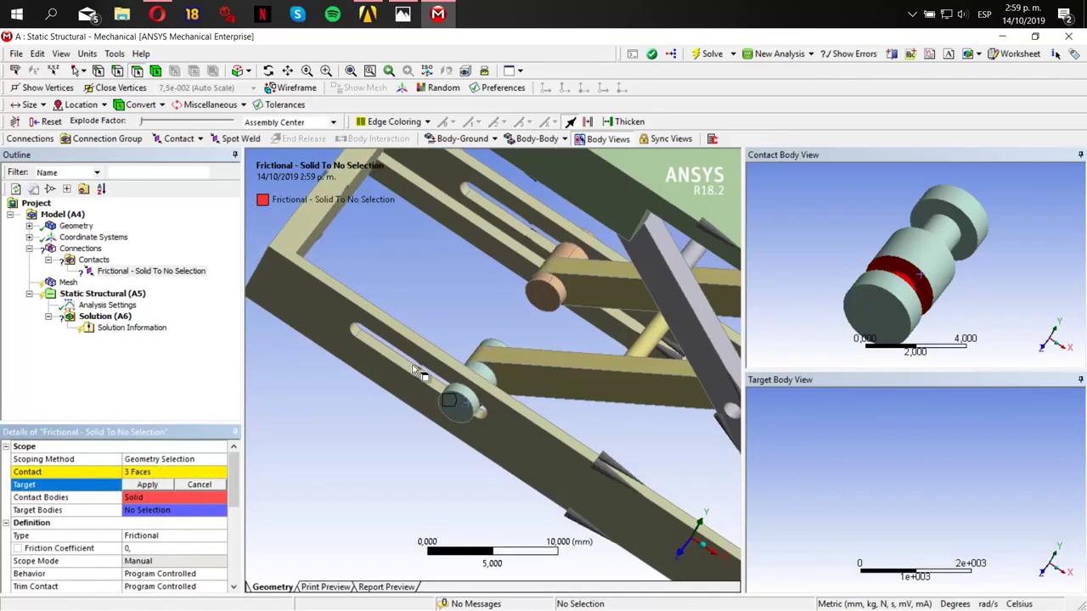
pyautogui.click(334, 342)
pyautogui.keyDown('ctrl'); pyautogui.click(340, 329); pyautogui.keyUp('ctrl')
pyautogui.moveTo(340, 329); pyautogui.dragTo(438, 311, button='middle')
pyautogui.keyDown('ctrl'); pyautogui.click(401, 351); pyautogui.keyUp('ctrl')
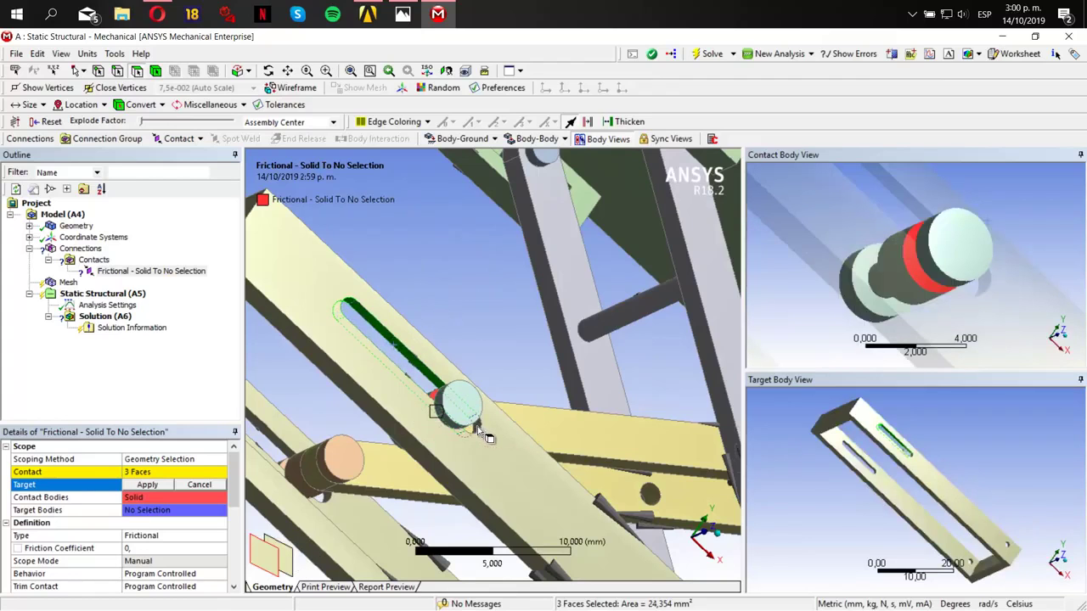
pyautogui.keyDown('ctrl'); pyautogui.click(487, 437); pyautogui.keyUp('ctrl')
pyautogui.moveTo(487, 436); pyautogui.dragTo(501, 343, button='middle')
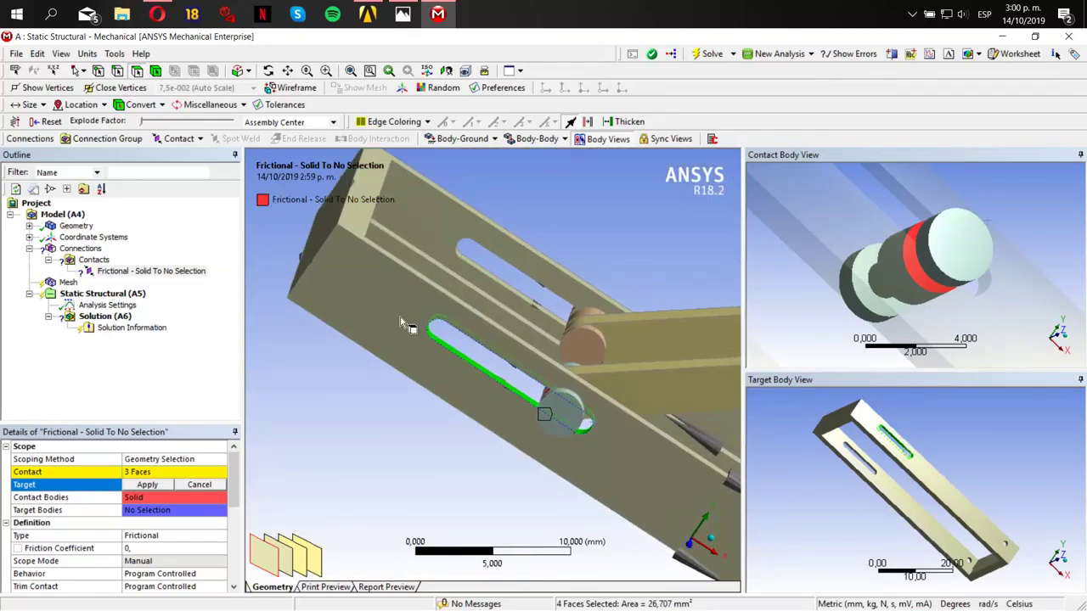
# - Add the outer and inner side faces of the slotted base wall and assign the selection as the target
pyautogui.keyDown('ctrl'); pyautogui.click(406, 326); pyautogui.keyUp('ctrl')
pyautogui.moveTo(406, 325); pyautogui.dragTo(670, 215, button='middle')
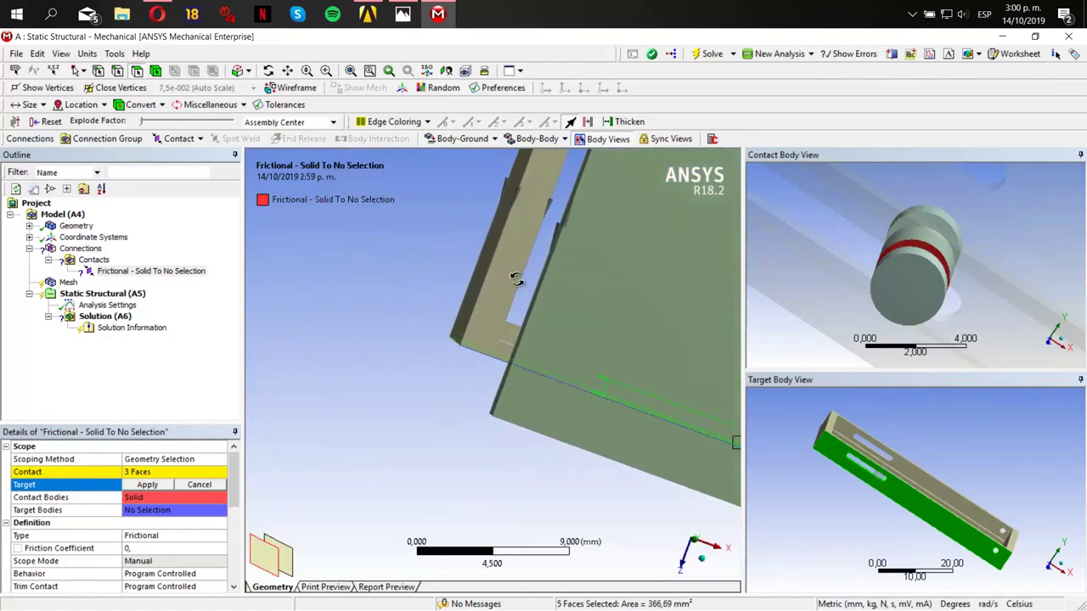
pyautogui.moveTo(516, 280); pyautogui.dragTo(527, 305, button='middle')
pyautogui.keyDown('ctrl'); pyautogui.click(567, 331); pyautogui.keyUp('ctrl')
pyautogui.click(148, 485)
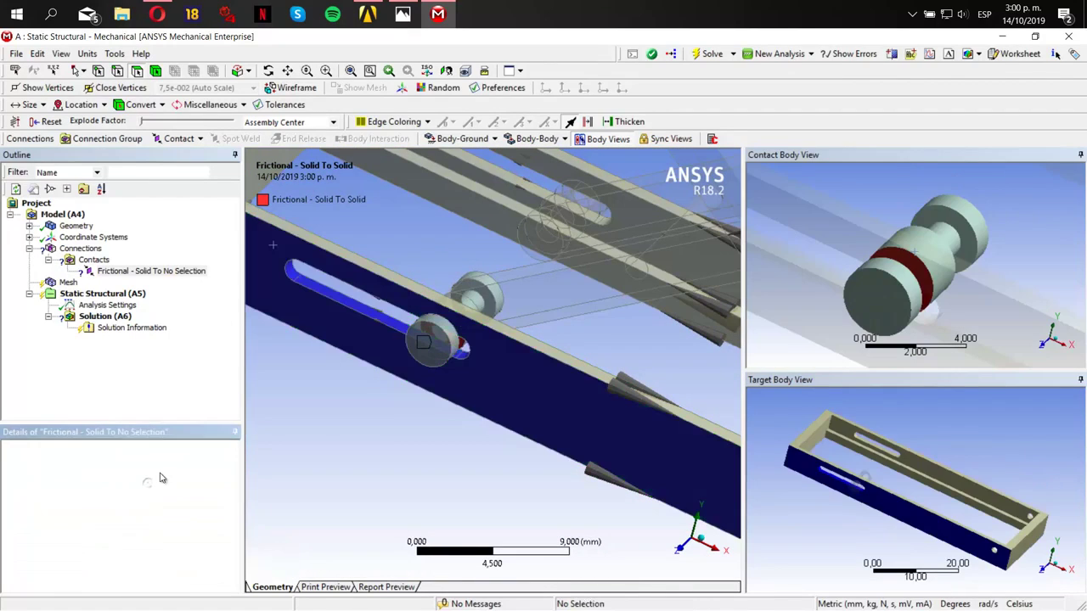
# - Add a second Frictional contact region and assign the orange pin's cylindrical neck face in the opposite slot as its contact side
pyautogui.scroll(-5, 150, 495)
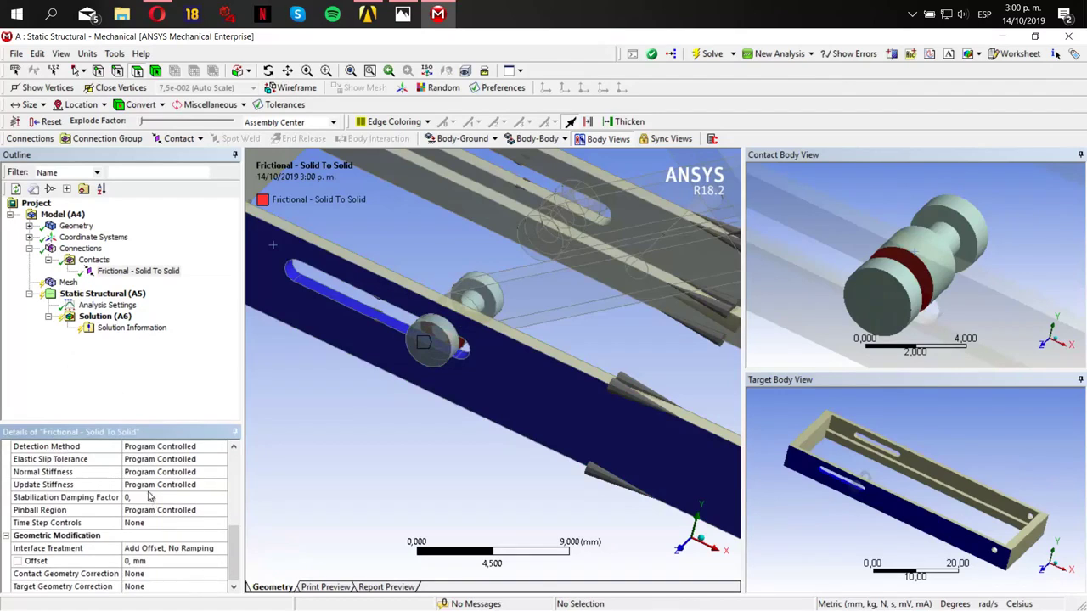
pyautogui.click(184, 142)
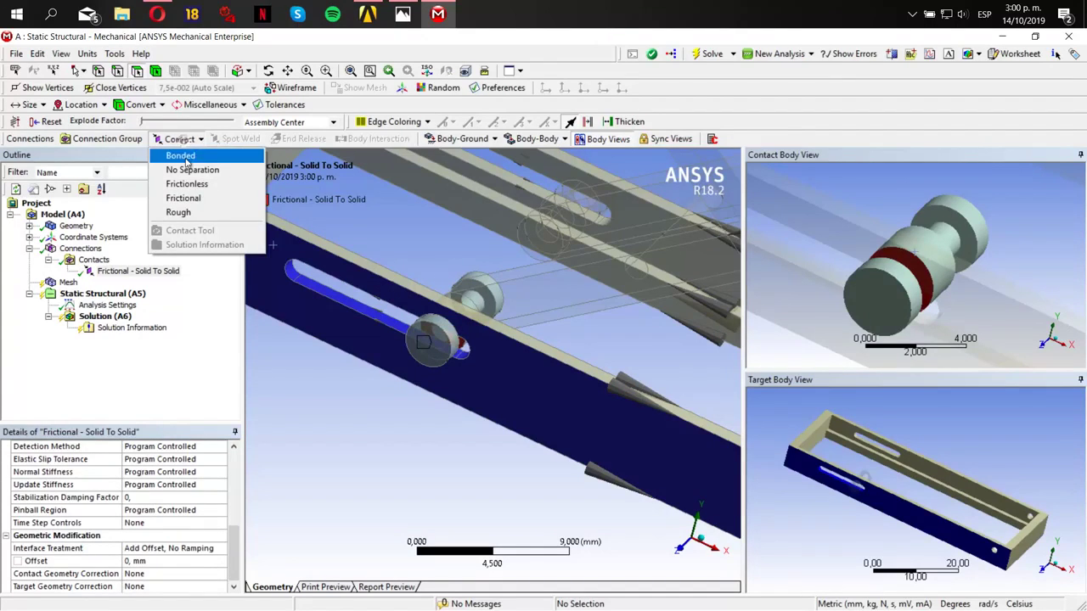
pyautogui.click(191, 199)
pyautogui.scroll(-5, 471, 364)
pyautogui.keyDown('ctrl'); pyautogui.moveTo(455, 354); pyautogui.dragTo(476, 399, button='middle'); pyautogui.keyUp('ctrl')
pyautogui.click(159, 473)
pyautogui.click(547, 435)
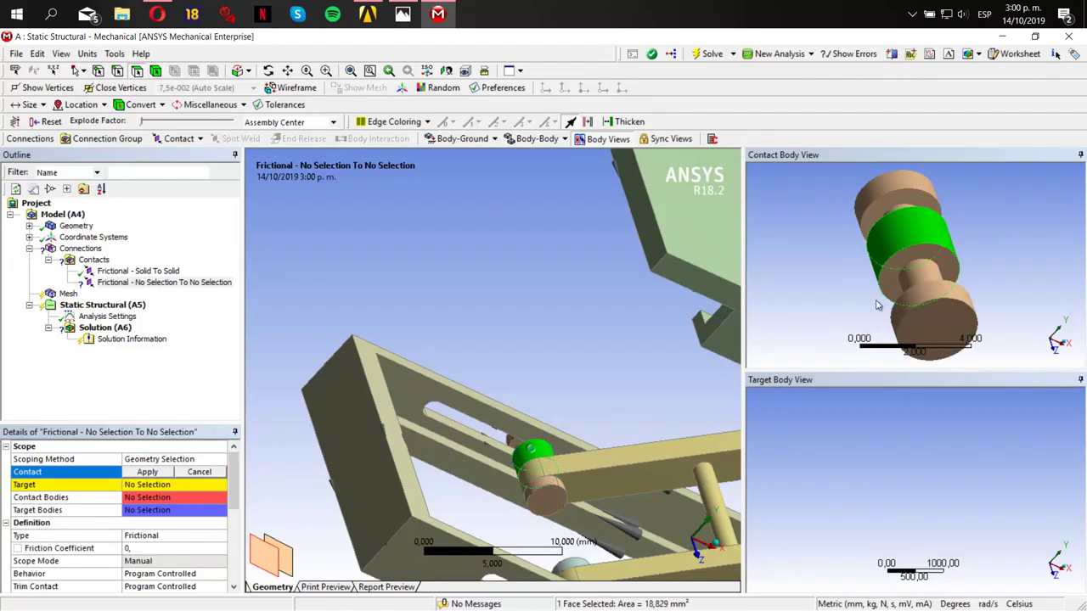
pyautogui.click(920, 277)
pyautogui.click(909, 209)
pyautogui.moveTo(916, 214); pyautogui.dragTo(875, 248, button='middle')
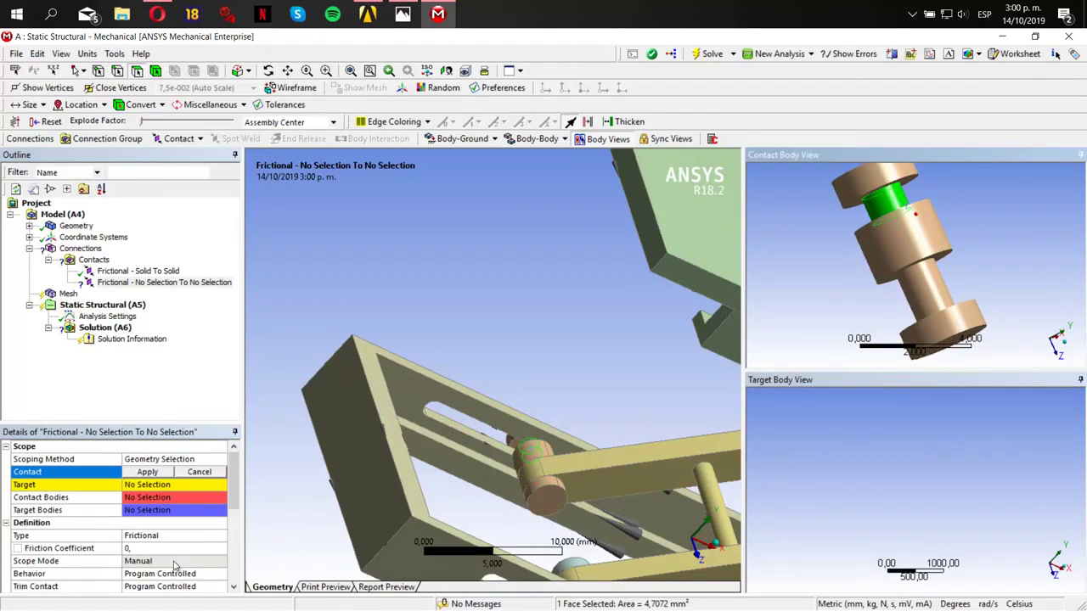
pyautogui.click(149, 473)
# - Assign the opposite slot's four inner faces and both side faces of its base wall as the second region's target
pyautogui.click(159, 485)
pyautogui.click(447, 430)
pyautogui.moveTo(464, 413); pyautogui.dragTo(500, 301, button='middle')
pyautogui.keyDown('ctrl'); pyautogui.click(459, 417); pyautogui.keyUp('ctrl')
pyautogui.keyDown('ctrl'); pyautogui.click(438, 387); pyautogui.keyUp('ctrl')
pyautogui.keyDown('ctrl'); pyautogui.moveTo(438, 387); pyautogui.dragTo(345, 330, button='middle'); pyautogui.keyUp('ctrl')
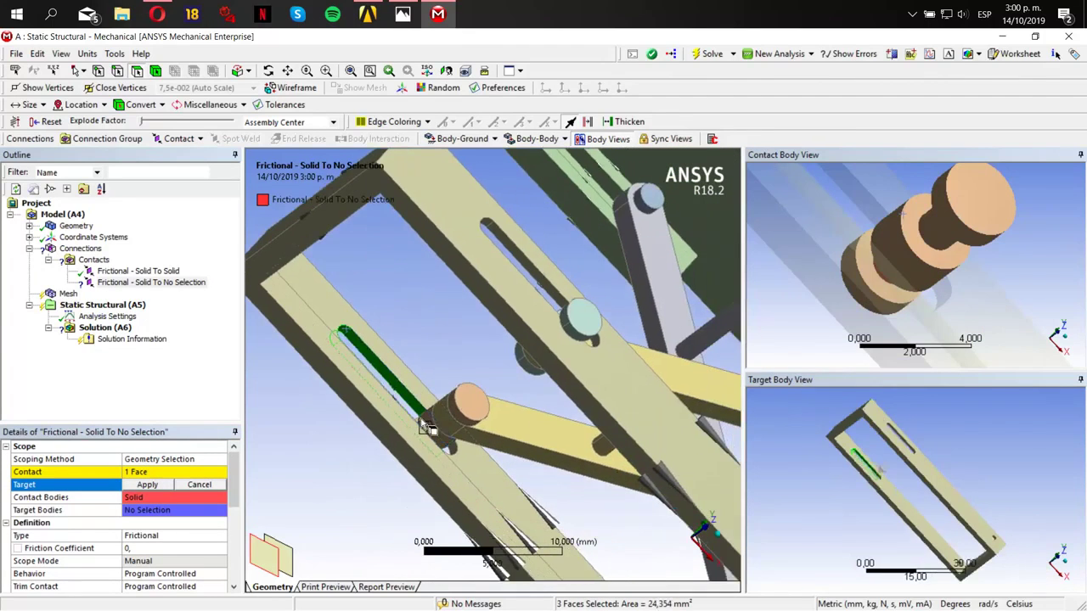
pyautogui.moveTo(463, 459); pyautogui.dragTo(402, 449, button='middle')
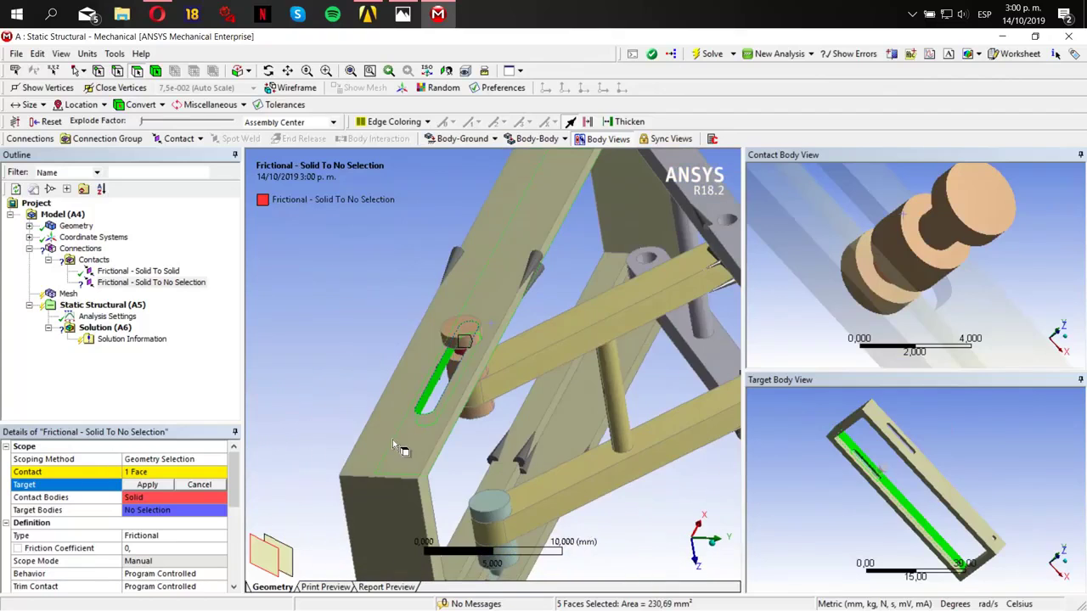
pyautogui.keyDown('ctrl'); pyautogui.click(392, 439); pyautogui.keyUp('ctrl')
pyautogui.click(147, 484)
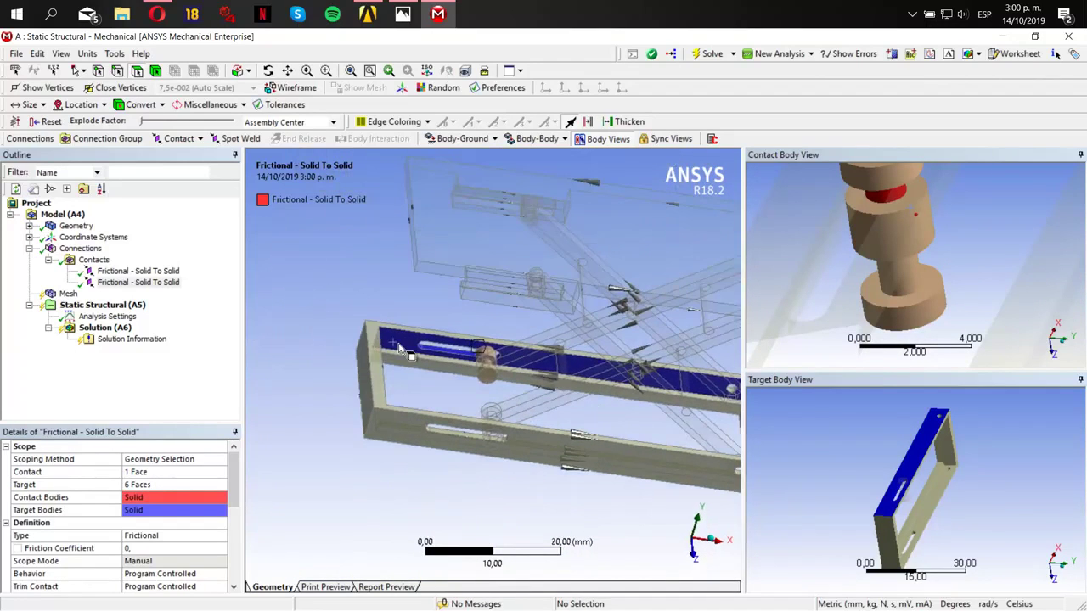
# - Select both frictional contact regions together and set their friction coefficient to 0,47
pyautogui.click(156, 283)
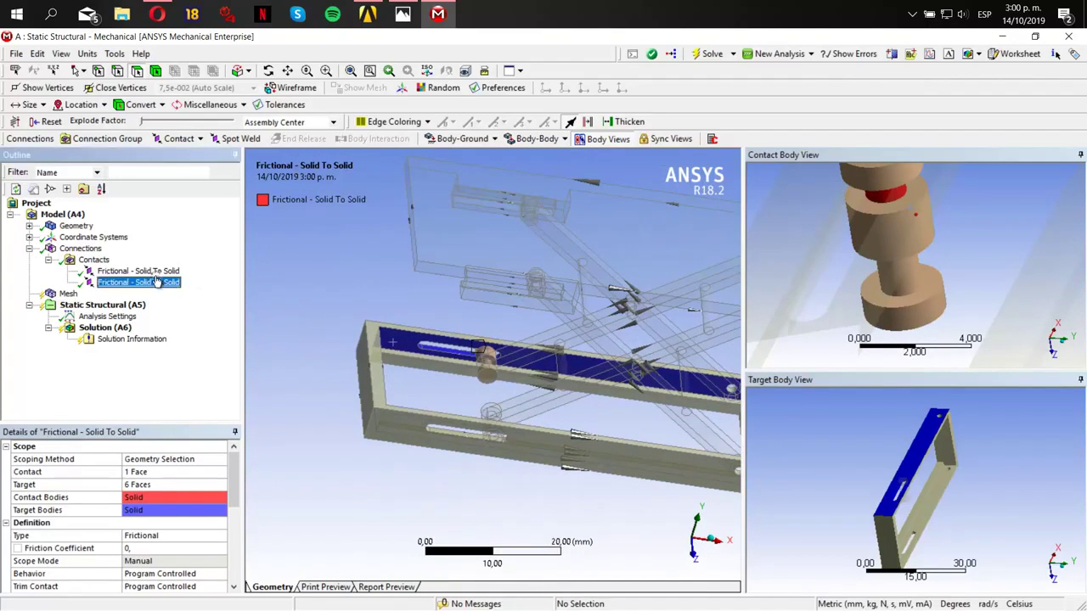
pyautogui.keyDown('ctrl'); pyautogui.click(156, 272); pyautogui.keyUp('ctrl')
pyautogui.click(141, 485)
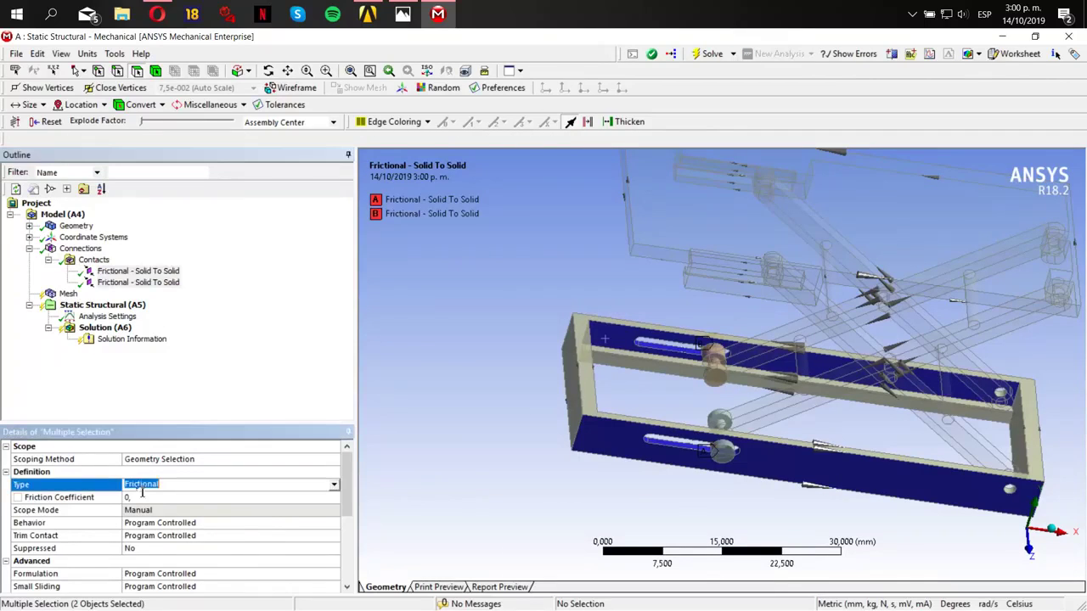
pyautogui.click(136, 498)
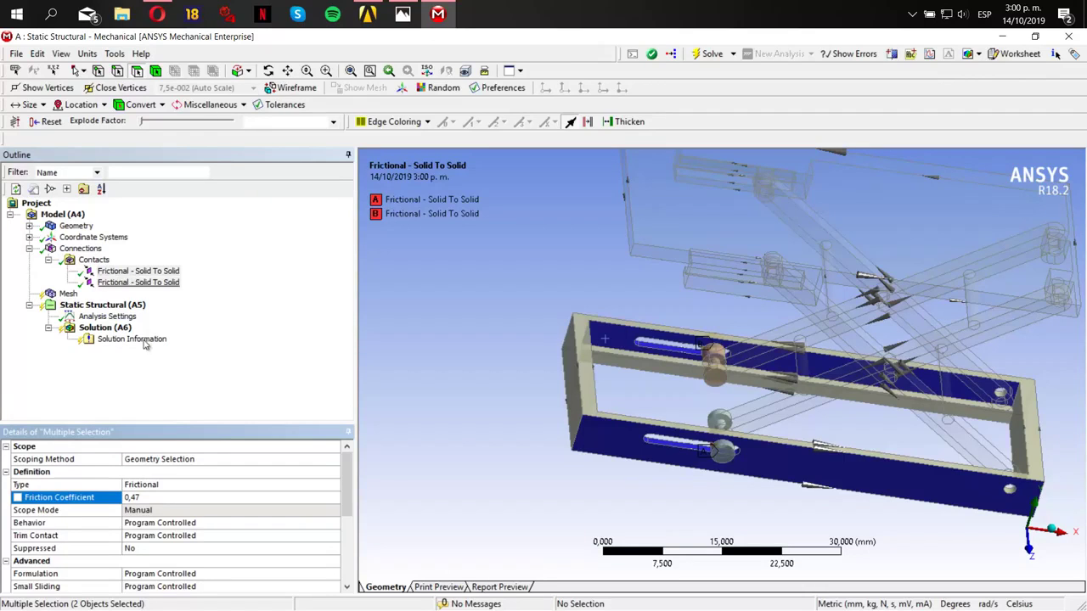
# - Set the behavior of both frictional contacts to Asymmetric and their formulation to Augmented Lagrange
pyautogui.click(148, 522)
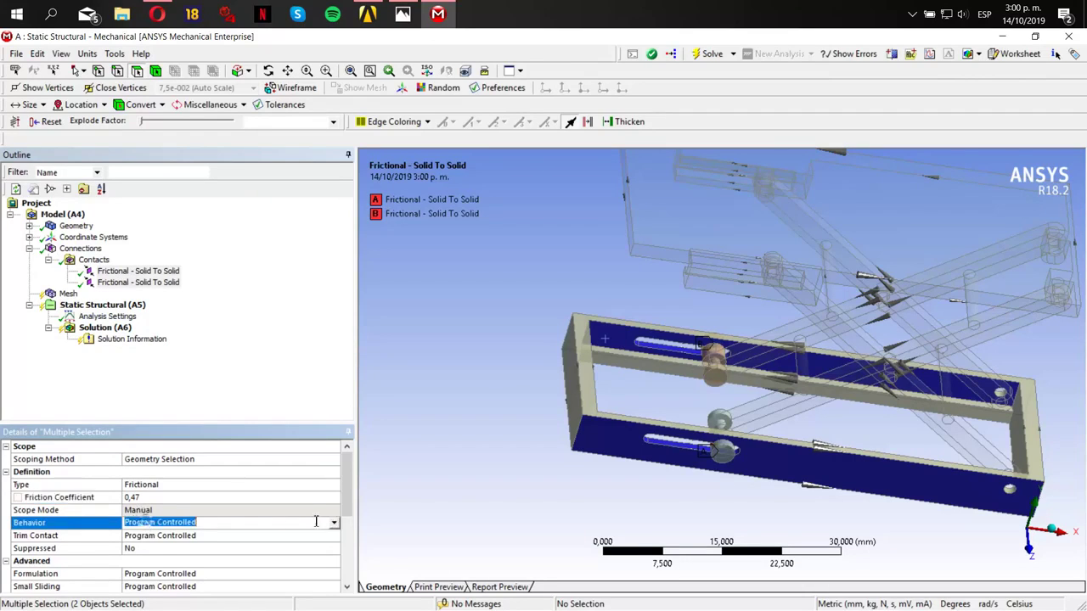
pyautogui.click(333, 523)
pyautogui.click(293, 542)
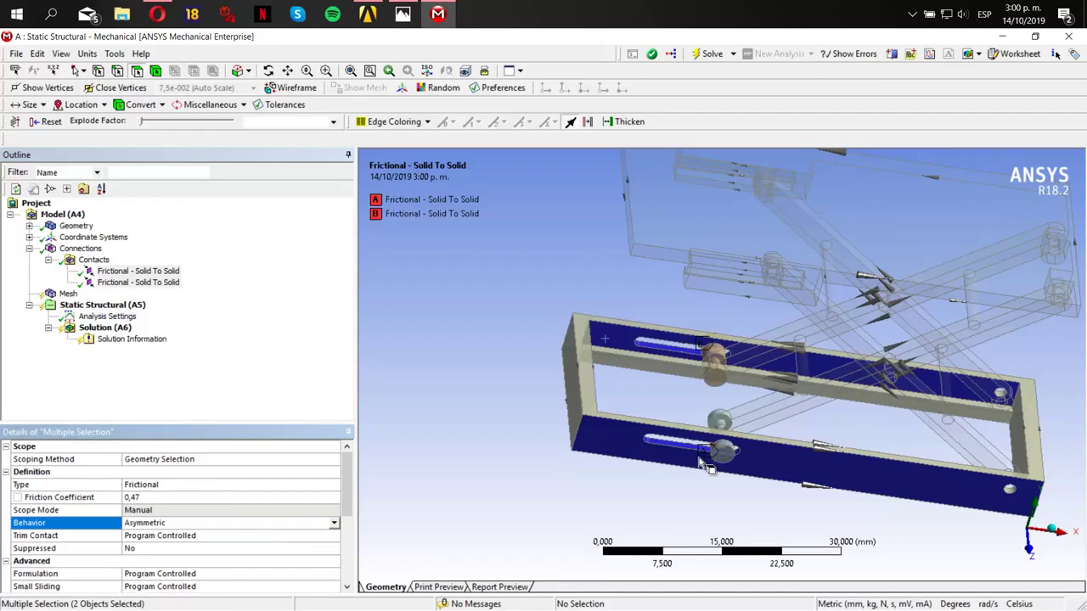
pyautogui.scroll(-2, 204, 505)
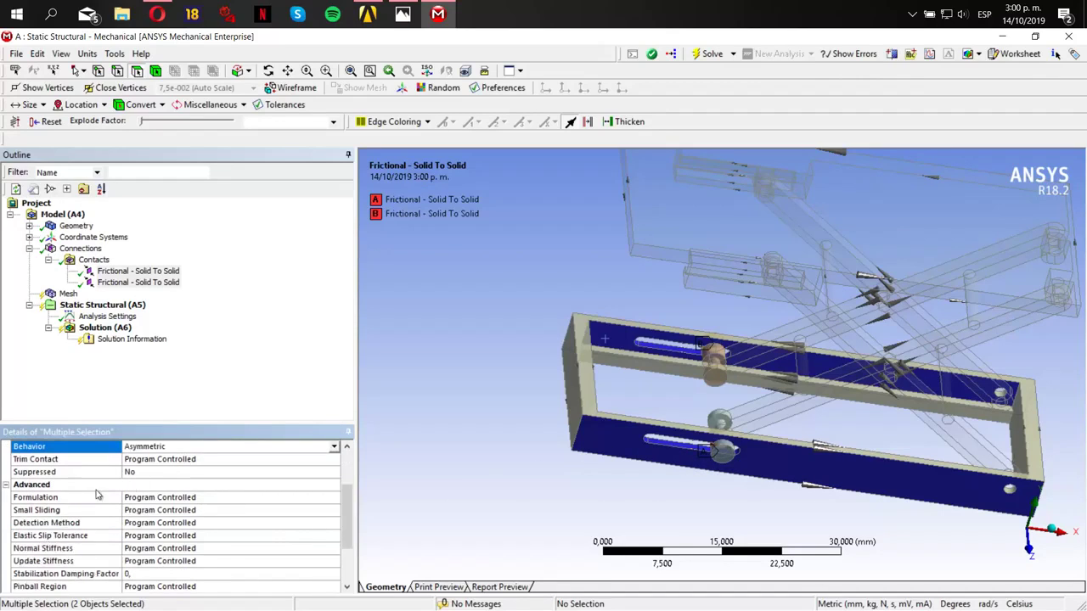
pyautogui.click(182, 499)
pyautogui.click(333, 498)
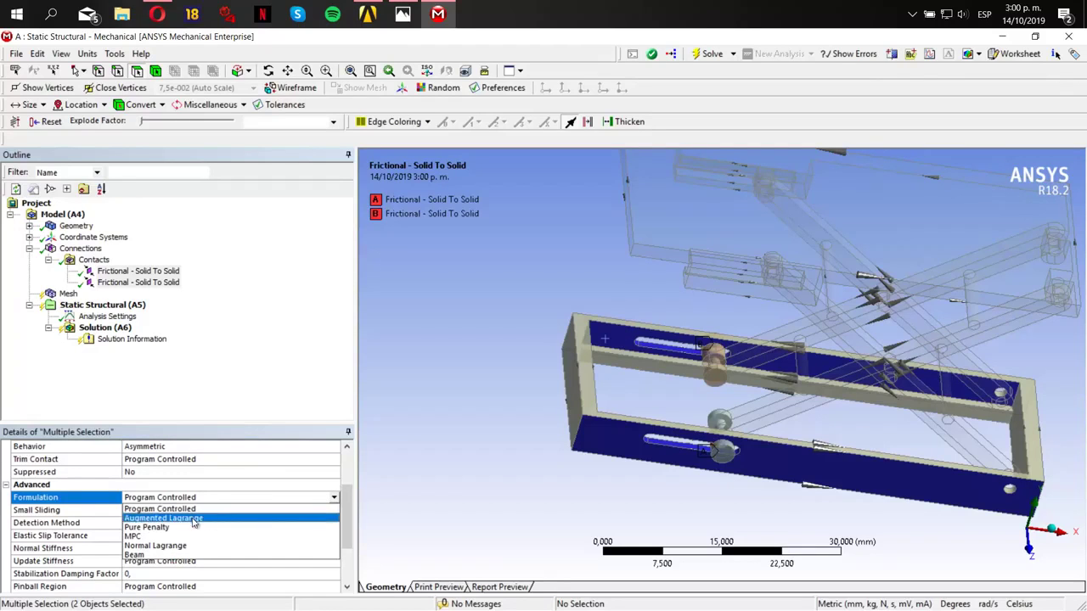
pyautogui.click(161, 519)
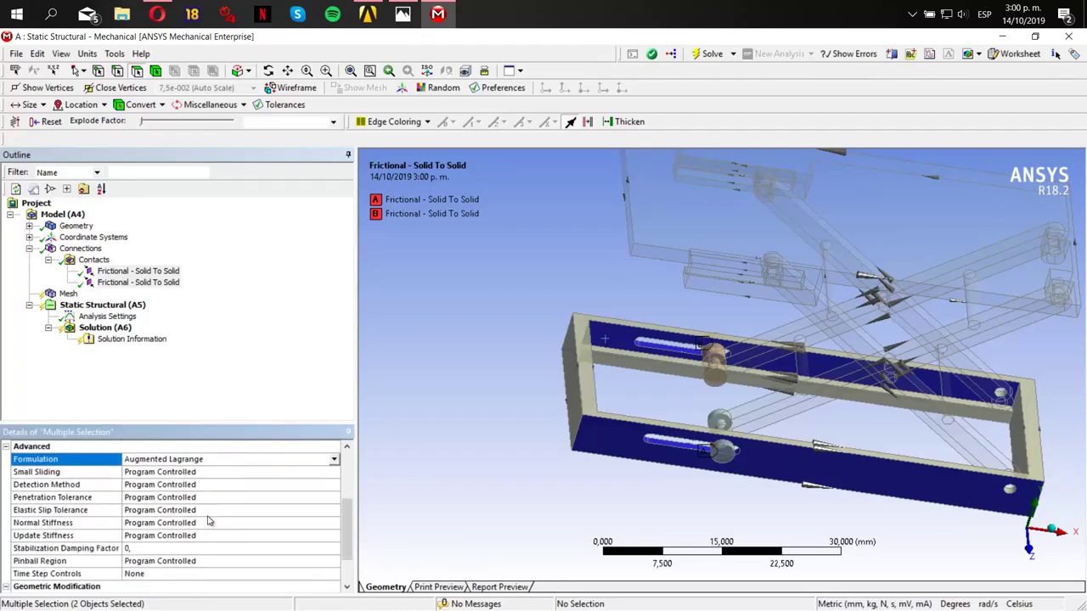
# - Set the normal stiffness of both frictional contacts to Manual
pyautogui.click(132, 519)
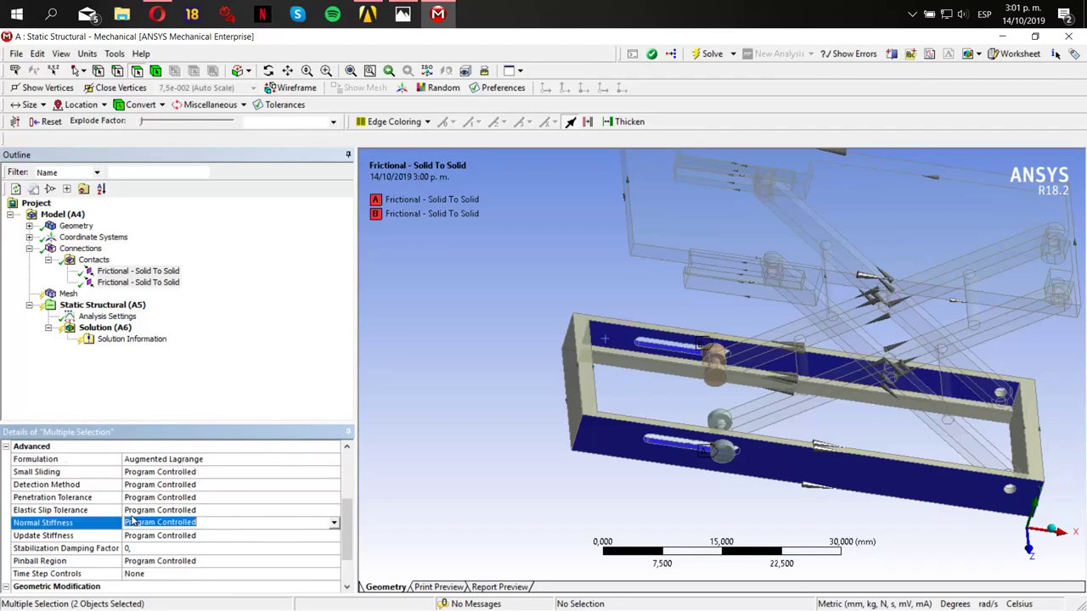
pyautogui.click(333, 523)
pyautogui.click(312, 541)
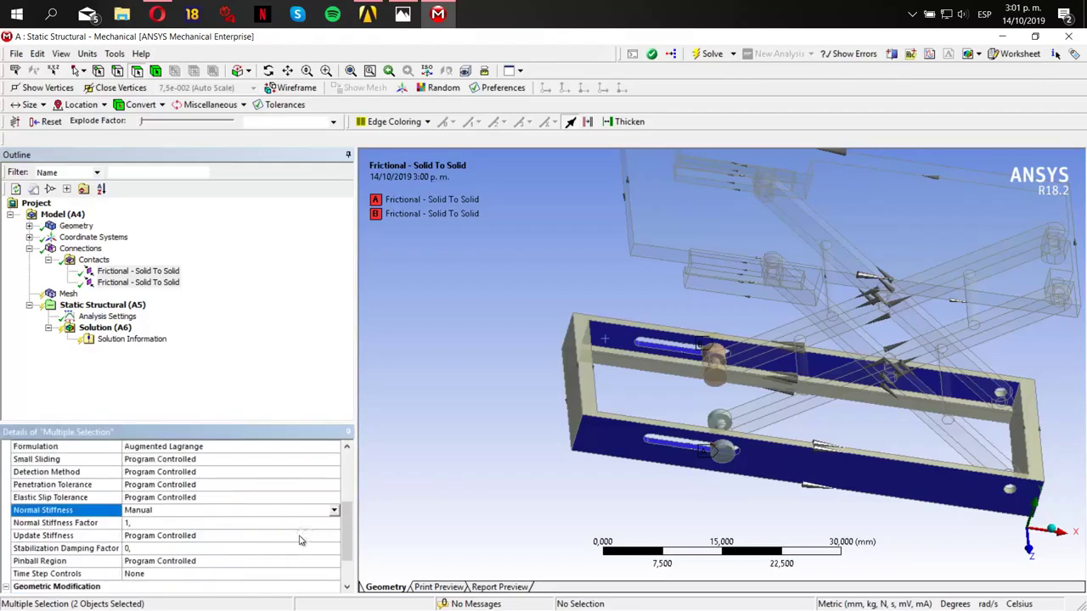
# - Set both frictional contacts' normal stiffness factor to 0,01 and define their pinball region by a radius of 0,1 mm
pyautogui.scroll(-1, 289, 535)
pyautogui.click(155, 486)
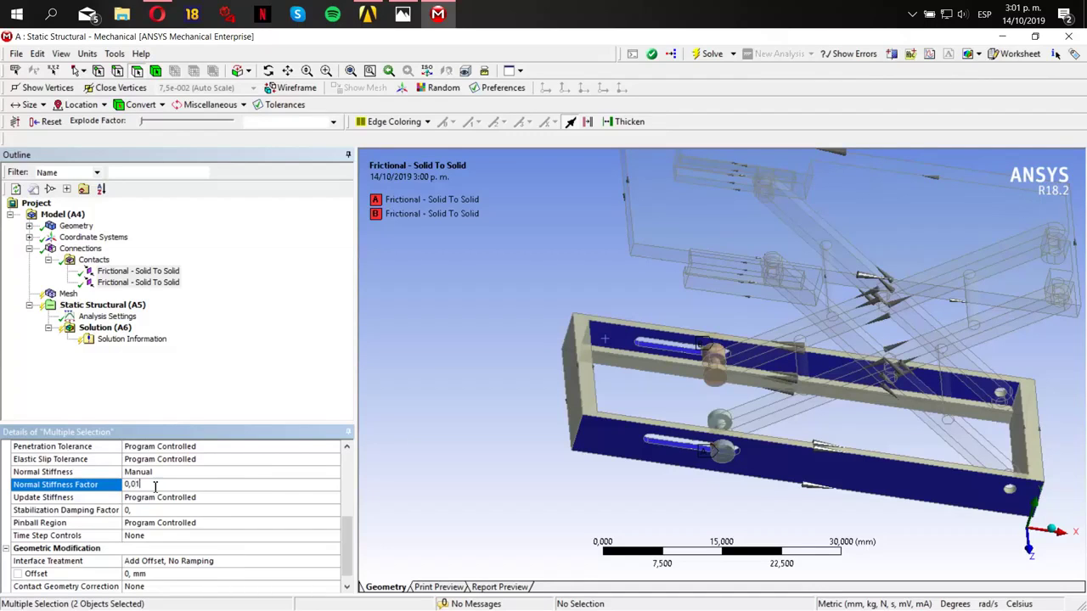
pyautogui.click(168, 524)
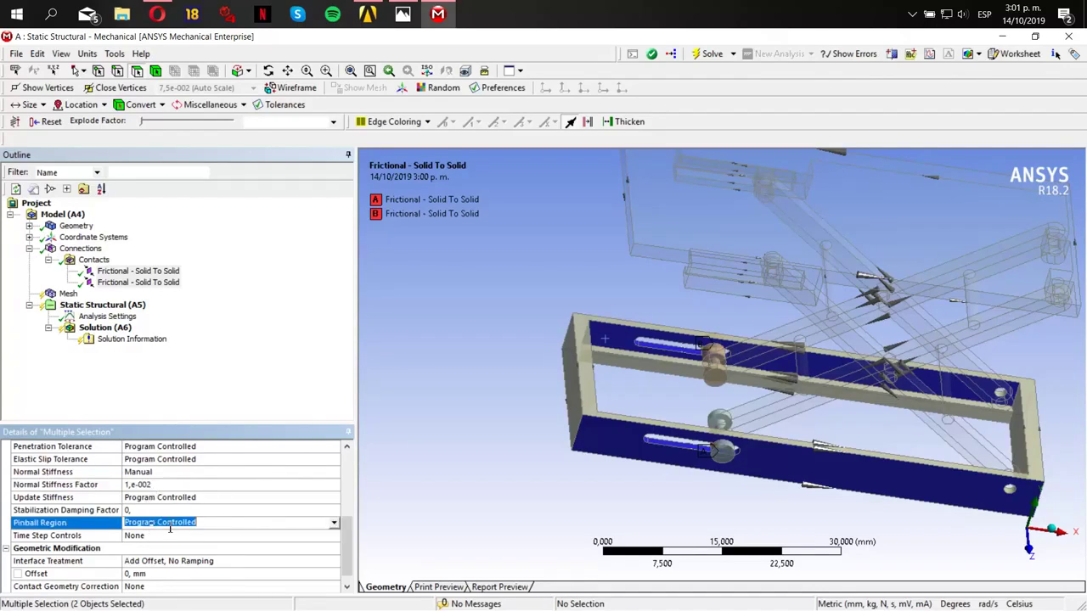
pyautogui.click(333, 524)
pyautogui.click(308, 545)
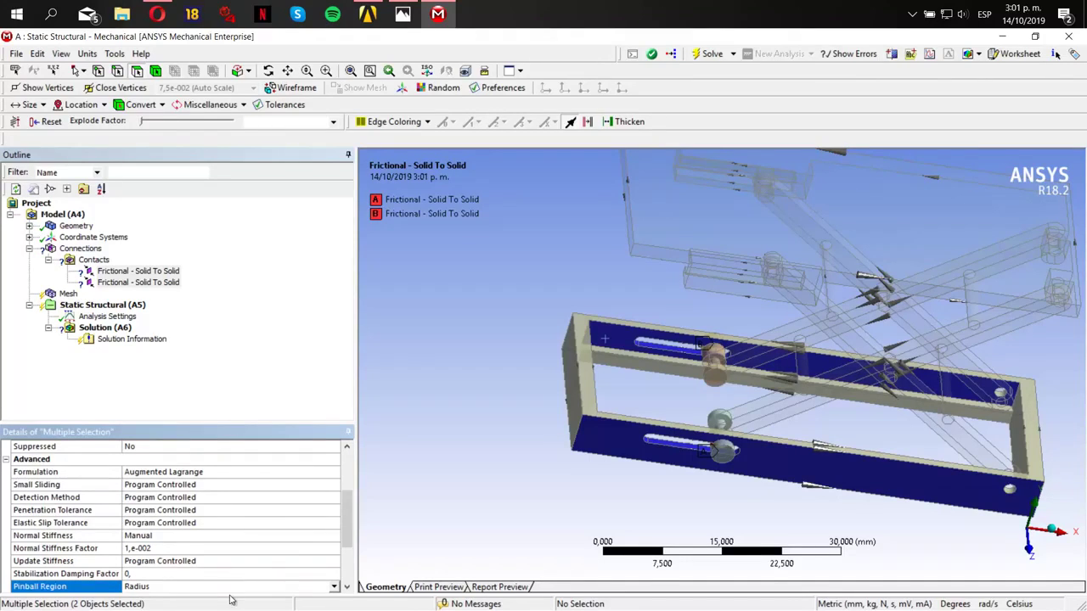
pyautogui.click(184, 574)
pyautogui.scroll(-2, 184, 576)
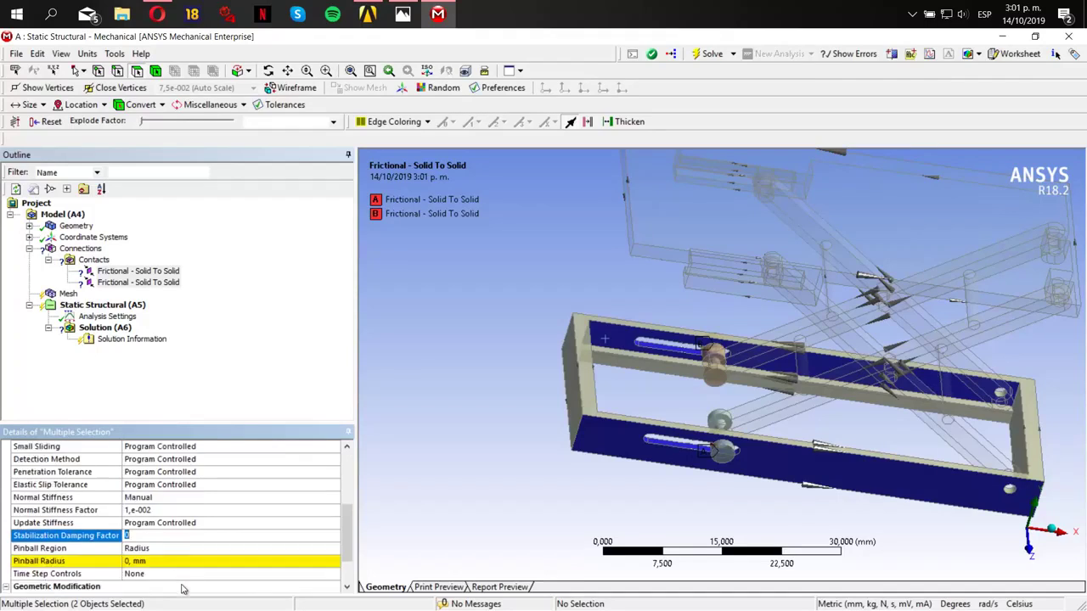
pyautogui.click(169, 523)
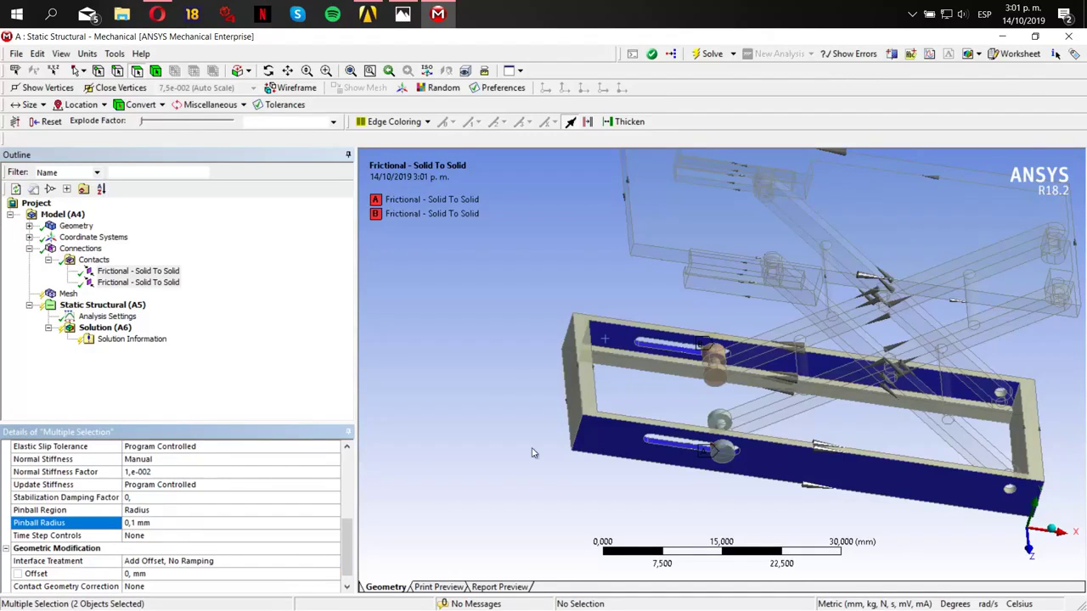
# - Examine the contact pinball spheres from the front against the clearance between the pin and the base slot
pyautogui.scroll(2, 556, 450)
pyautogui.keyDown('ctrl'); pyautogui.moveTo(583, 374); pyautogui.dragTo(528, 299, button='middle'); pyautogui.keyUp('ctrl')
pyautogui.click(1030, 549)
pyautogui.scroll(2, 569, 370)
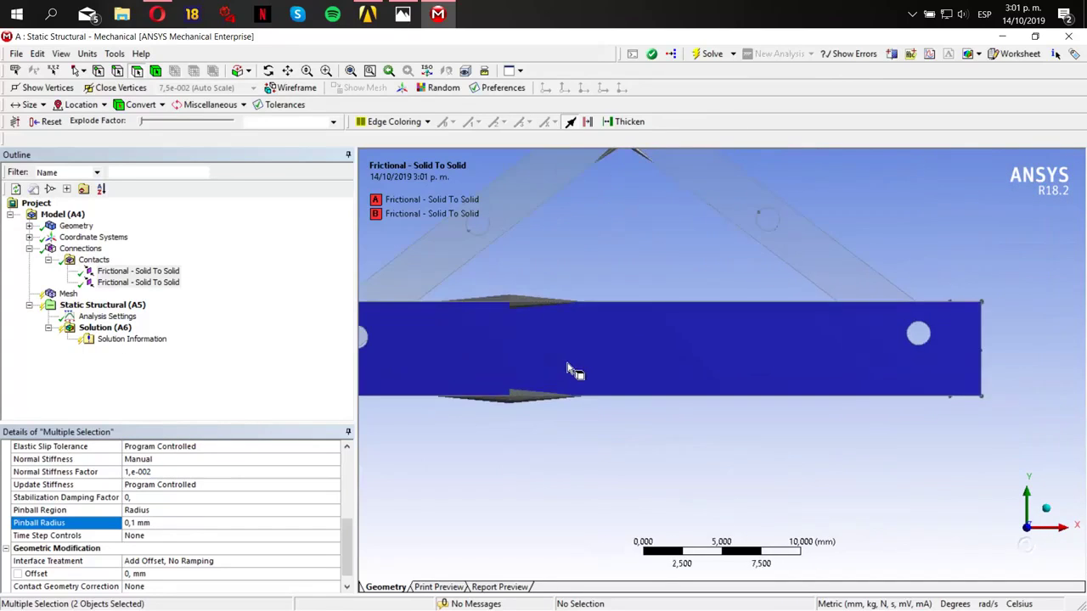
pyautogui.keyDown('ctrl'); pyautogui.moveTo(569, 370); pyautogui.dragTo(875, 384, button='middle'); pyautogui.keyUp('ctrl')
pyautogui.scroll(4, 684, 359)
pyautogui.keyDown('ctrl'); pyautogui.moveTo(685, 359); pyautogui.dragTo(828, 410, button='middle'); pyautogui.keyUp('ctrl')
pyautogui.scroll(5, 755, 376)
pyautogui.keyDown('ctrl'); pyautogui.moveTo(749, 340); pyautogui.dragTo(710, 267, button='middle'); pyautogui.keyUp('ctrl')
pyautogui.scroll(4, 727, 297)
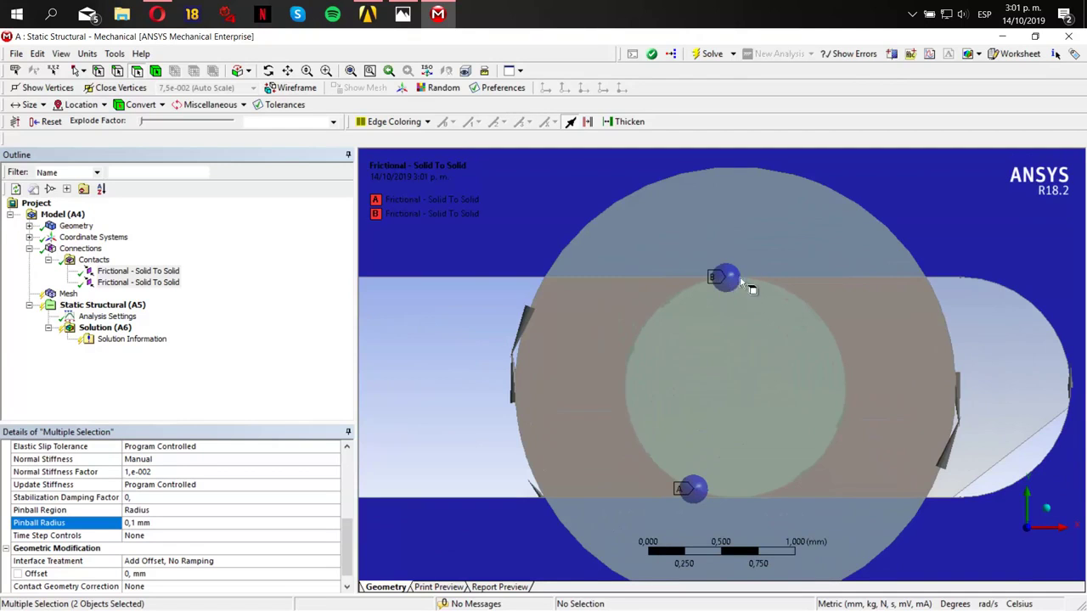
pyautogui.scroll(-8, 701, 310)
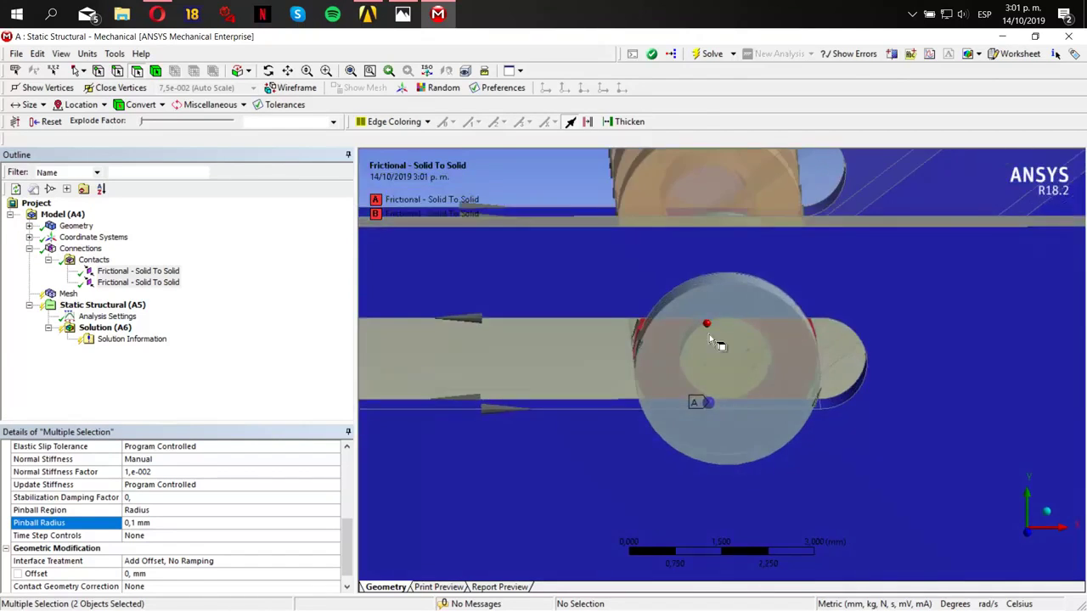
pyautogui.moveTo(709, 340); pyautogui.dragTo(669, 324, button='middle')
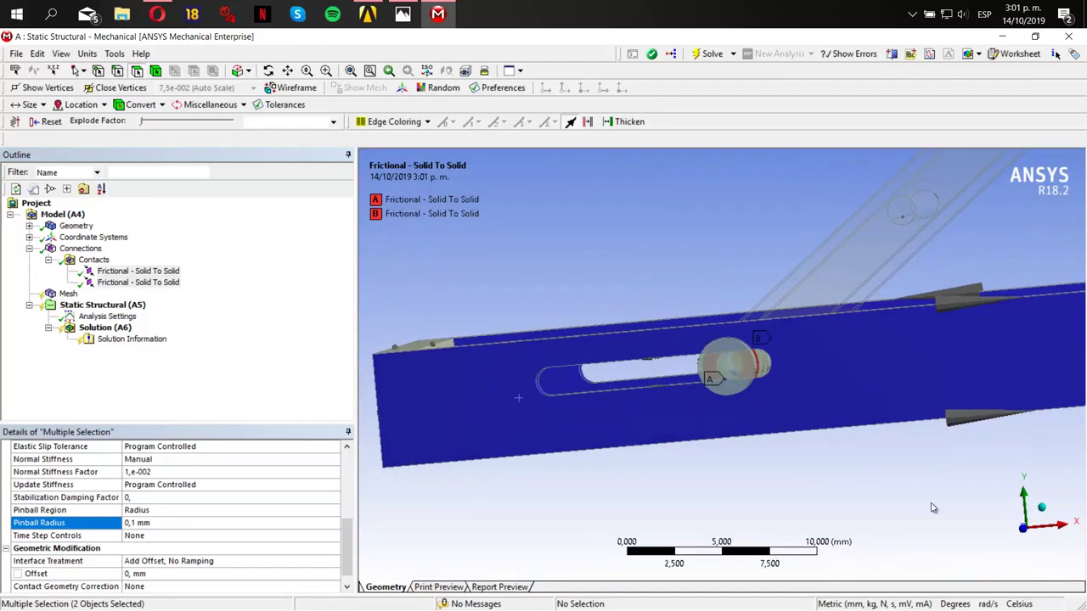
pyautogui.click(1023, 529)
pyautogui.scroll(8, 743, 397)
pyautogui.keyDown('ctrl'); pyautogui.moveTo(754, 386); pyautogui.dragTo(668, 302, button='middle'); pyautogui.keyUp('ctrl')
pyautogui.scroll(2, 667, 302)
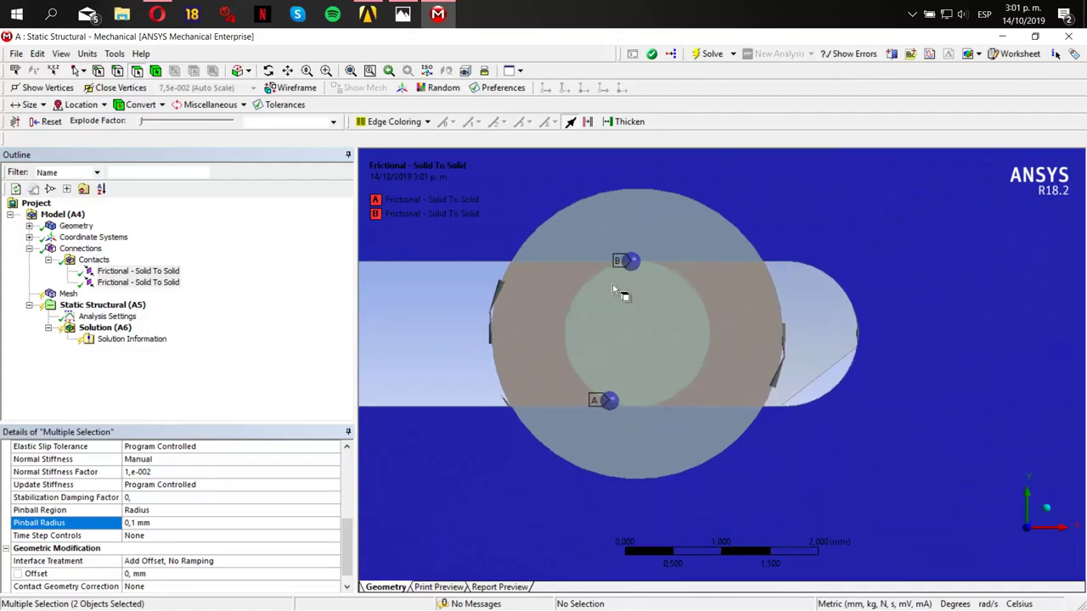
# - Set the interface treatment of both frictional contacts to Adjust to Touch
pyautogui.scroll(-1, 219, 543)
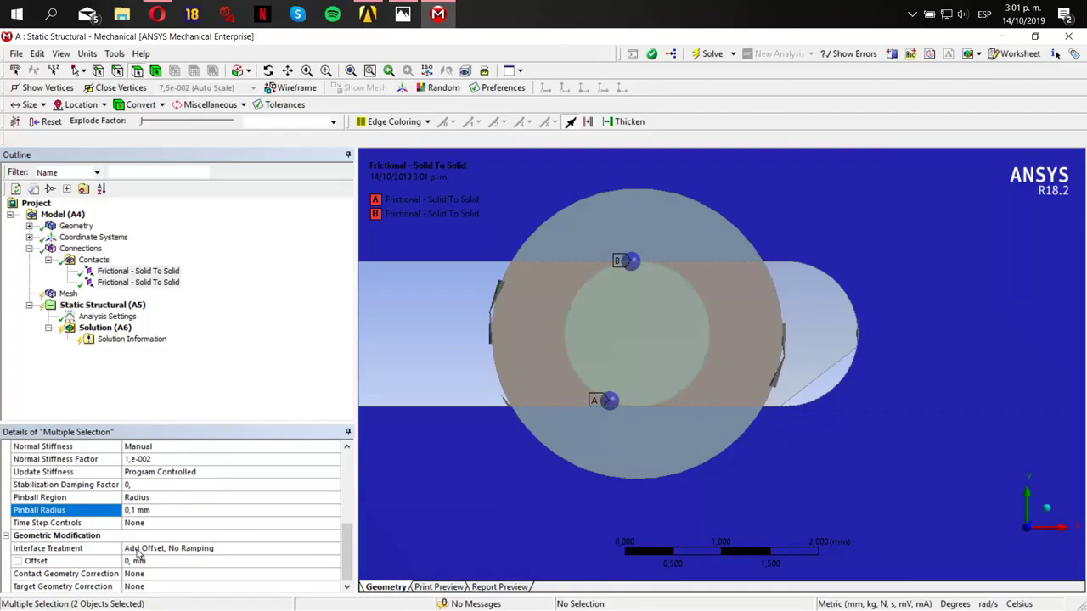
pyautogui.click(200, 548)
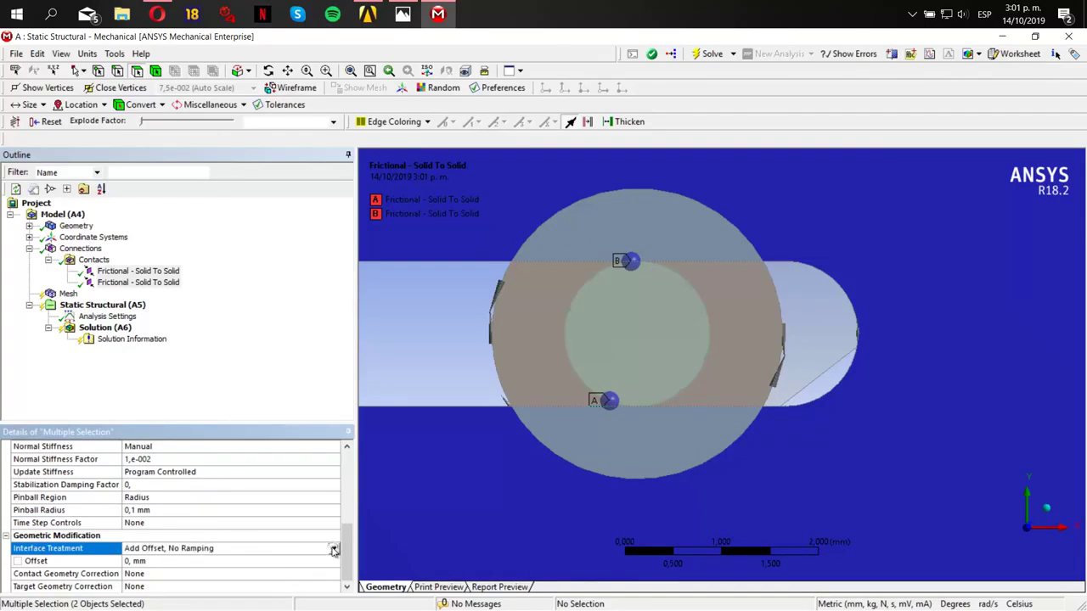
pyautogui.click(334, 549)
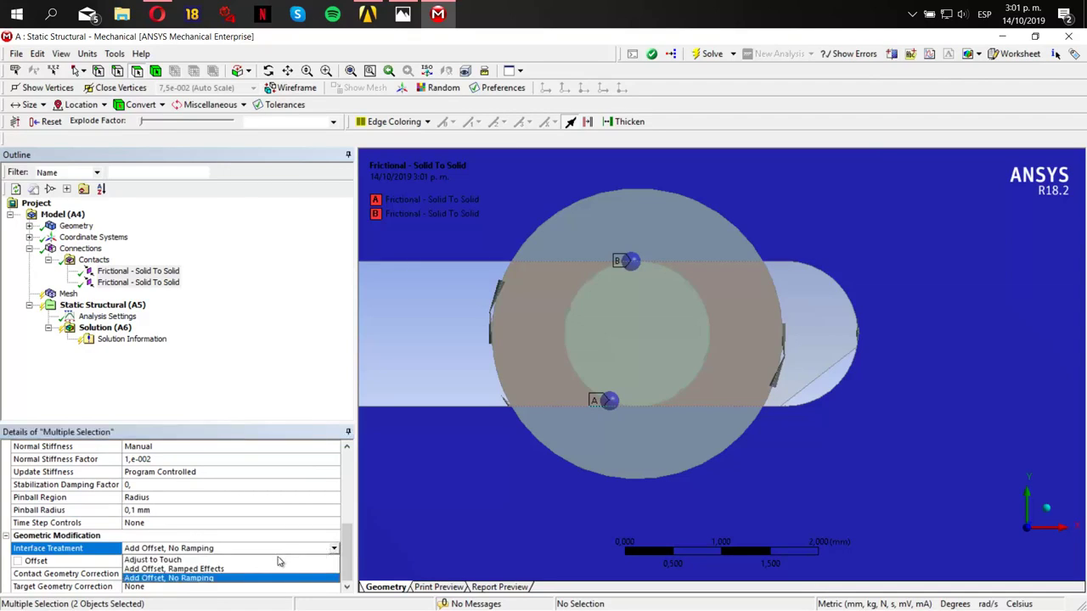
pyautogui.click(278, 560)
# - Add a body-ground fixed joint under Connections and scope it to the underside face of the base frame
pyautogui.scroll(-5, 713, 411)
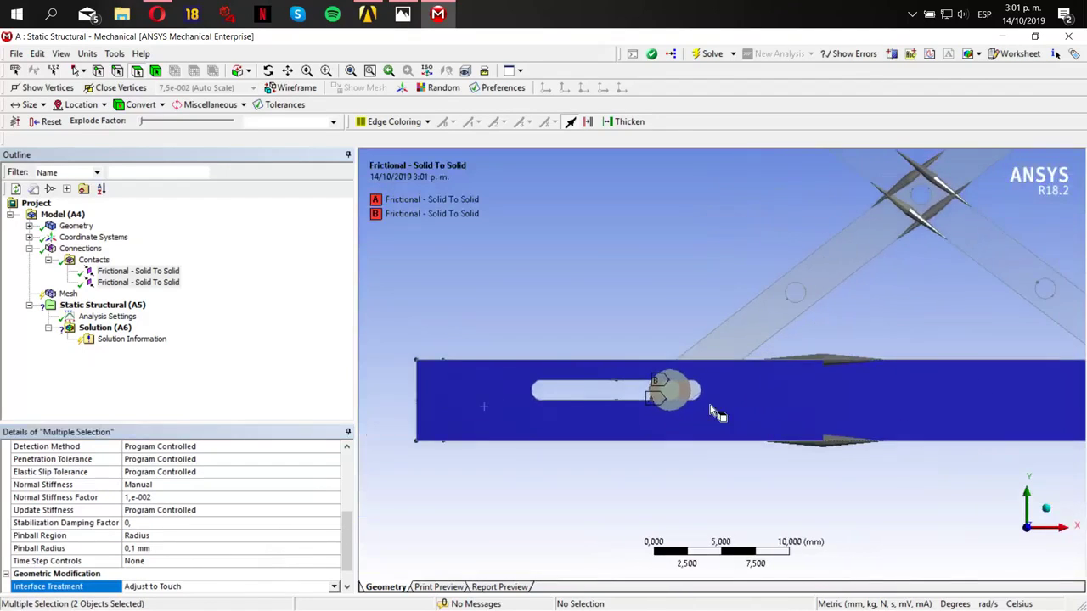
pyautogui.moveTo(717, 413); pyautogui.dragTo(735, 378, button='middle')
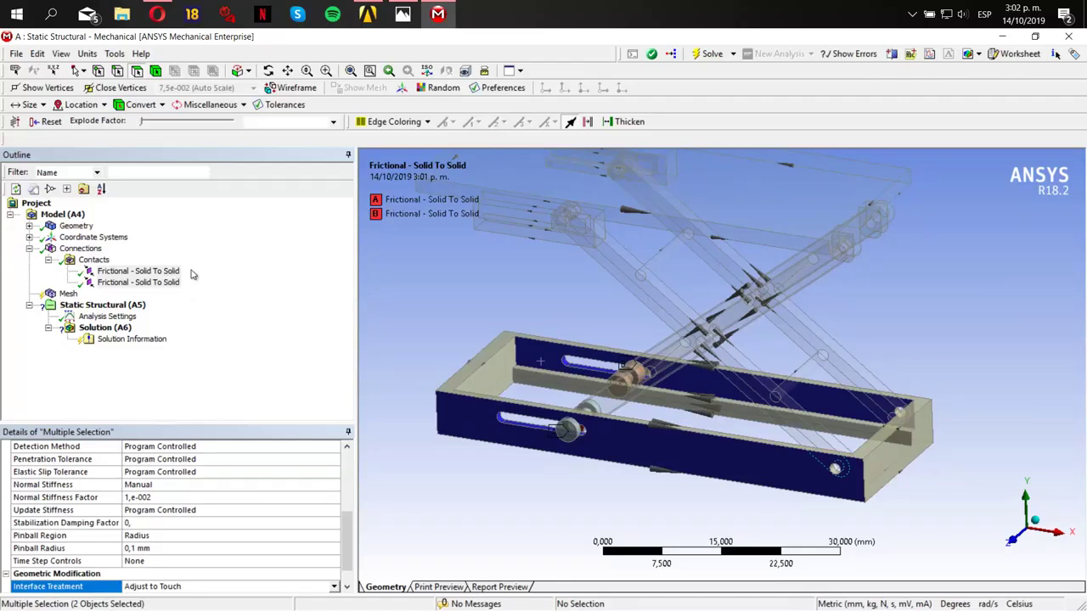
pyautogui.click(85, 248)
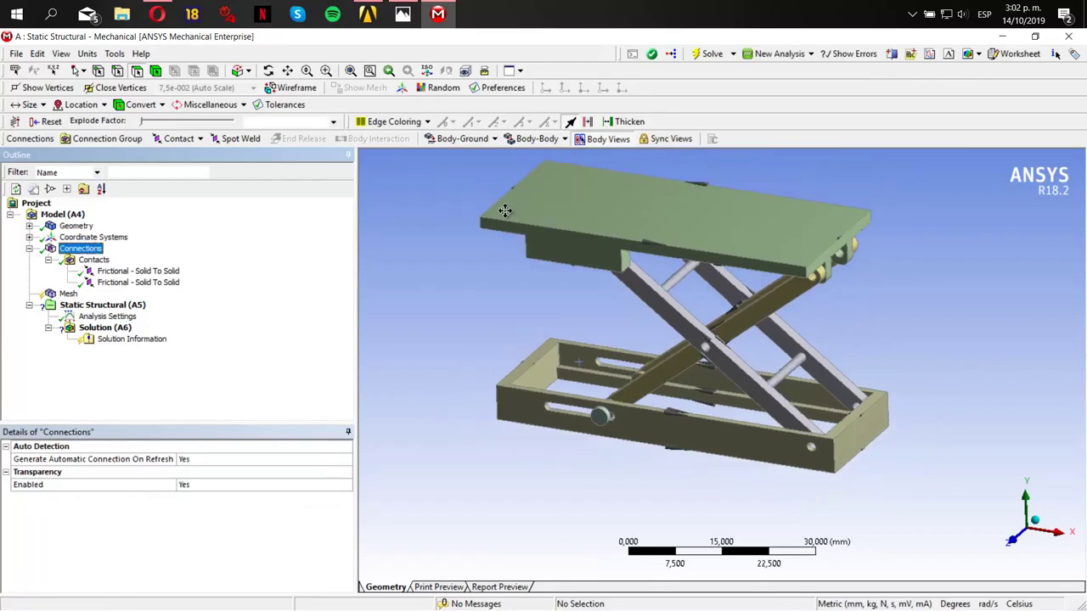
pyautogui.keyDown('ctrl'); pyautogui.moveTo(505, 210); pyautogui.dragTo(508, 170, button='middle'); pyautogui.keyUp('ctrl')
pyautogui.scroll(4, 520, 216)
pyautogui.click(463, 139)
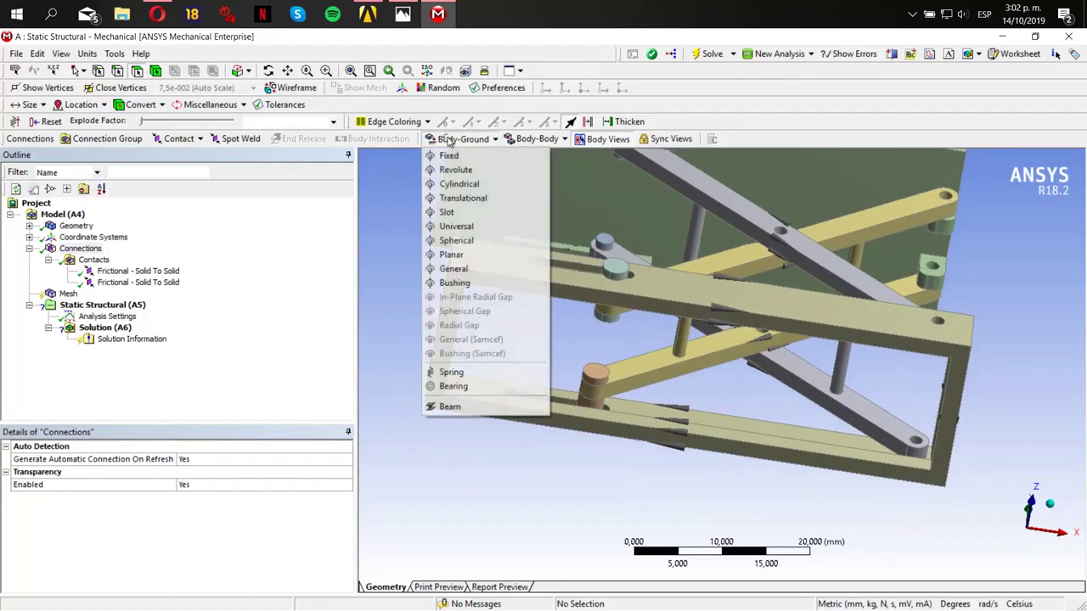
pyautogui.click(467, 156)
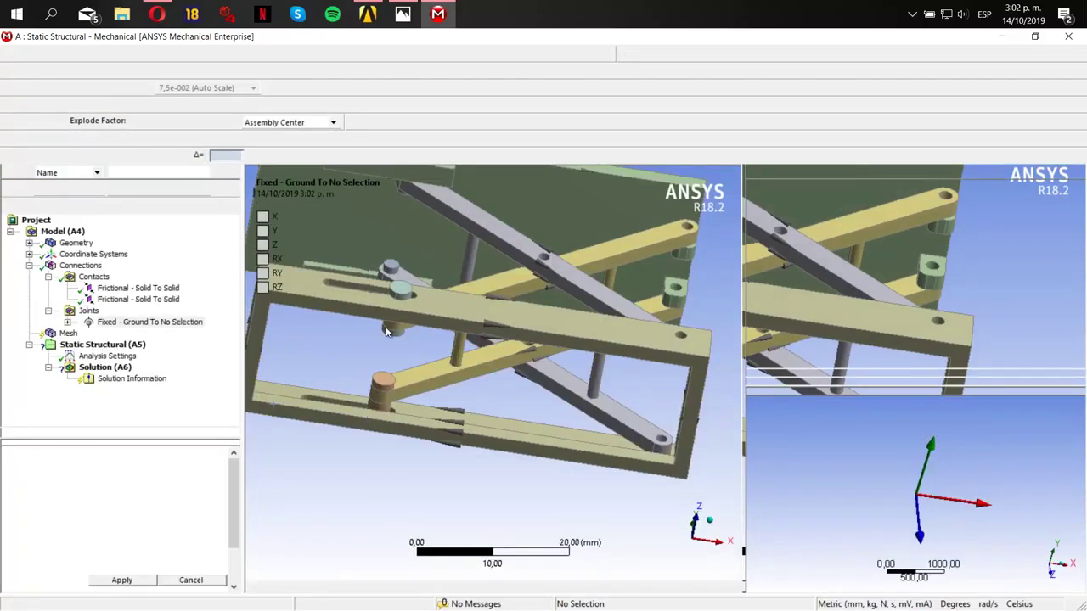
pyautogui.click(543, 280)
pyautogui.moveTo(543, 280); pyautogui.dragTo(334, 455, button='middle')
pyautogui.scroll(-2, 157, 531)
pyautogui.click(157, 529)
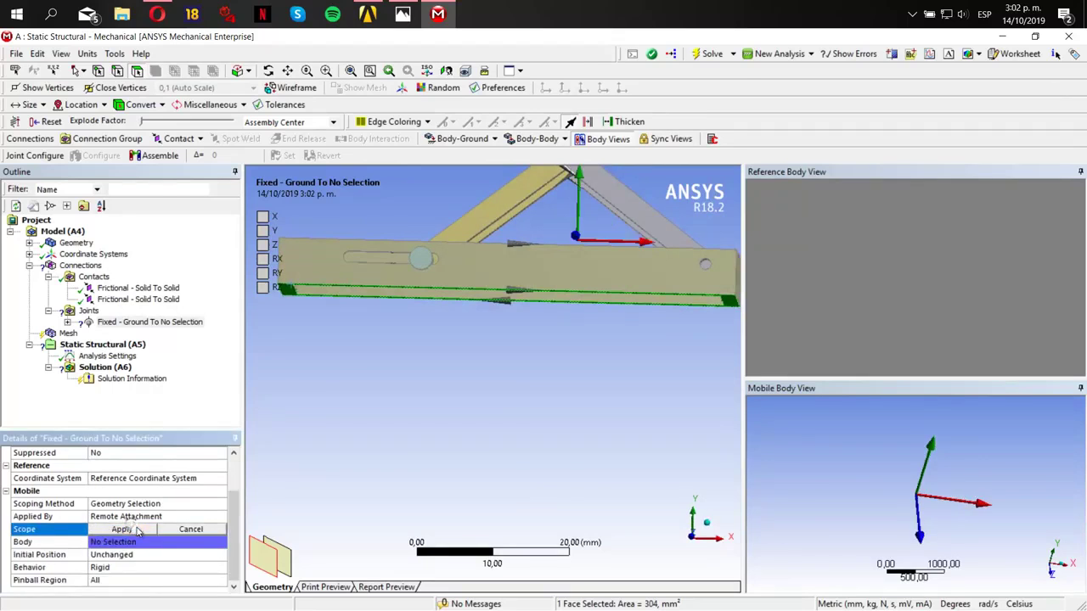
pyautogui.click(134, 529)
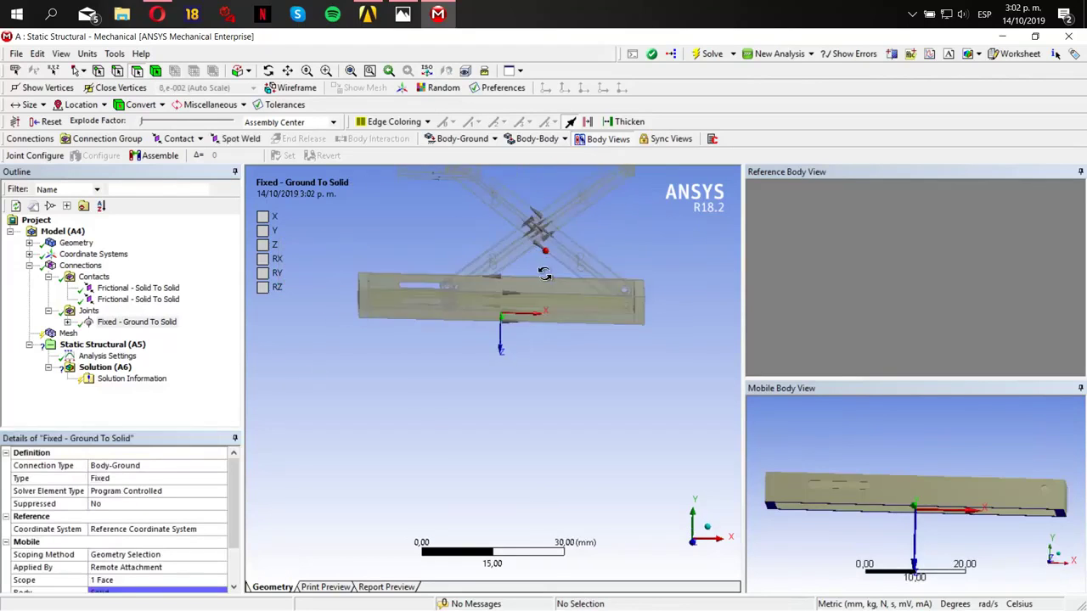
# - Add a body-body revolute joint and assign the inner faces of the base frame's two round pivot holes as its reference scope
pyautogui.scroll(3, 516, 367)
pyautogui.keyDown('ctrl'); pyautogui.moveTo(560, 299); pyautogui.dragTo(483, 362, button='middle'); pyautogui.keyUp('ctrl')
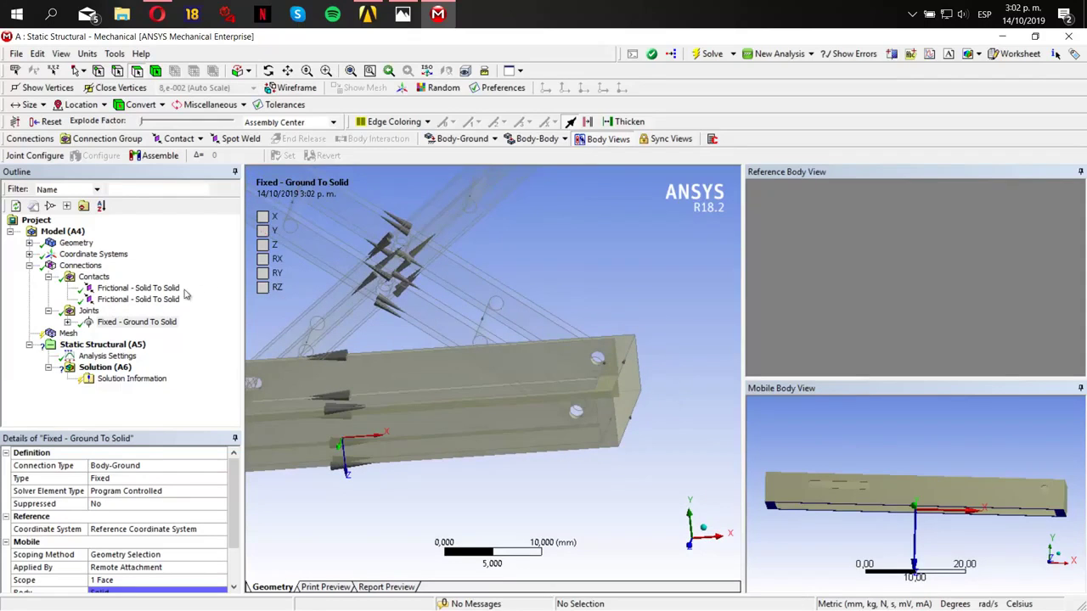
pyautogui.click(535, 139)
pyautogui.click(537, 168)
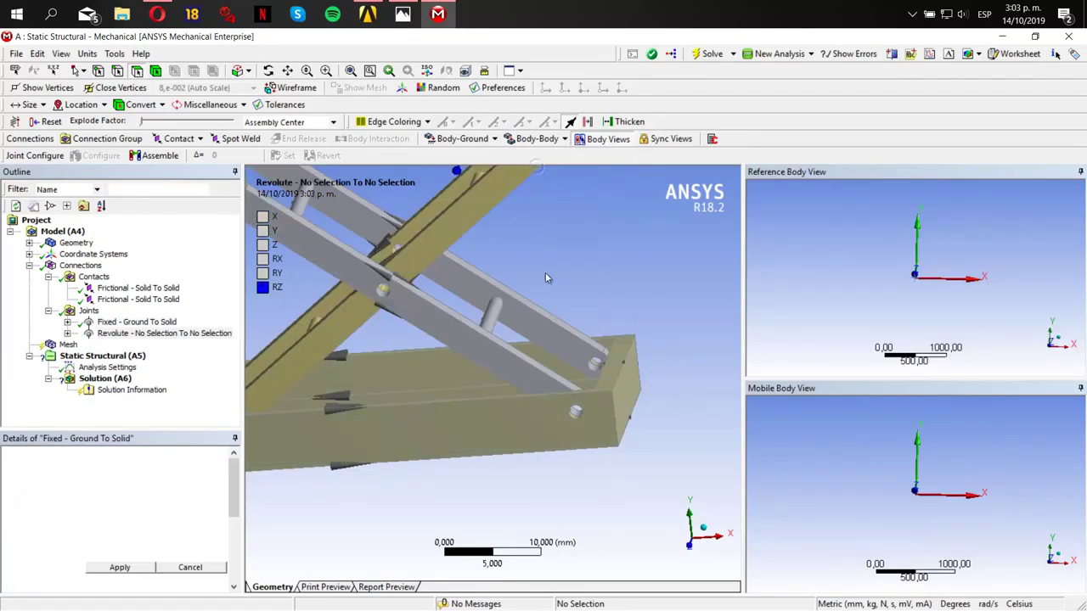
pyautogui.click(132, 567)
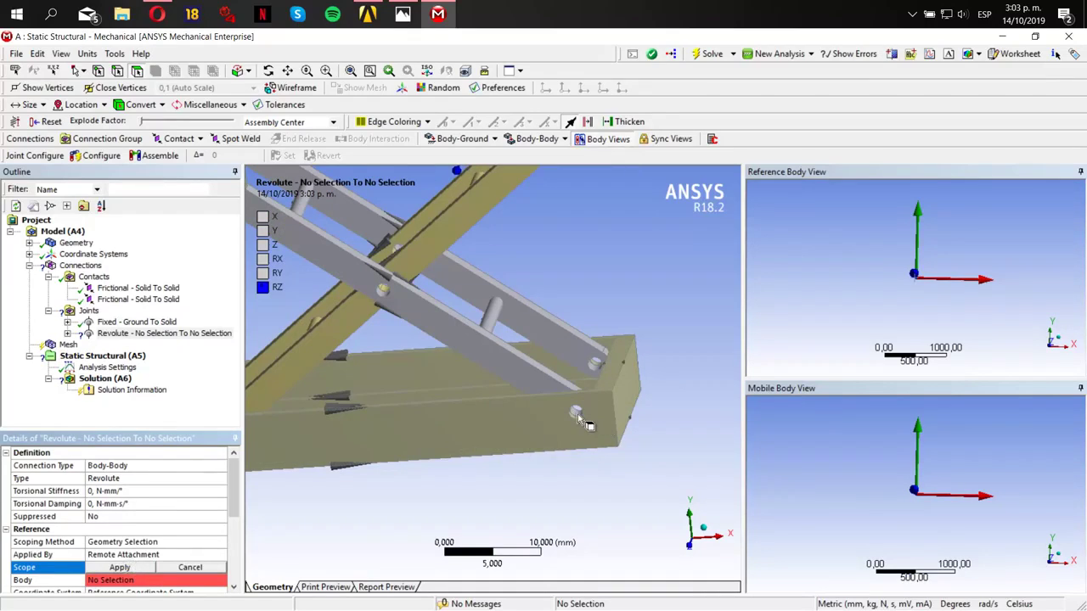
pyautogui.moveTo(575, 418); pyautogui.dragTo(580, 433, button='middle')
pyautogui.scroll(4, 581, 434)
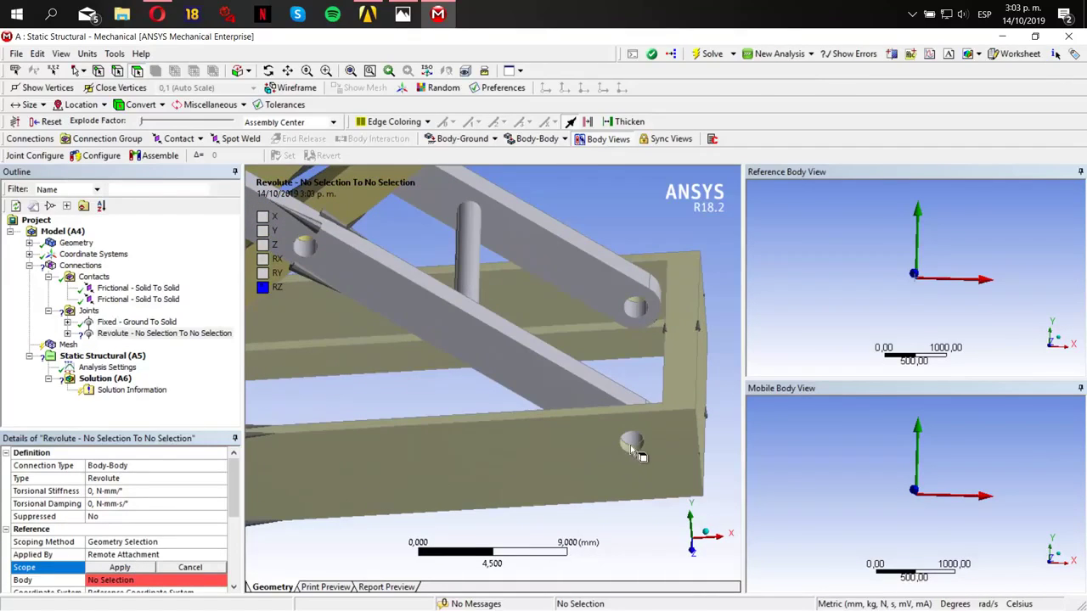
pyautogui.click(631, 443)
pyautogui.click(621, 456)
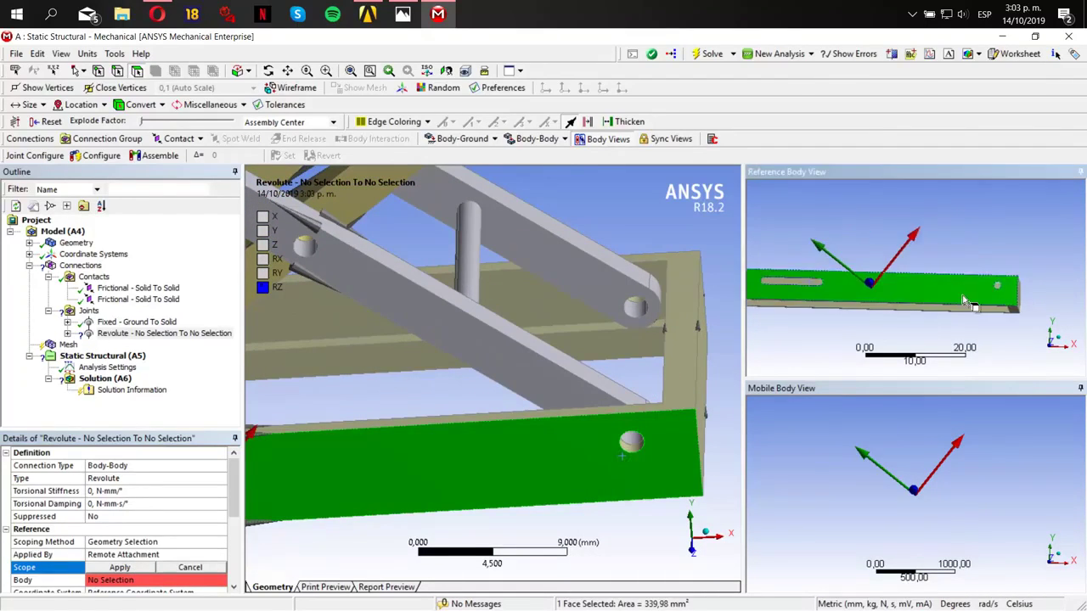
pyautogui.click(989, 333)
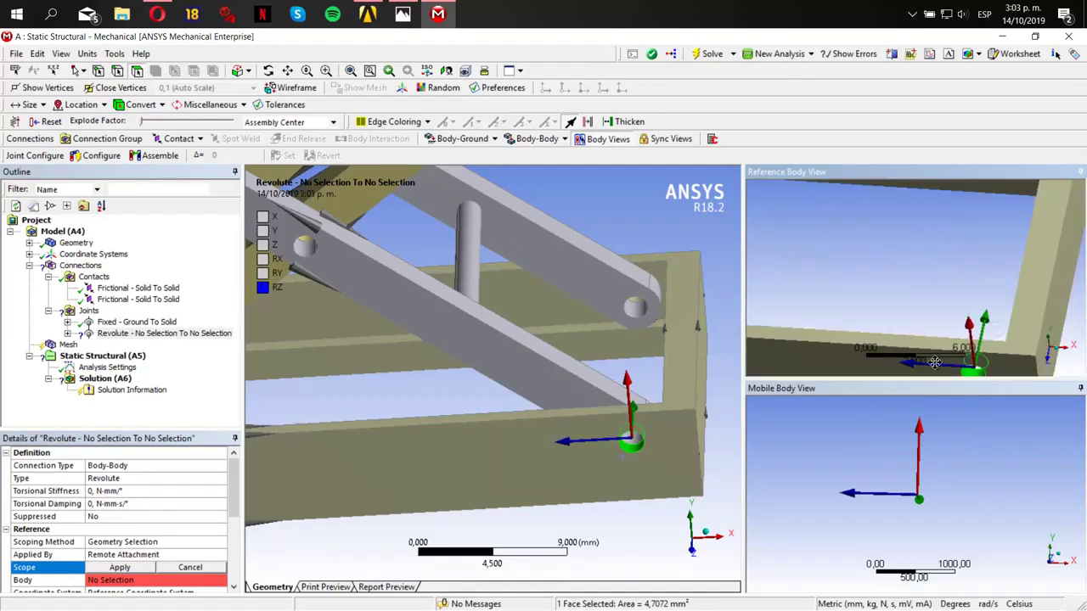
pyautogui.keyDown('ctrl'); pyautogui.click(958, 242); pyautogui.keyUp('ctrl')
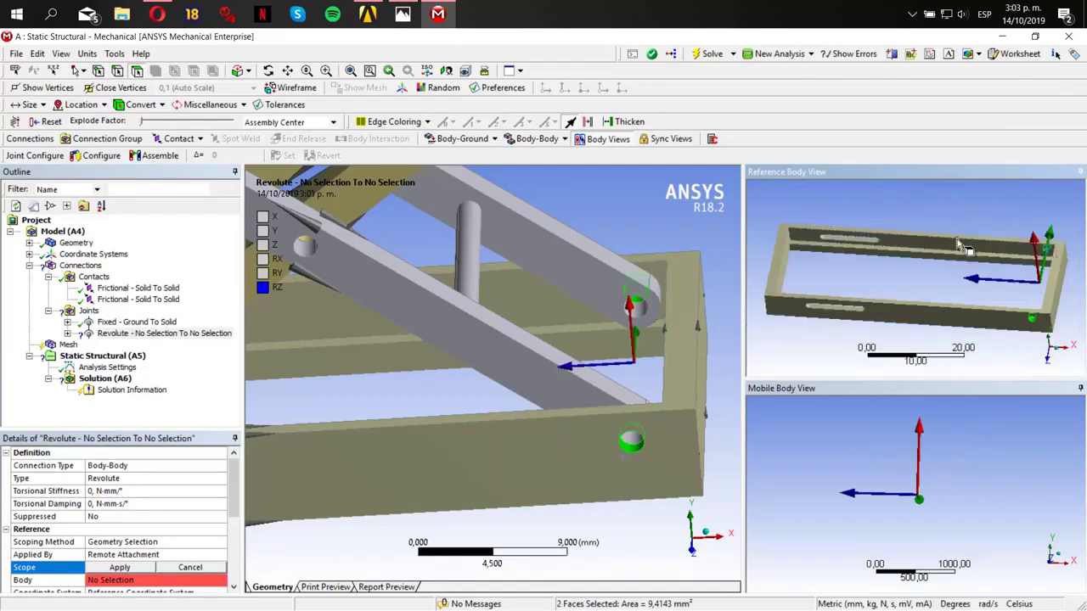
pyautogui.click(140, 567)
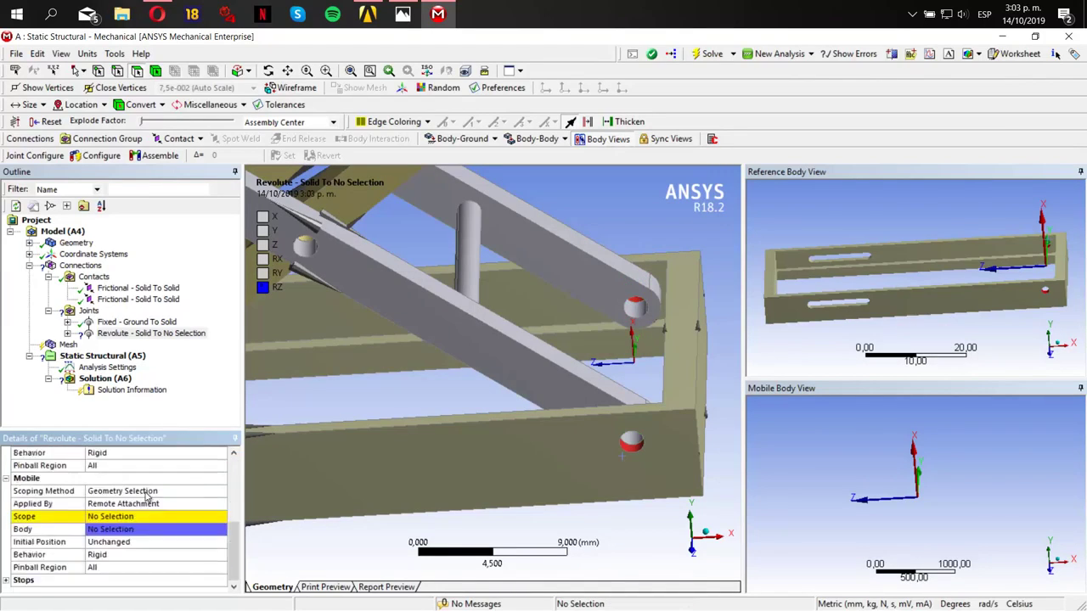
# - Assign the inner faces of the grey arm assembly's two lower end holes as the revolute joint's mobile scope
pyautogui.click(125, 516)
pyautogui.click(596, 391)
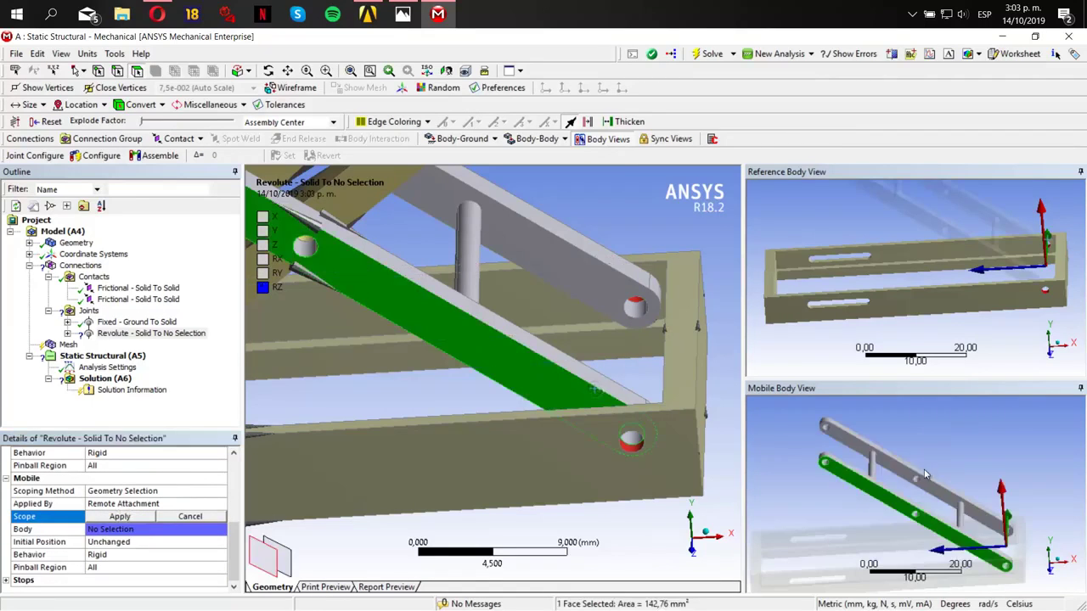
pyautogui.scroll(2, 825, 436)
pyautogui.keyDown('ctrl'); pyautogui.moveTo(832, 432); pyautogui.dragTo(878, 499, button='middle'); pyautogui.keyUp('ctrl')
pyautogui.click(865, 508)
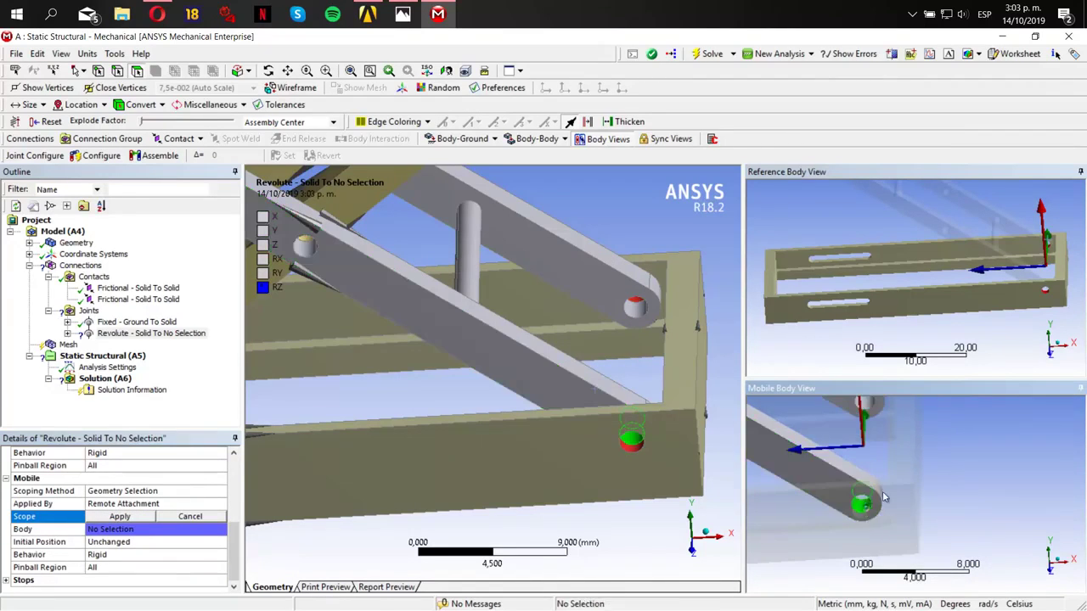
pyautogui.keyDown('ctrl'); pyautogui.moveTo(887, 462); pyautogui.dragTo(905, 531, button='middle'); pyautogui.keyUp('ctrl')
pyautogui.keyDown('ctrl'); pyautogui.click(890, 480); pyautogui.keyUp('ctrl')
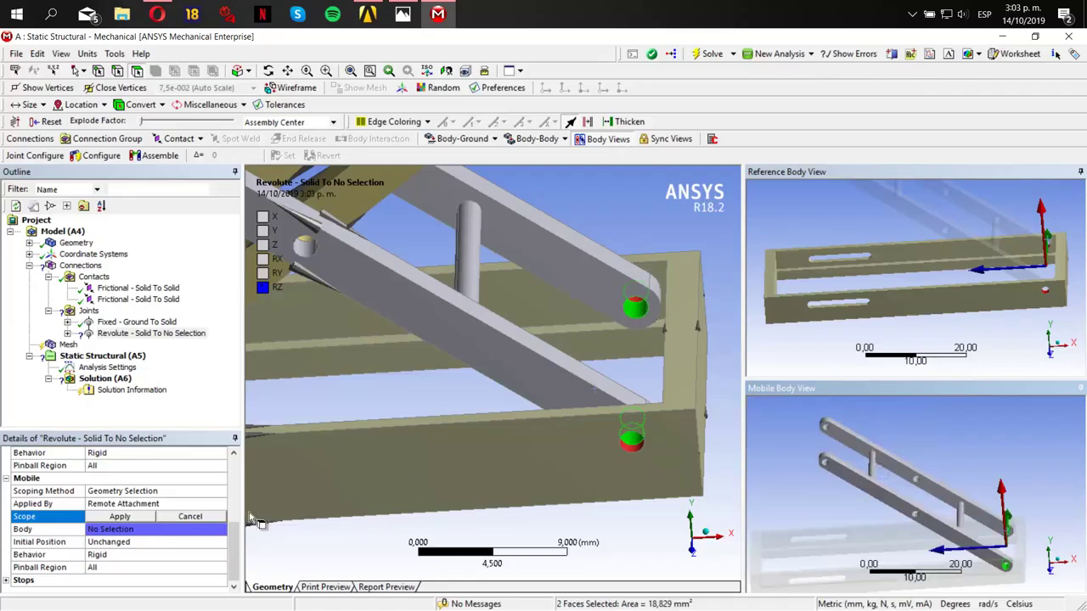
pyautogui.click(140, 514)
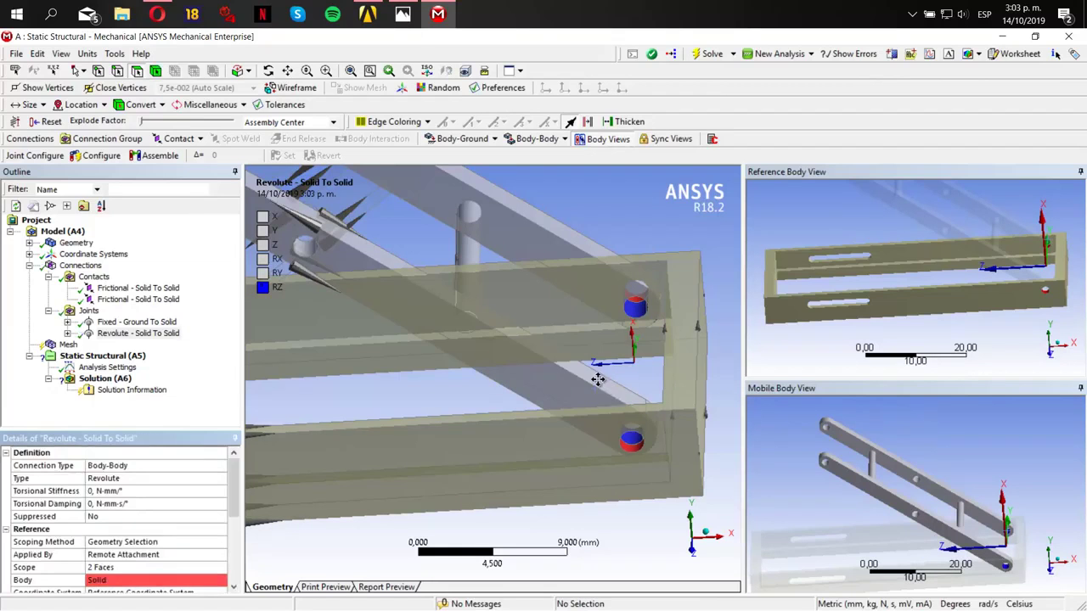
pyautogui.moveTo(598, 380); pyautogui.dragTo(556, 370, button='middle')
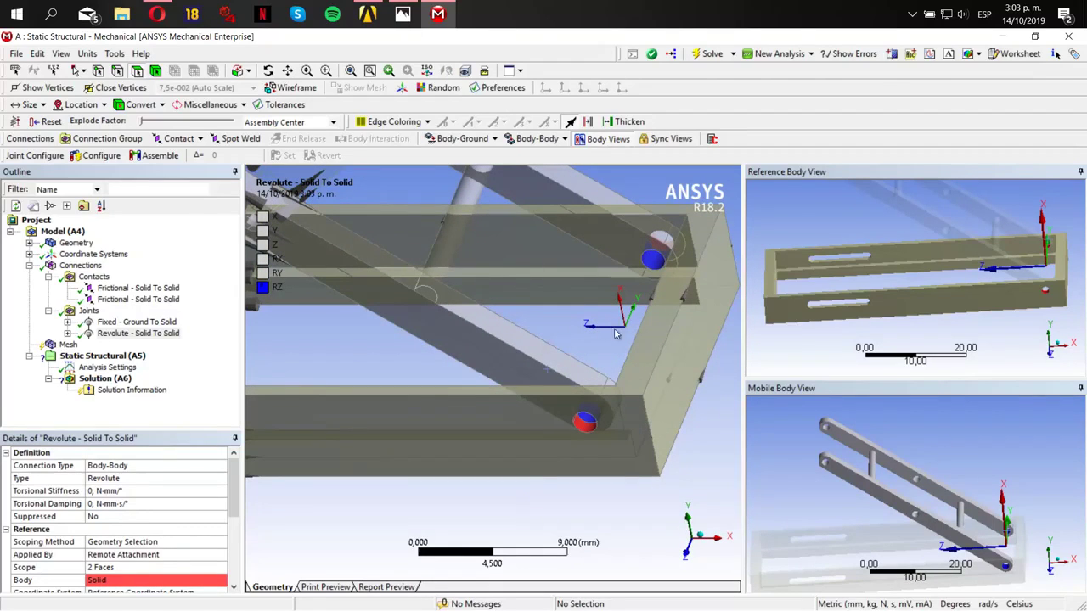
pyautogui.moveTo(274, 296)
pyautogui.mouseDown(button='middle')
pyautogui.moveTo(371, 376)
pyautogui.moveTo(340, 365)
pyautogui.moveTo(267, 291)
pyautogui.mouseUp(button='middle')
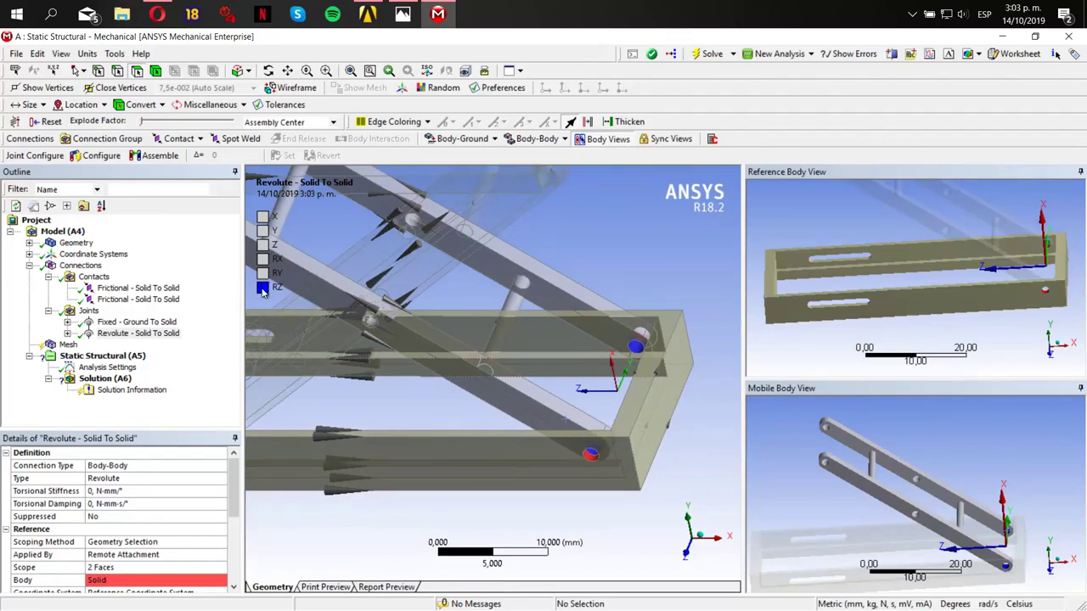
pyautogui.scroll(-3, 283, 292)
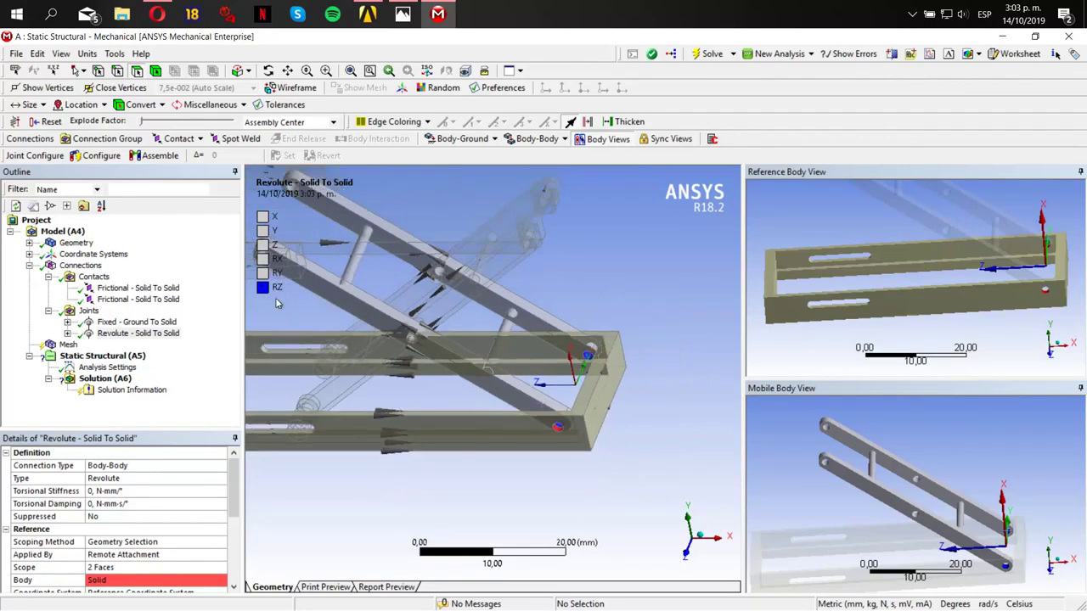
# - Reorient the revolute joint's reference coordinate system so its Z axis runs along the axis of the base pivot holes
pyautogui.scroll(3, 576, 392)
pyautogui.scroll(-2, 156, 506)
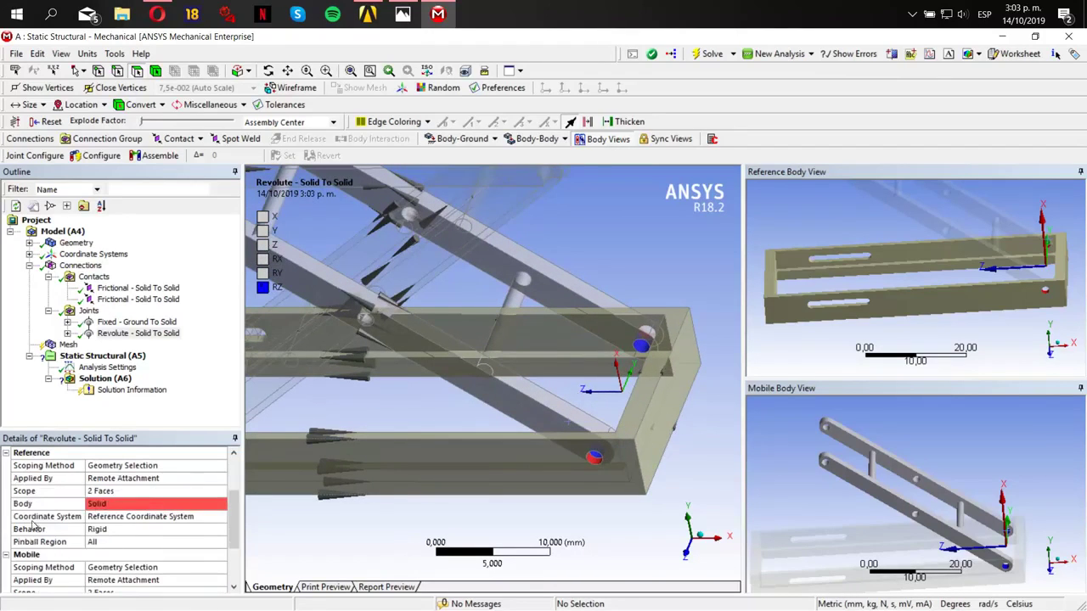
pyautogui.click(128, 518)
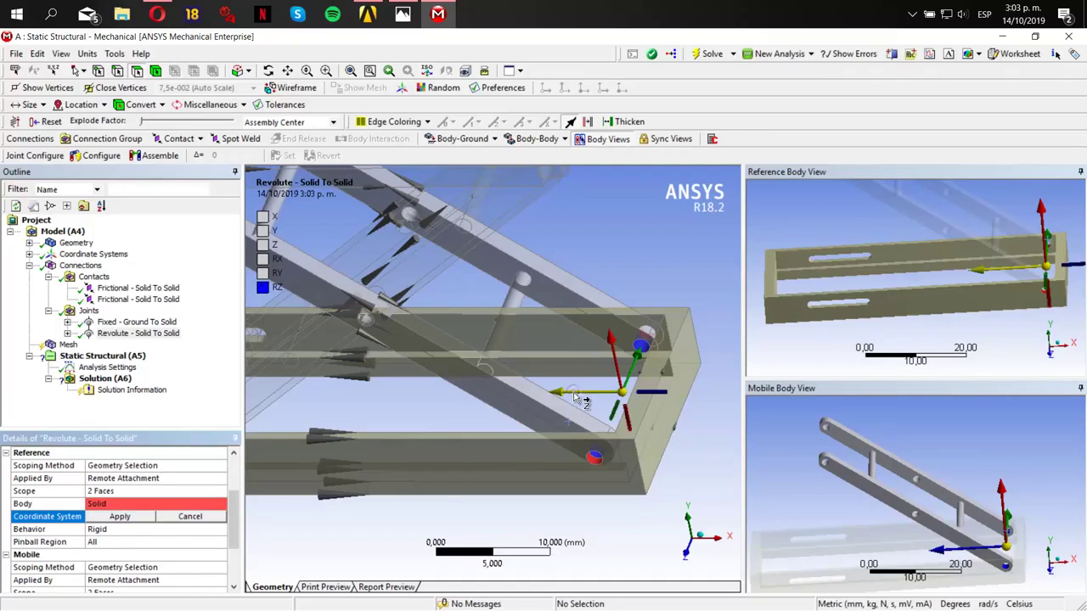
pyautogui.click(646, 356)
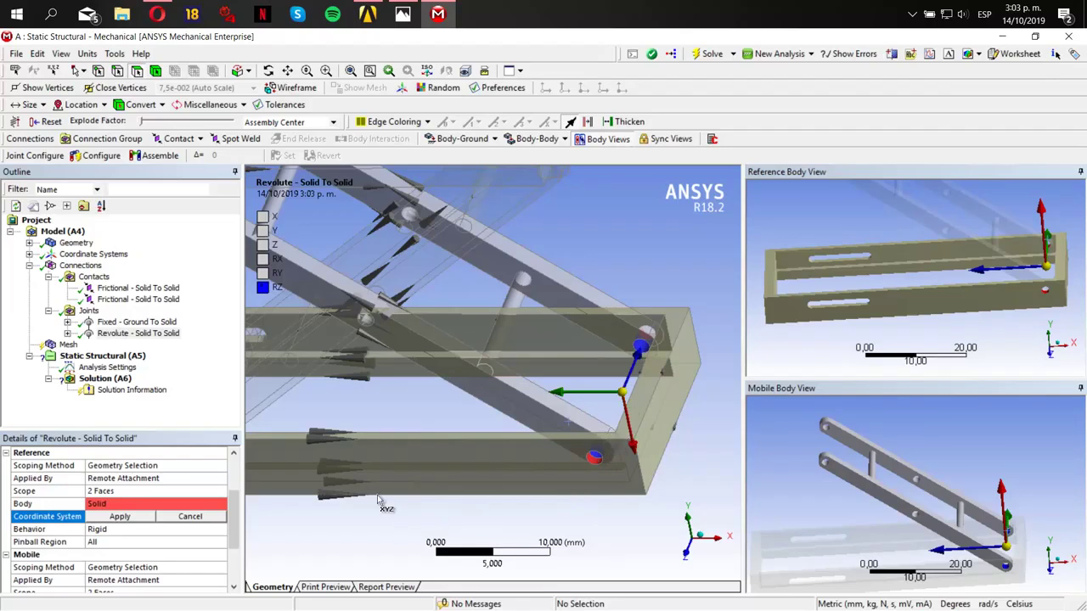
pyautogui.click(120, 516)
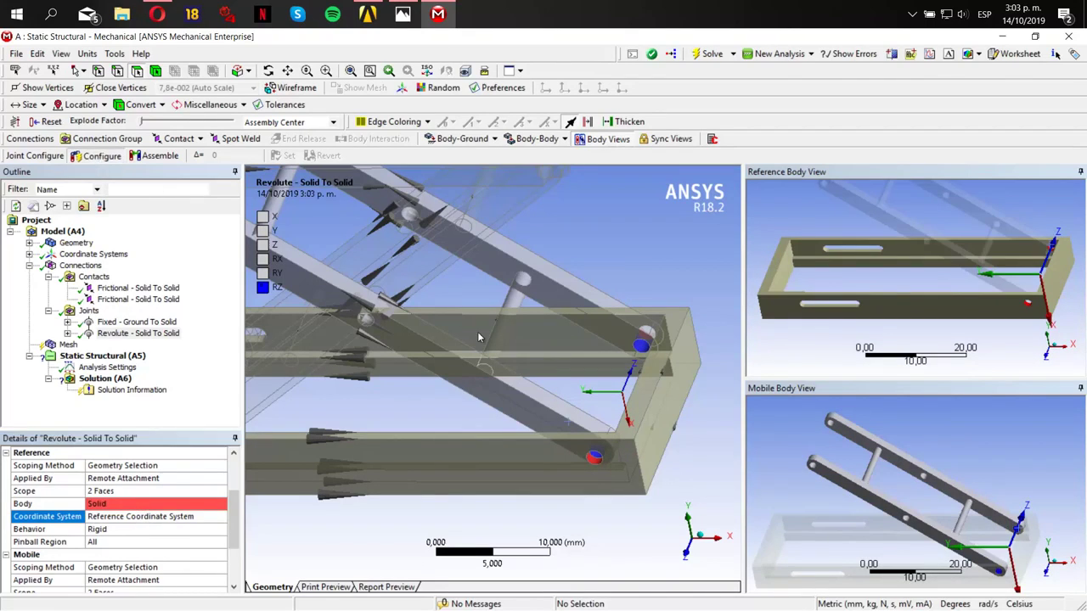
# - Check the base revolute joint's motion by rotating the grey arm assembly in Configure mode
pyautogui.scroll(-3, 479, 339)
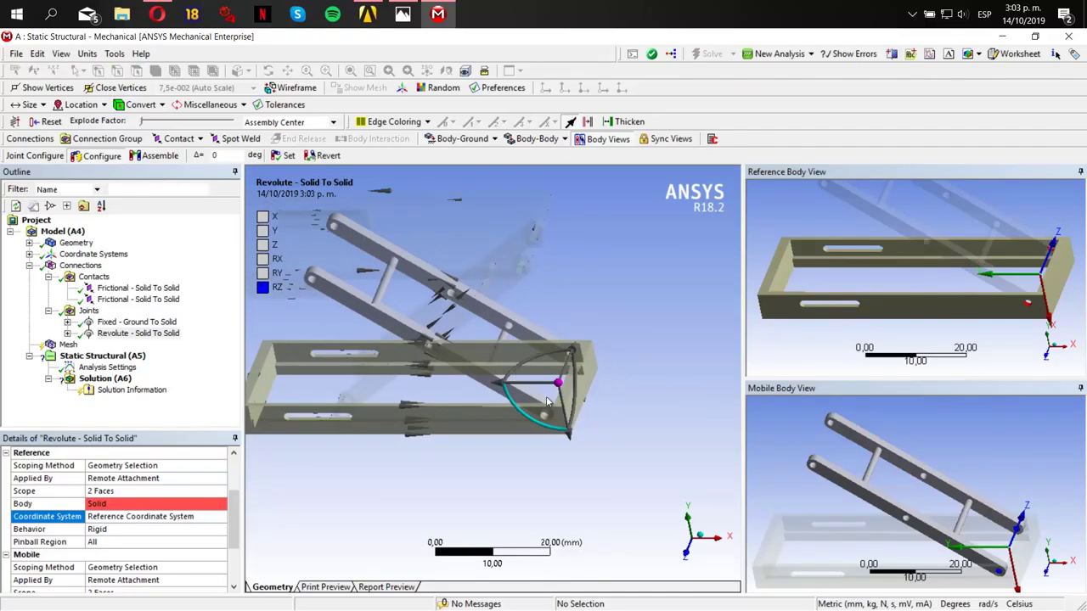
pyautogui.moveTo(539, 421); pyautogui.dragTo(517, 391)
pyautogui.scroll(5, 521, 383)
pyautogui.scroll(-3, 521, 383)
pyautogui.click(93, 312)
# - Add another body-body revolute joint under Joints
pyautogui.scroll(3, 468, 311)
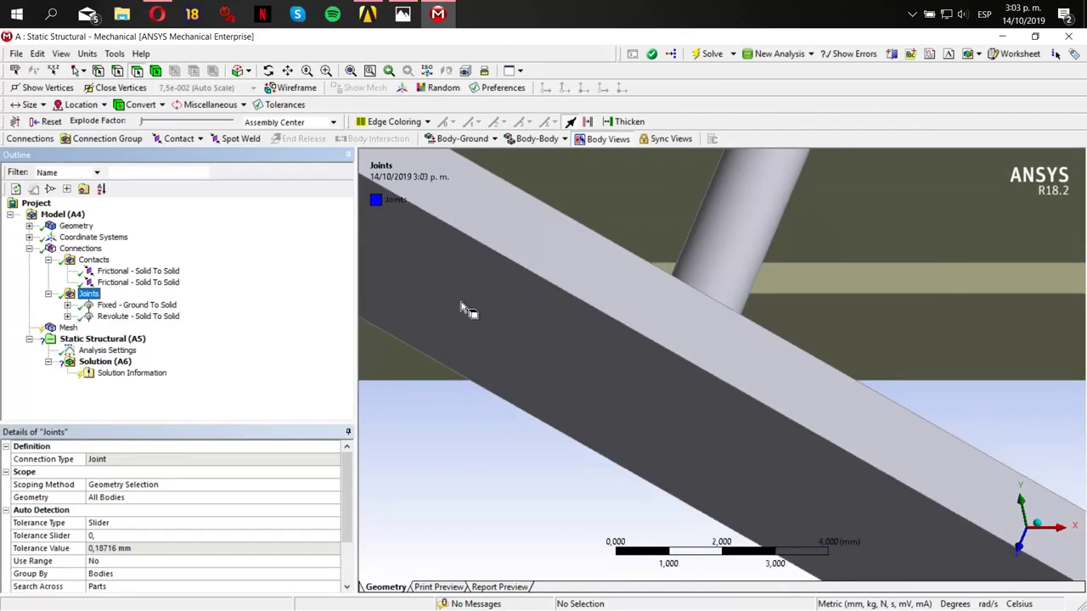
pyautogui.scroll(-4, 510, 303)
pyautogui.moveTo(537, 306); pyautogui.dragTo(560, 201, button='middle')
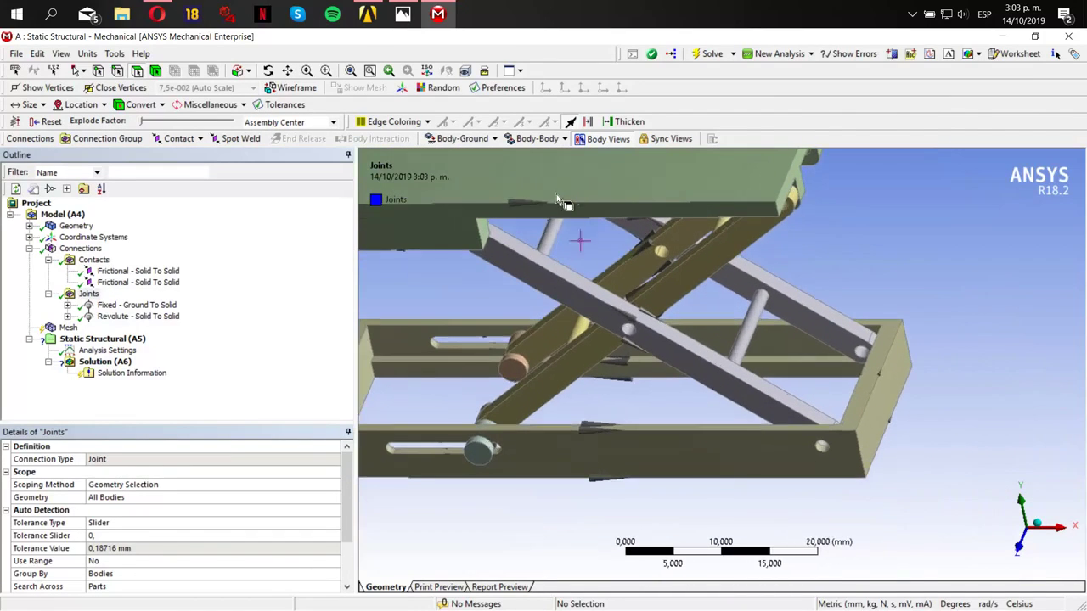
pyautogui.click(537, 139)
pyautogui.click(547, 169)
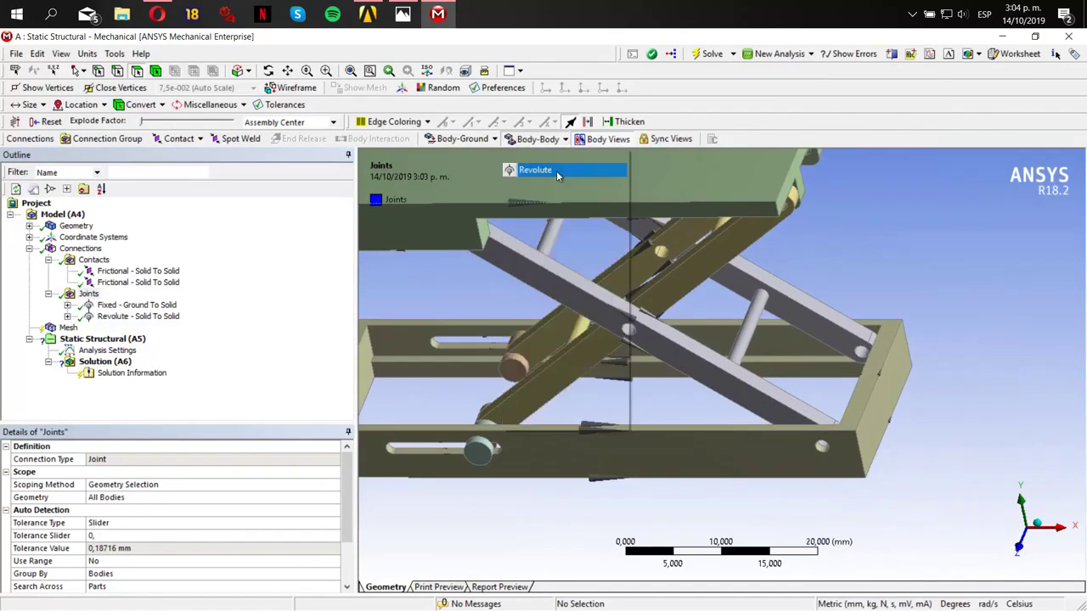
# - Examine how the two arm assemblies, the upper platform and the slot pins connect at their pivot points
pyautogui.scroll(3, 544, 330)
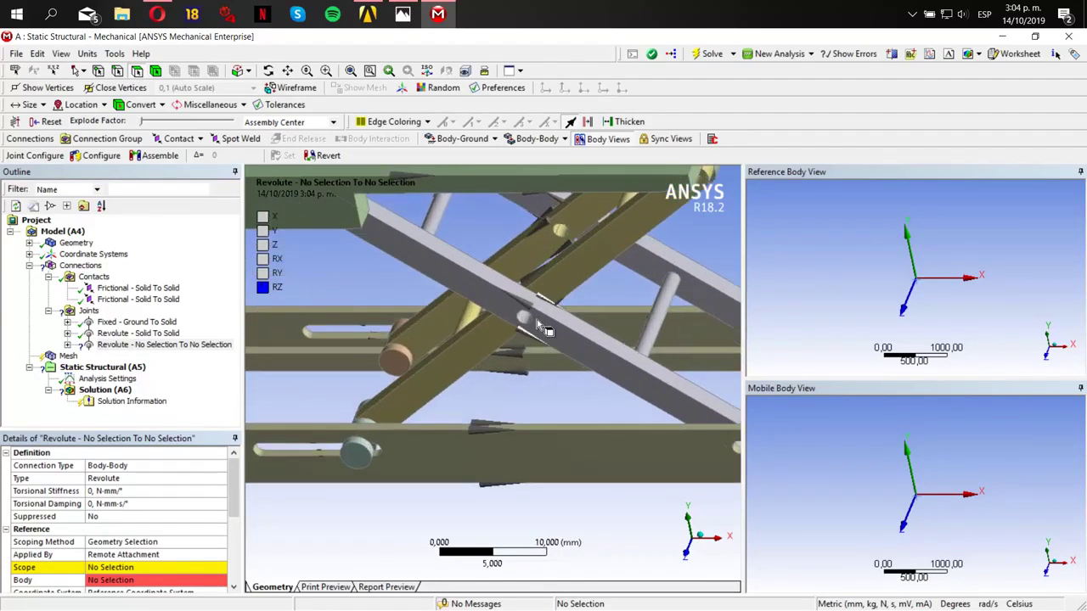
pyautogui.moveTo(546, 301); pyautogui.dragTo(552, 277, button='middle')
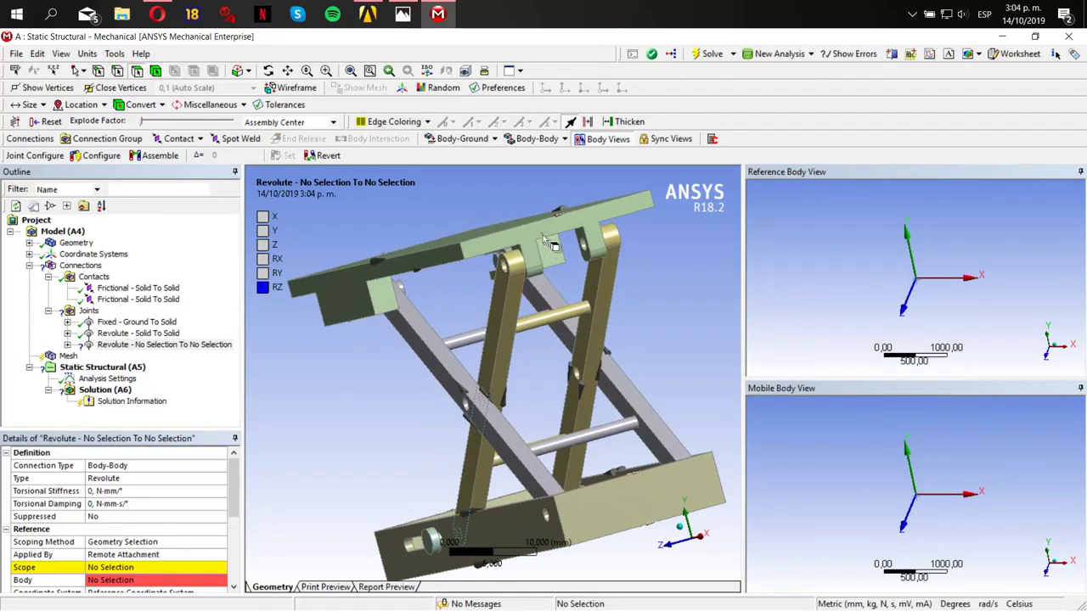
pyautogui.click(546, 247)
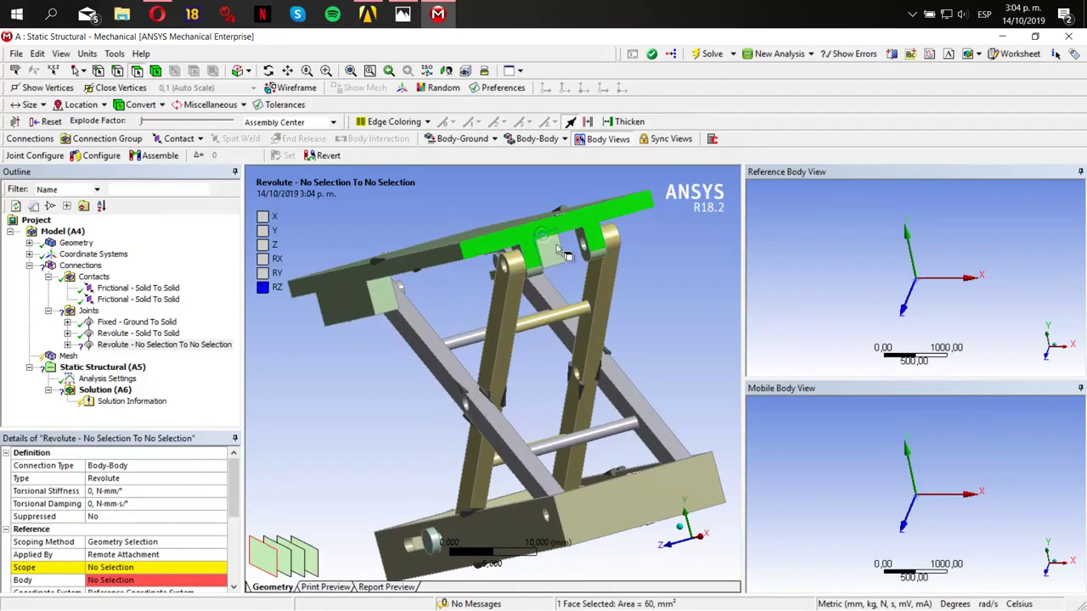
pyautogui.click(514, 271)
pyautogui.click(597, 270)
pyautogui.moveTo(484, 295); pyautogui.dragTo(504, 327, button='middle')
pyautogui.scroll(4, 526, 279)
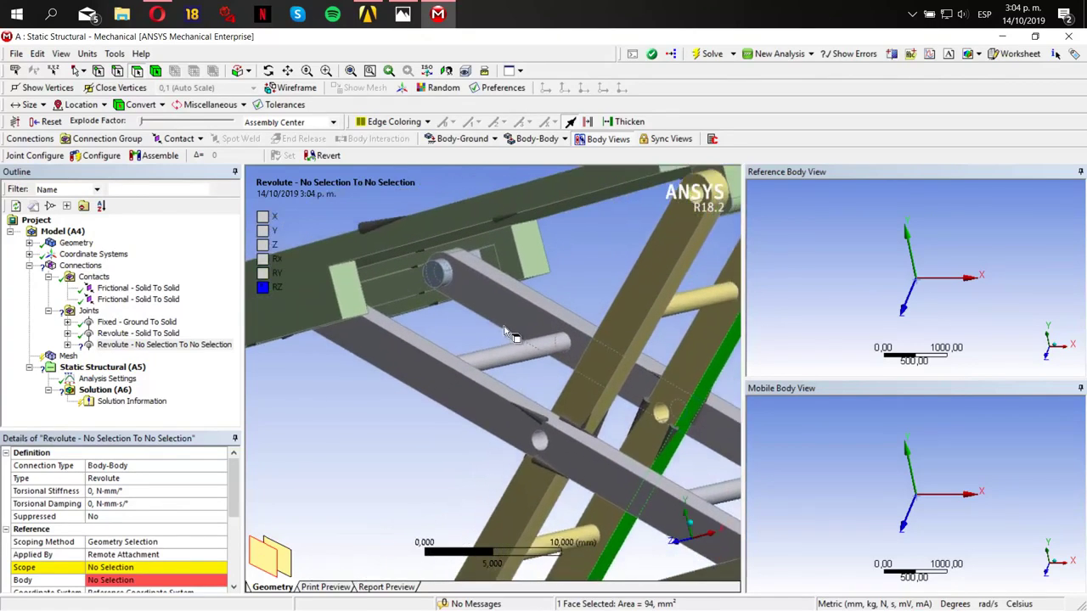
pyautogui.scroll(1, 512, 333)
pyautogui.click(475, 261)
pyautogui.click(439, 262)
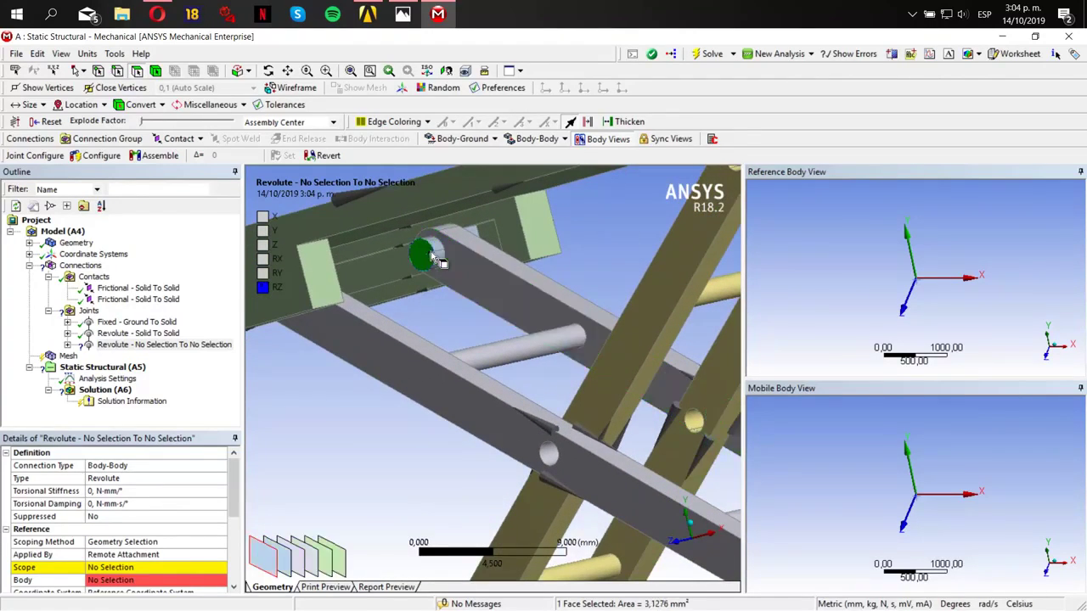
pyautogui.moveTo(441, 260); pyautogui.dragTo(433, 258, button='middle')
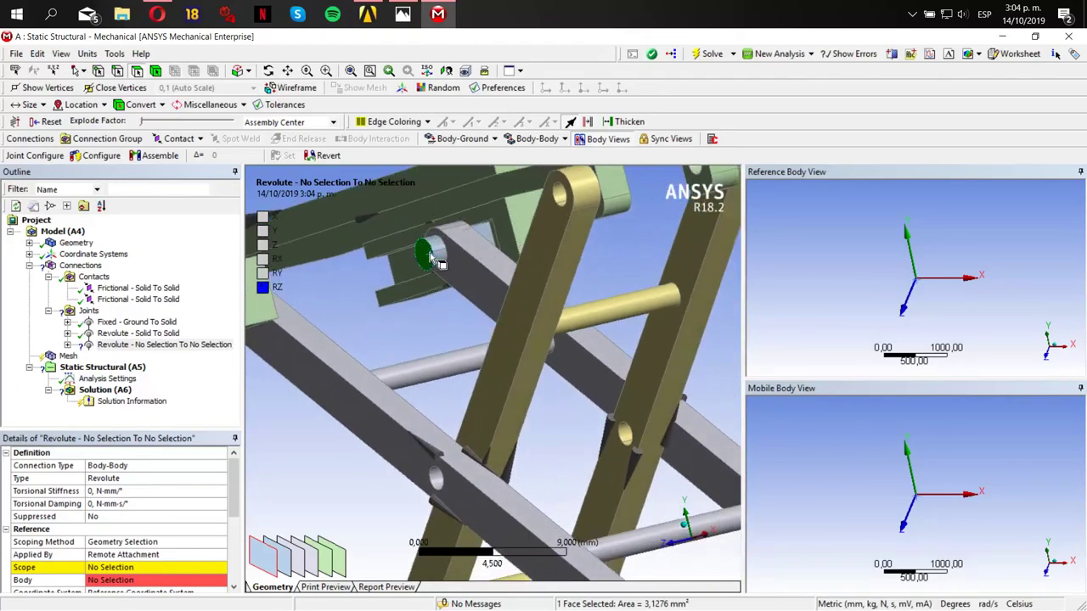
pyautogui.scroll(-6, 427, 261)
pyautogui.keyDown('ctrl'); pyautogui.moveTo(436, 299); pyautogui.dragTo(416, 279, button='middle'); pyautogui.keyUp('ctrl')
# - Assign the inner faces of the grey arm assembly's two middle pivot holes as the new revolute joint's reference scope
pyautogui.click(199, 344)
pyautogui.click(457, 390)
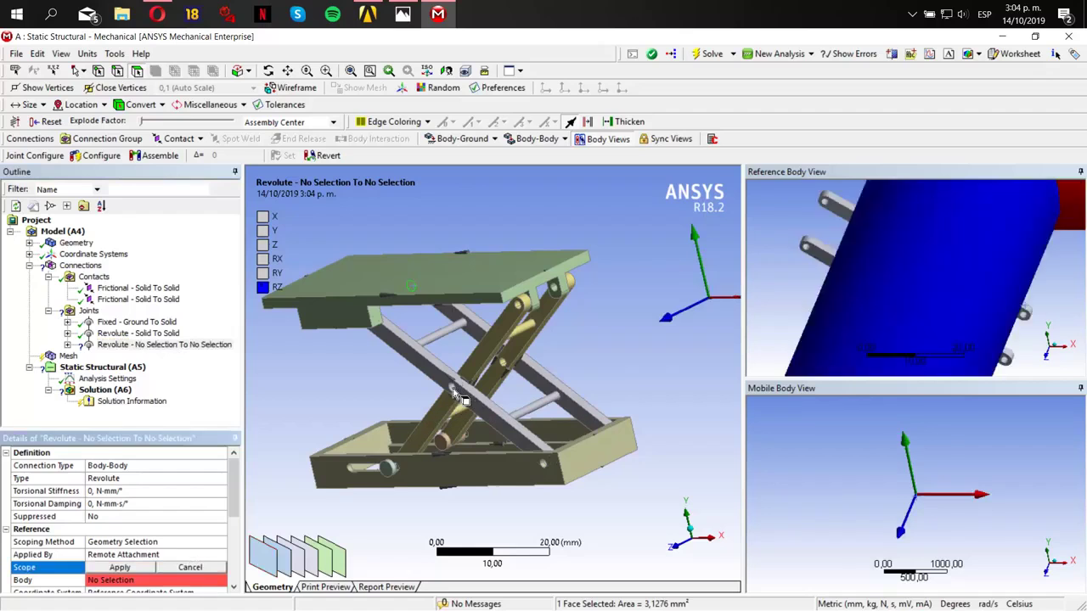
pyautogui.click(454, 387)
pyautogui.keyDown('ctrl'); pyautogui.click(941, 225); pyautogui.keyUp('ctrl')
pyautogui.click(143, 567)
# - Assign the inner faces of the yellow arm assembly's two middle holes as the joint's mobile scope
pyautogui.scroll(-5, 145, 560)
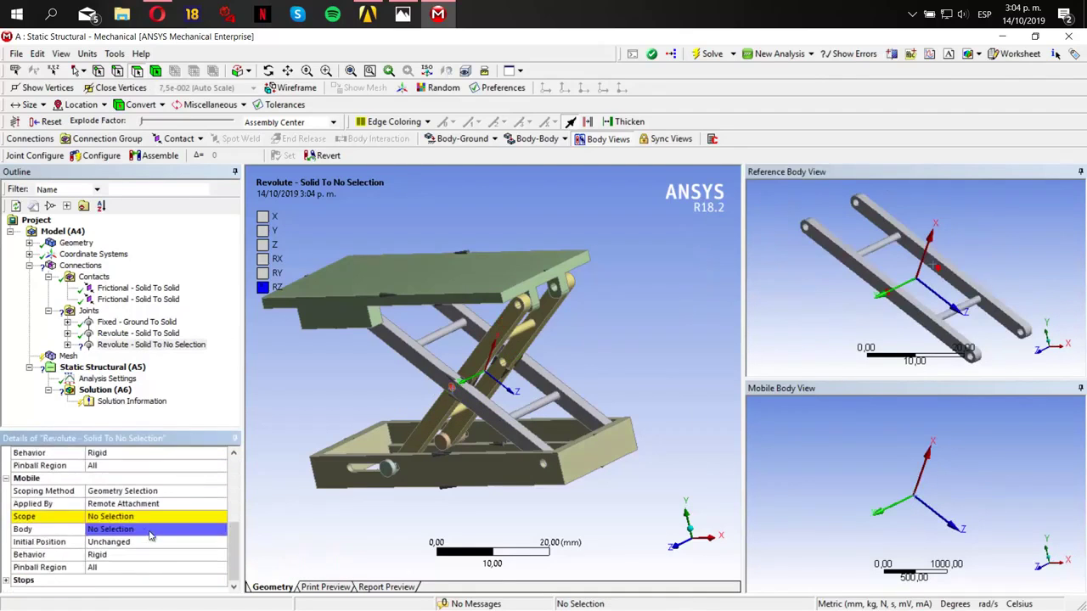
pyautogui.click(140, 517)
pyautogui.click(474, 372)
pyautogui.scroll(3, 932, 453)
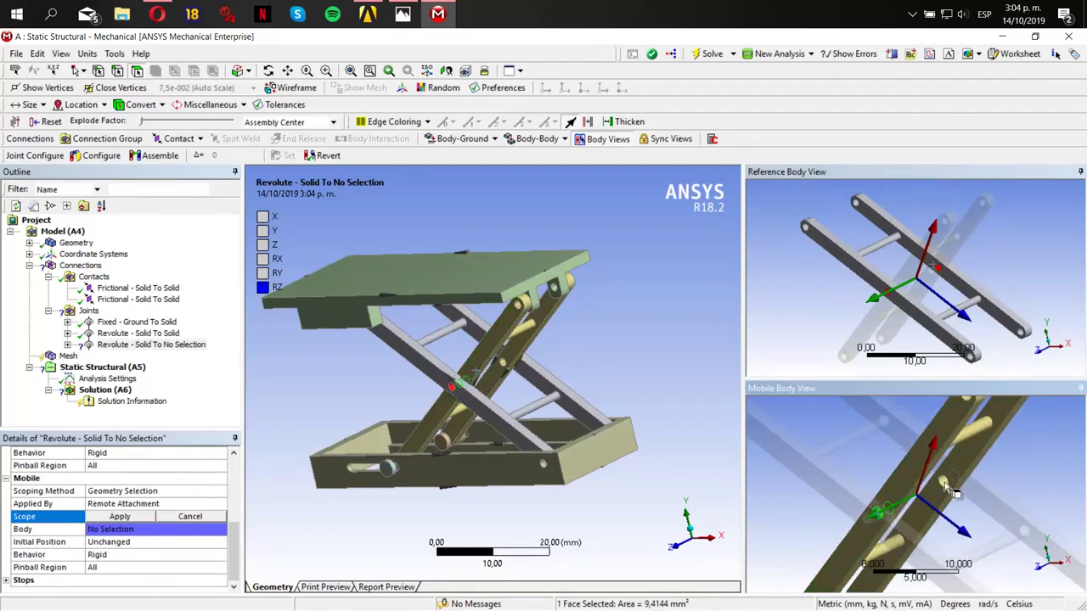
pyautogui.click(142, 516)
# - Reorient the middle joint's reference coordinate system so its Z axis follows the pivot hole axis
pyautogui.scroll(3, 142, 515)
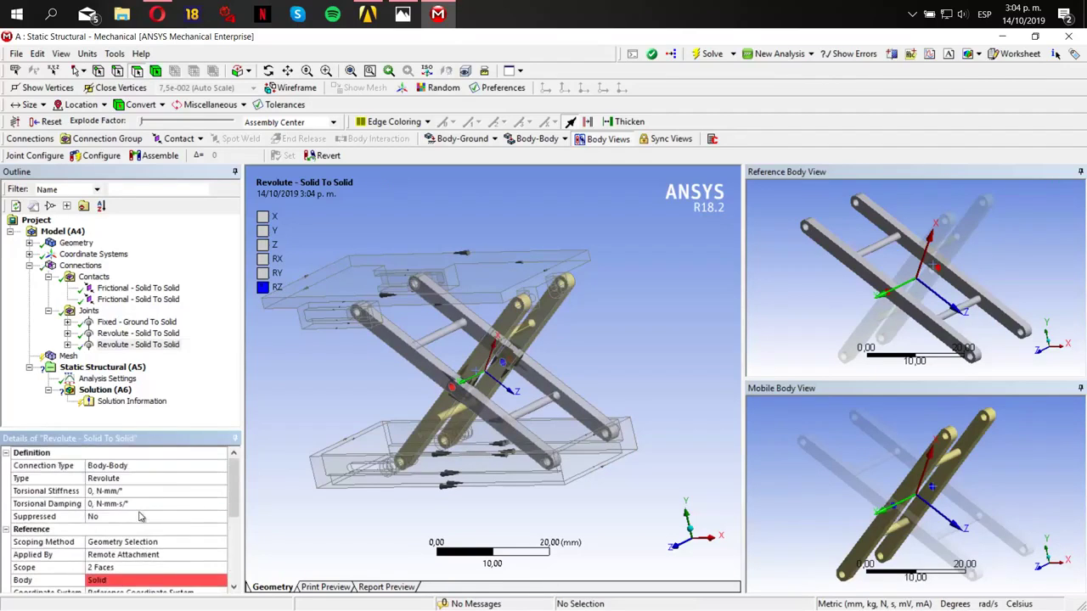
pyautogui.scroll(-3, 143, 515)
pyautogui.click(143, 516)
pyautogui.click(121, 516)
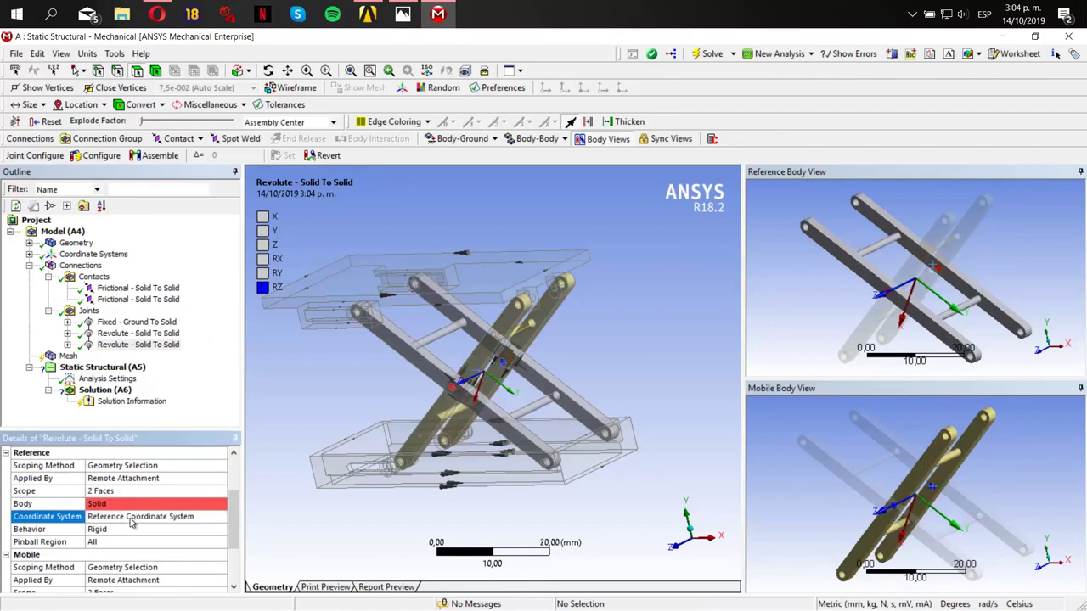
# - Add a body-body revolute joint with the inner faces of the yellow arm assembly's two upper end holes as its reference scope
pyautogui.scroll(-3, 132, 520)
pyautogui.click(536, 138)
pyautogui.click(534, 169)
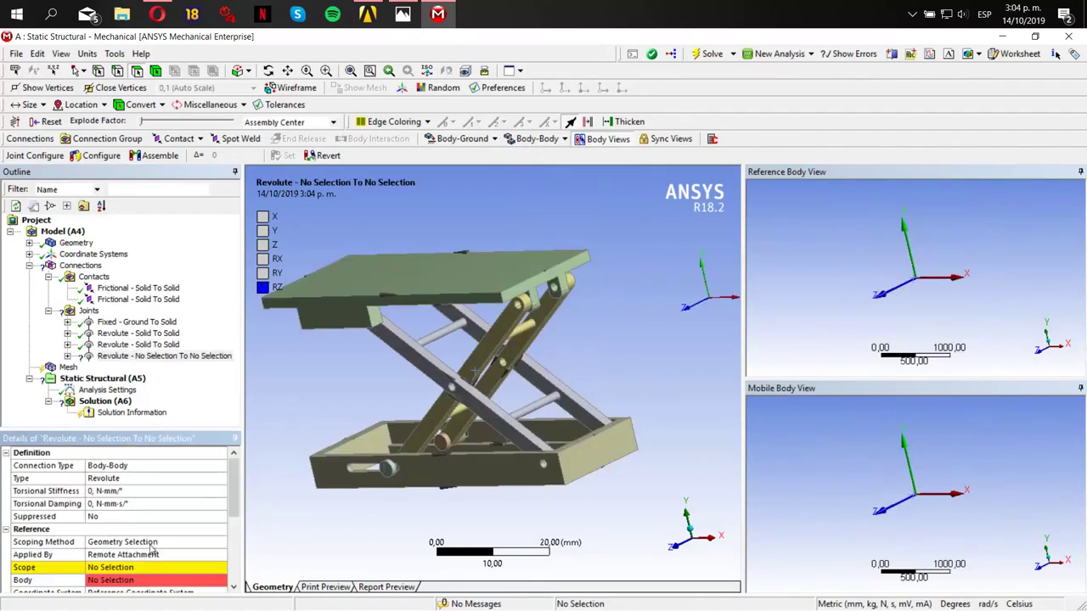
pyautogui.click(151, 567)
pyautogui.click(522, 303)
pyautogui.scroll(5, 985, 214)
pyautogui.keyDown('ctrl'); pyautogui.click(896, 227); pyautogui.keyUp('ctrl')
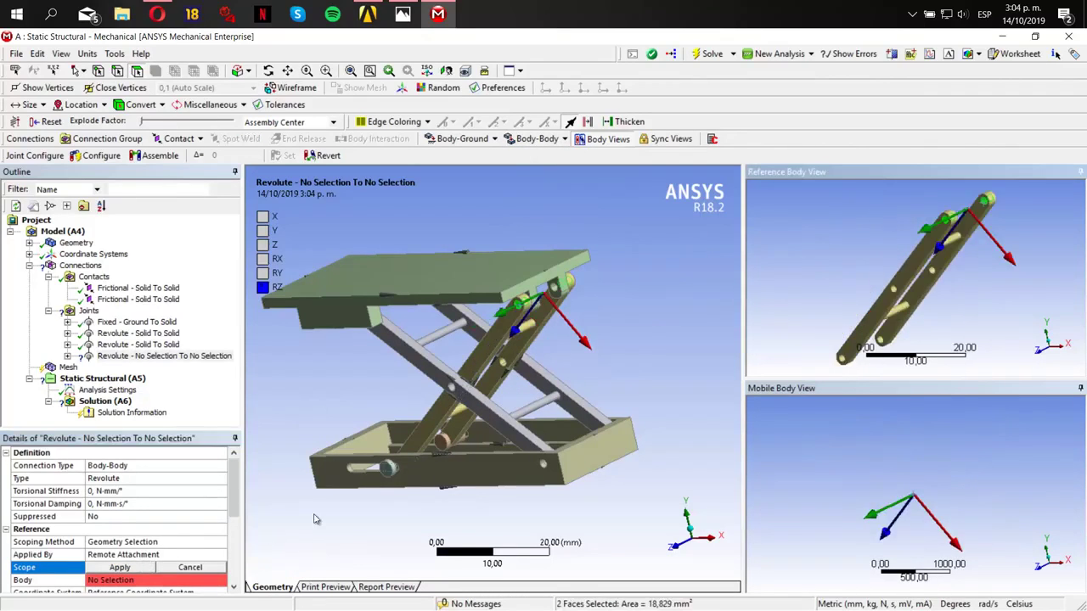
pyautogui.click(153, 564)
# - Reorient the upper yellow-arm joint's reference coordinate system so its Z axis runs along the end hole axis
pyautogui.scroll(-2, 160, 554)
pyautogui.click(175, 517)
pyautogui.click(571, 330)
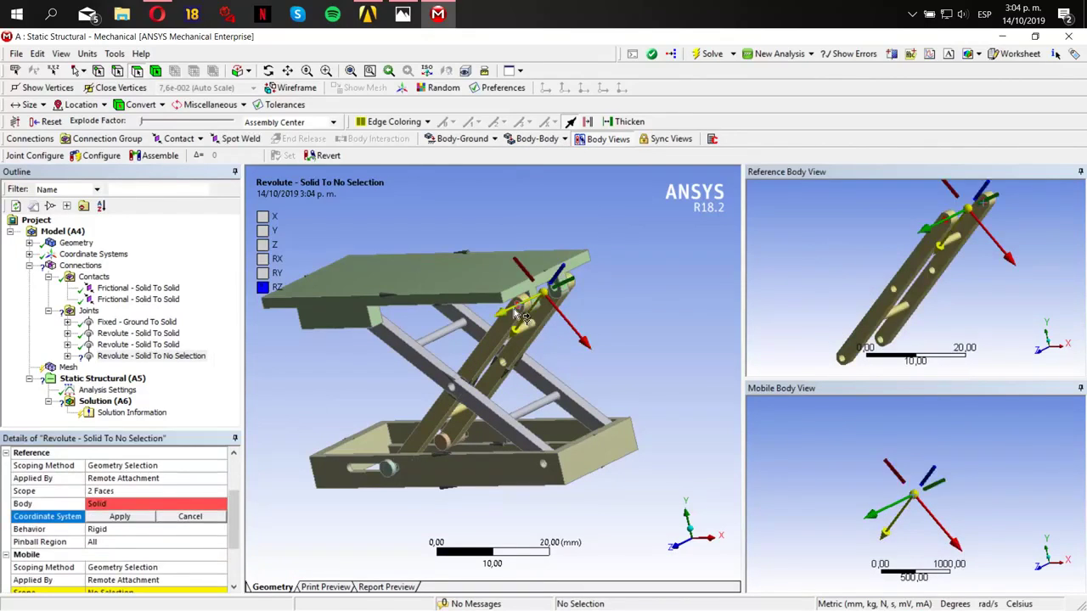
pyautogui.click(152, 515)
# - Assign the inner faces of the holes in the platform's two lugs as this joint's mobile scope
pyautogui.click(547, 284)
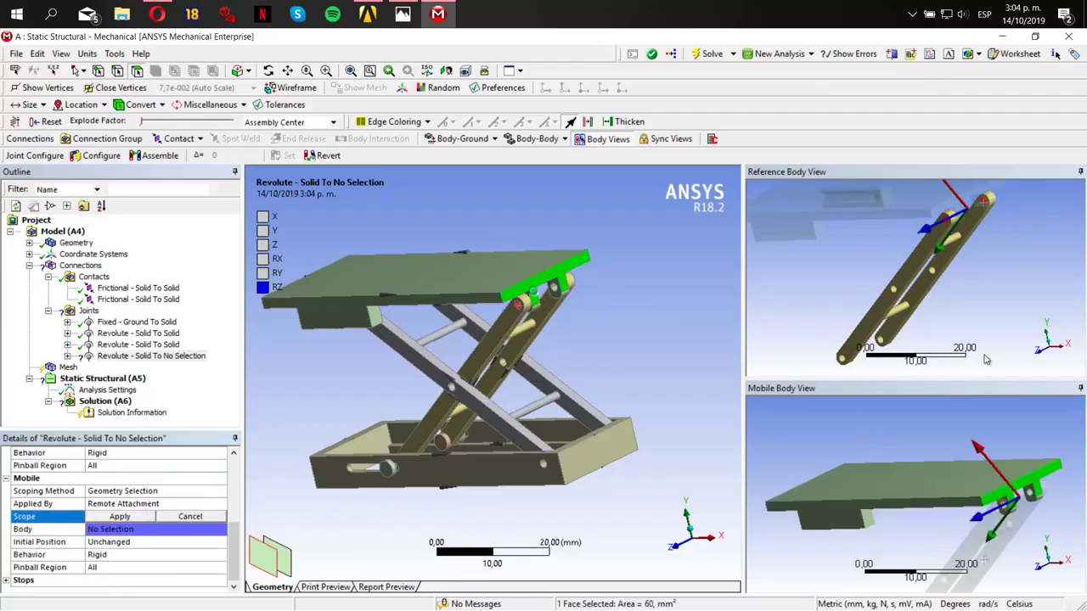
pyautogui.keyDown('ctrl'); pyautogui.moveTo(808, 414); pyautogui.dragTo(798, 443, button='middle'); pyautogui.keyUp('ctrl')
pyautogui.click(861, 459)
pyautogui.keyDown('ctrl'); pyautogui.click(920, 433); pyautogui.keyUp('ctrl')
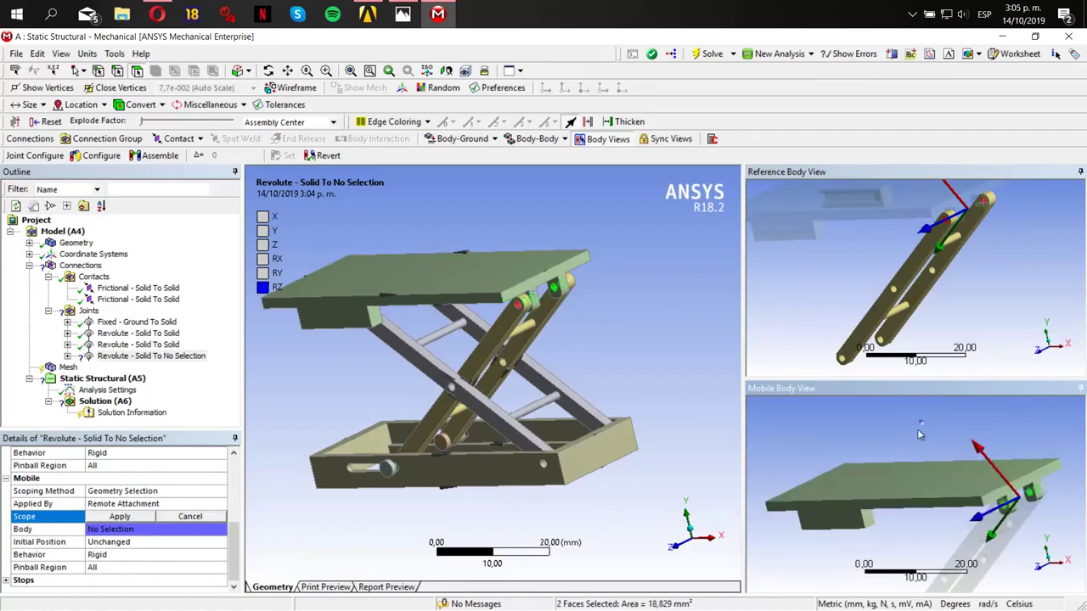
pyautogui.click(146, 517)
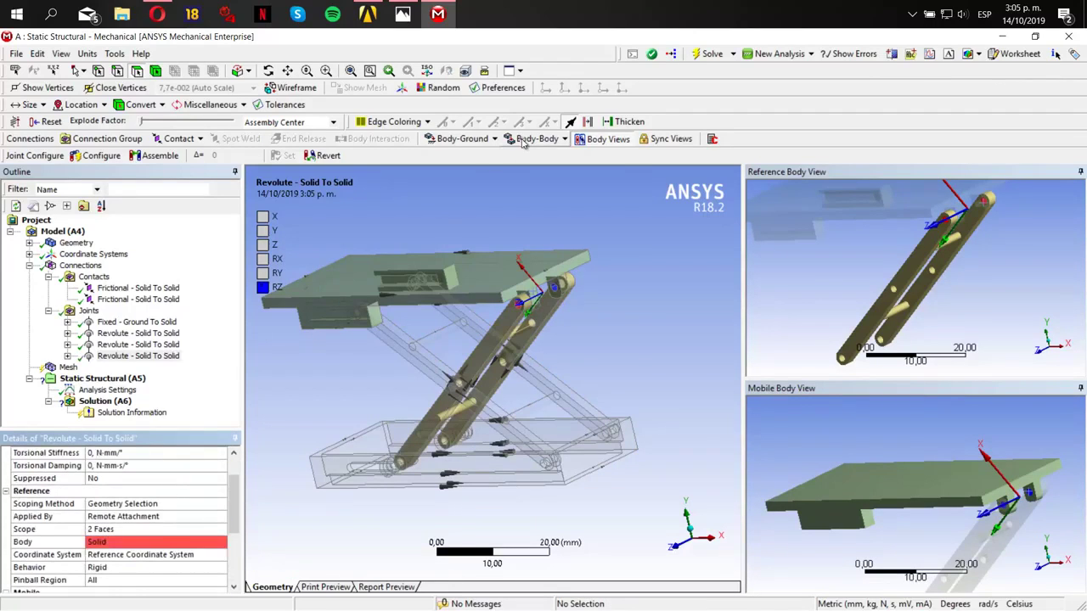
# - Add a body-body revolute joint referencing the inner face of one upper end hole of the grey arms, with its Z axis along the hole
pyautogui.click(524, 141)
pyautogui.click(536, 170)
pyautogui.scroll(5, 592, 357)
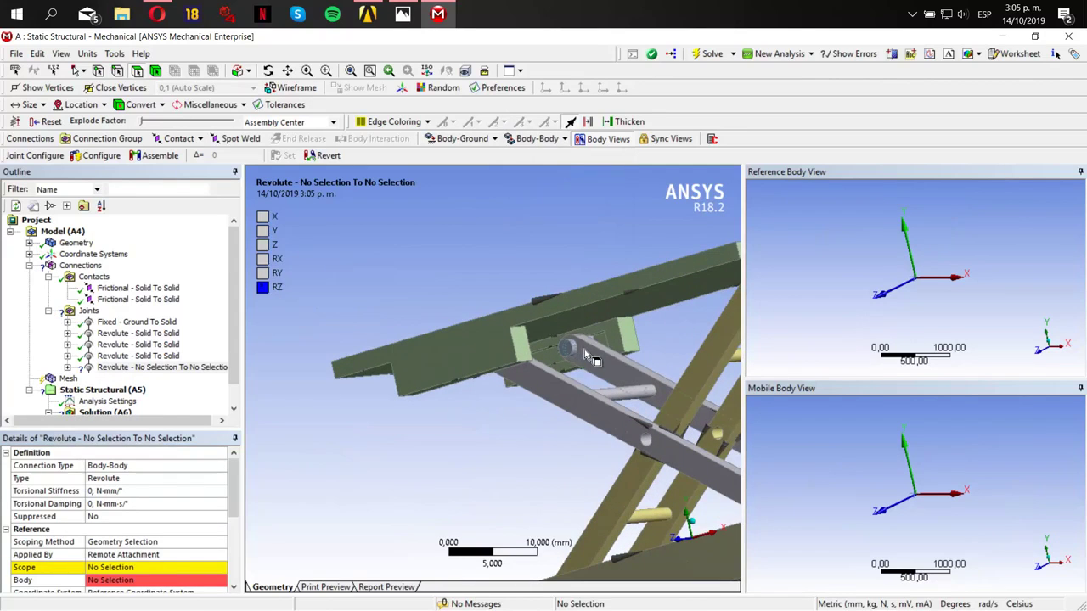
pyautogui.click(591, 357)
pyautogui.click(136, 567)
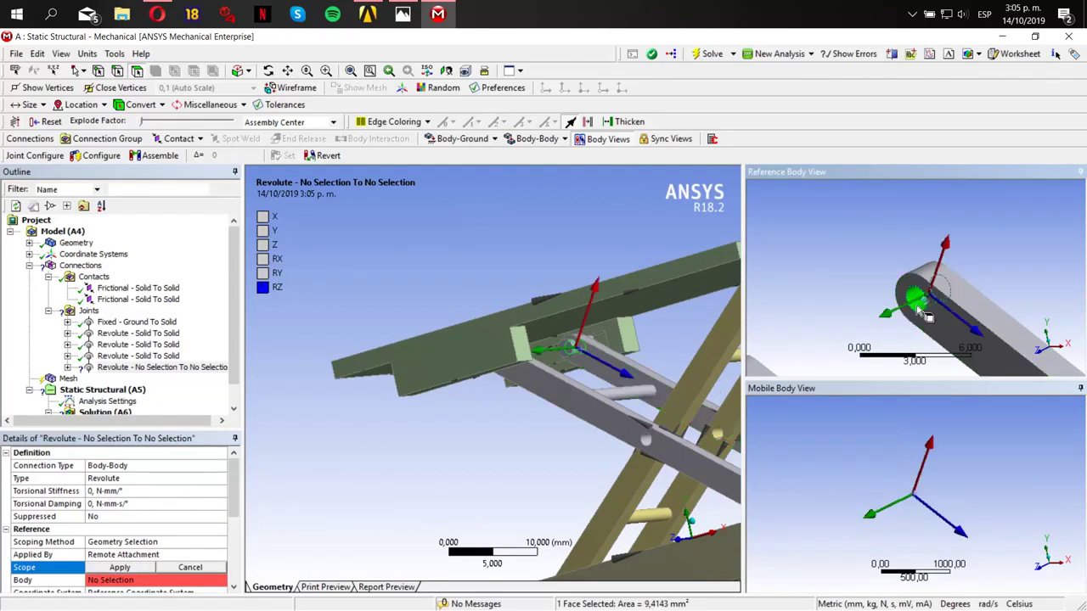
pyautogui.click(120, 568)
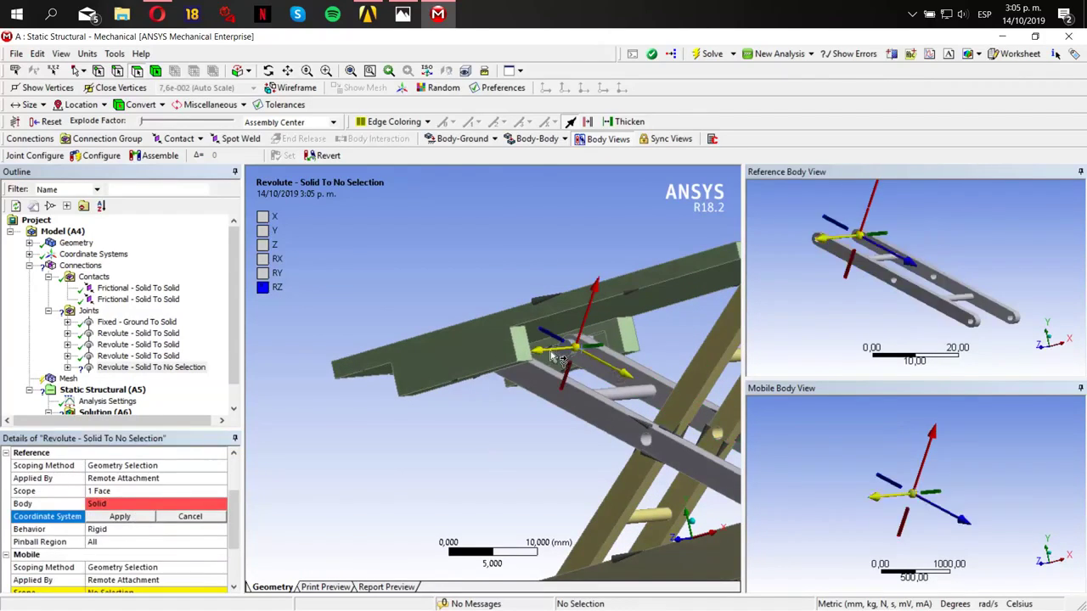
pyautogui.click(120, 517)
# - Assign the cylindrical shank face of the platform slot pin in that hole as the joint's mobile scope
pyautogui.click(578, 356)
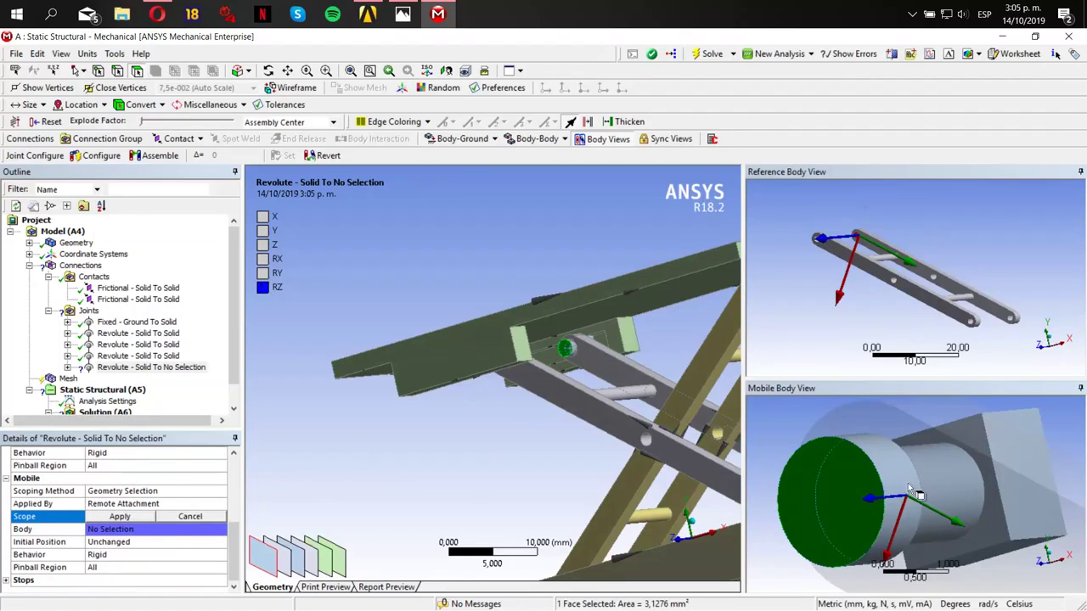
pyautogui.scroll(-3, 735, 480)
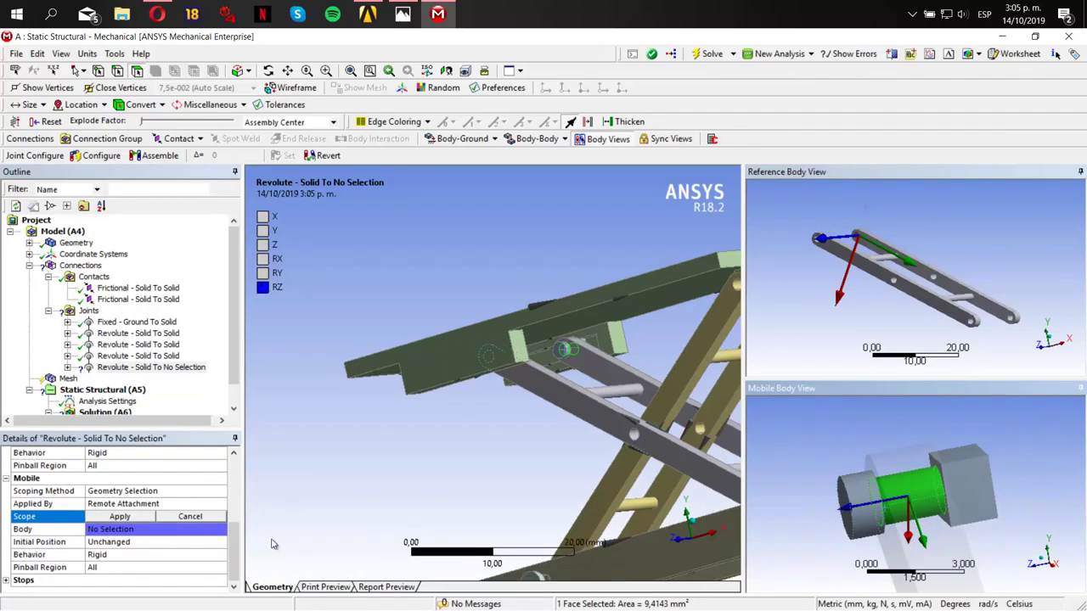
pyautogui.click(120, 517)
# - Add a revolute joint referencing the grey arm assembly's other upper end hole, with its Z axis along the hole
pyautogui.click(537, 138)
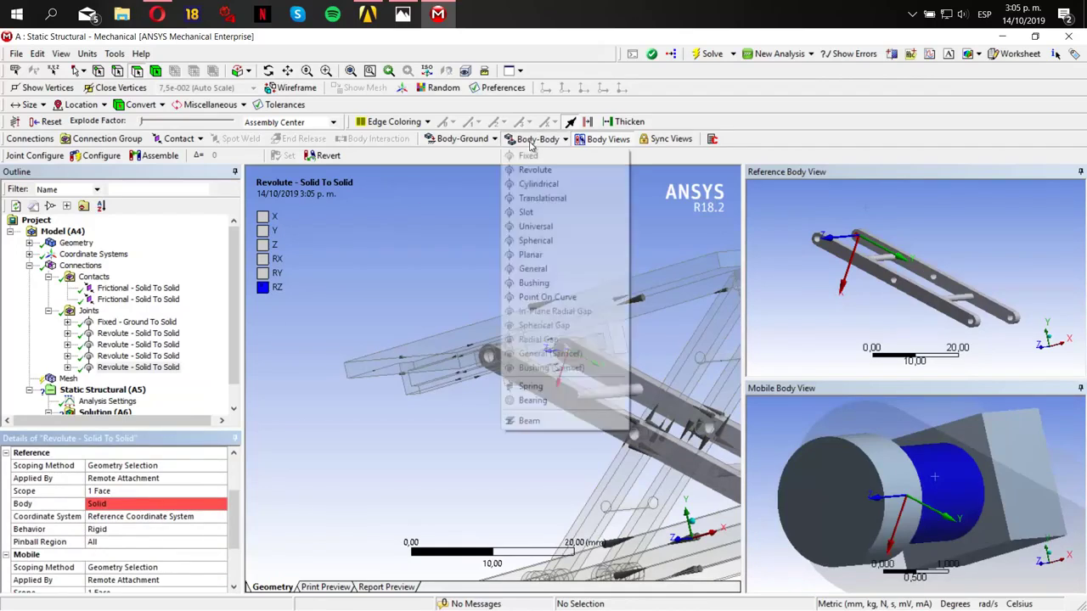
pyautogui.click(531, 268)
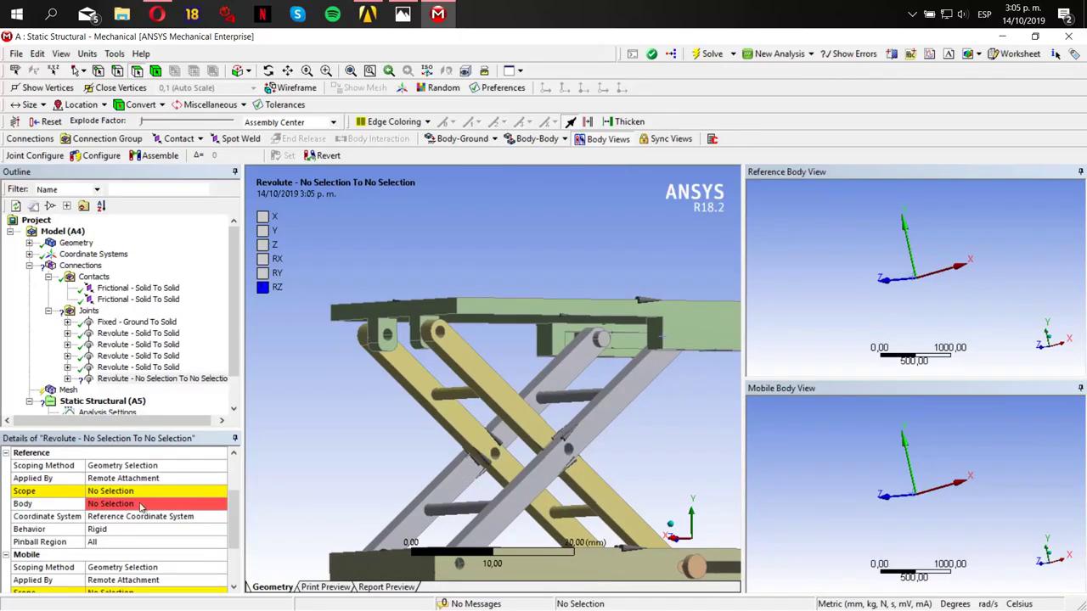
pyautogui.click(581, 362)
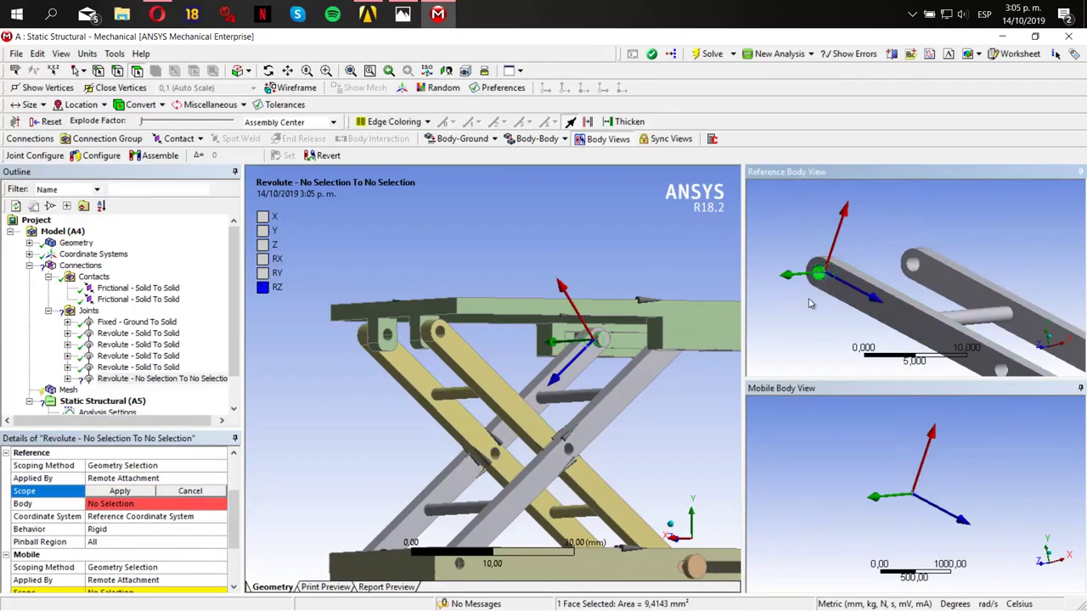
pyautogui.click(120, 492)
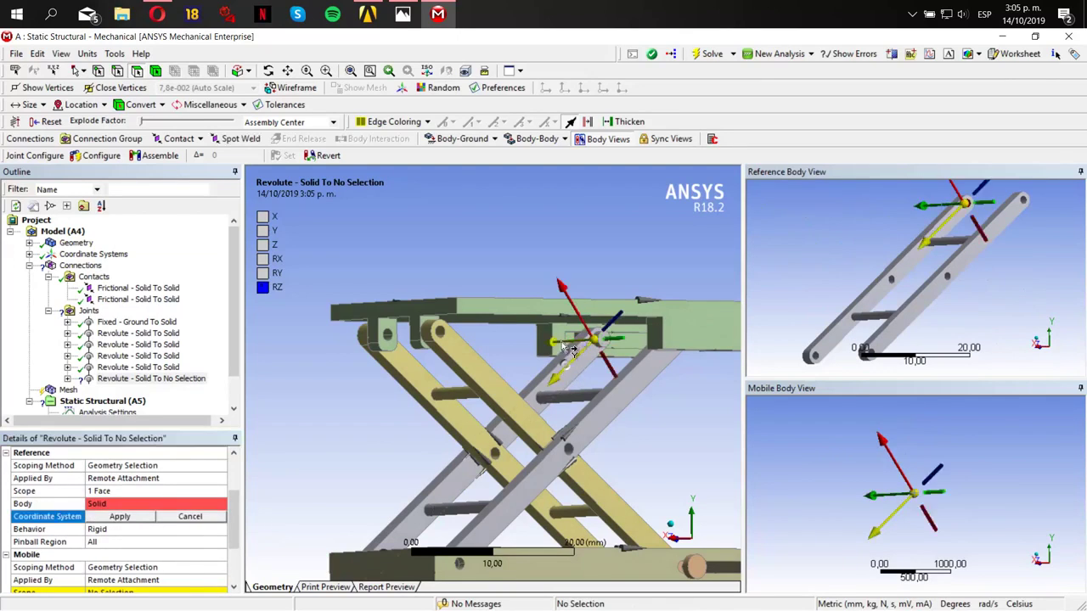
pyautogui.click(132, 516)
# - Set the mobile scope of the current revolute joint to the cylindrical shank face of the second platform slot pin
pyautogui.scroll(-2, 133, 516)
pyautogui.click(133, 516)
pyautogui.click(598, 338)
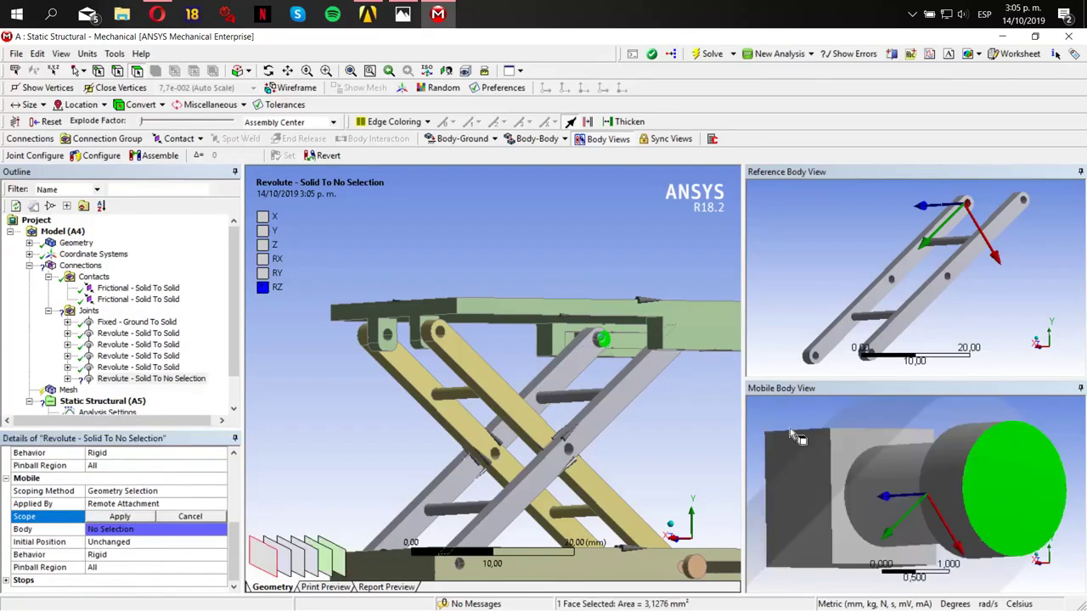
pyautogui.click(888, 487)
pyautogui.click(119, 516)
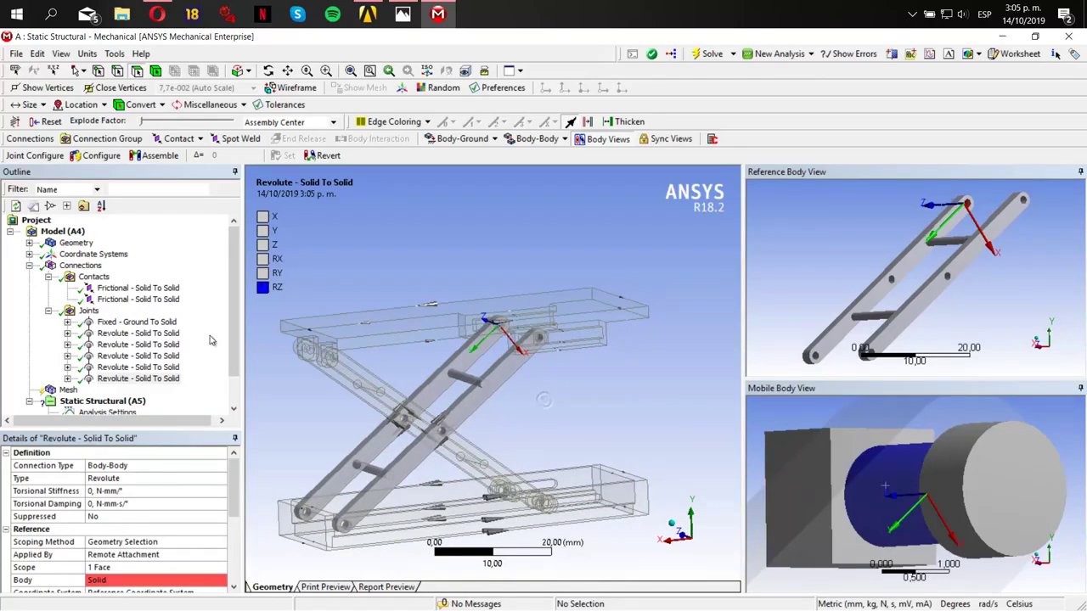
# - Hide all bodies except the platform slot pin with its square block
pyautogui.click(96, 314)
pyautogui.moveTo(497, 363); pyautogui.dragTo(770, 358, button='middle')
pyautogui.moveTo(601, 351); pyautogui.dragTo(615, 397, button='middle')
pyautogui.click(613, 382)
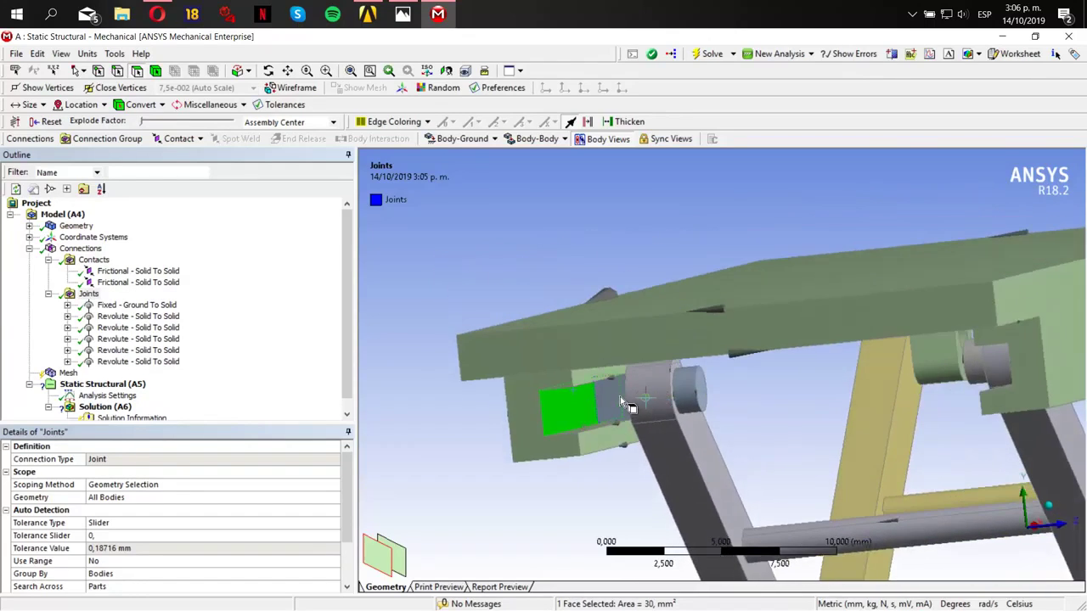
pyautogui.click(612, 396)
pyautogui.rightClick(608, 399)
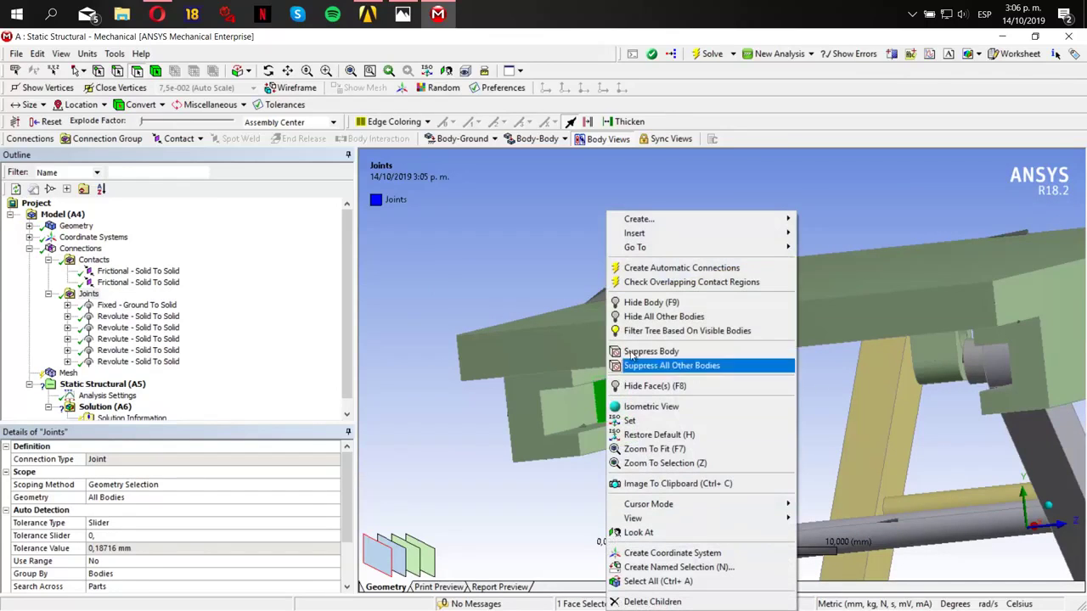
pyautogui.click(654, 317)
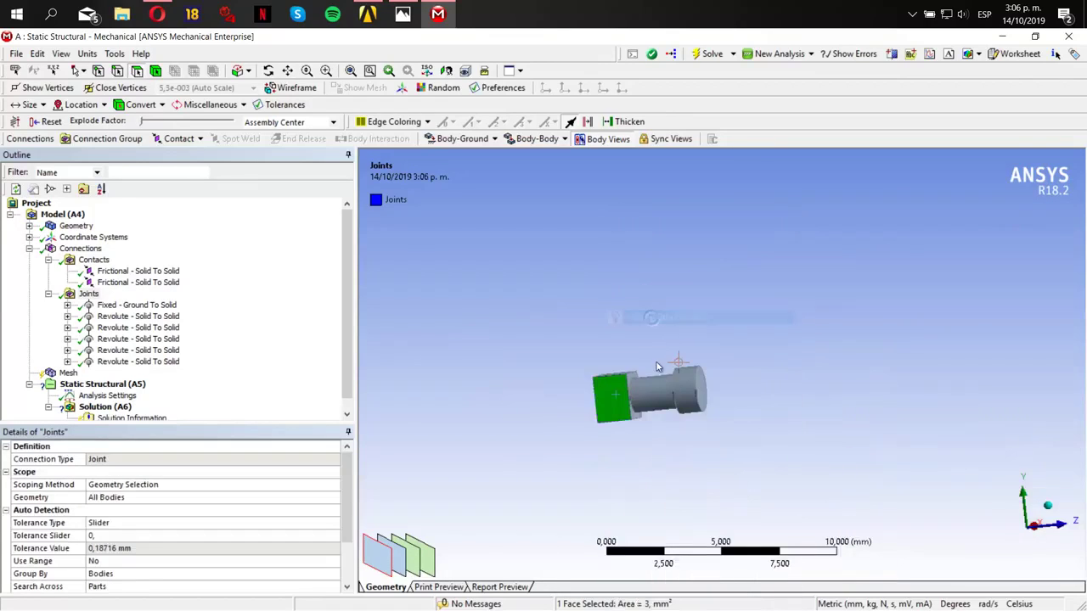
# - Examine the isolated slot pin's block faces from several sides, and show all bodies again
pyautogui.moveTo(747, 332); pyautogui.dragTo(774, 377, button='middle')
pyautogui.scroll(3, 657, 388)
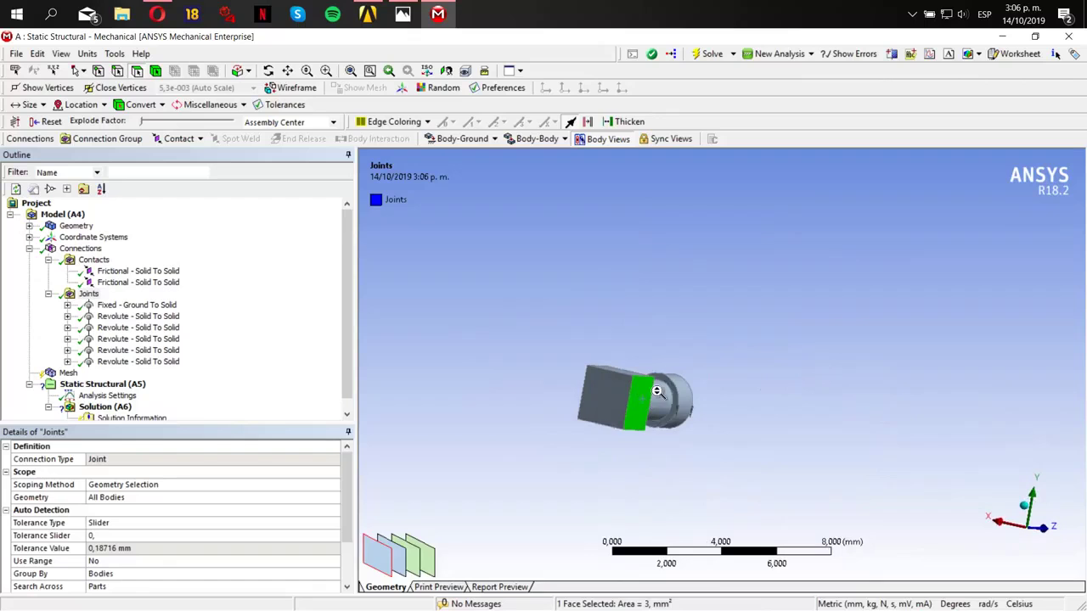
pyautogui.click(704, 347)
pyautogui.moveTo(710, 348); pyautogui.dragTo(703, 378, button='middle')
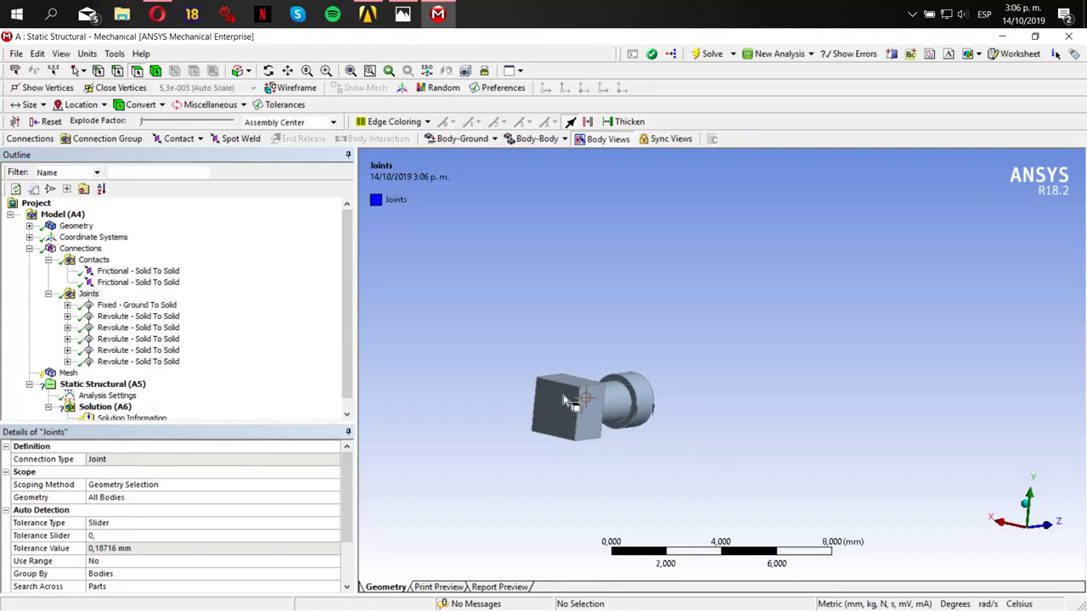
pyautogui.moveTo(668, 383)
pyautogui.mouseDown(button='middle')
pyautogui.moveTo(498, 381)
pyautogui.moveTo(651, 388)
pyautogui.mouseUp(button='middle')
pyautogui.scroll(-4, 651, 388)
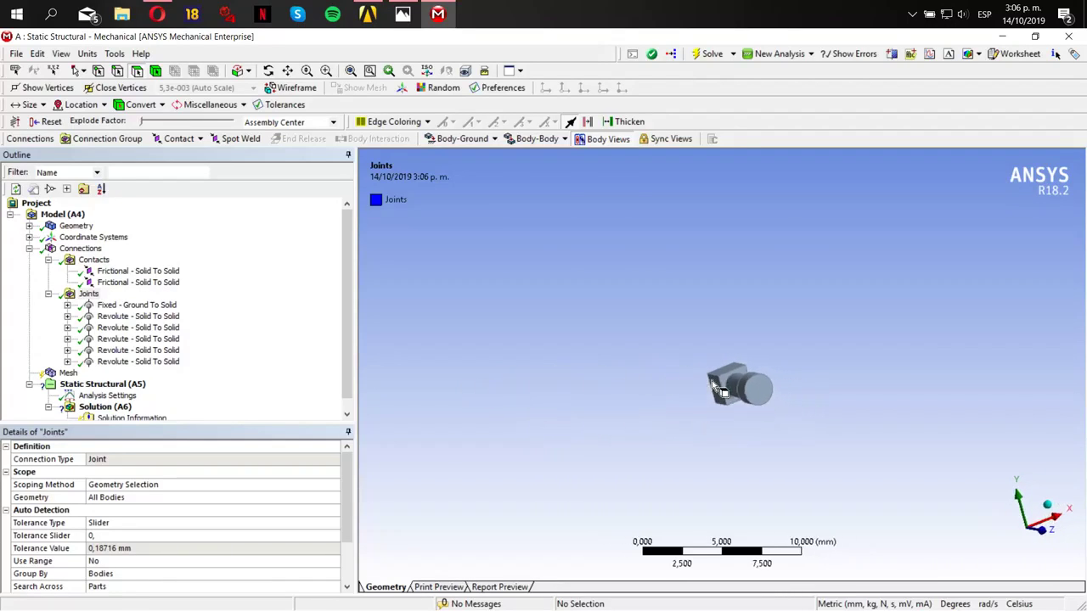
pyautogui.rightClick(701, 354)
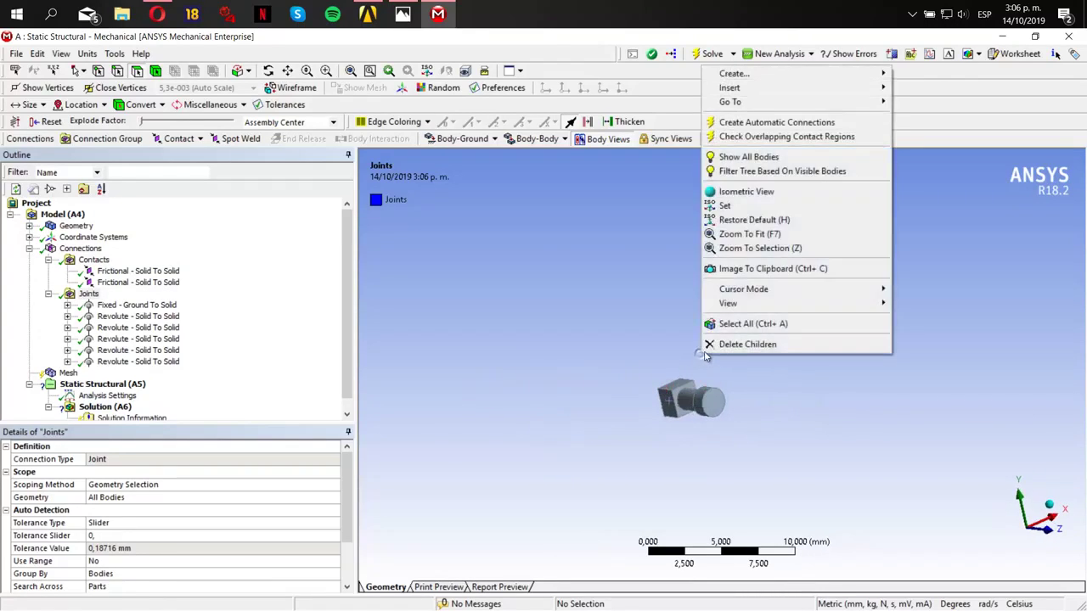
pyautogui.click(749, 157)
pyautogui.scroll(-5, 822, 327)
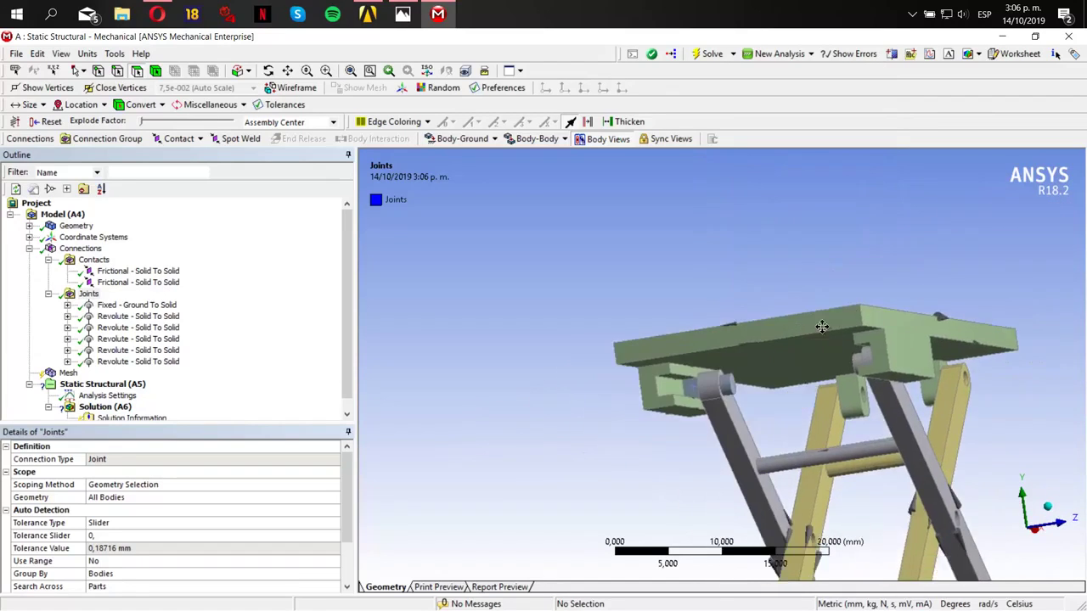
# - Add a body-body cylindrical joint with the upper and lower faces of the slot pin's square block as reference scope
pyautogui.moveTo(822, 327); pyautogui.dragTo(464, 160, button='middle')
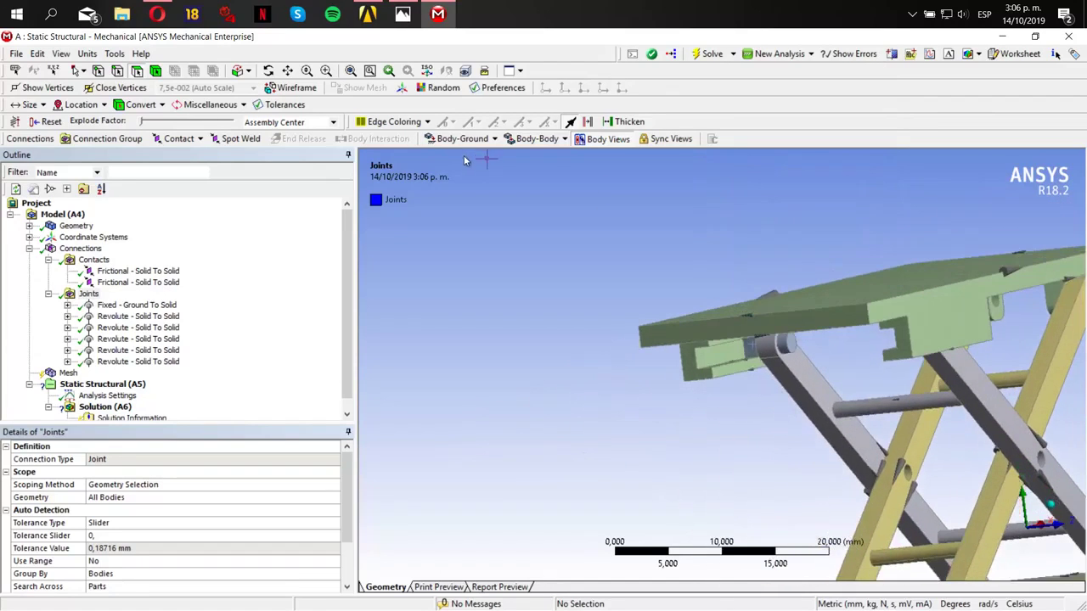
pyautogui.click(520, 140)
pyautogui.click(529, 186)
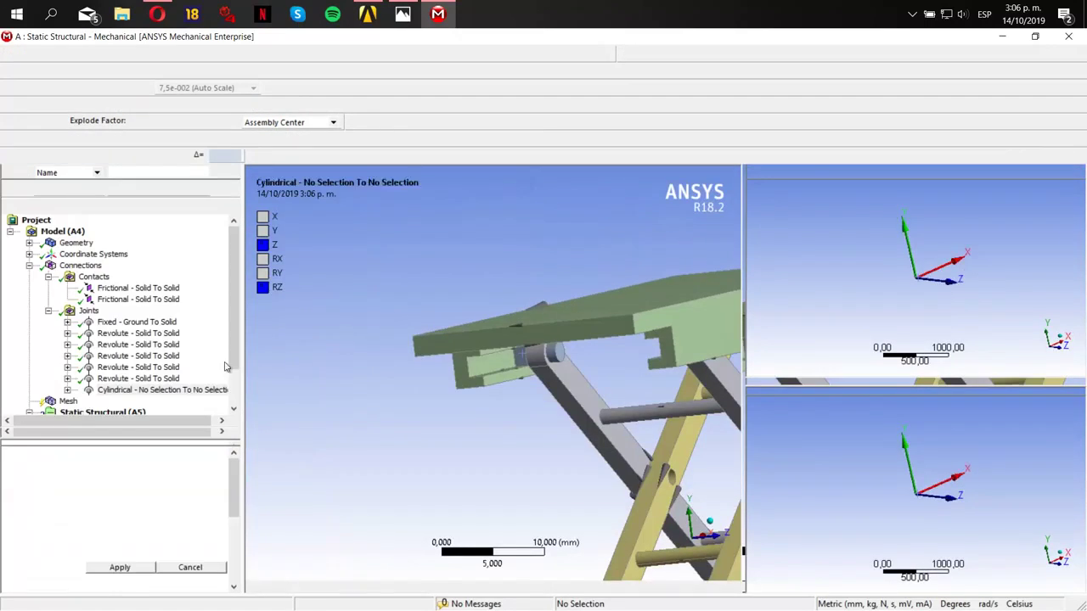
pyautogui.click(153, 567)
pyautogui.moveTo(544, 382); pyautogui.dragTo(512, 363, button='middle')
pyautogui.click(510, 363)
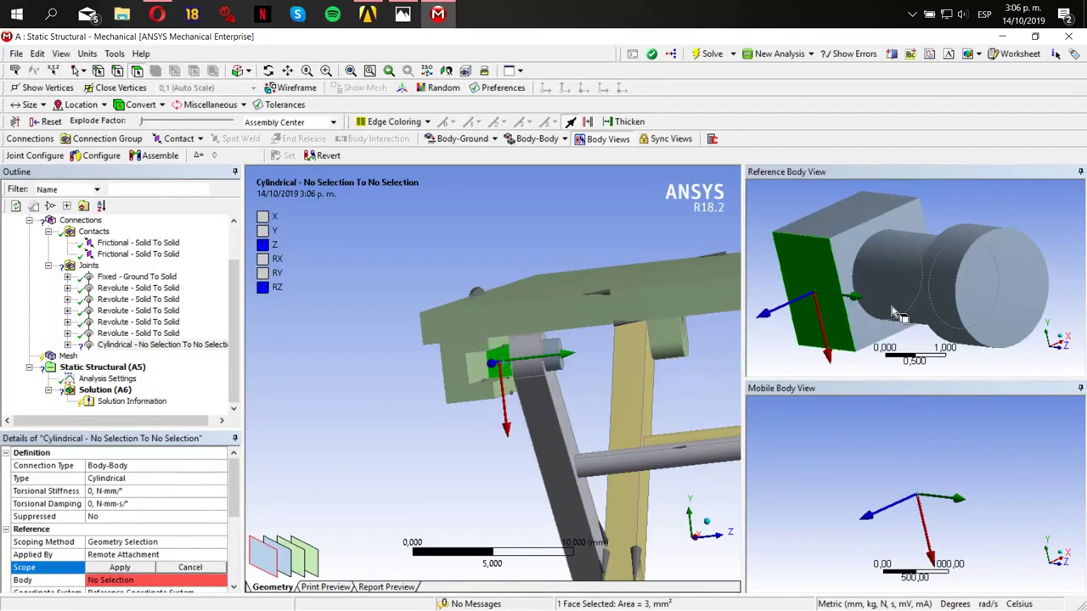
pyautogui.moveTo(864, 273); pyautogui.dragTo(906, 234, button='middle')
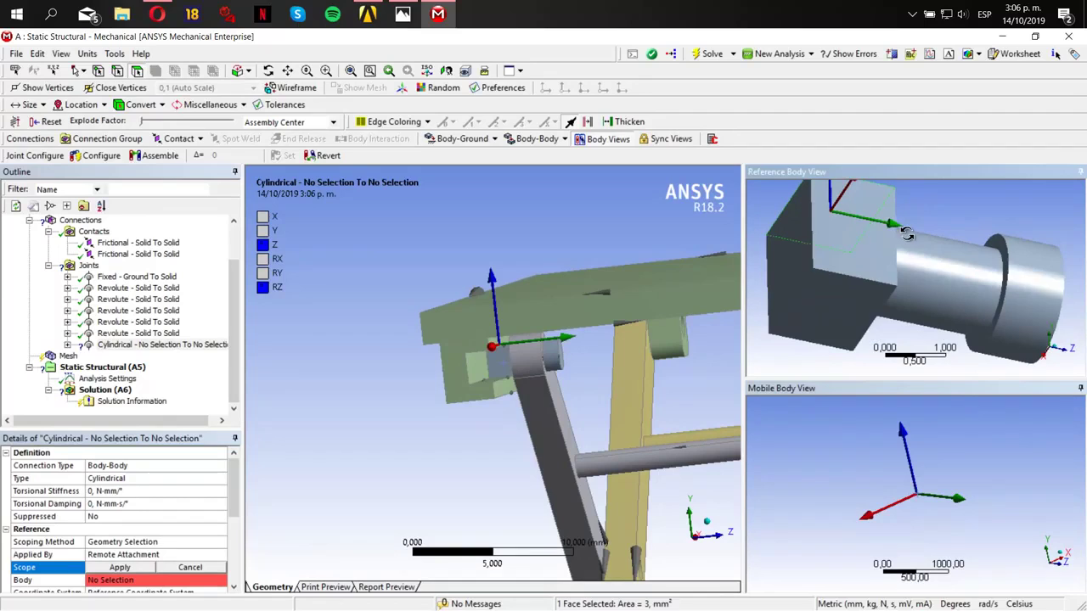
pyautogui.keyDown('ctrl'); pyautogui.click(870, 307); pyautogui.keyUp('ctrl')
pyautogui.moveTo(870, 270); pyautogui.dragTo(828, 302, button='middle')
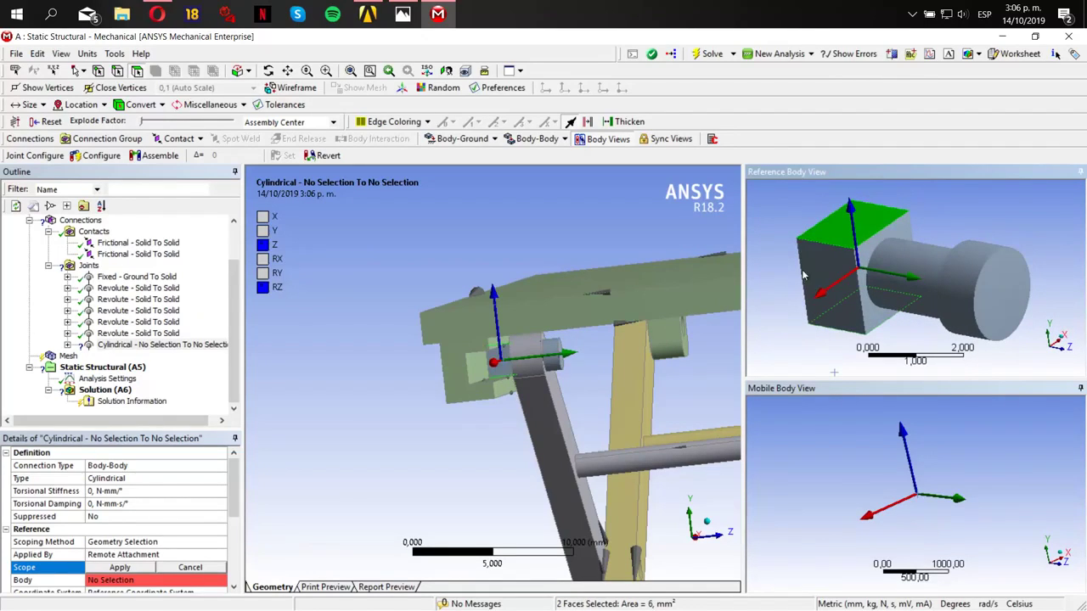
pyautogui.click(120, 568)
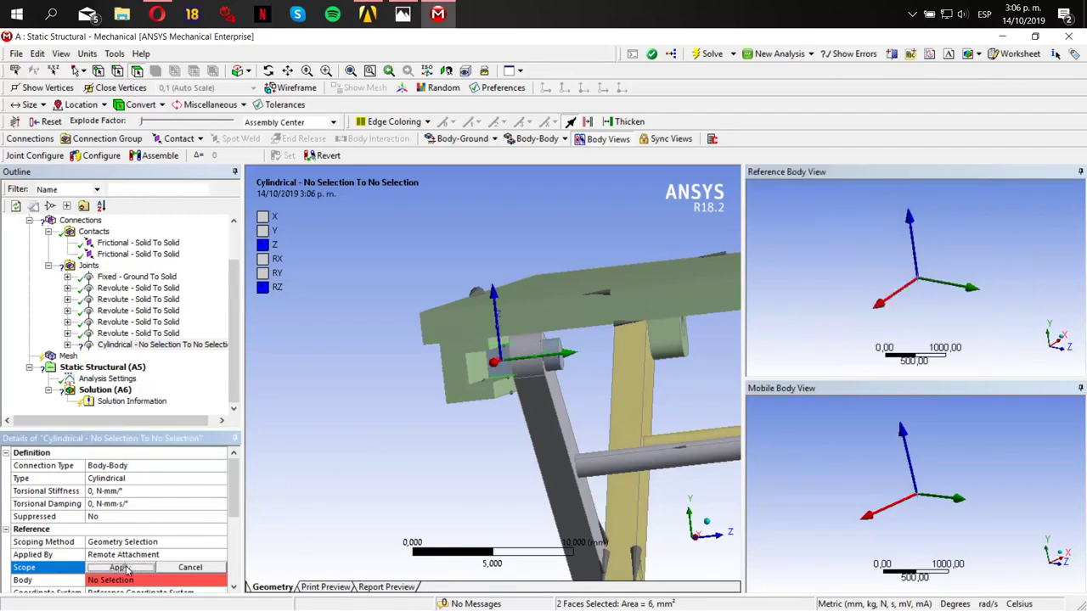
# - Reorient the cylindrical joint's reference coordinate system so that its Z axis runs along the platform slot and X points up
pyautogui.moveTo(908, 308); pyautogui.dragTo(775, 357, button='middle')
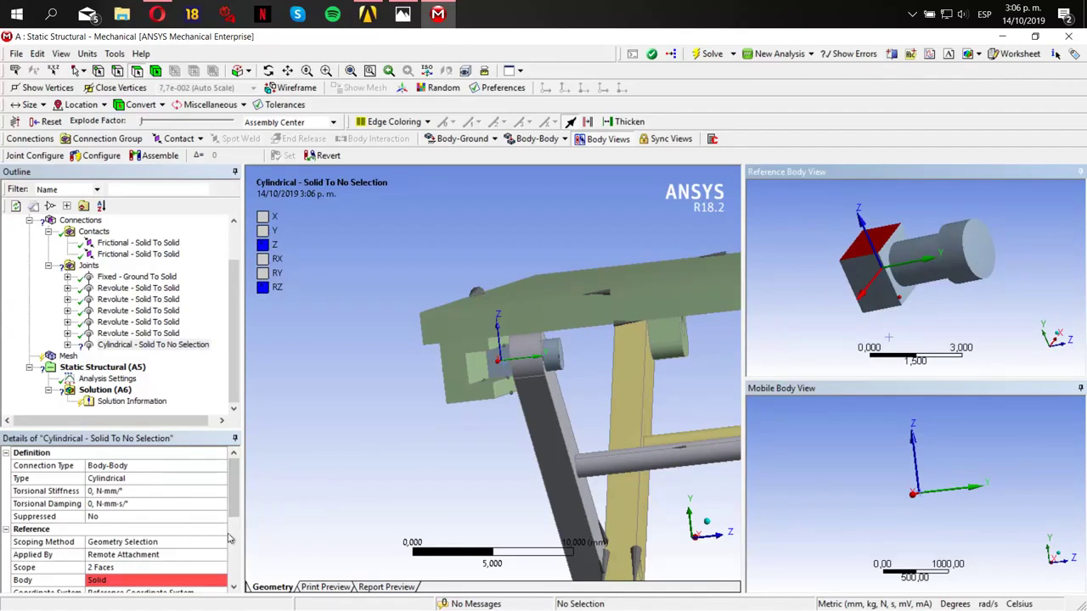
pyautogui.moveTo(496, 396); pyautogui.dragTo(459, 394, button='middle')
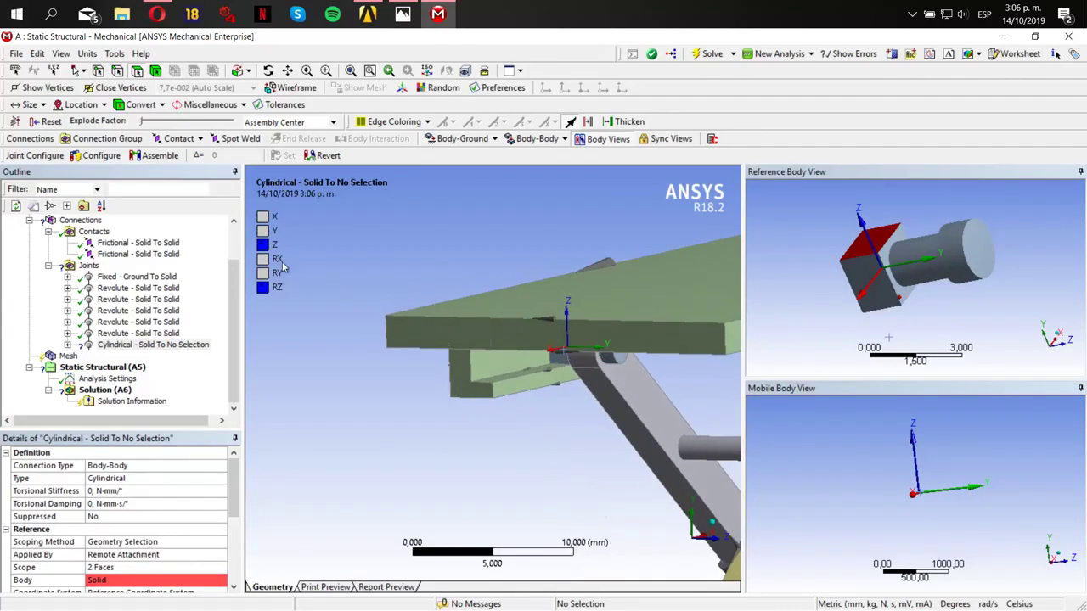
pyautogui.moveTo(501, 339); pyautogui.dragTo(501, 344, button='middle')
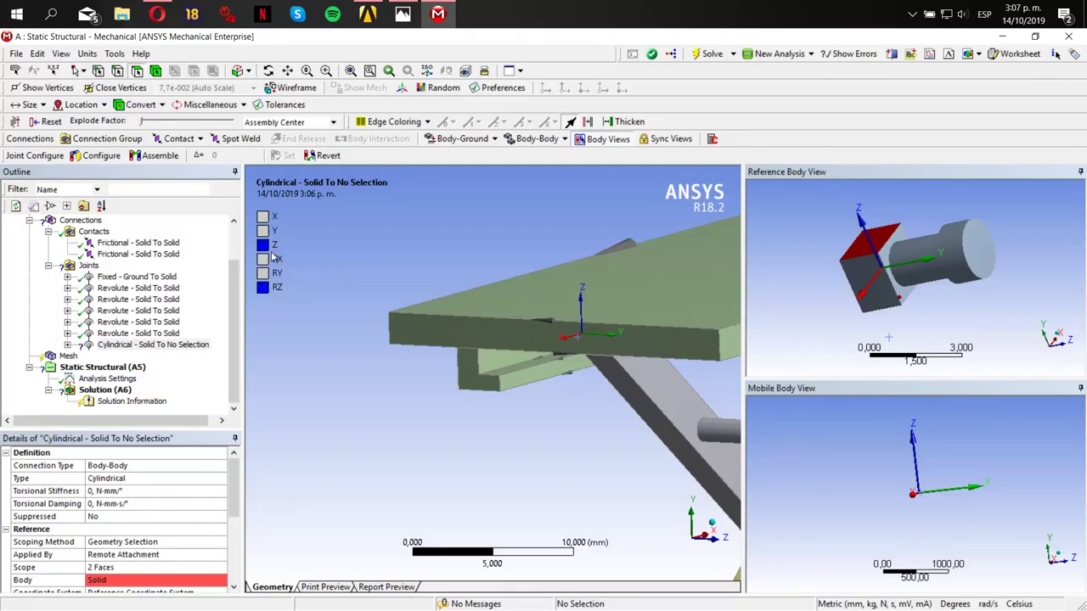
pyautogui.scroll(-1, 164, 560)
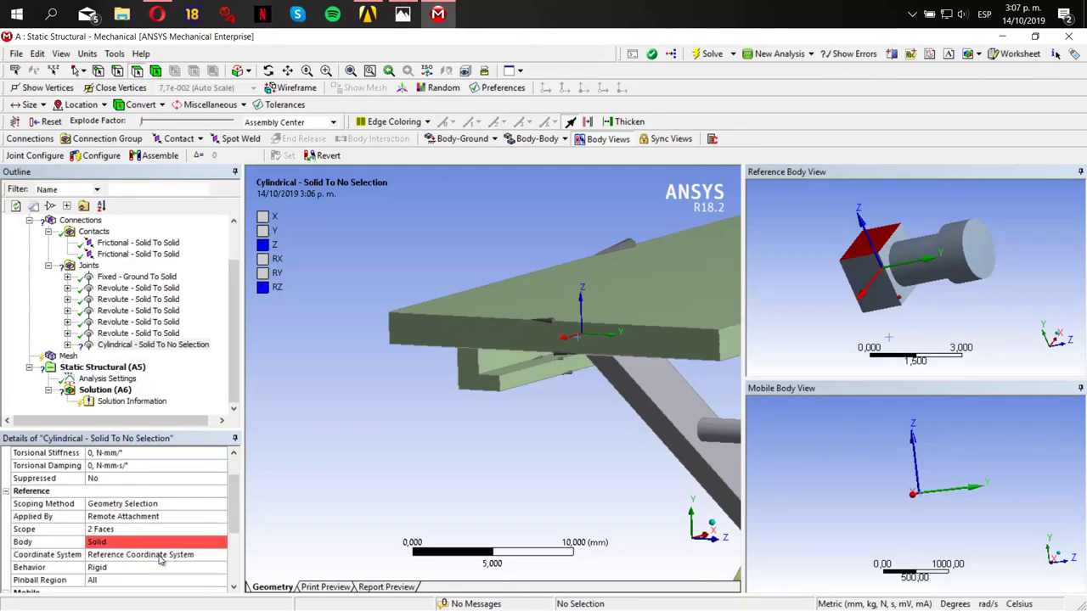
pyautogui.click(161, 555)
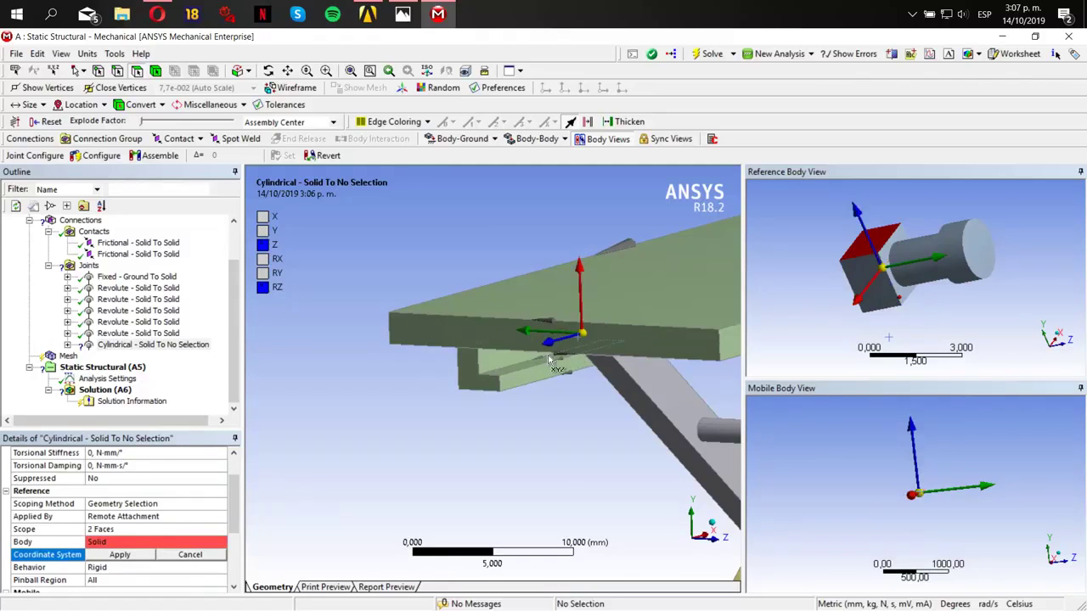
pyautogui.moveTo(548, 360); pyautogui.dragTo(556, 340, button='middle')
pyautogui.click(121, 556)
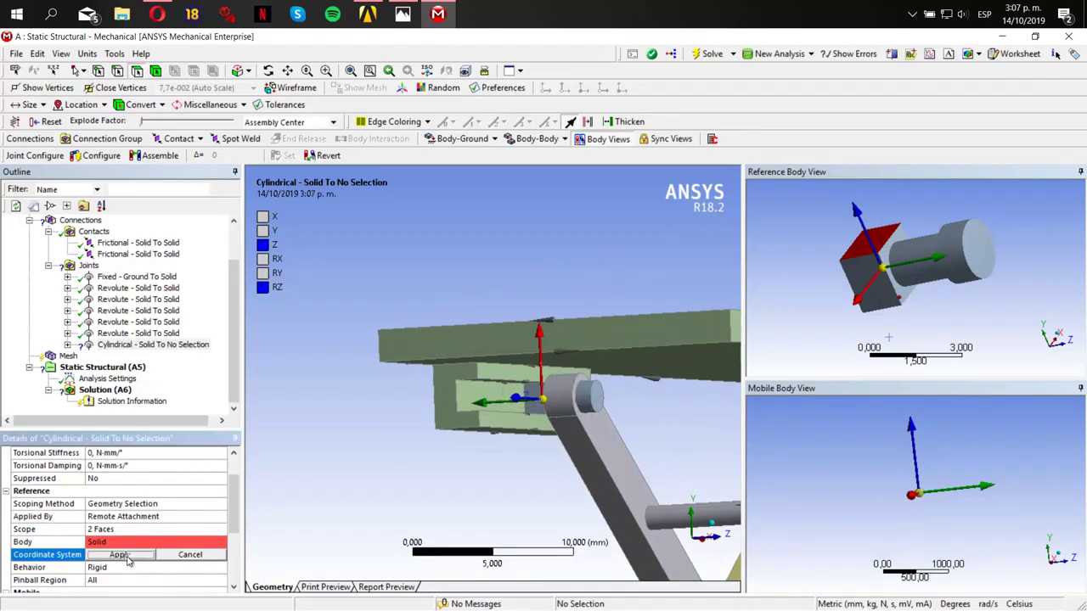
# - Assign the upper and lower inner faces of the platform slot as the cylindrical joint's mobile scope
pyautogui.scroll(-3, 136, 522)
pyautogui.click(135, 518)
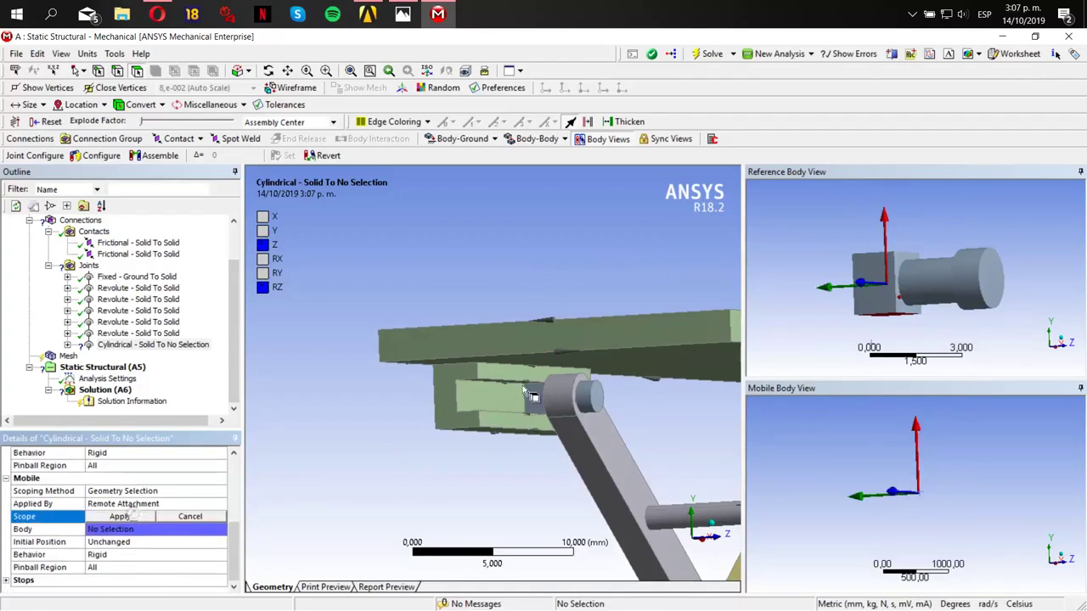
pyautogui.click(492, 391)
pyautogui.scroll(8, 868, 464)
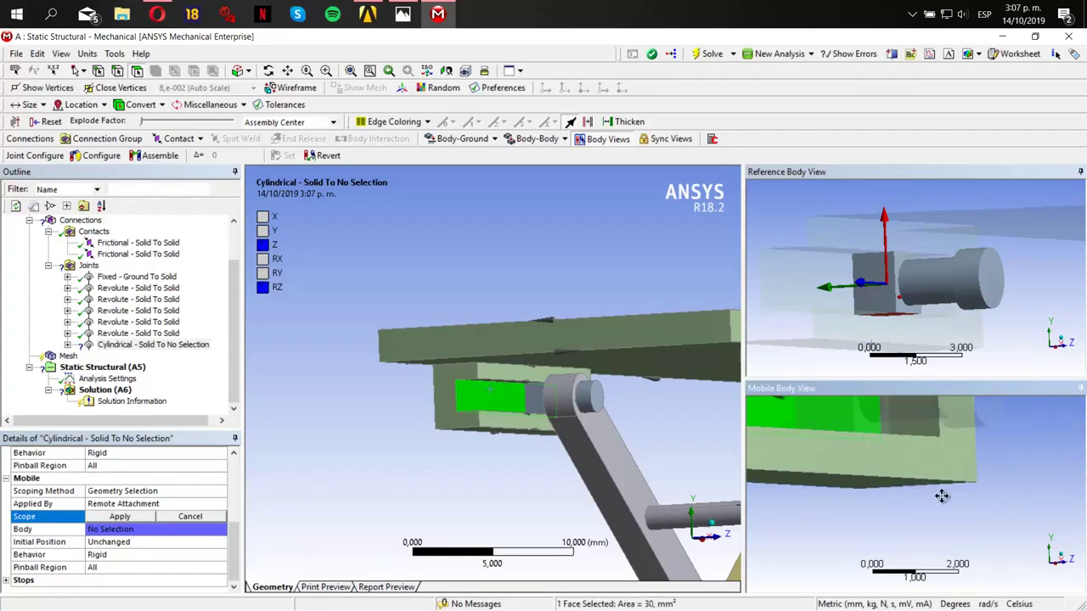
pyautogui.keyDown('ctrl'); pyautogui.moveTo(922, 472); pyautogui.dragTo(914, 328, button='middle'); pyautogui.keyUp('ctrl')
pyautogui.scroll(-1, 893, 456)
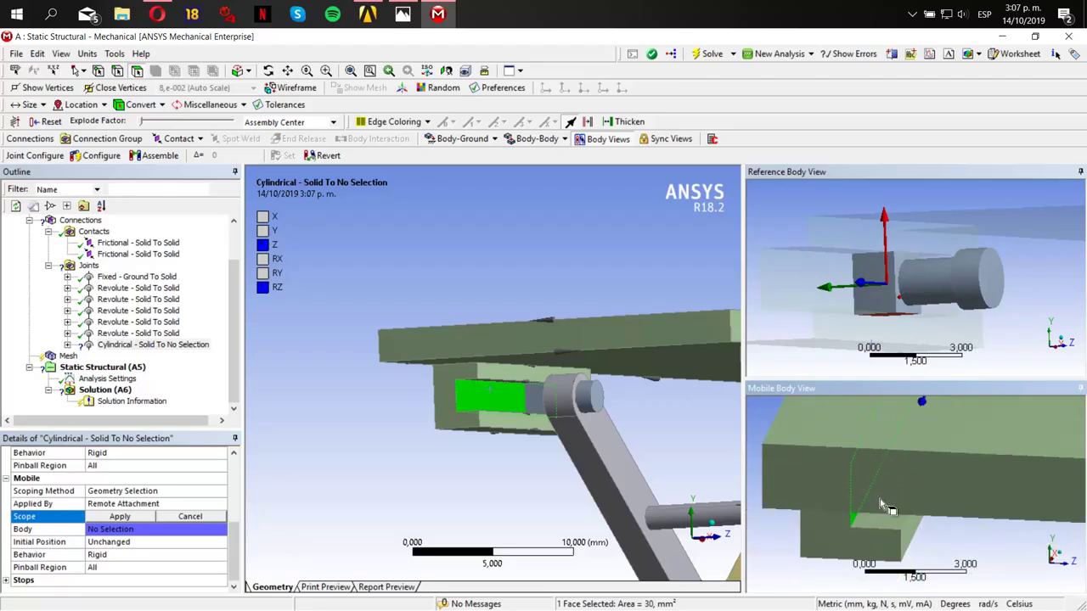
pyautogui.click(885, 524)
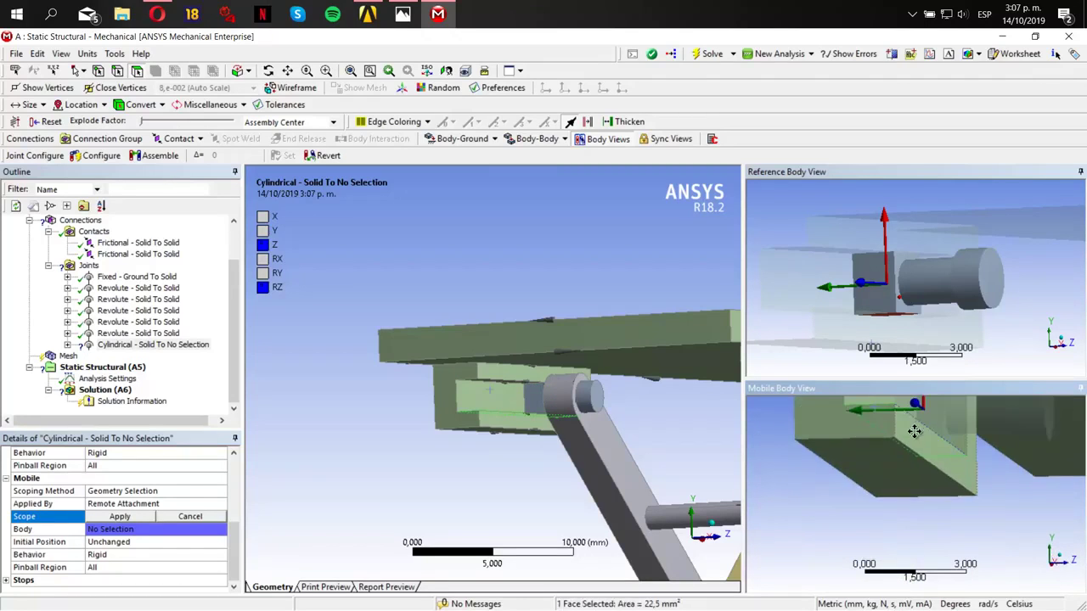
pyautogui.keyDown('ctrl'); pyautogui.click(898, 463); pyautogui.keyUp('ctrl')
pyautogui.scroll(5, 796, 490)
pyautogui.keyDown('ctrl'); pyautogui.moveTo(798, 490); pyautogui.dragTo(1023, 479, button='middle'); pyautogui.keyUp('ctrl')
pyautogui.keyDown('ctrl'); pyautogui.moveTo(832, 488); pyautogui.dragTo(993, 517, button='middle'); pyautogui.keyUp('ctrl')
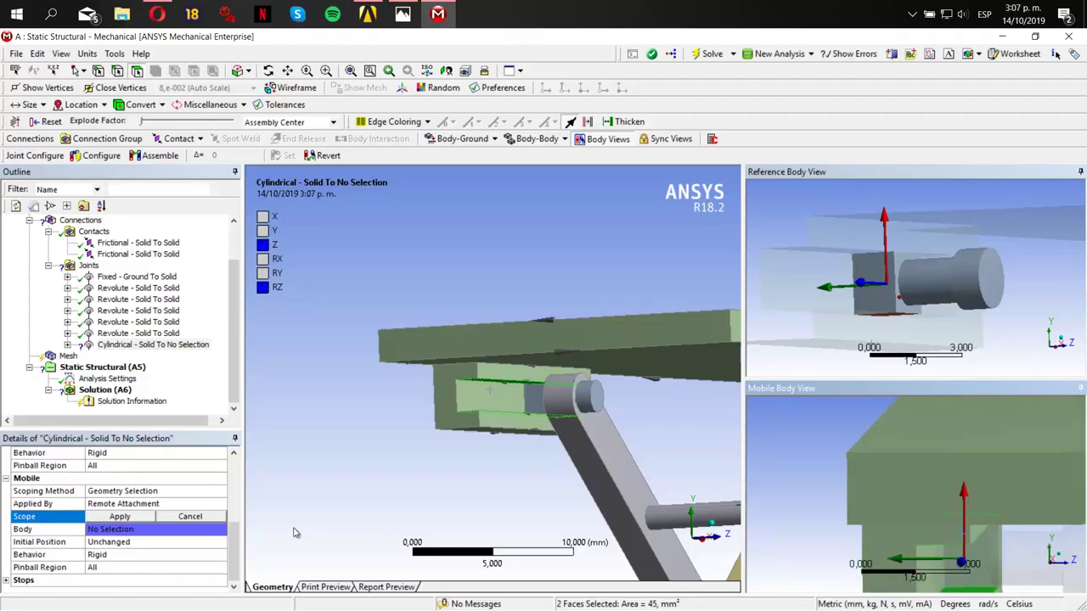
pyautogui.click(136, 517)
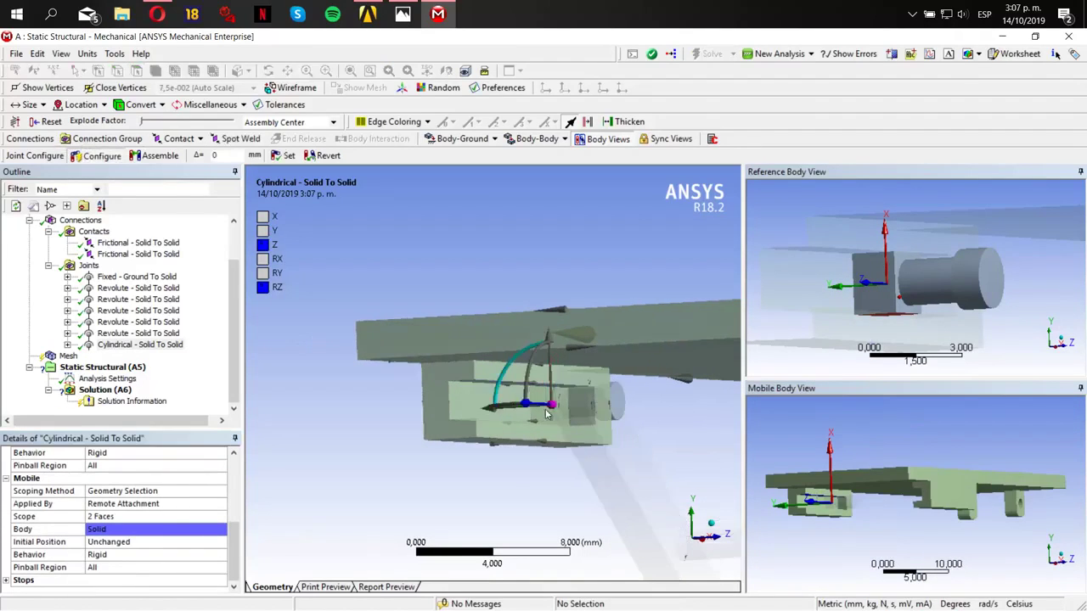
# - Test the cylindrical joint's motion along the slot in configure mode and inspect the platform from other angles
pyautogui.moveTo(526, 406); pyautogui.dragTo(535, 328)
pyautogui.moveTo(471, 368); pyautogui.dragTo(497, 360, button='middle')
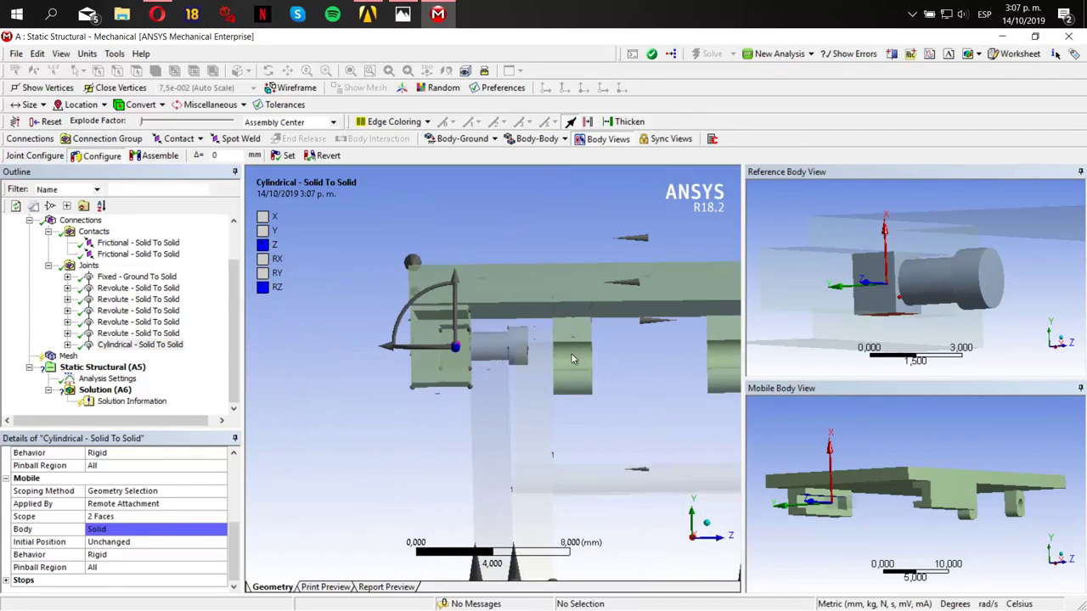
pyautogui.moveTo(572, 358); pyautogui.dragTo(484, 397, button='middle')
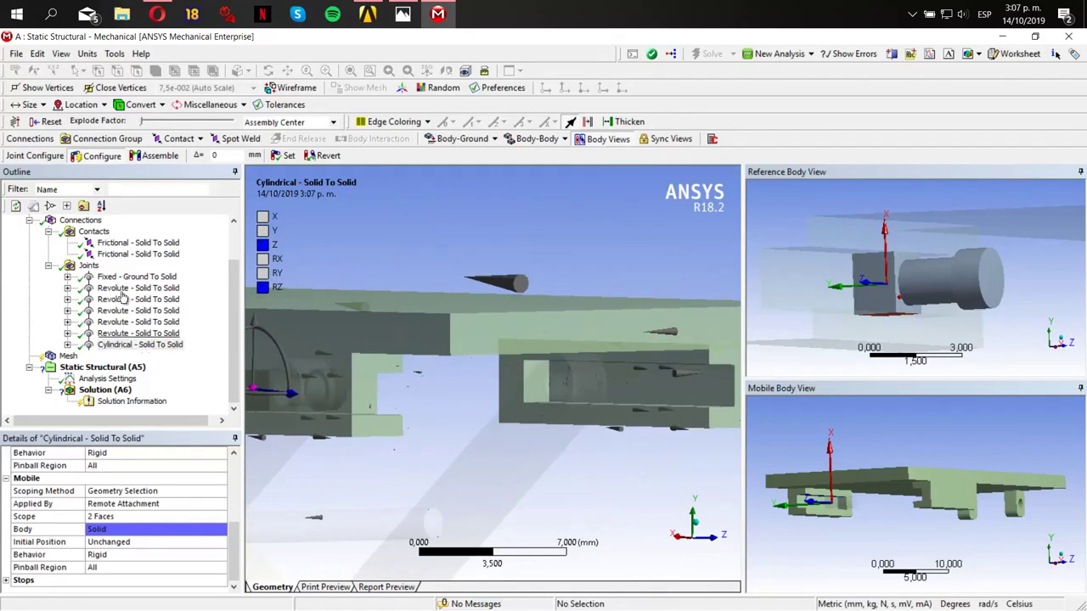
# - Add a second body-body cylindrical joint referencing the upper and lower block faces of the opposite platform slot pin
pyautogui.click(89, 265)
pyautogui.click(537, 139)
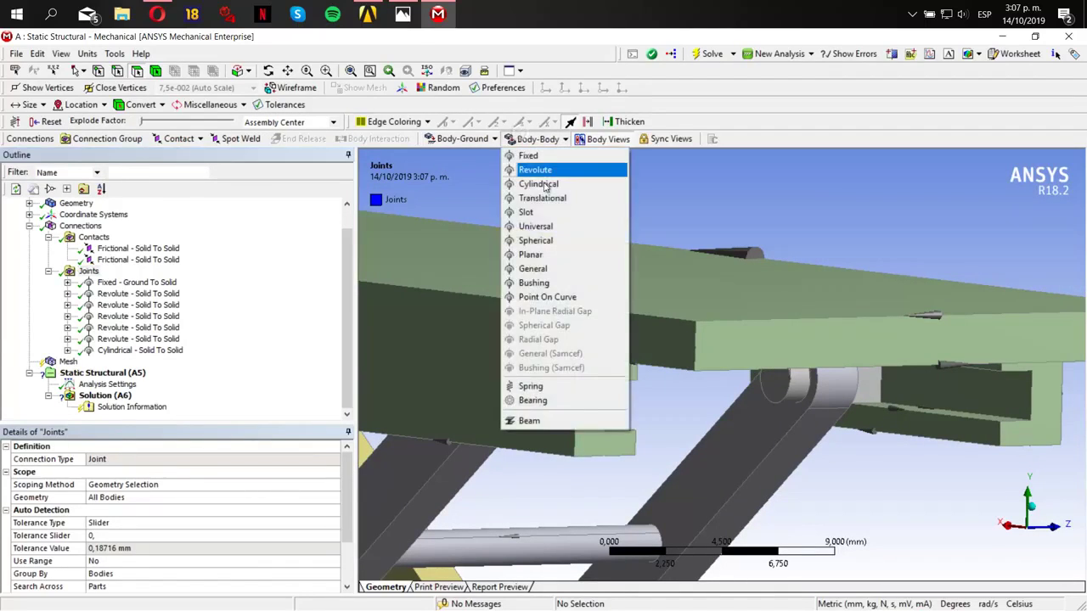
pyautogui.click(540, 184)
pyautogui.moveTo(543, 365); pyautogui.dragTo(528, 333, button='middle')
pyautogui.click(572, 327)
pyautogui.moveTo(951, 280); pyautogui.dragTo(954, 322, button='middle')
pyautogui.click(945, 270)
pyautogui.click(954, 322)
pyautogui.click(140, 567)
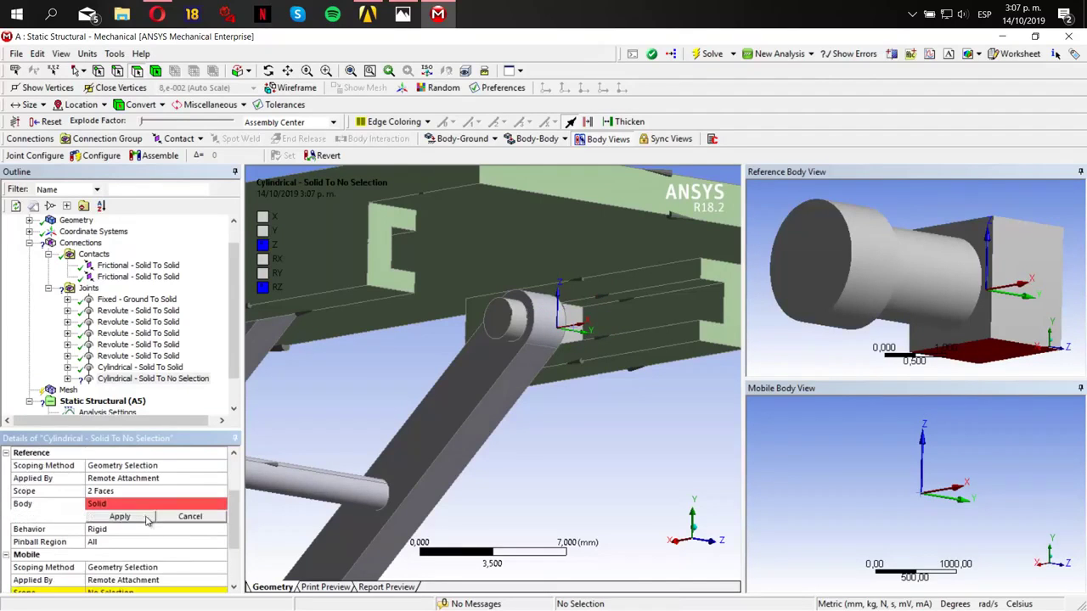
# - Reorient the second cylindrical joint's reference coordinate system with Z along the slot and X pointing up
pyautogui.click(559, 276)
pyautogui.click(593, 324)
pyautogui.moveTo(425, 369); pyautogui.dragTo(408, 427, button='middle')
pyautogui.click(128, 519)
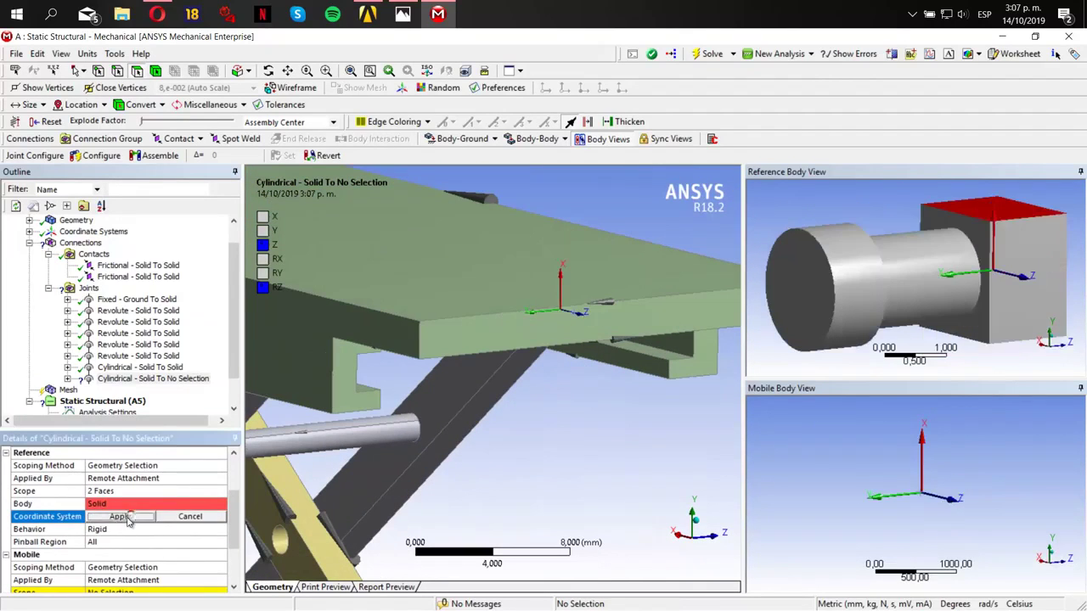
# - Assign the upper and lower inner faces of the opposite platform slot as the second cylindrical joint's mobile scope
pyautogui.moveTo(642, 326); pyautogui.dragTo(628, 329, button='middle')
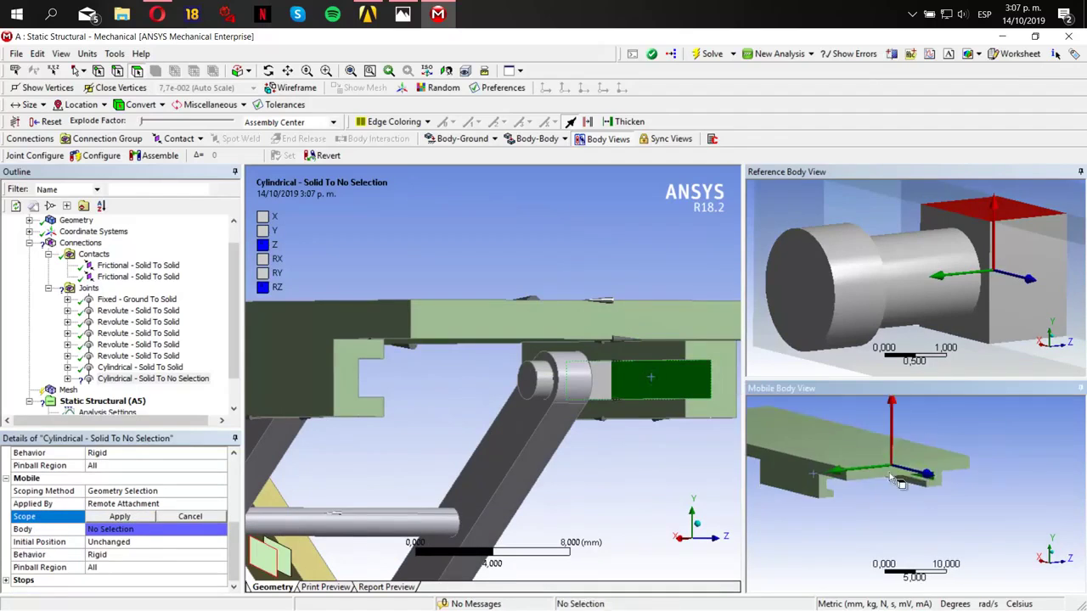
pyautogui.click(889, 472)
pyautogui.click(868, 461)
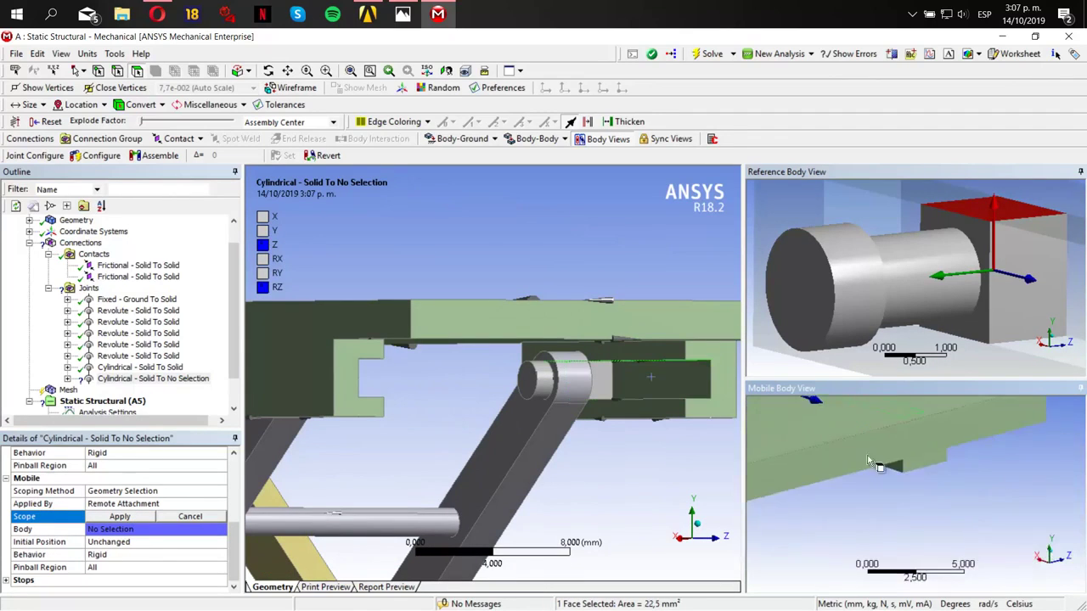
pyautogui.keyDown('ctrl'); pyautogui.click(867, 461); pyautogui.keyUp('ctrl')
pyautogui.moveTo(868, 461); pyautogui.dragTo(900, 505, button='middle')
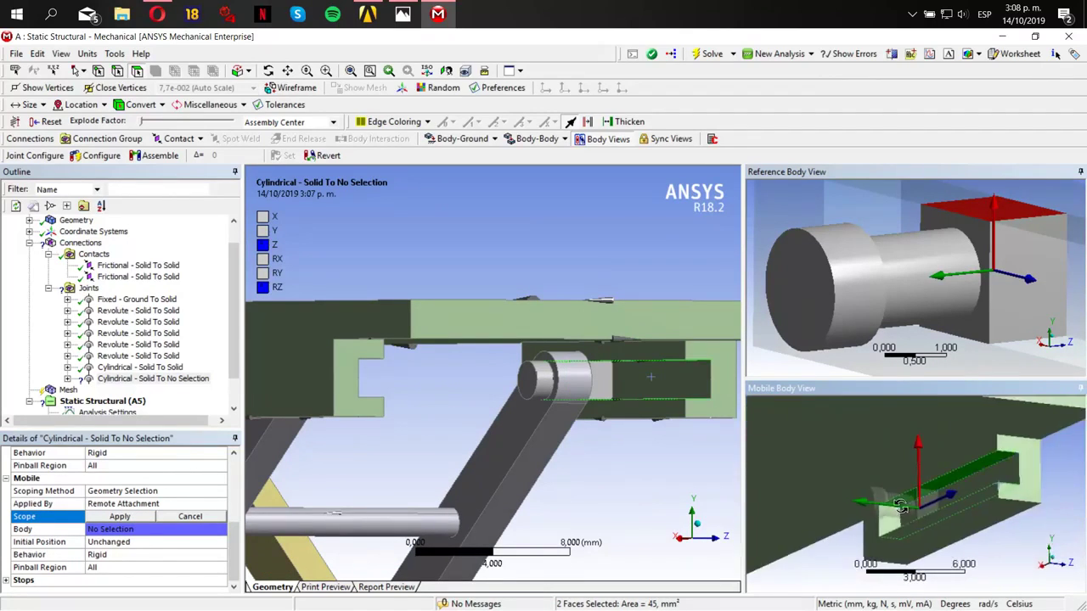
pyautogui.click(117, 519)
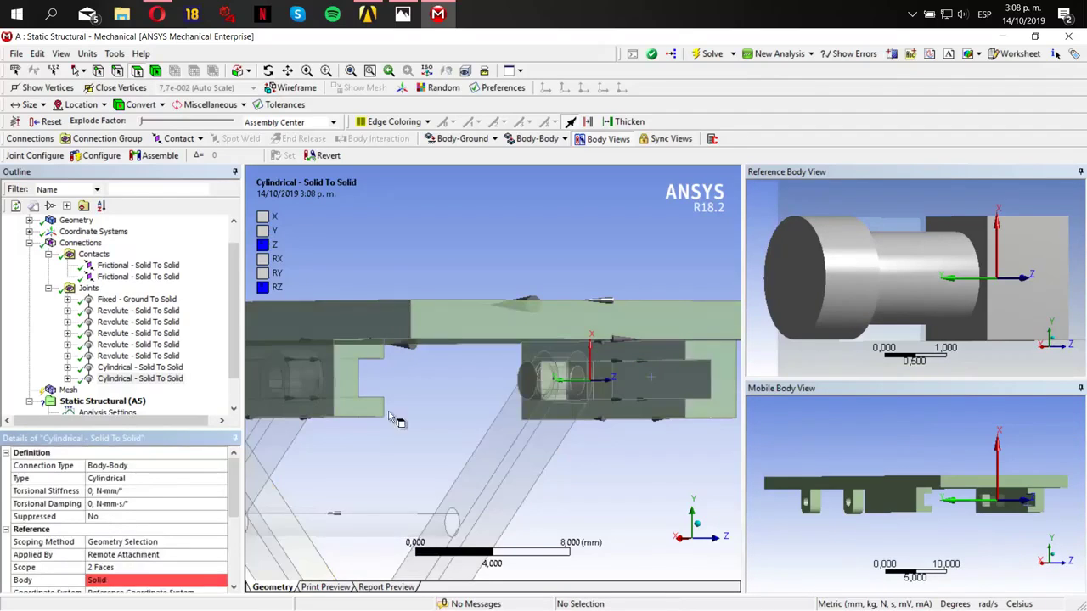
# - Return to the Joints group and add a body-body cylindrical joint for the base frame's slotted side near the blue roller pin
pyautogui.moveTo(393, 418); pyautogui.dragTo(605, 352, button='middle')
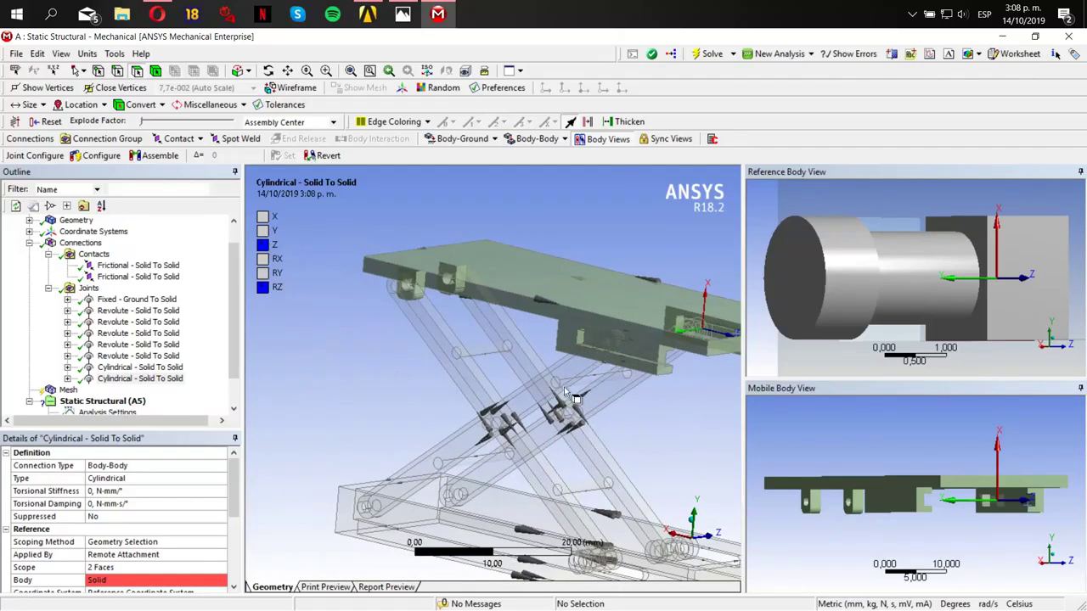
pyautogui.moveTo(564, 392); pyautogui.dragTo(510, 373, button='middle')
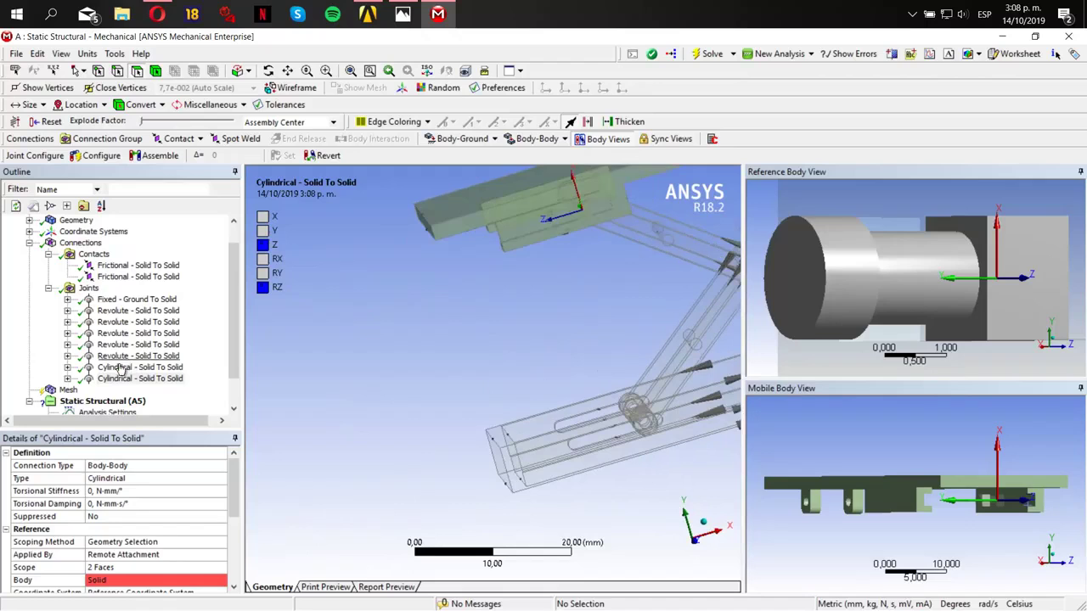
pyautogui.click(86, 299)
pyautogui.click(88, 288)
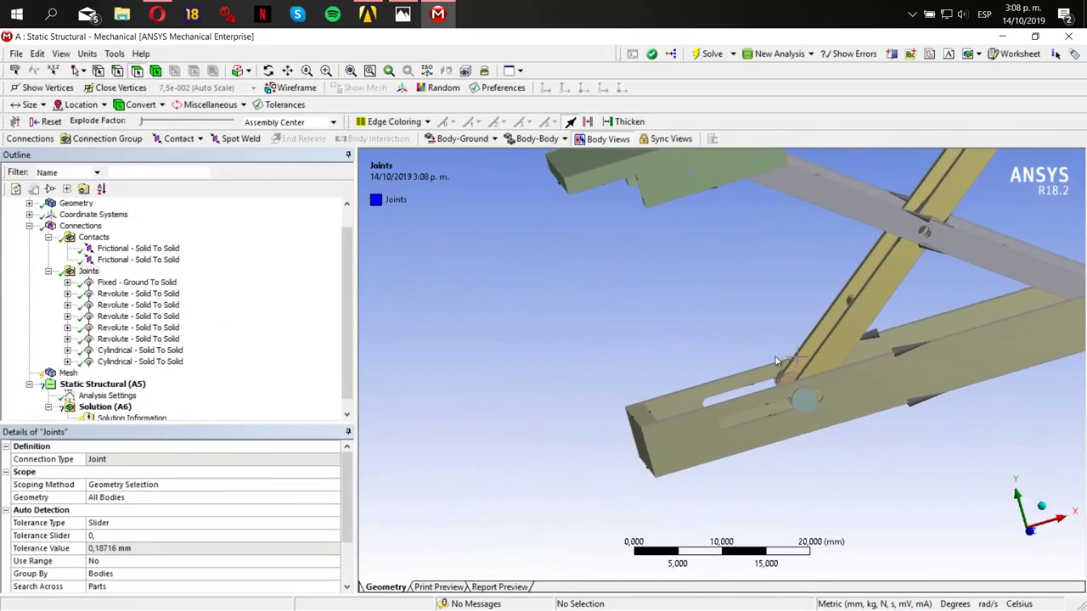
pyautogui.moveTo(775, 361); pyautogui.dragTo(755, 435, button='middle')
pyautogui.scroll(1, 803, 403)
pyautogui.scroll(3, 624, 392)
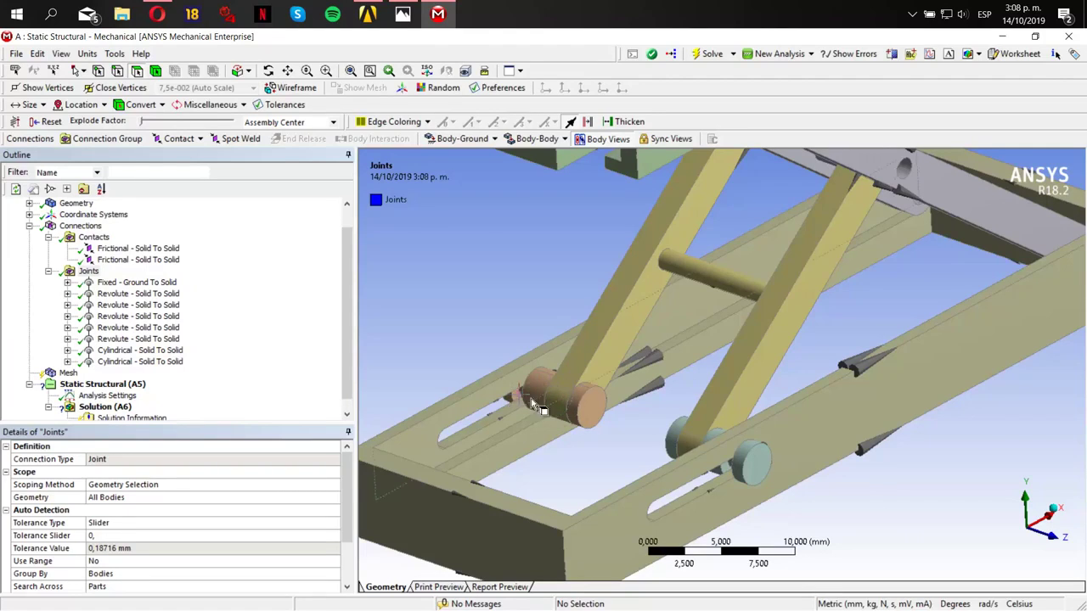
pyautogui.moveTo(517, 401); pyautogui.dragTo(605, 404, button='middle')
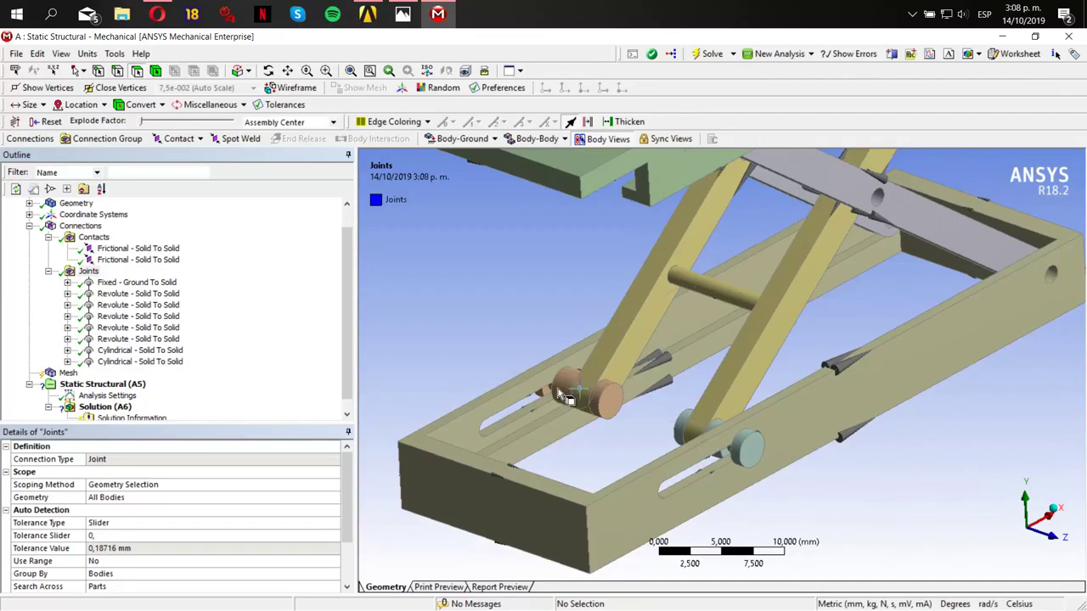
pyautogui.click(563, 138)
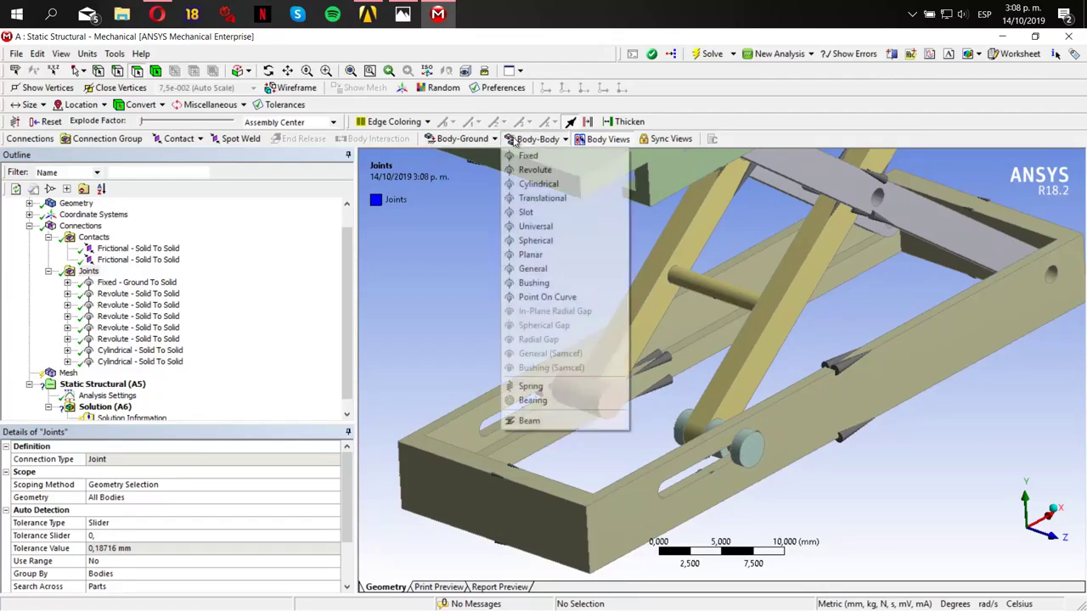
pyautogui.click(530, 194)
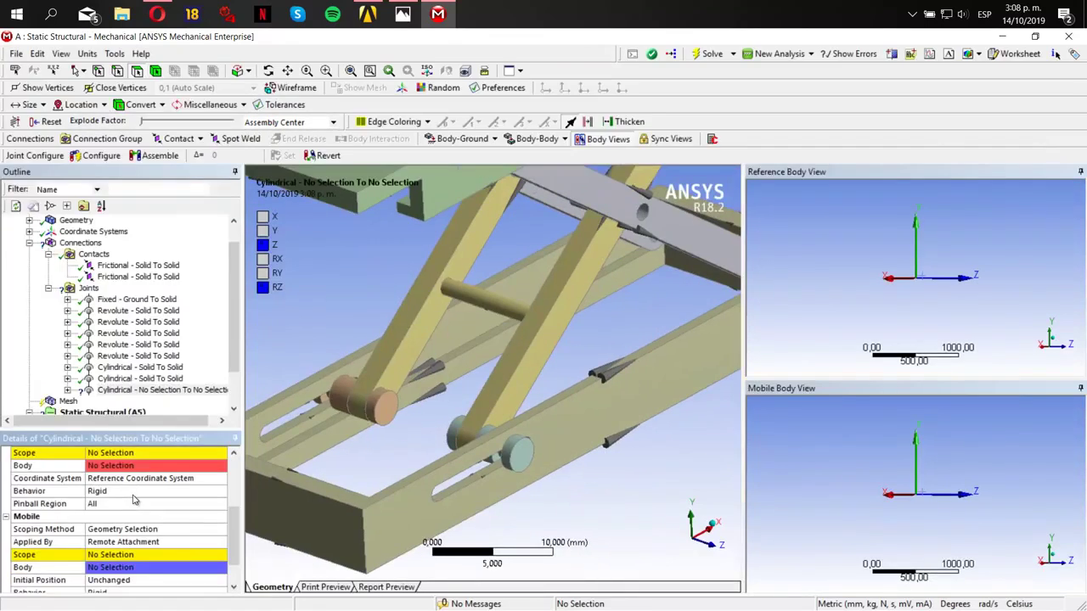
# - Assign the four inner faces of the base frame slot at the blue roller pin as the joint's reference scope
pyautogui.scroll(2, 501, 459)
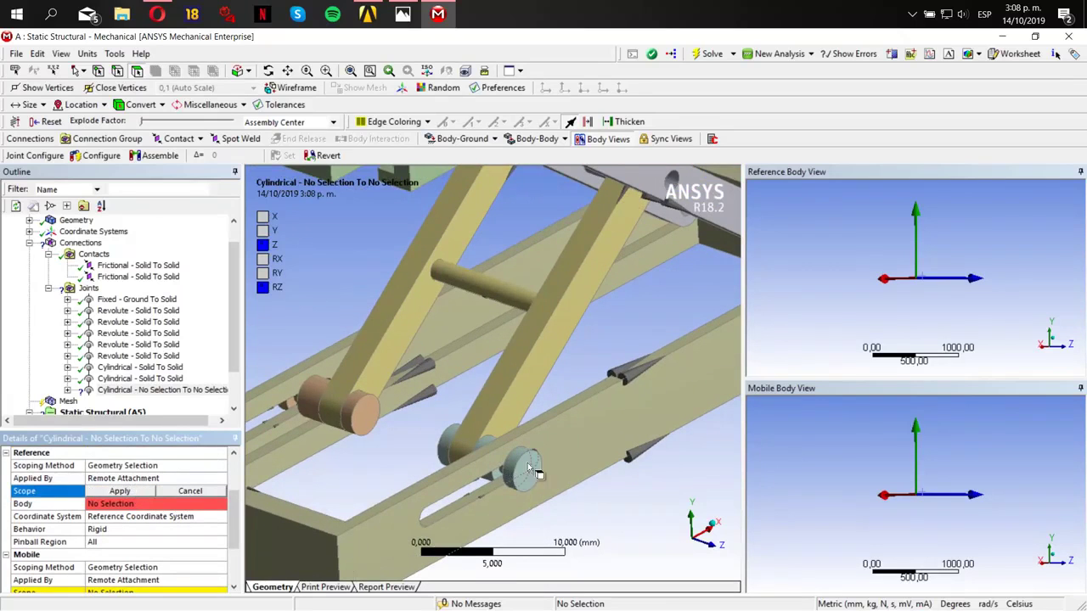
pyautogui.moveTo(528, 467); pyautogui.dragTo(559, 327, button='middle')
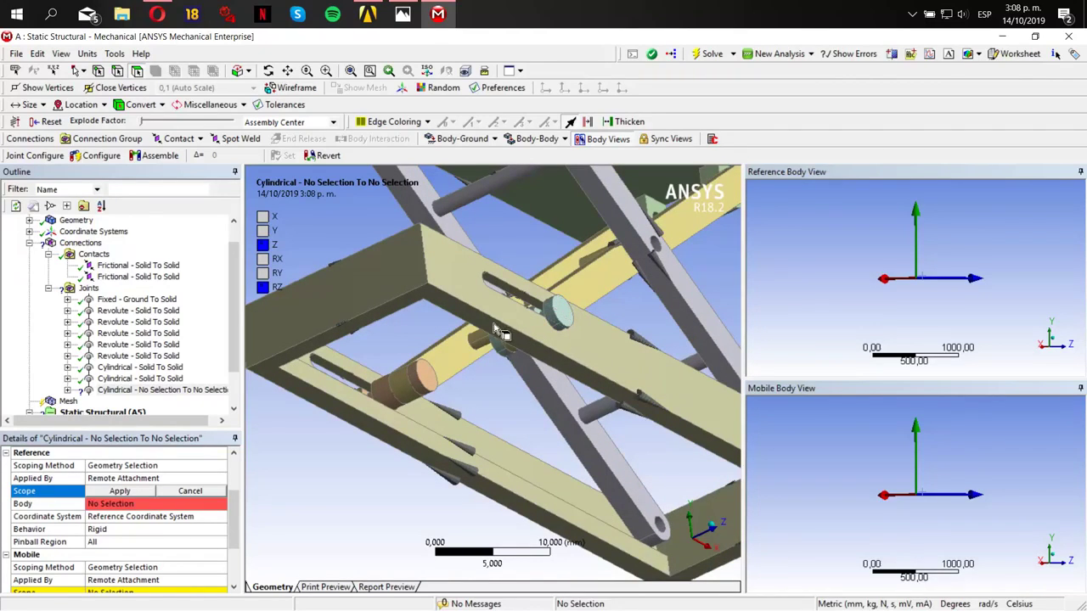
pyautogui.moveTo(605, 369); pyautogui.dragTo(561, 382, button='middle')
pyautogui.click(527, 344)
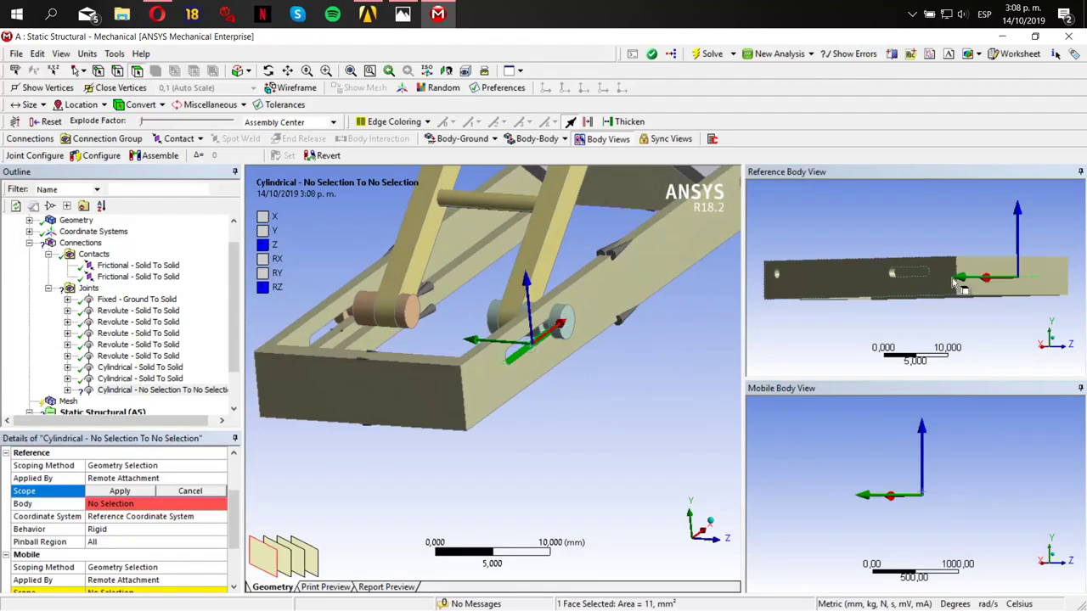
pyautogui.moveTo(968, 284); pyautogui.dragTo(911, 212, button='middle')
pyautogui.scroll(5, 891, 315)
pyautogui.moveTo(910, 212); pyautogui.dragTo(945, 304, button='middle')
pyautogui.keyDown('ctrl'); pyautogui.click(945, 304); pyautogui.keyUp('ctrl')
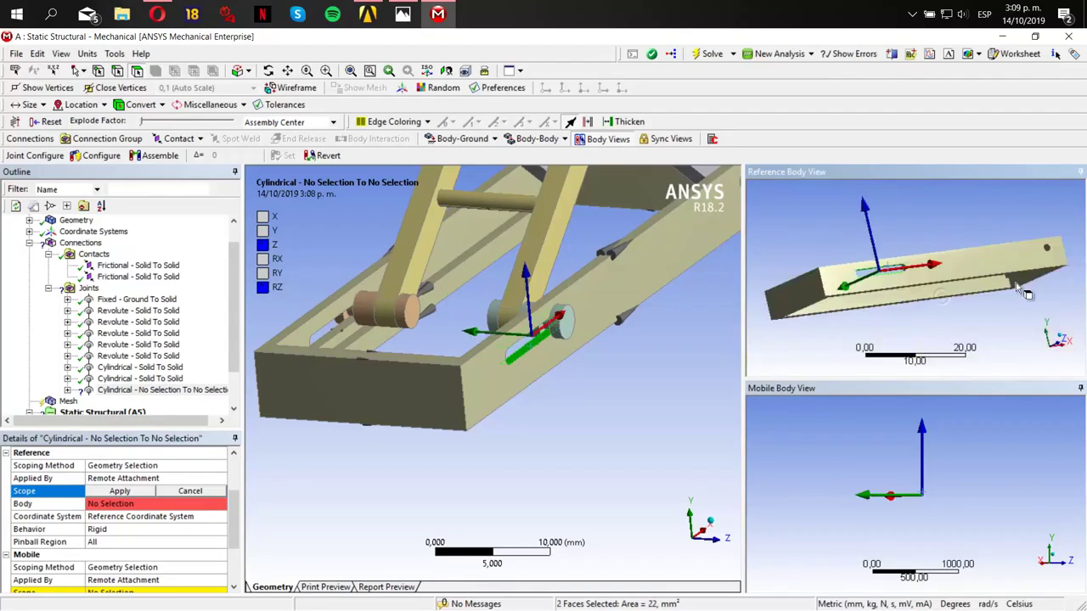
pyautogui.scroll(5, 976, 288)
pyautogui.keyDown('ctrl'); pyautogui.click(1033, 289); pyautogui.keyUp('ctrl')
pyautogui.scroll(-6, 1033, 287)
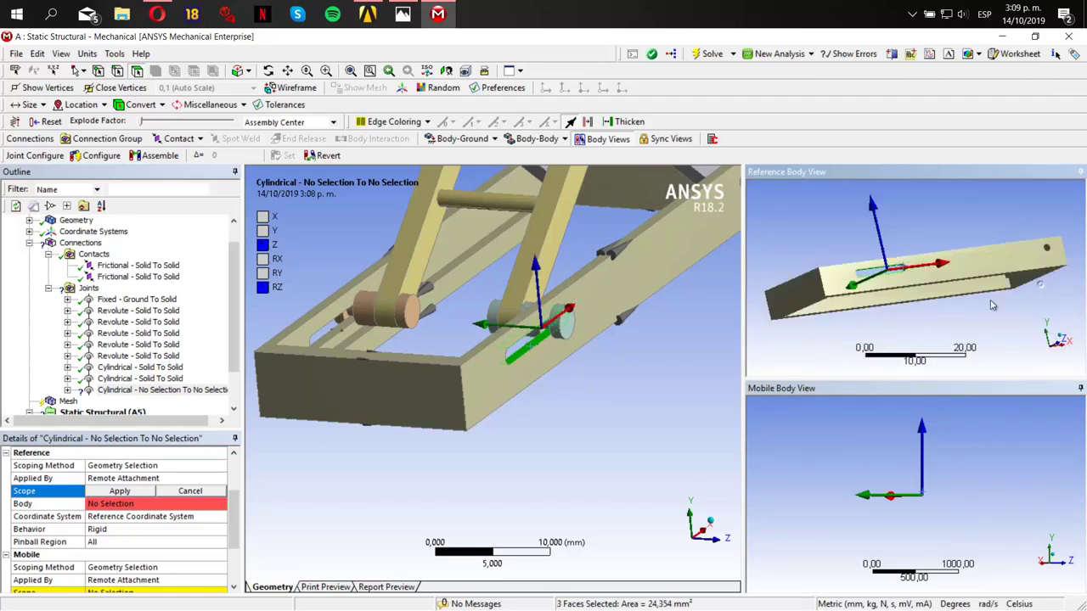
pyautogui.scroll(3, 886, 271)
pyautogui.moveTo(937, 269); pyautogui.dragTo(856, 277, button='middle')
pyautogui.keyDown('ctrl'); pyautogui.click(781, 294); pyautogui.keyUp('ctrl')
pyautogui.click(120, 490)
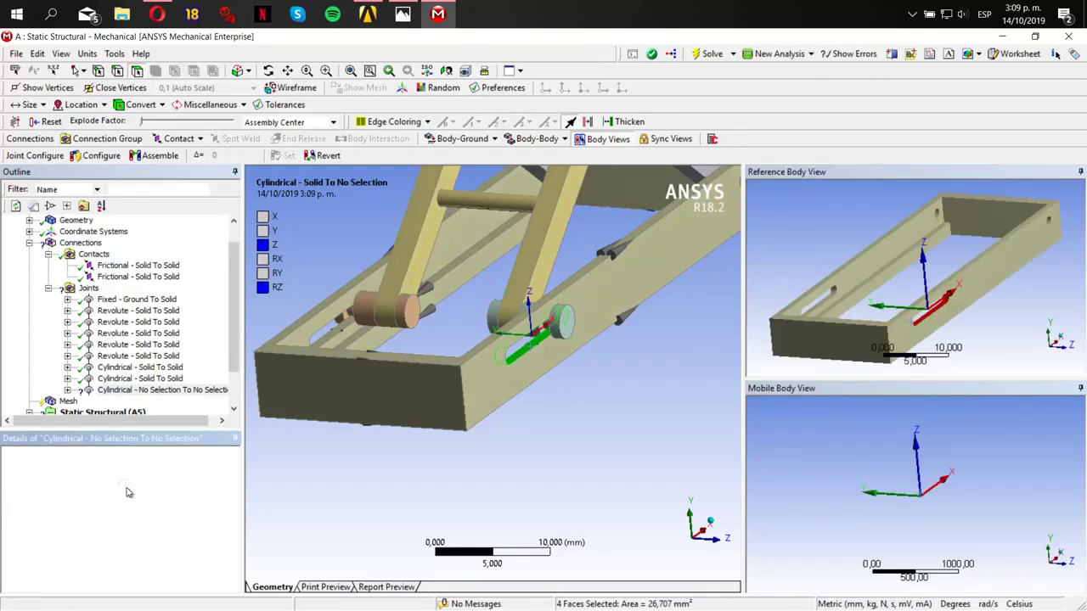
# - Reorient the joint's reference coordinate system with X pointing up and Z along the base frame slot
pyautogui.scroll(1, 556, 325)
pyautogui.scroll(4, 556, 325)
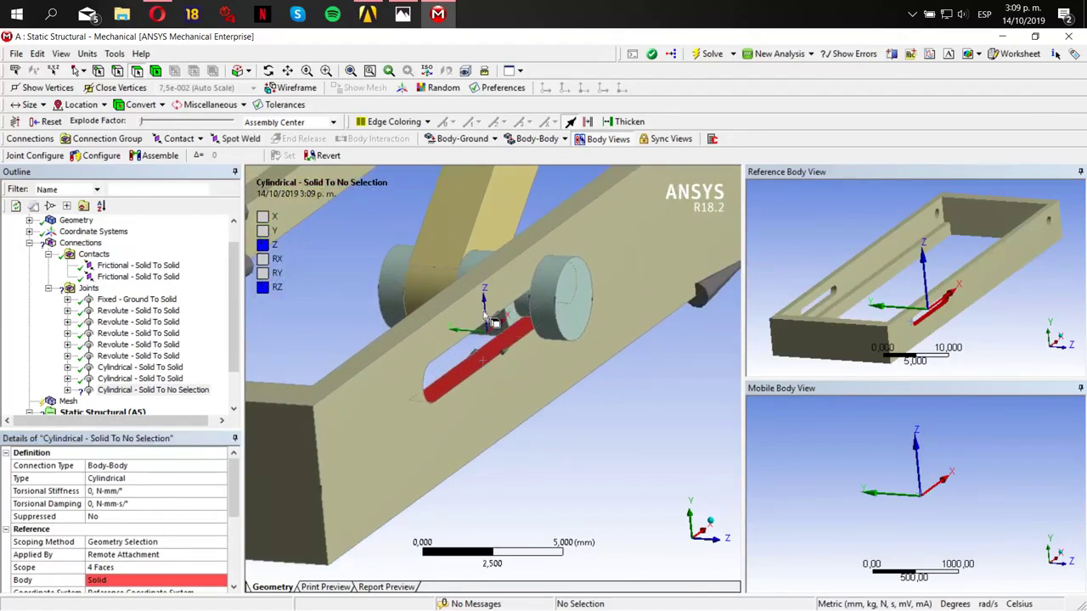
pyautogui.scroll(-2, 136, 526)
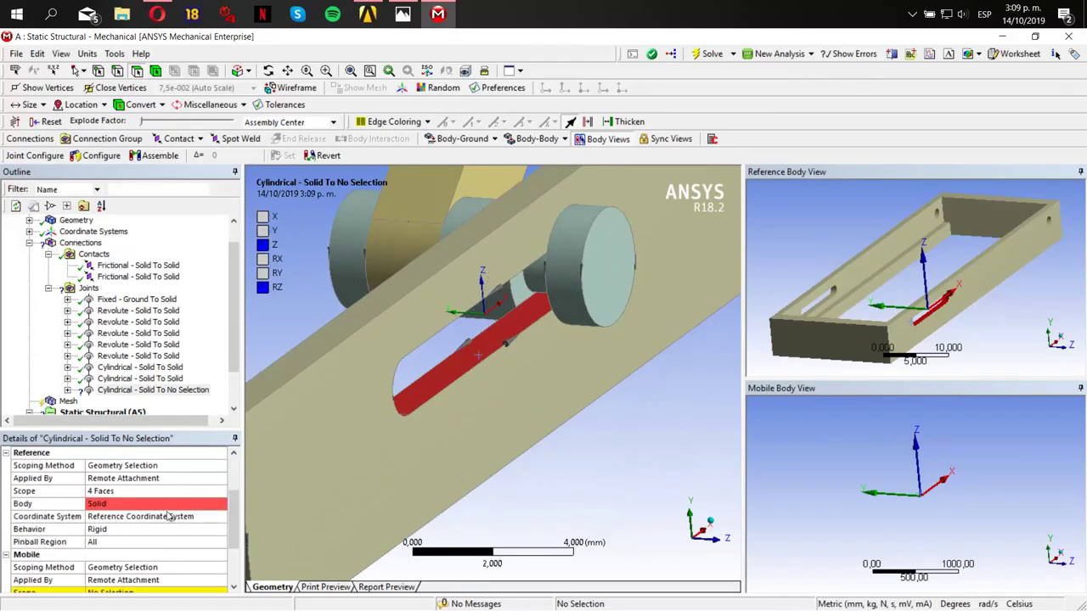
pyautogui.click(140, 516)
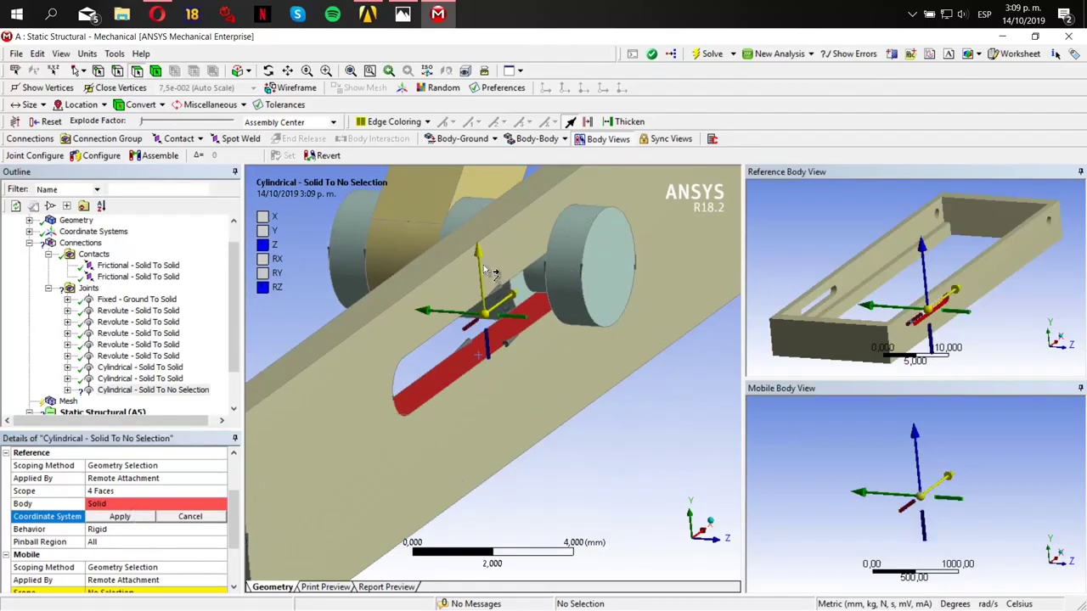
pyautogui.moveTo(538, 319); pyautogui.dragTo(488, 332, button='middle')
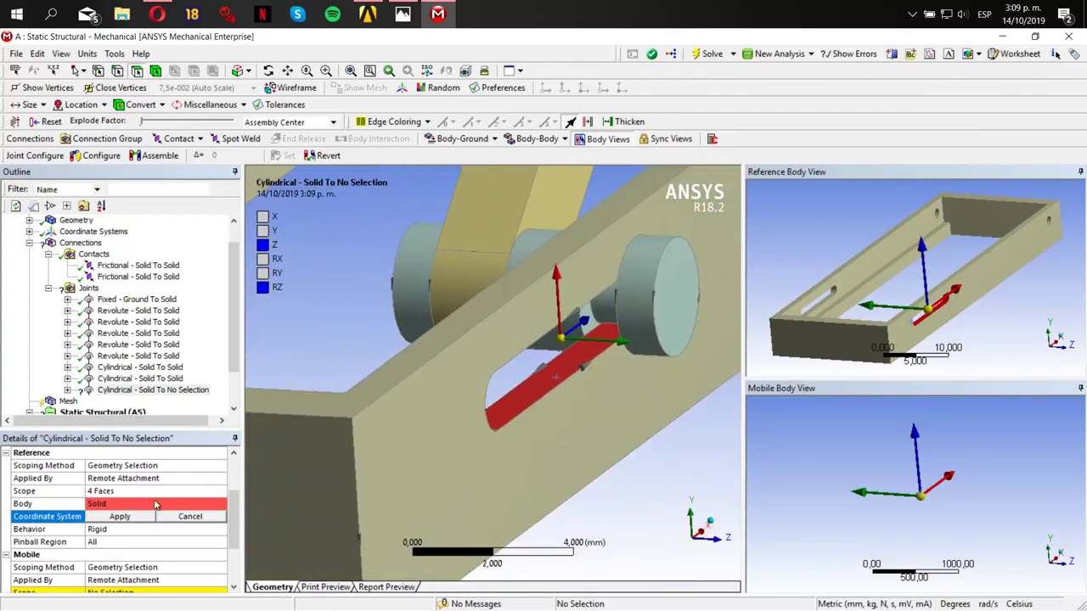
pyautogui.click(145, 518)
# - Assign the blue roller pin's cylindrical face that runs inside the slot as the joint's mobile scope
pyautogui.scroll(-2, 174, 510)
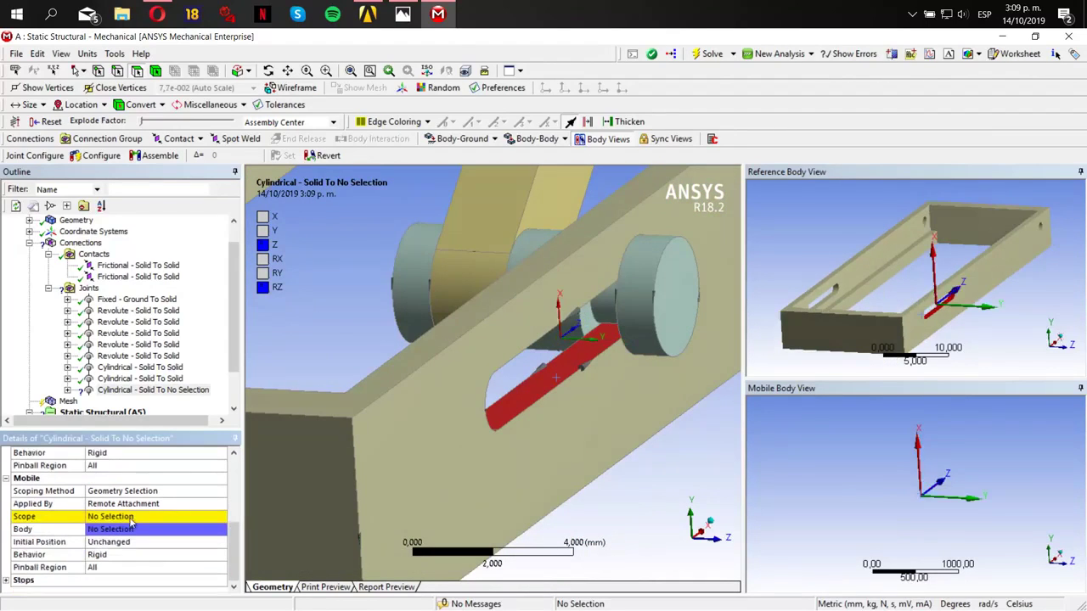
pyautogui.click(607, 320)
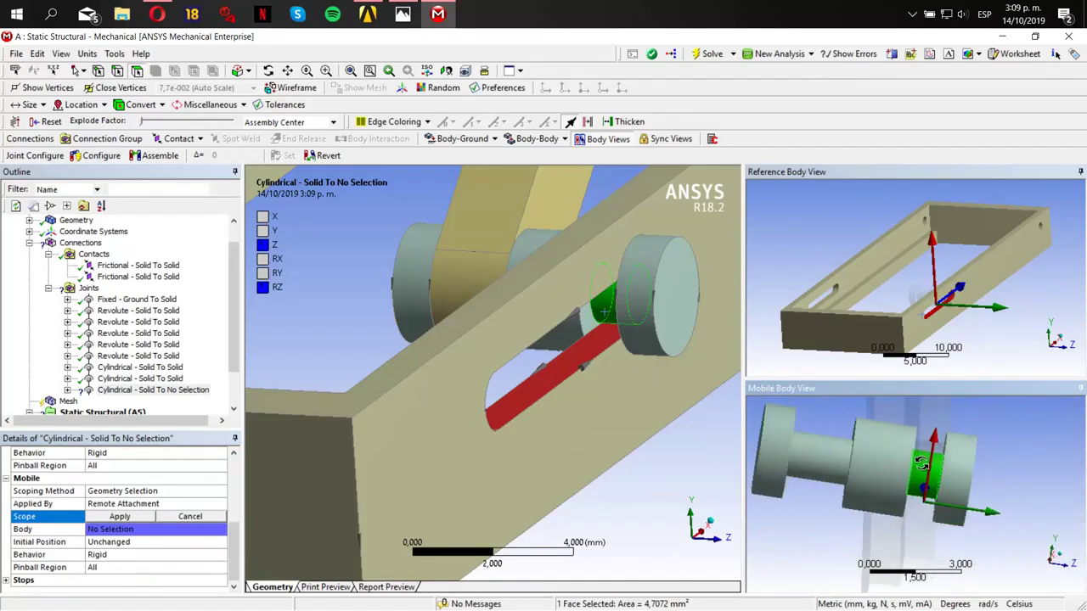
pyautogui.click(146, 516)
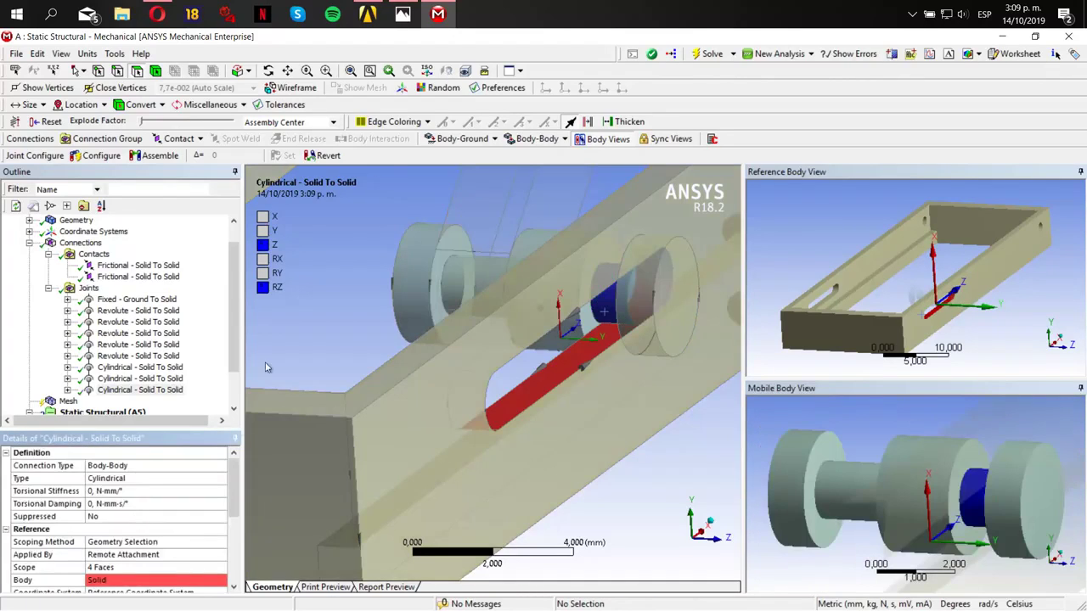
# - Test the blue roller pin's sliding motion along the base frame slot in configure mode
pyautogui.click(101, 156)
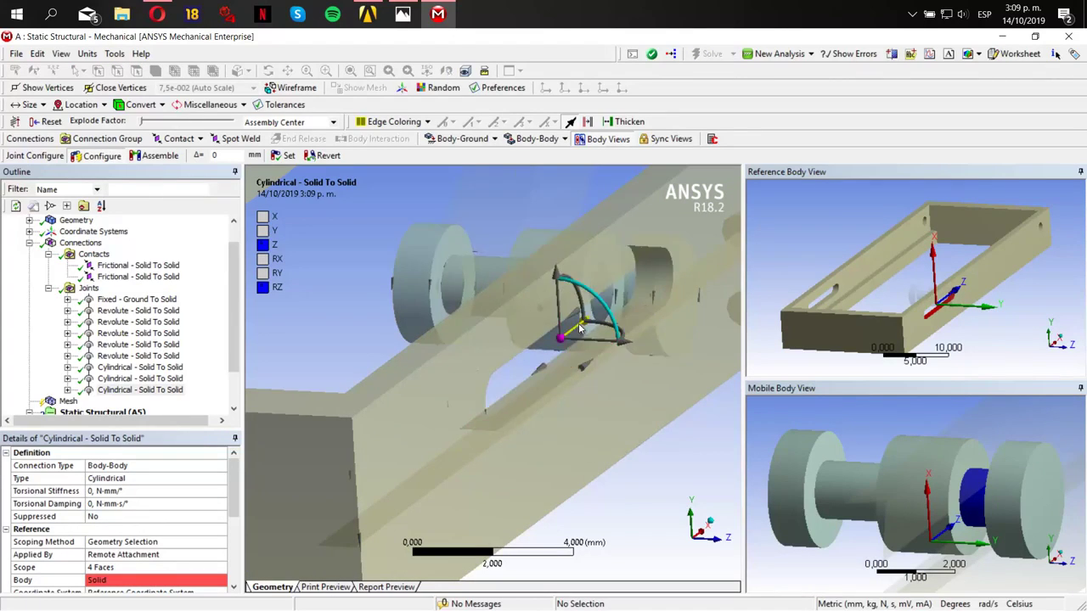
pyautogui.moveTo(580, 329); pyautogui.dragTo(585, 351)
pyautogui.scroll(-5, 577, 356)
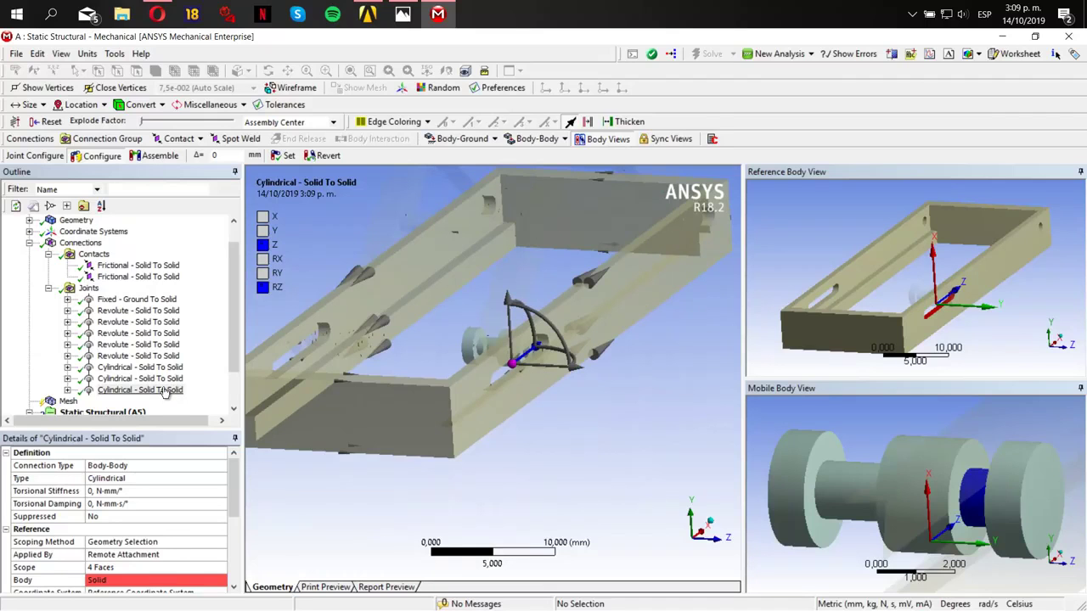
# - Add another body-body cylindrical joint under the Joints group for the opposite base frame slot
pyautogui.click(90, 289)
pyautogui.click(537, 139)
pyautogui.click(543, 179)
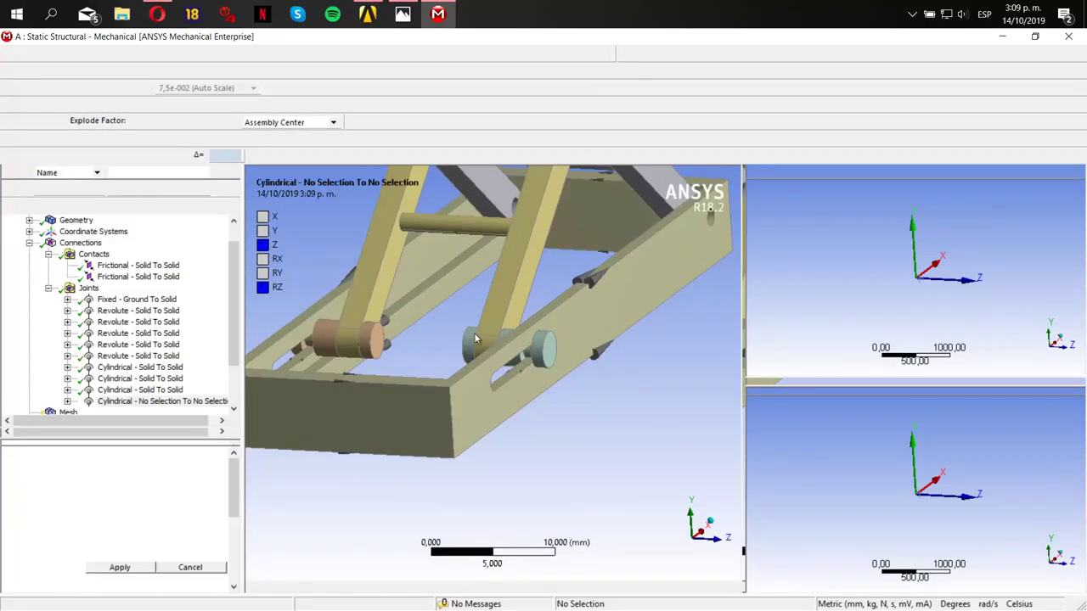
# - Assign the four inner faces of the base frame slot at the orange roller pin as the new joint's reference scope
pyautogui.click(158, 566)
pyautogui.click(459, 348)
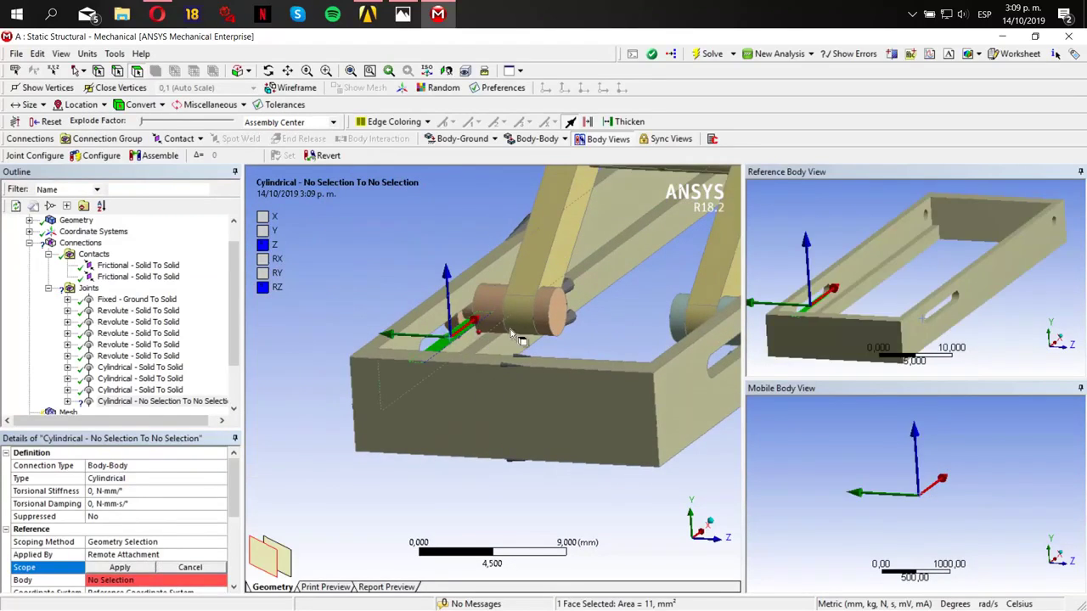
pyautogui.scroll(5, 976, 281)
pyautogui.moveTo(925, 280)
pyautogui.mouseDown(button='middle')
pyautogui.moveTo(968, 281)
pyautogui.moveTo(921, 284)
pyautogui.mouseUp(button='middle')
pyautogui.keyDown('ctrl'); pyautogui.click(815, 256); pyautogui.keyUp('ctrl')
pyautogui.scroll(-6, 892, 260)
pyautogui.scroll(6, 900, 288)
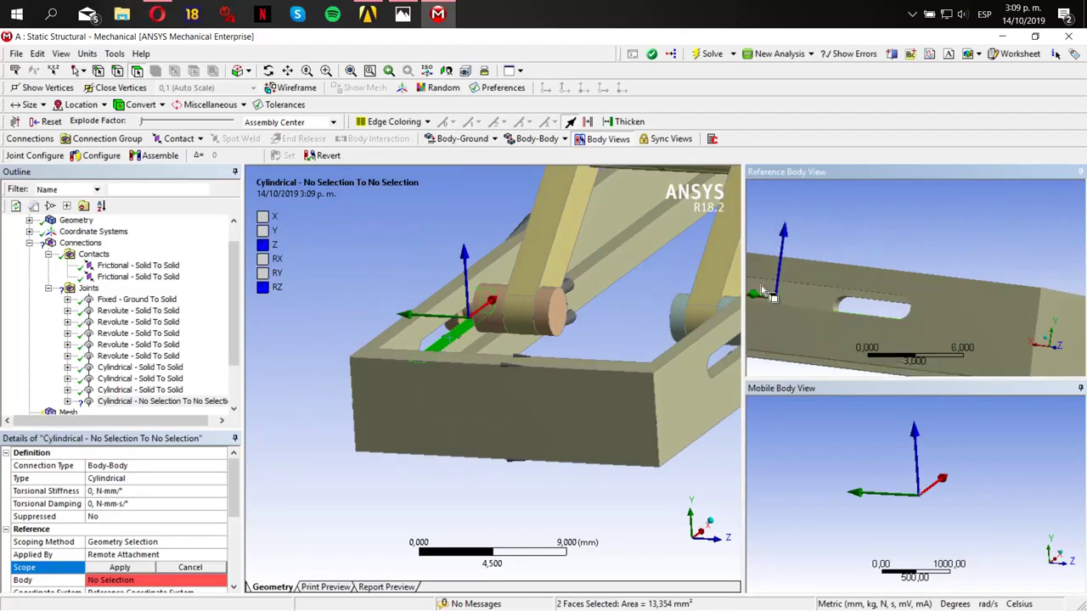
pyautogui.moveTo(858, 298); pyautogui.dragTo(854, 259, button='middle')
pyautogui.keyDown('ctrl'); pyautogui.click(869, 295); pyautogui.keyUp('ctrl')
pyautogui.scroll(-8, 875, 288)
pyautogui.scroll(3, 883, 263)
pyautogui.scroll(3, 903, 231)
pyautogui.scroll(2, 904, 231)
pyautogui.keyDown('ctrl'); pyautogui.click(854, 260); pyautogui.keyUp('ctrl')
pyautogui.scroll(-8, 852, 258)
pyautogui.click(110, 566)
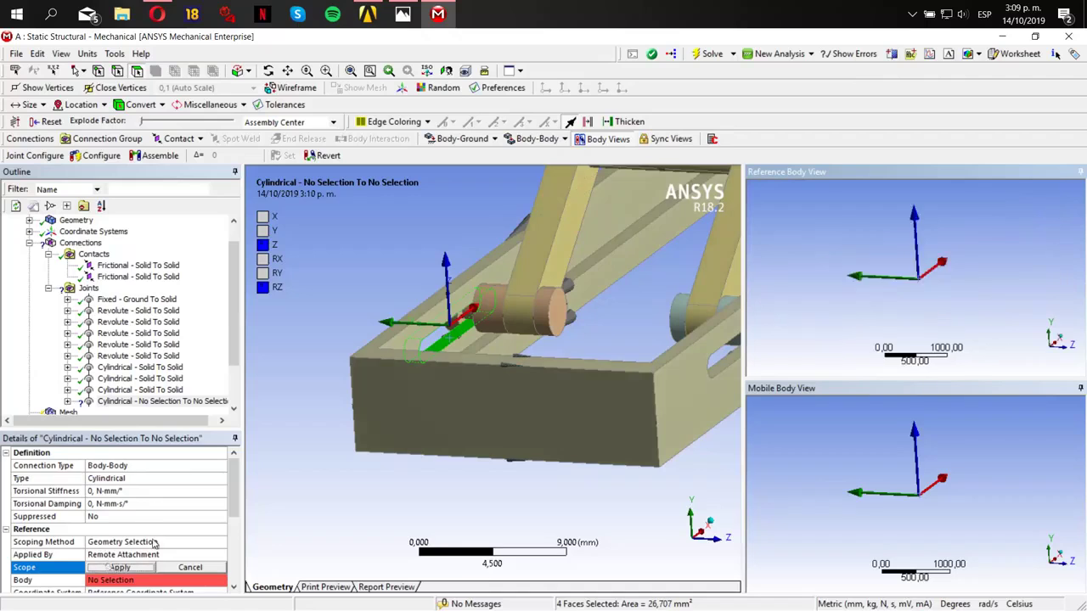
# - Reorient the joint's reference coordinate system with X up and Z along the slot, and scope its mobile side to the orange pin's cylindrical slot face
pyautogui.scroll(-1, 164, 519)
pyautogui.click(154, 556)
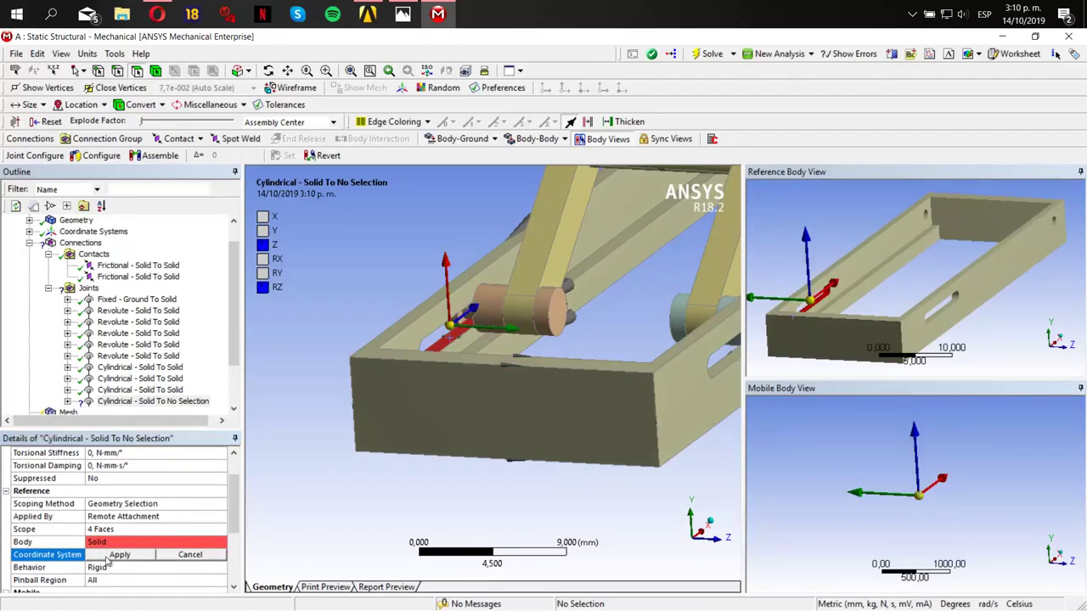
pyautogui.click(119, 554)
pyautogui.click(477, 320)
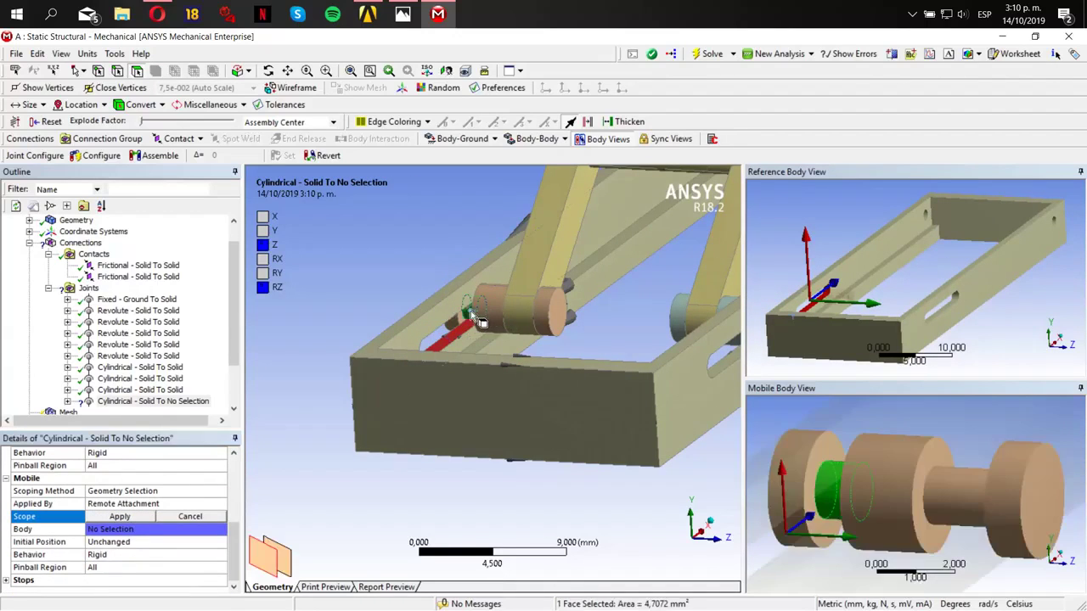
pyautogui.click(119, 516)
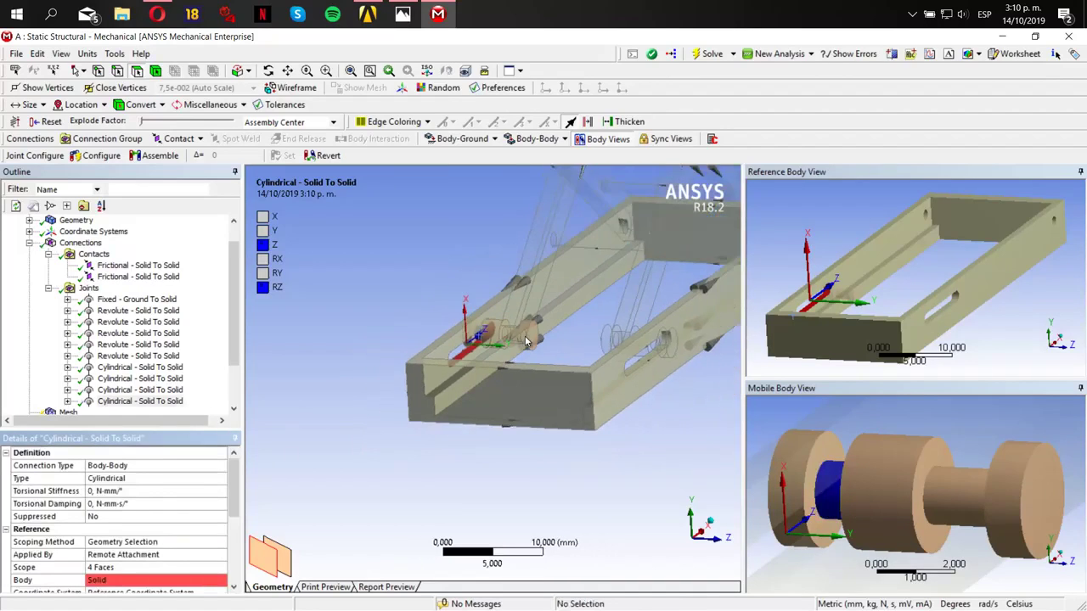
# - Examine where the two base roller pins meet the yellow scissor arms, checking the inner pin faces and arm faces
pyautogui.moveTo(542, 379); pyautogui.dragTo(552, 348, button='middle')
pyautogui.click(89, 288)
pyautogui.click(552, 349)
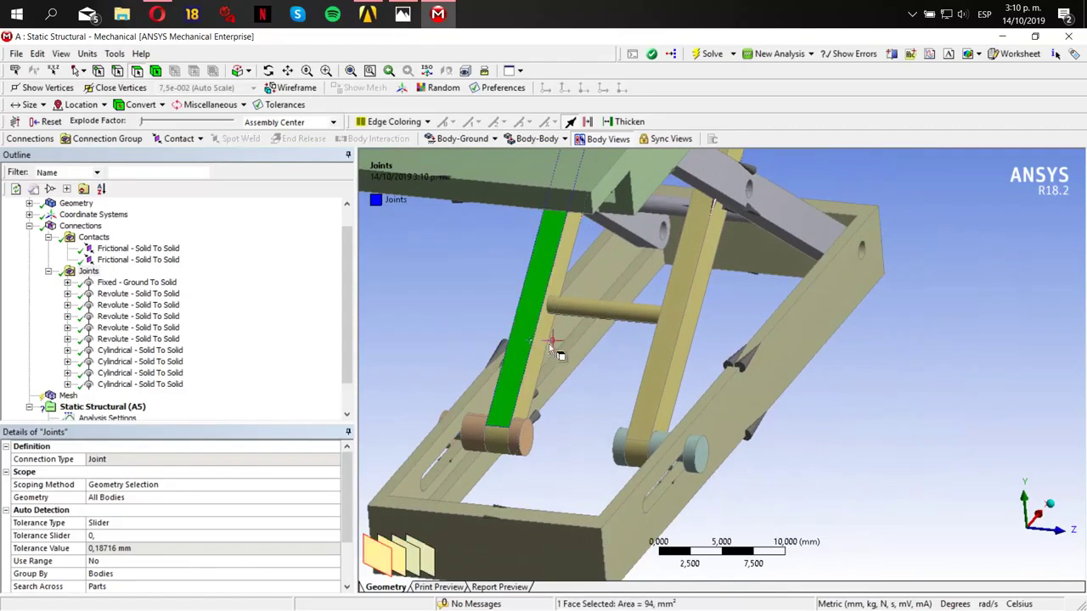
pyautogui.keyDown('ctrl'); pyautogui.click(660, 371); pyautogui.keyUp('ctrl')
pyautogui.click(519, 444)
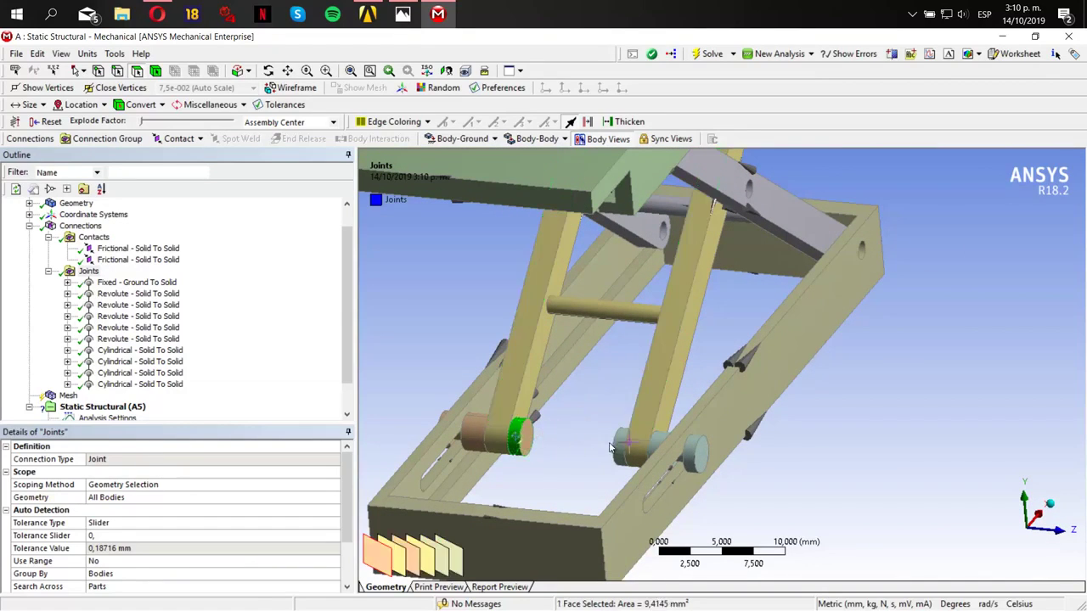
pyautogui.keyDown('ctrl'); pyautogui.click(624, 448); pyautogui.keyUp('ctrl')
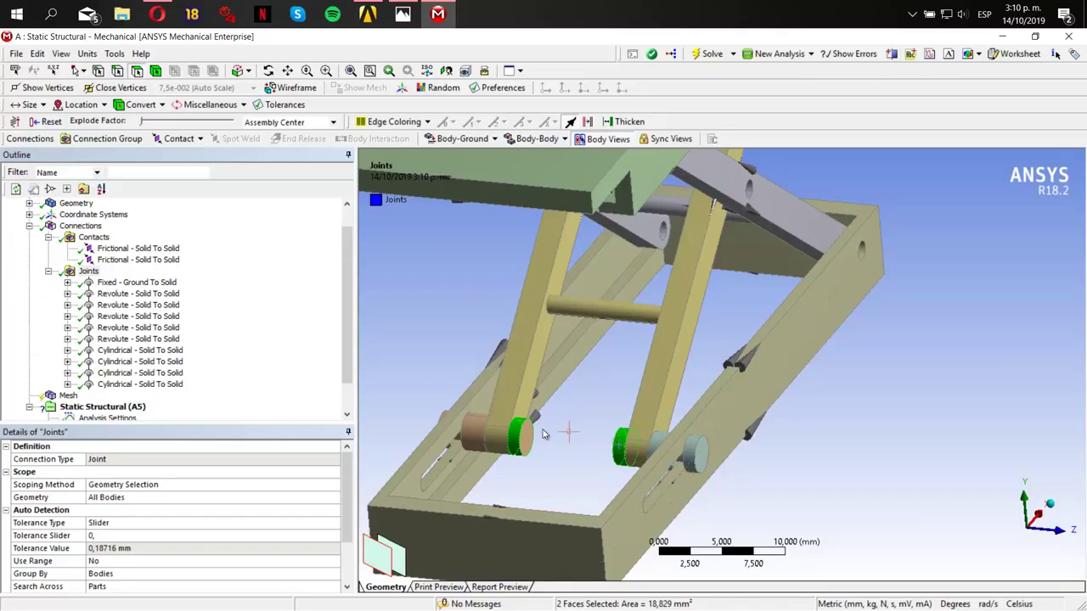
pyautogui.moveTo(544, 434); pyautogui.dragTo(208, 380, button='middle')
# - Add a body-body revolute joint with the orange pin's narrow cylindrical face inside the yellow arm as its reference scope
pyautogui.click(89, 271)
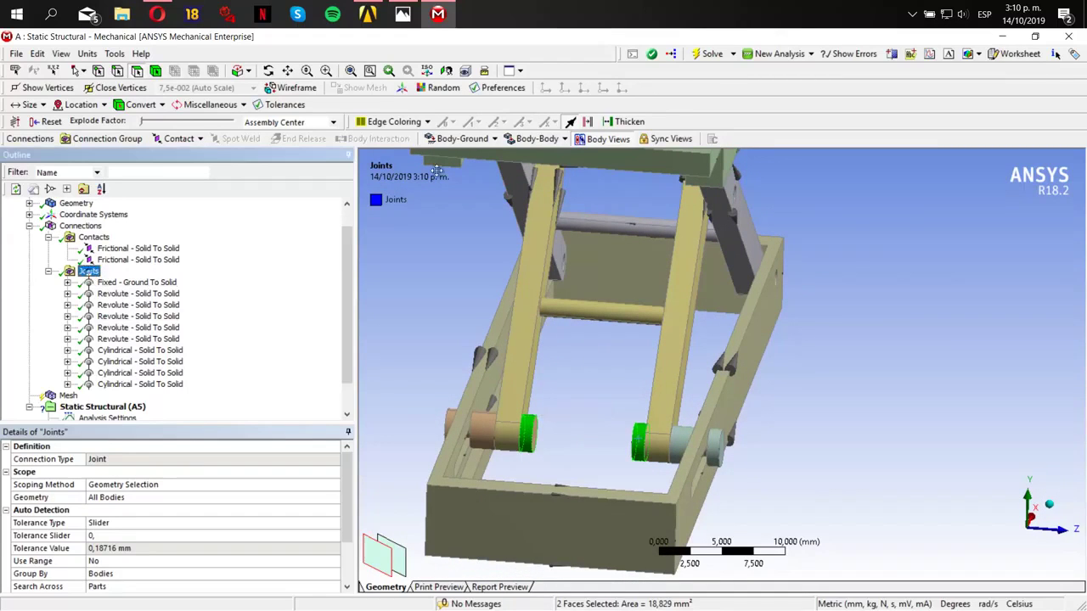
pyautogui.click(520, 140)
pyautogui.click(543, 163)
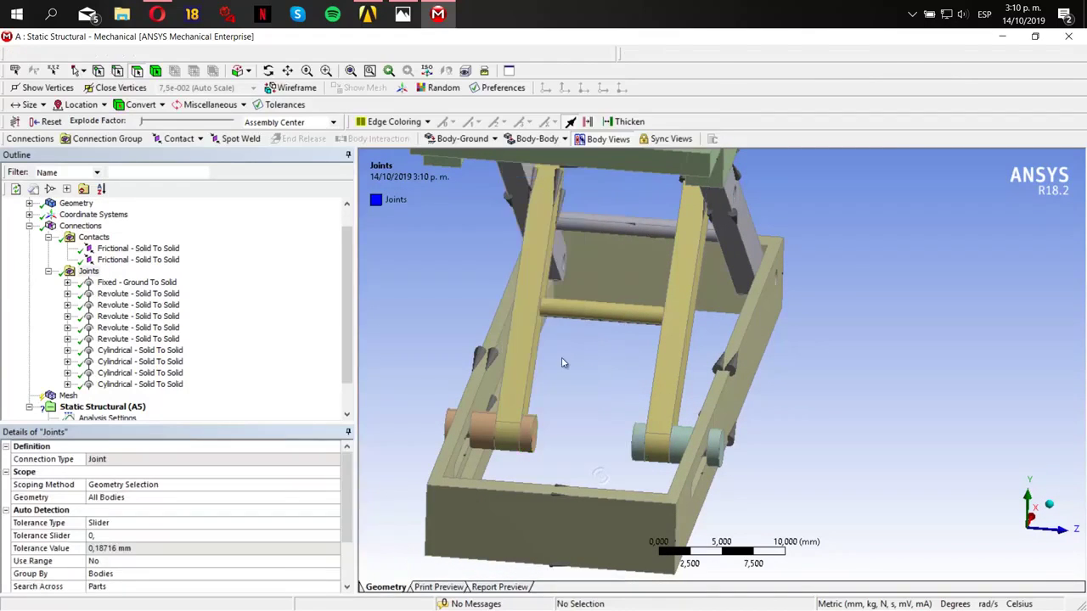
pyautogui.click(539, 140)
pyautogui.click(544, 172)
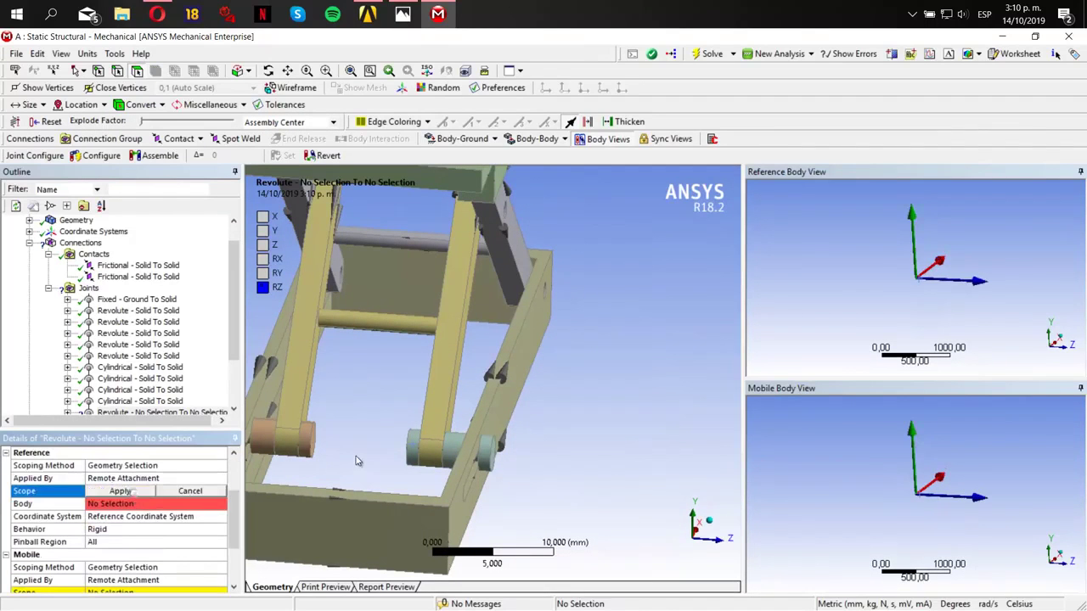
pyautogui.scroll(3, 356, 458)
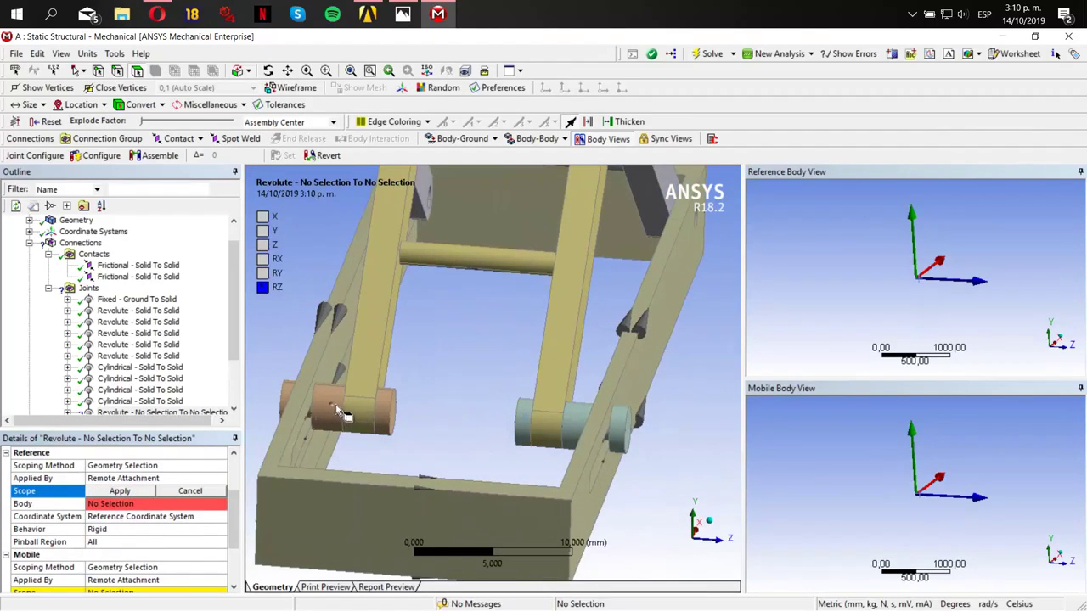
pyautogui.click(344, 415)
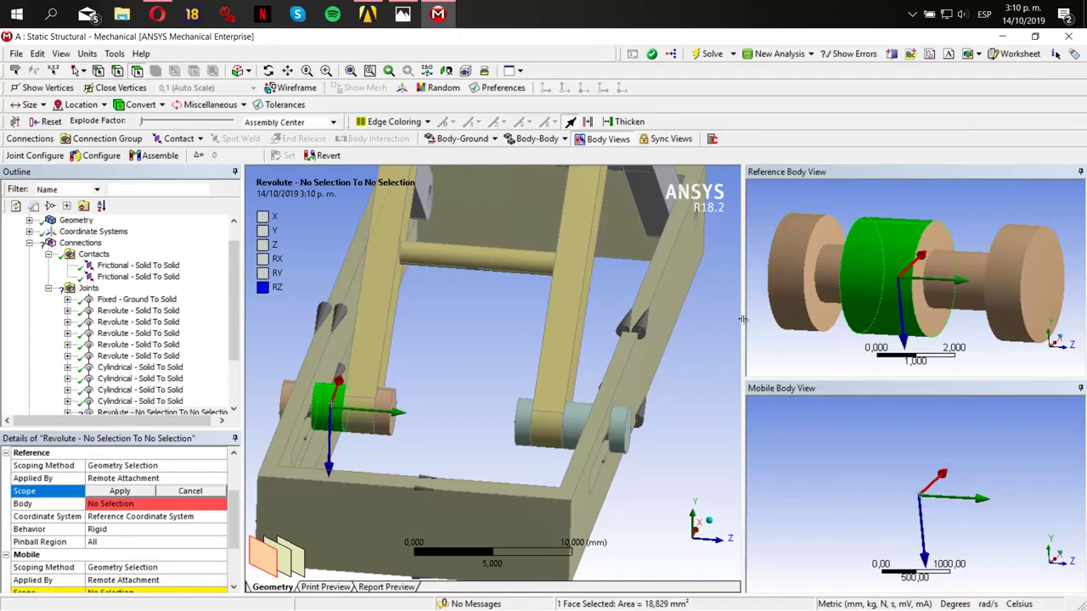
pyautogui.click(950, 289)
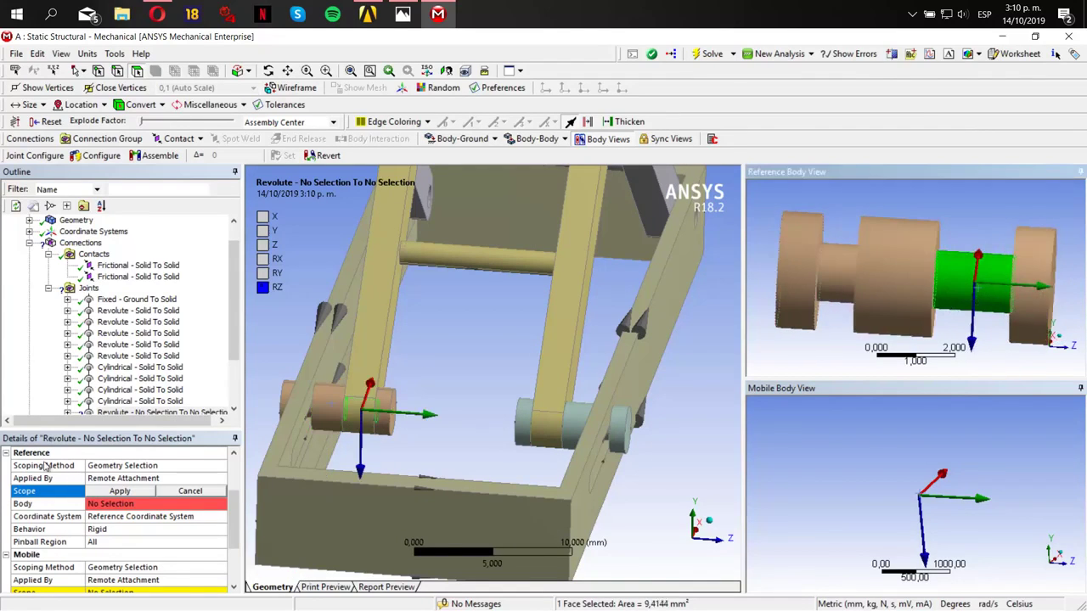
pyautogui.click(101, 492)
# - Scope the revolute joint's mobile side to the hole face at the lower end of the yellow arm
pyautogui.scroll(-1, 113, 520)
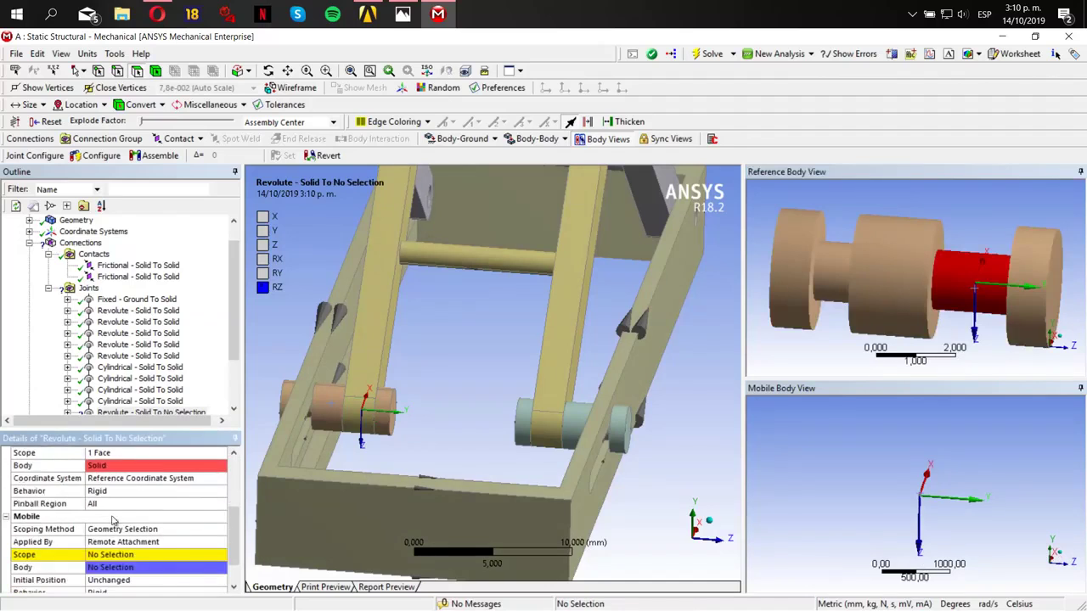
pyautogui.click(111, 553)
pyautogui.click(371, 377)
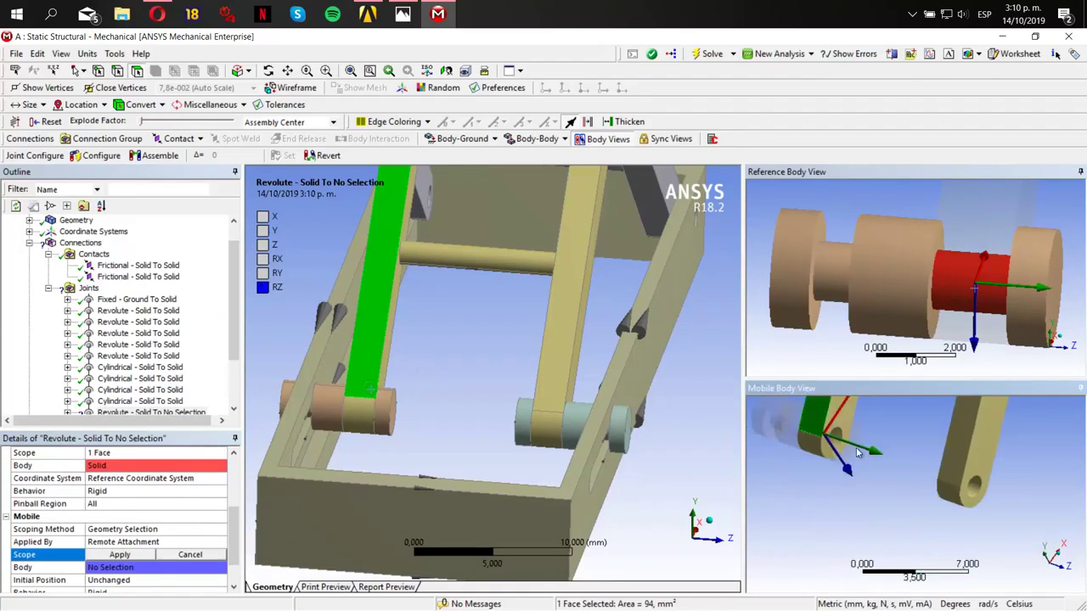
pyautogui.click(839, 438)
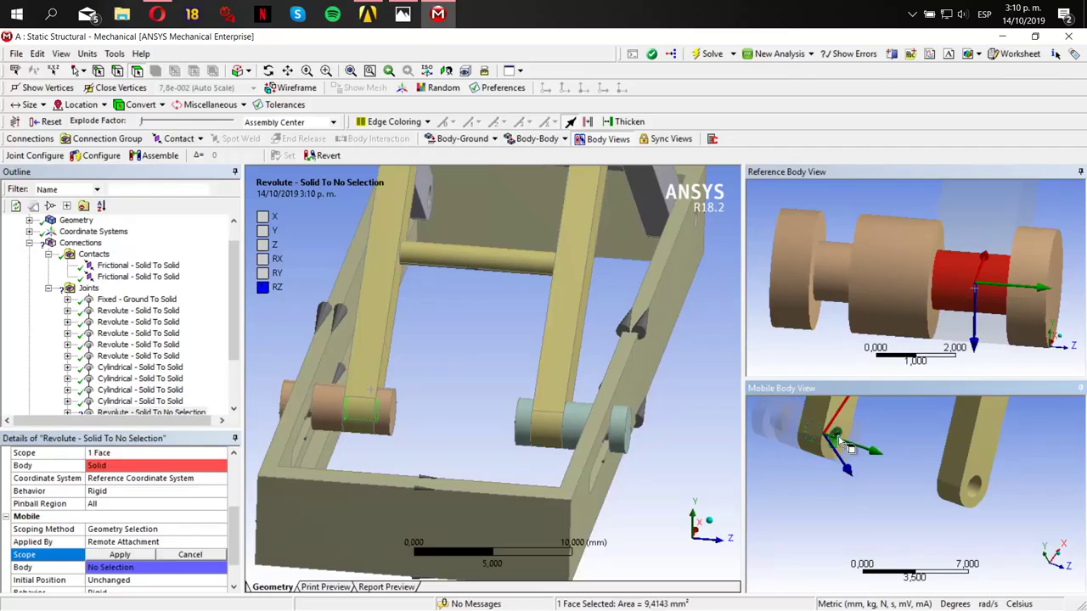
pyautogui.click(119, 556)
# - Reorient the revolute joint's reference coordinate system so that Z runs along the orange pin's axis
pyautogui.scroll(5, 377, 409)
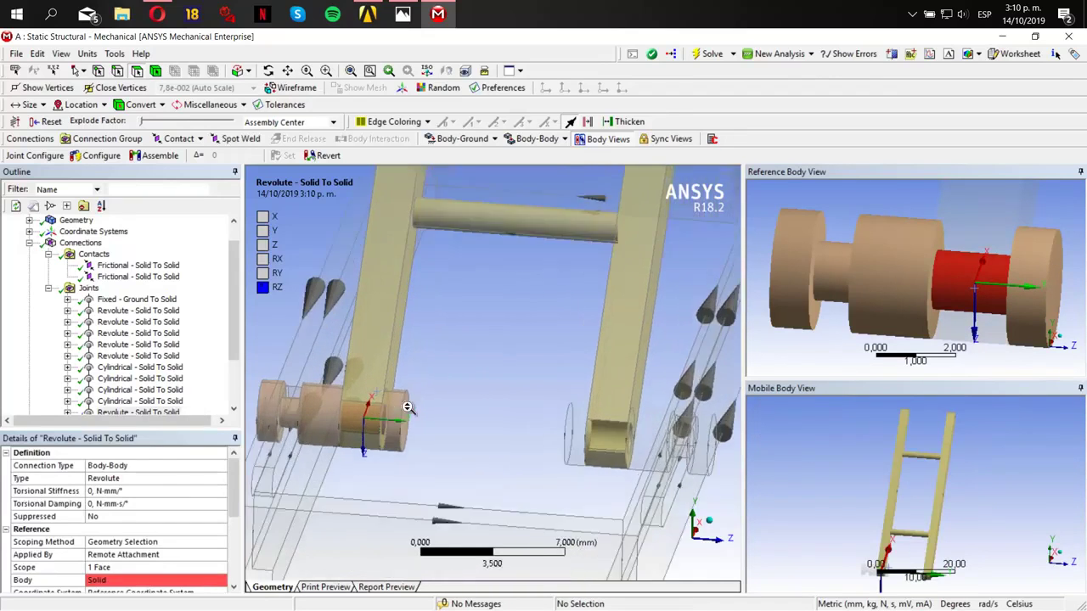
pyautogui.scroll(-2, 146, 537)
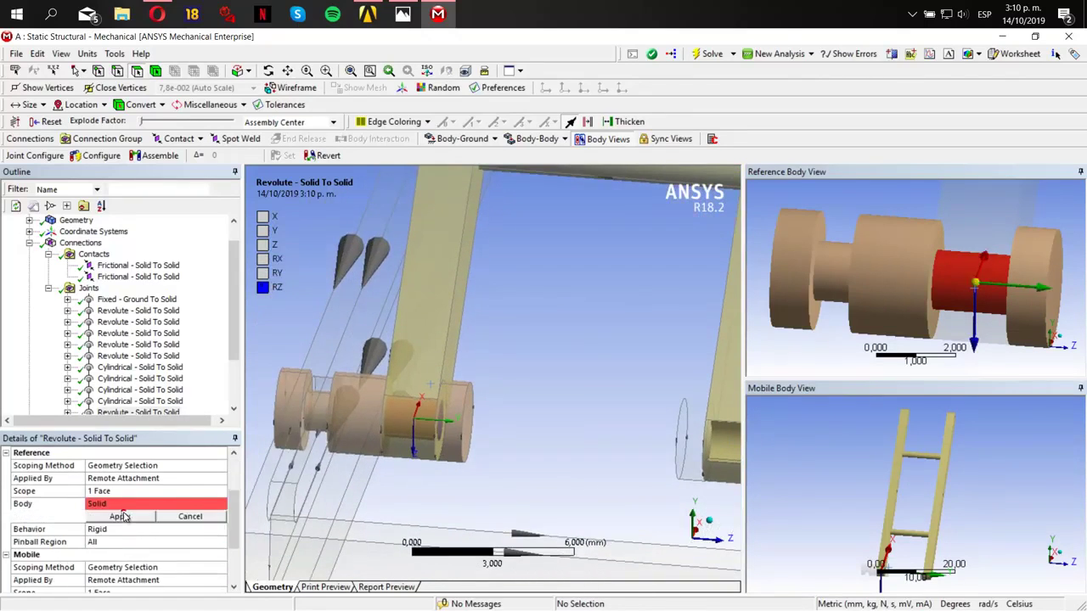
pyautogui.click(123, 517)
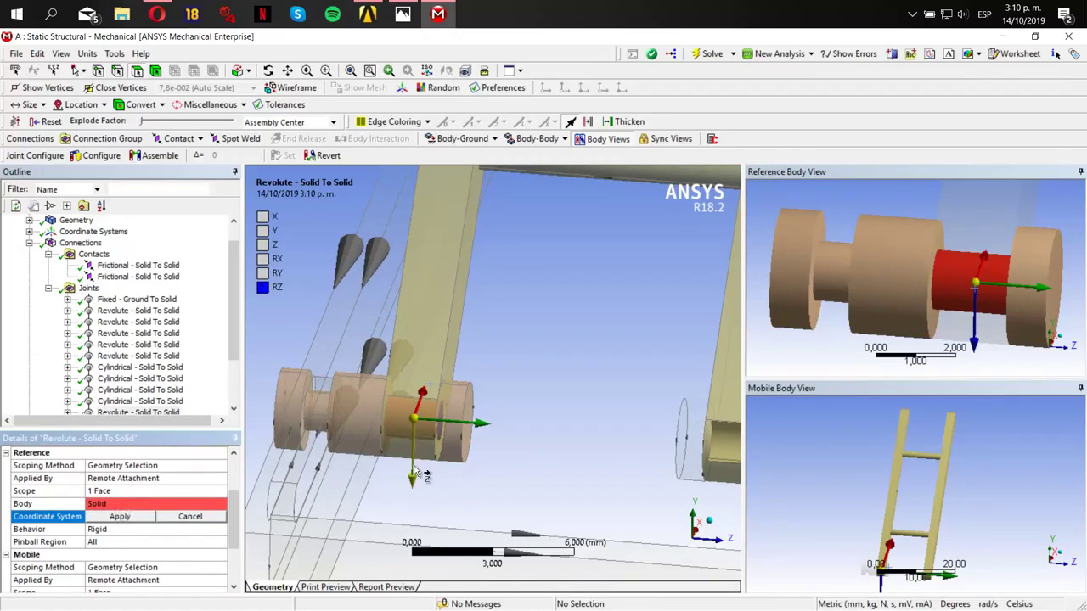
pyautogui.click(122, 517)
pyautogui.moveTo(478, 425); pyautogui.dragTo(299, 416, button='middle')
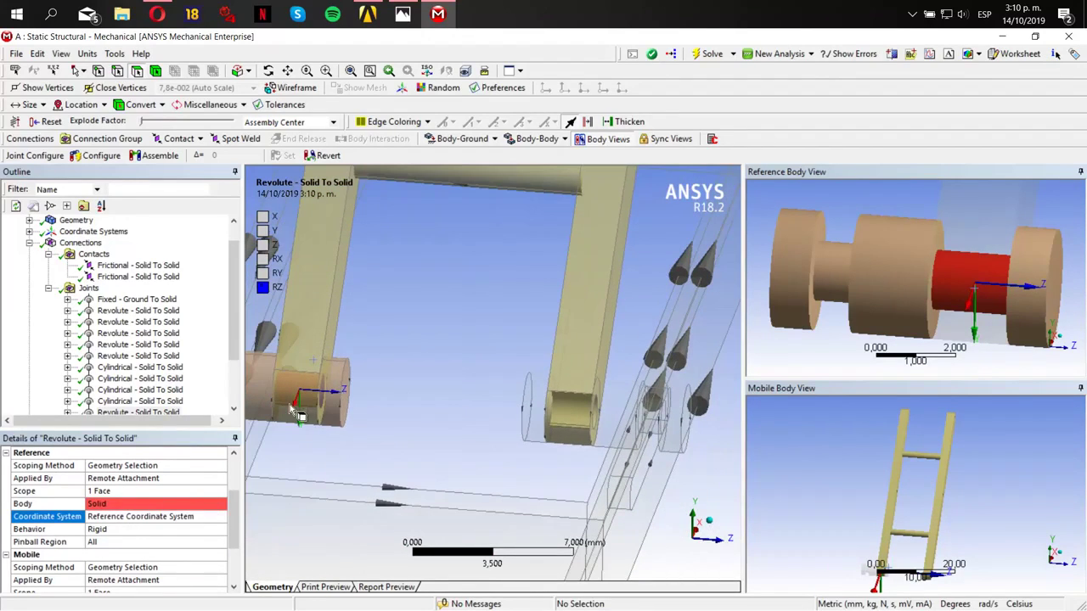
# - Add another body-body revolute joint with the blue pin's narrow cylindrical face inside the yellow arm as its reference scope
pyautogui.click(88, 290)
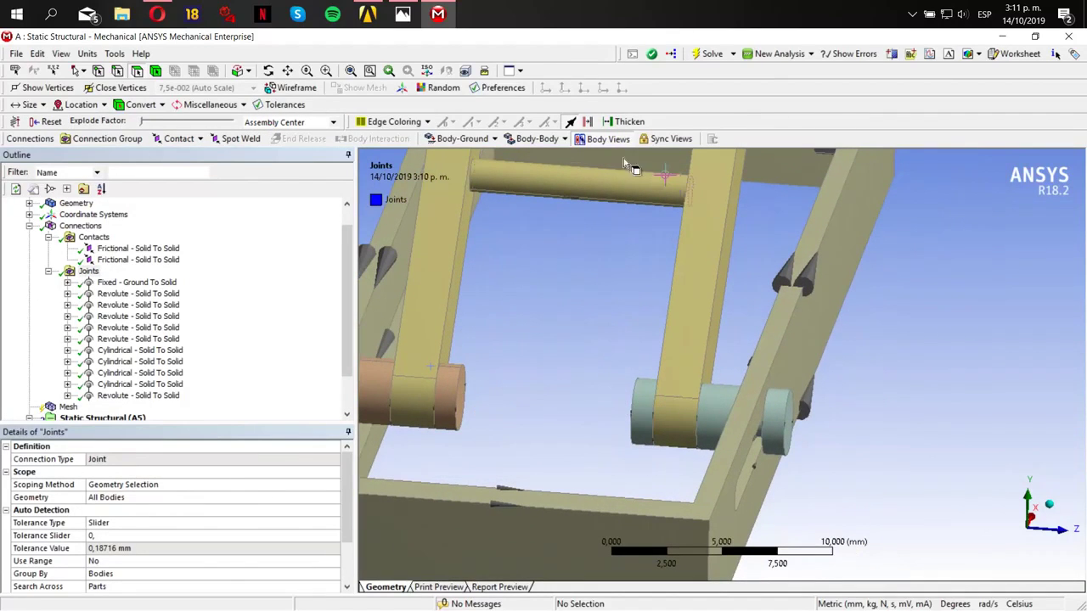
pyautogui.click(537, 138)
pyautogui.click(531, 169)
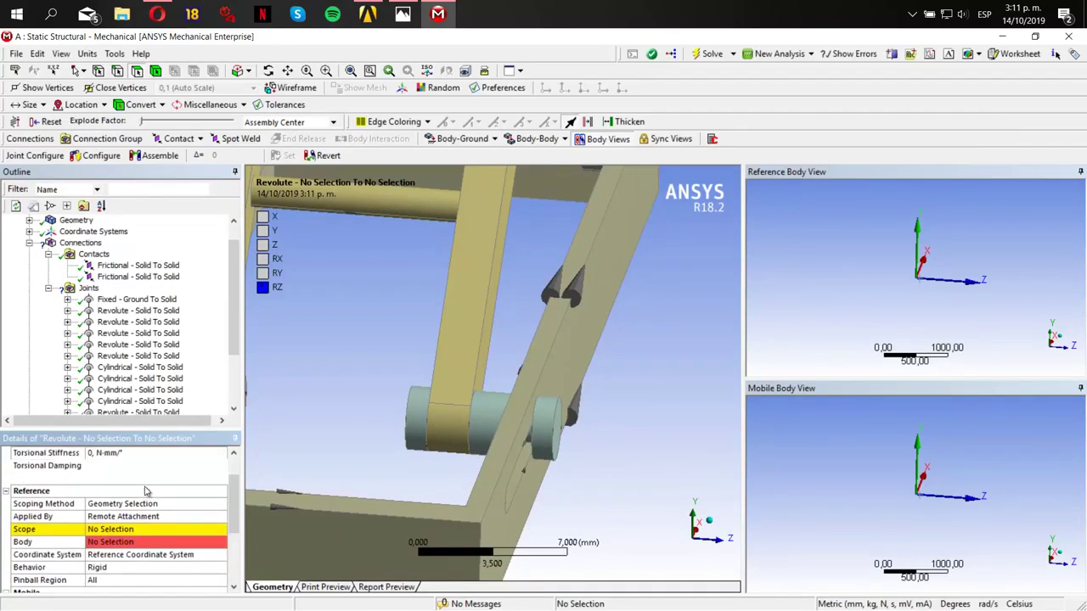
pyautogui.click(144, 529)
pyautogui.click(487, 431)
pyautogui.click(848, 281)
pyautogui.click(129, 529)
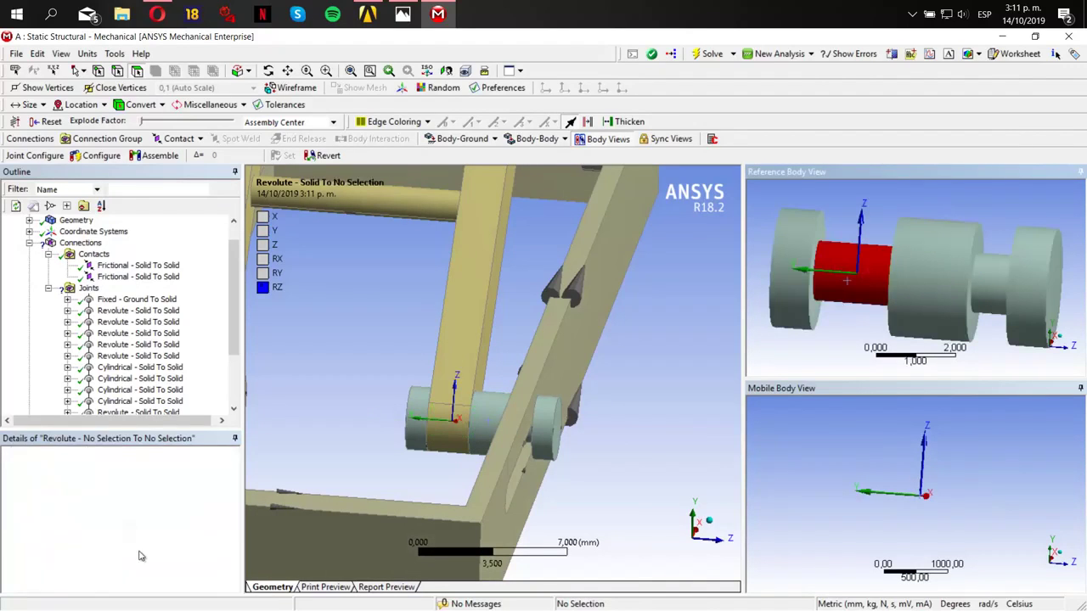
# - Align the new joint's reference Z axis with the blue pin's axis and scope its mobile side to the yellow arm's lower-end face
pyautogui.click(438, 419)
pyautogui.moveTo(454, 425); pyautogui.dragTo(573, 455, button='middle')
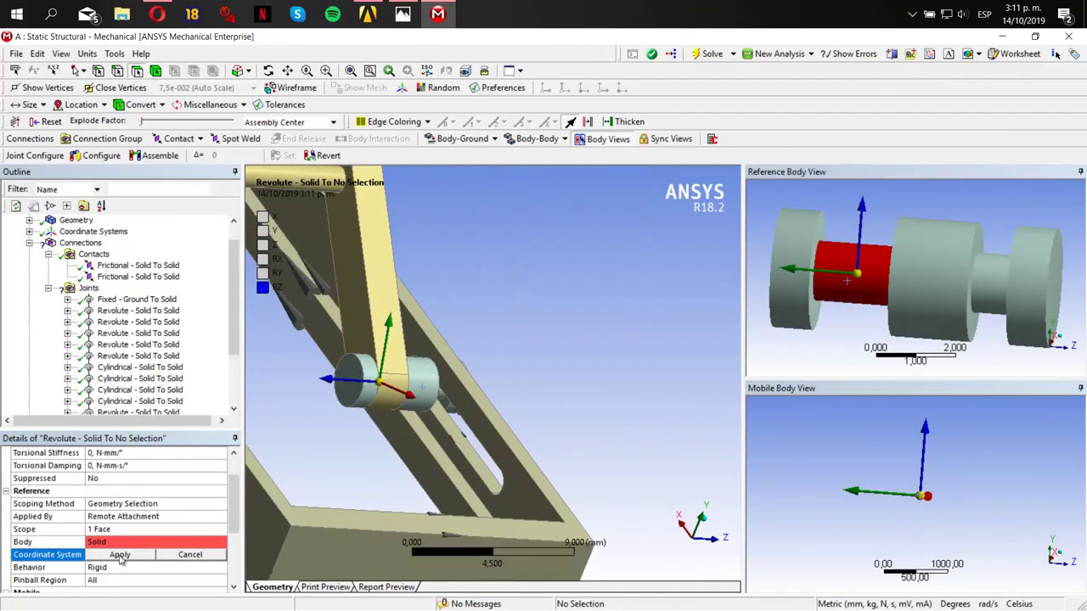
pyautogui.click(121, 556)
pyautogui.scroll(-3, 144, 540)
pyautogui.click(144, 517)
pyautogui.click(387, 389)
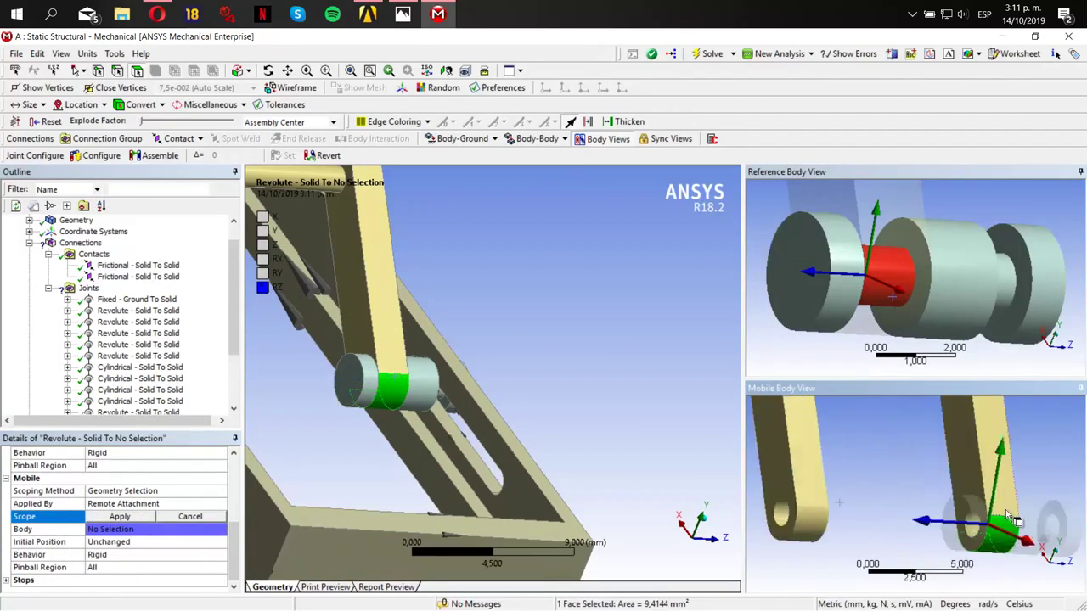
pyautogui.click(121, 517)
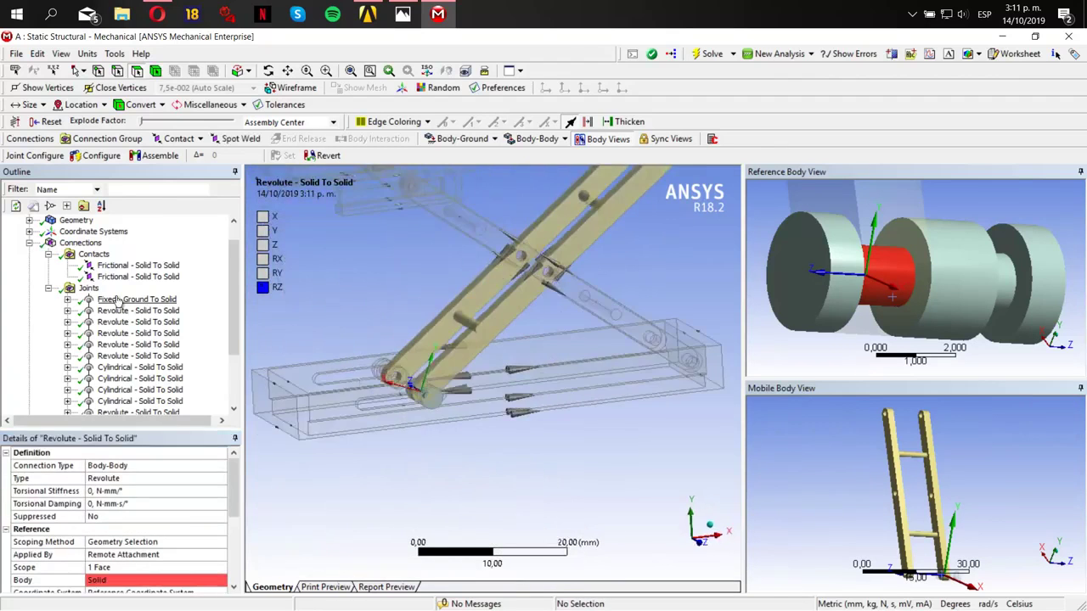
# - Test the rotation of the revolute joint between the grey arm and the base frame in configure mode
pyautogui.click(88, 288)
pyautogui.scroll(-3, 570, 309)
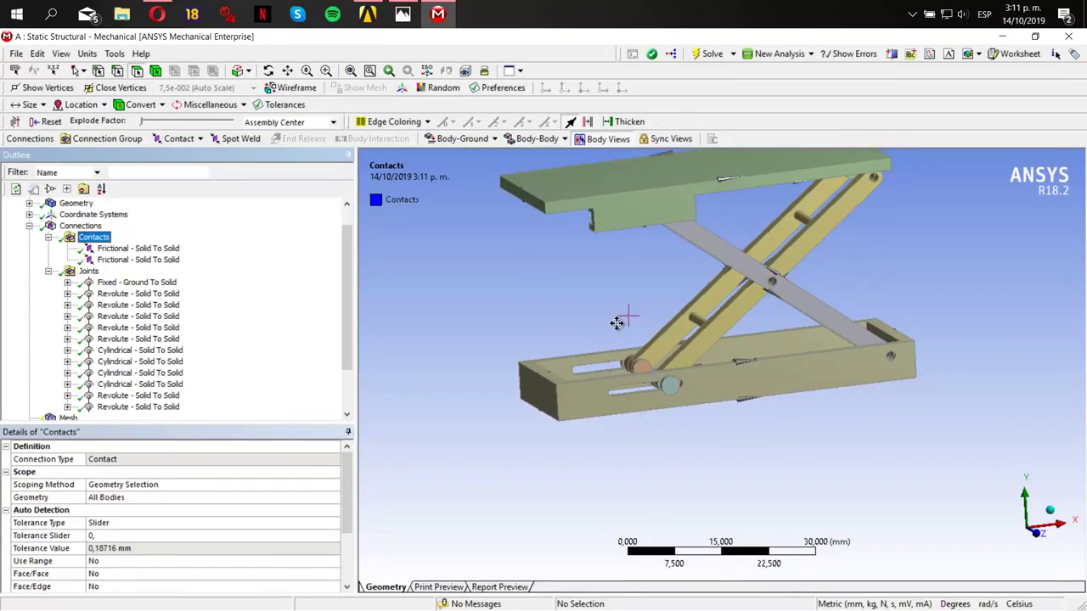
pyautogui.keyDown('ctrl'); pyautogui.moveTo(616, 321); pyautogui.dragTo(637, 350, button='middle'); pyautogui.keyUp('ctrl')
pyautogui.moveTo(637, 349); pyautogui.dragTo(577, 366, button='middle')
pyautogui.click(149, 293)
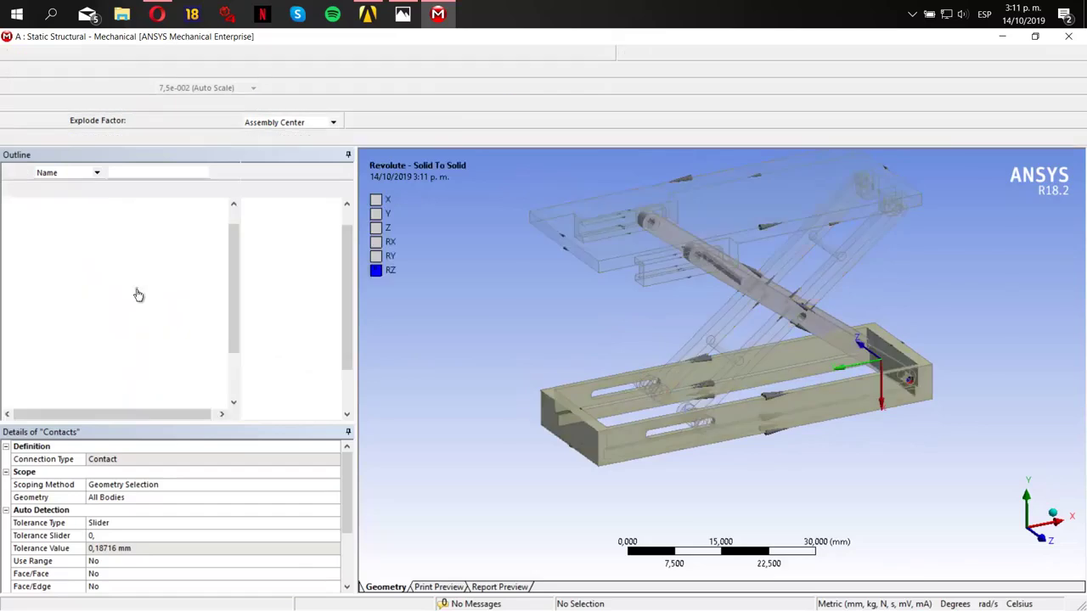
pyautogui.scroll(2, 545, 385)
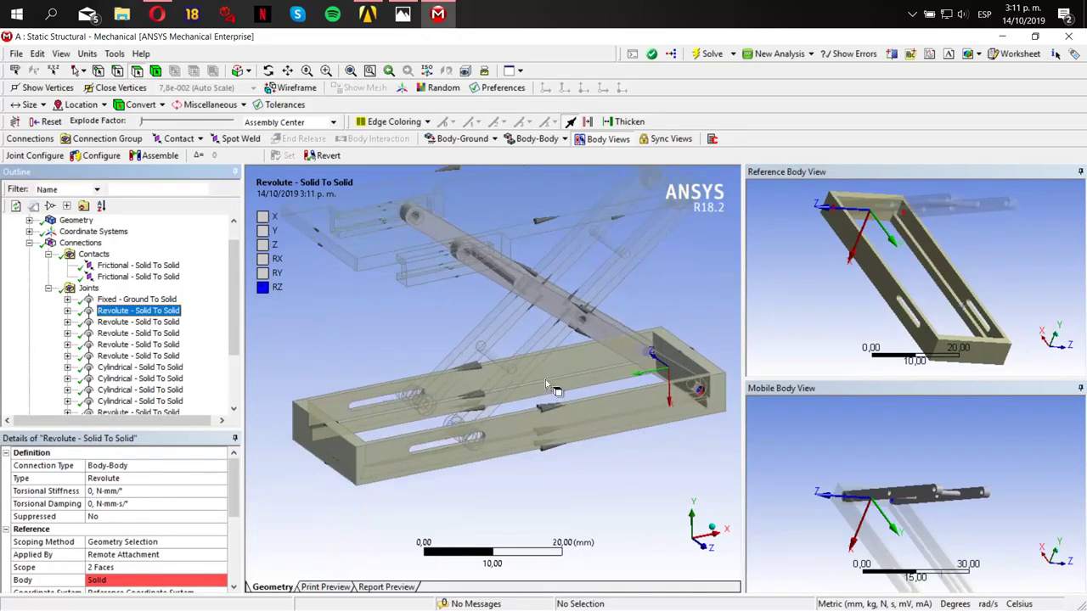
pyautogui.scroll(-4, 602, 408)
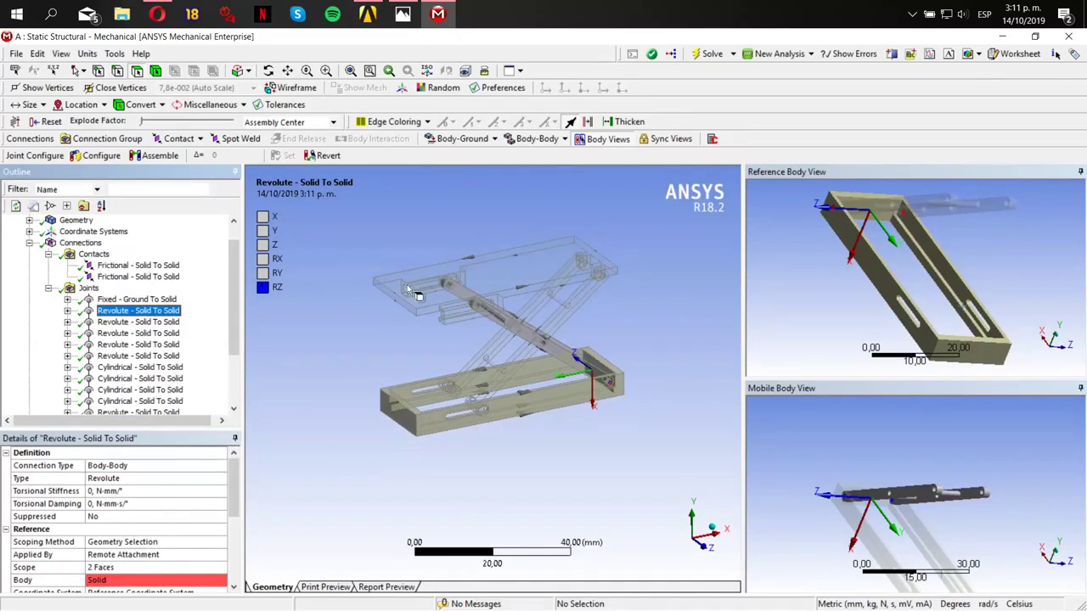
pyautogui.click(101, 156)
pyautogui.moveTo(529, 408)
pyautogui.mouseDown()
pyautogui.moveTo(545, 435)
pyautogui.moveTo(524, 428)
pyautogui.mouseUp()
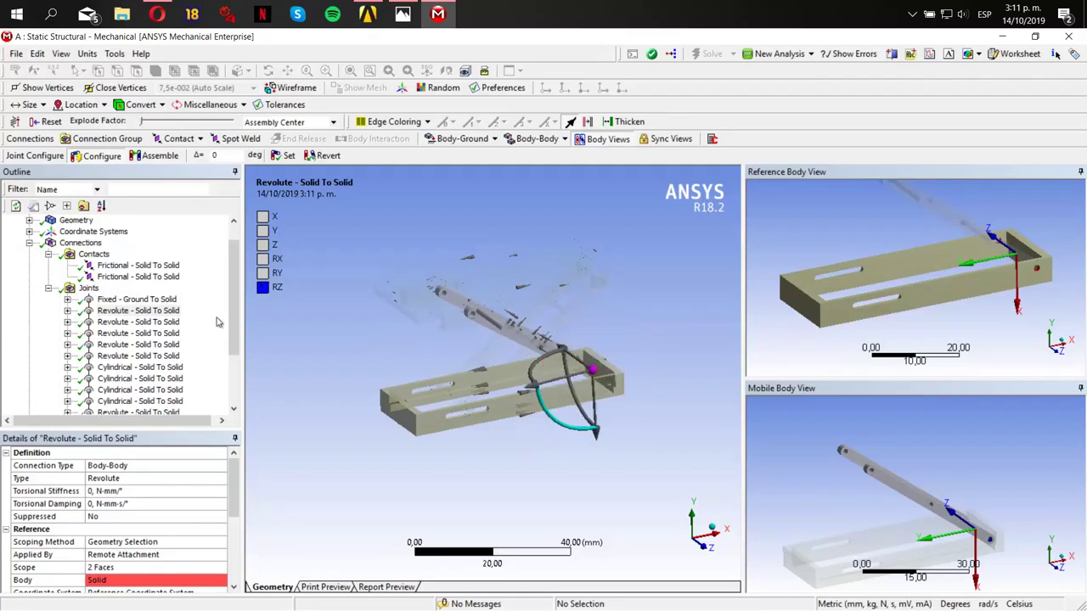
# - Collapse the Contacts and Joints groups and generate the scissor lift's mesh with the default settings
pyautogui.click(49, 288)
pyautogui.click(48, 260)
pyautogui.click(64, 282)
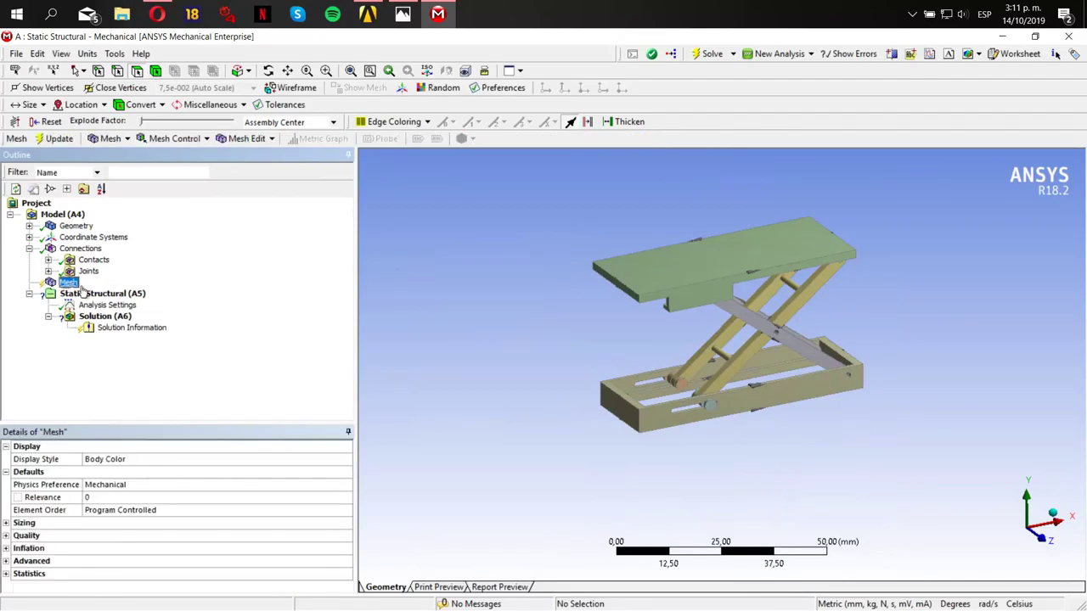
pyautogui.scroll(3, 600, 348)
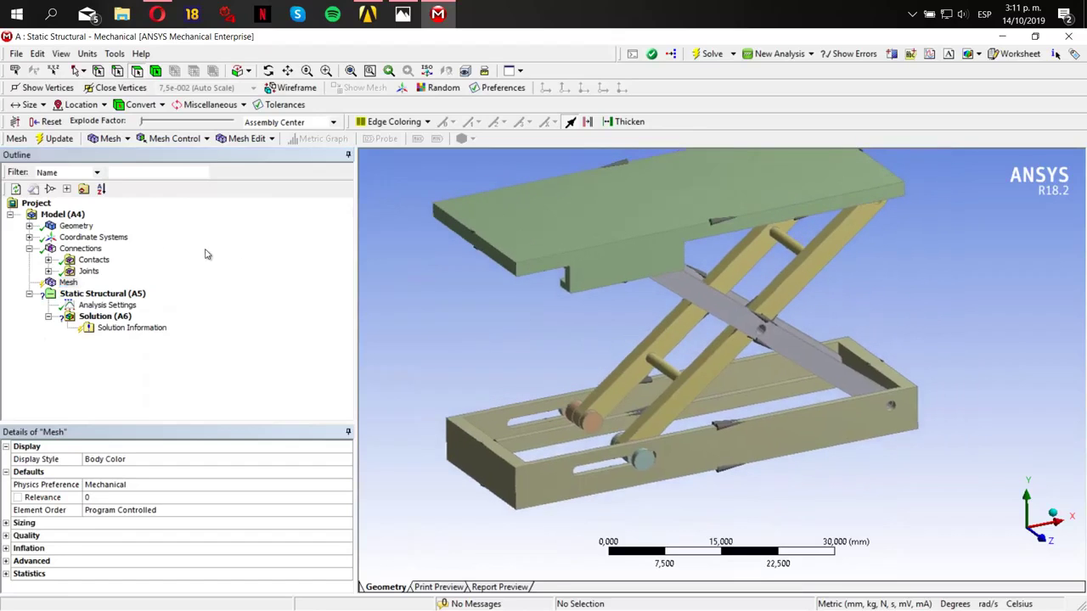
pyautogui.click(68, 282)
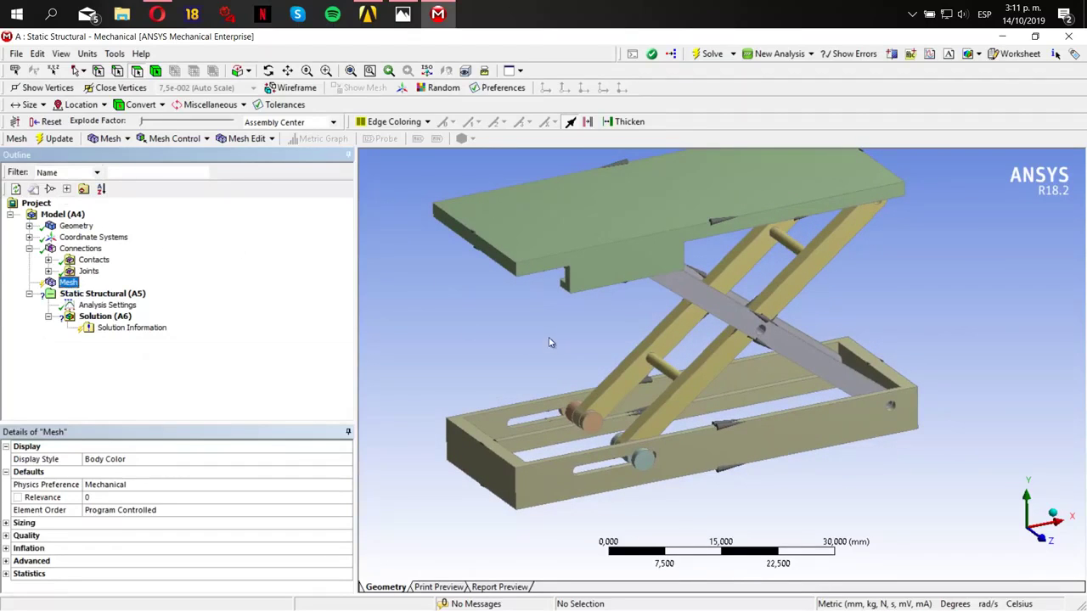
pyautogui.click(73, 141)
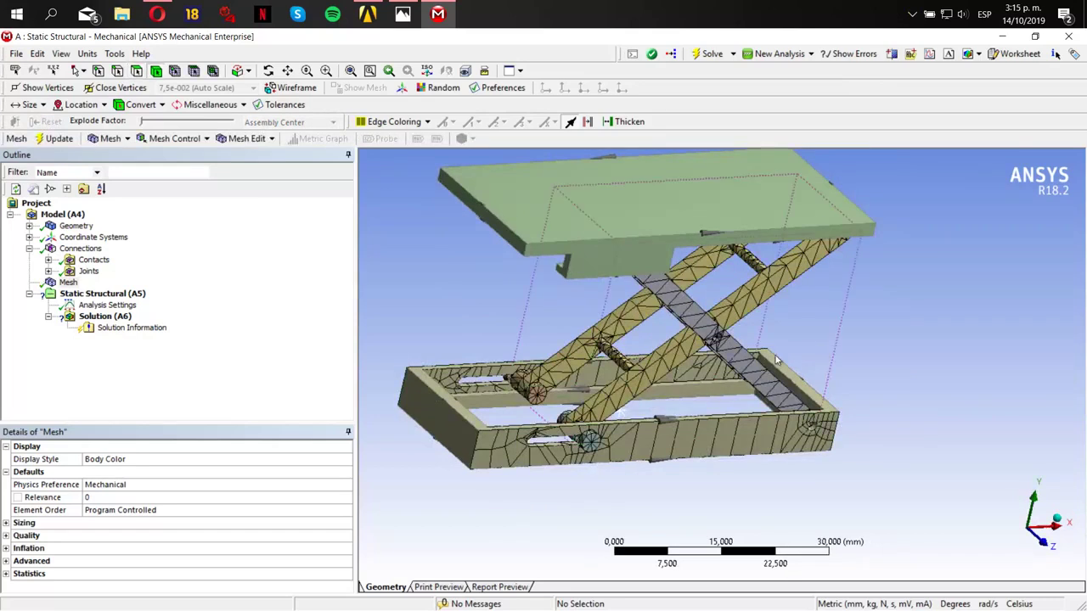
pyautogui.moveTo(793, 341); pyautogui.dragTo(730, 297, button='middle')
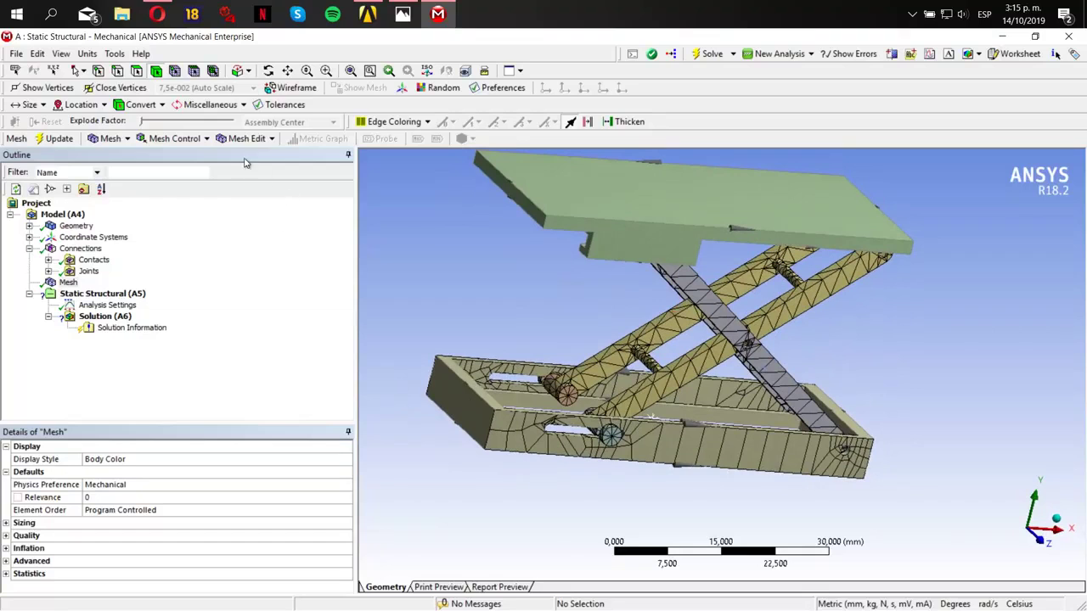
# - Insert a mesh Method control scoped to four bodies: the two scissor arm bodies and the two base roller pins
pyautogui.click(174, 139)
pyautogui.click(178, 152)
pyautogui.click(705, 363)
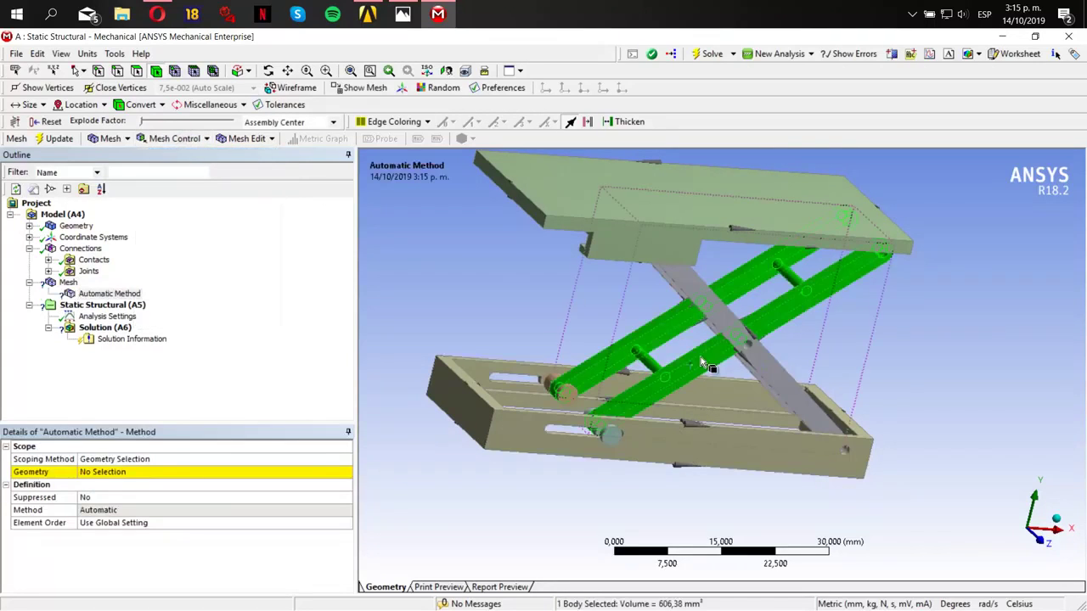
pyautogui.keyDown('ctrl'); pyautogui.click(719, 334); pyautogui.keyUp('ctrl')
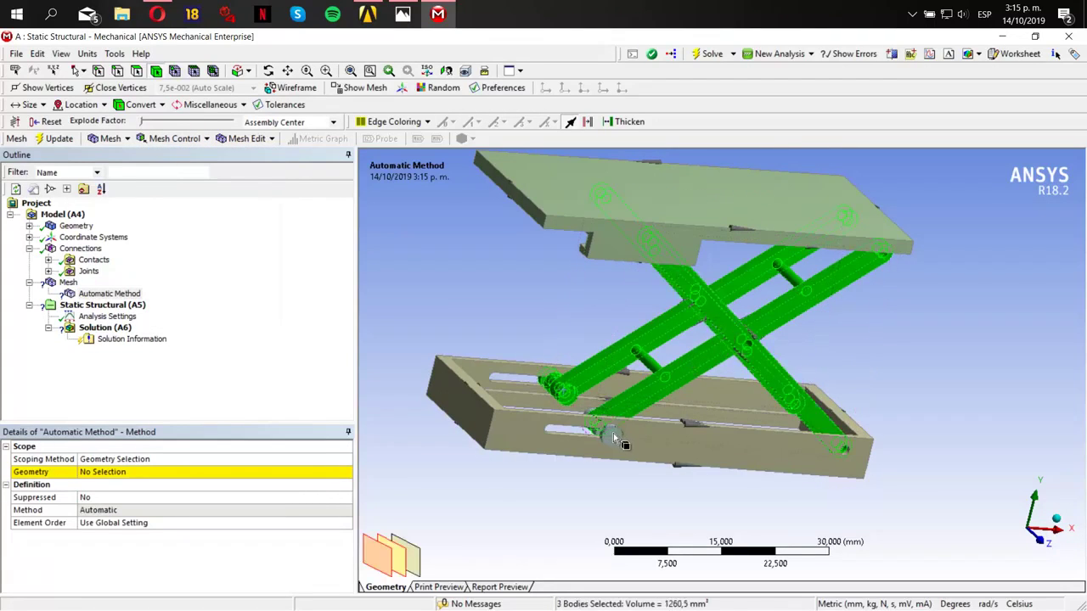
pyautogui.moveTo(739, 373); pyautogui.dragTo(717, 363, button='middle')
pyautogui.click(161, 473)
pyautogui.click(146, 472)
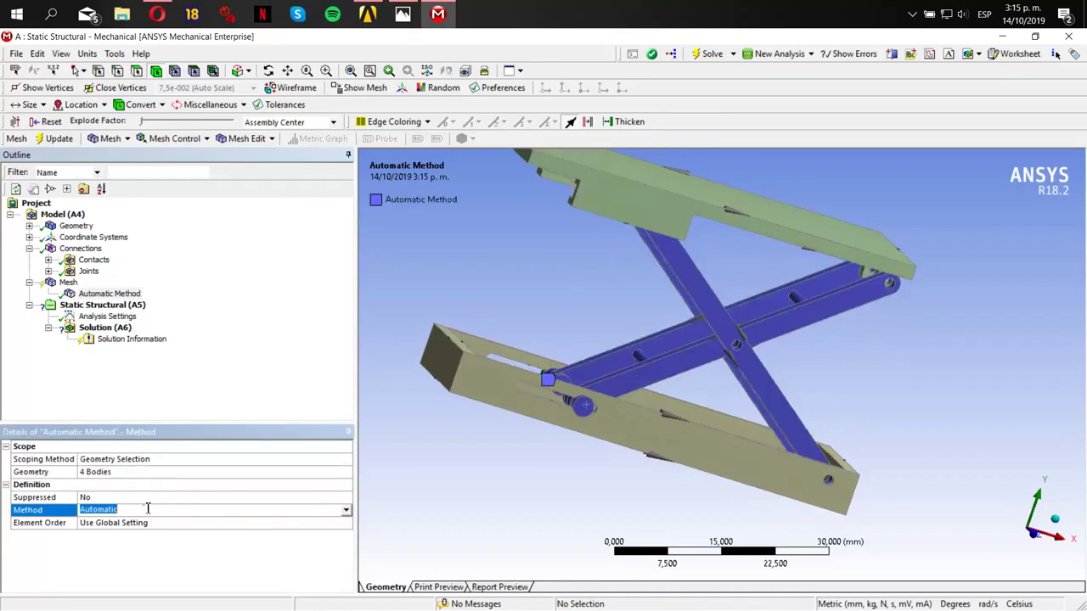
# - Set the four-body mesh method control to Hex Dominant
pyautogui.click(346, 510)
pyautogui.click(180, 543)
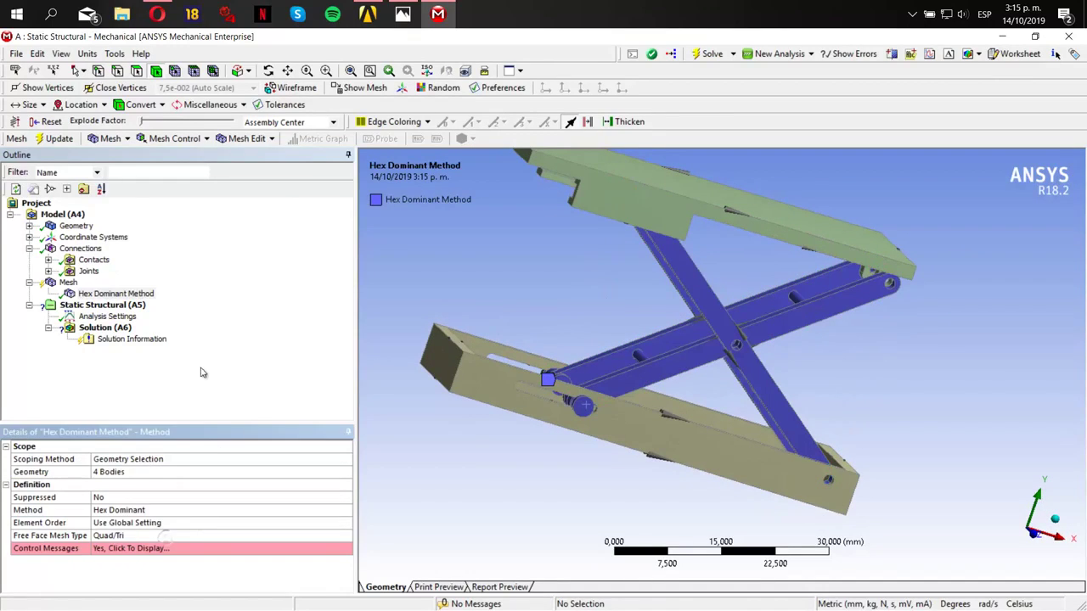
# - Insert a body sizing on both scissor arm bodies and both base roller pins, with 0.6 mm element size and Hard behavior
pyautogui.click(68, 282)
pyautogui.click(175, 139)
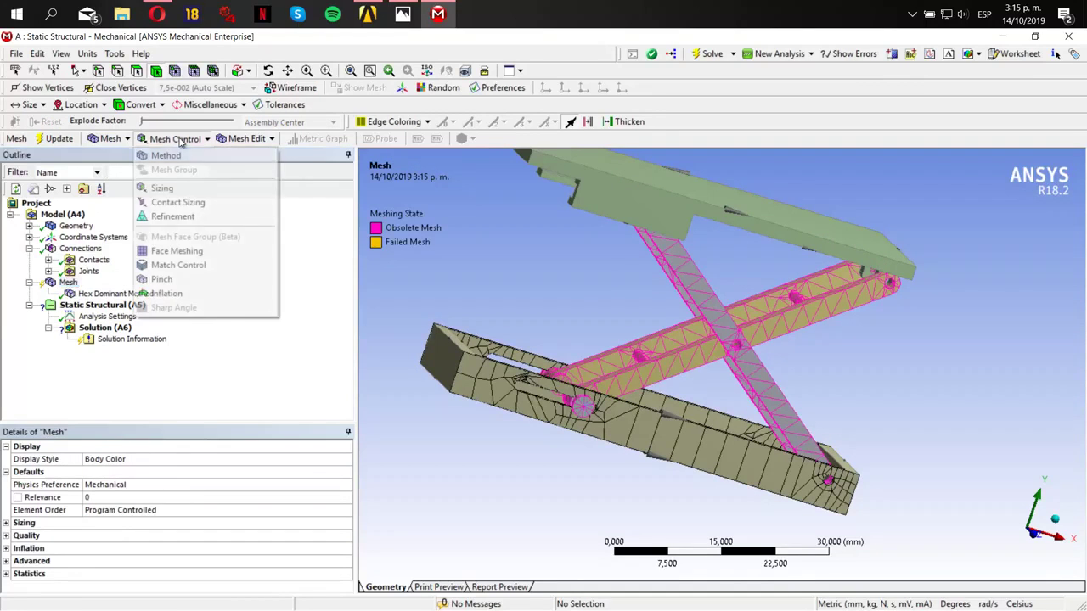
pyautogui.click(183, 188)
pyautogui.click(697, 347)
pyautogui.keyDown('ctrl'); pyautogui.click(712, 318); pyautogui.keyUp('ctrl')
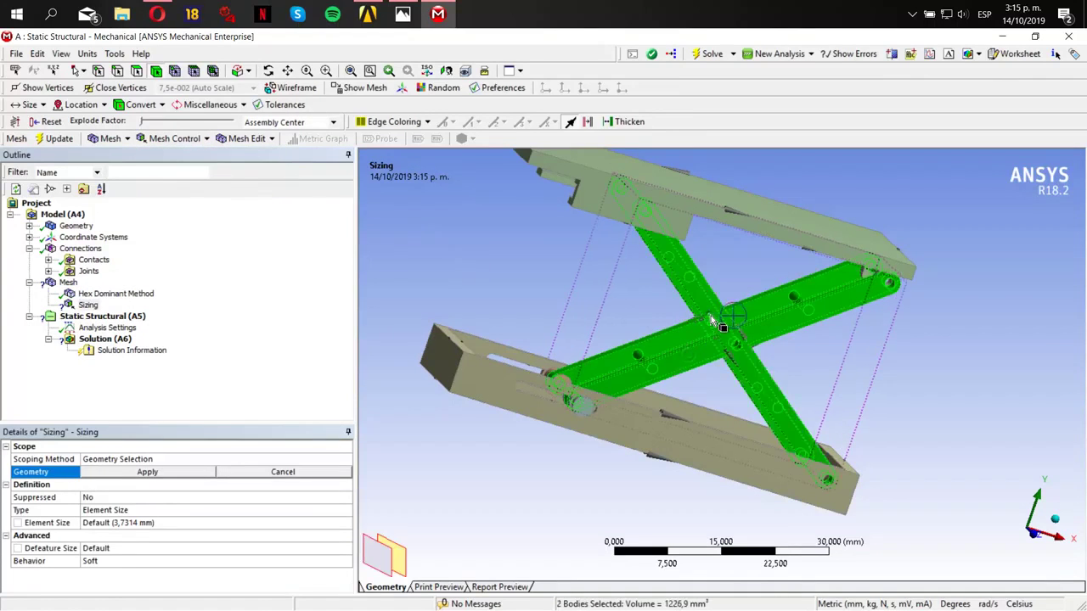
pyautogui.moveTo(722, 321); pyautogui.dragTo(740, 340, button='middle')
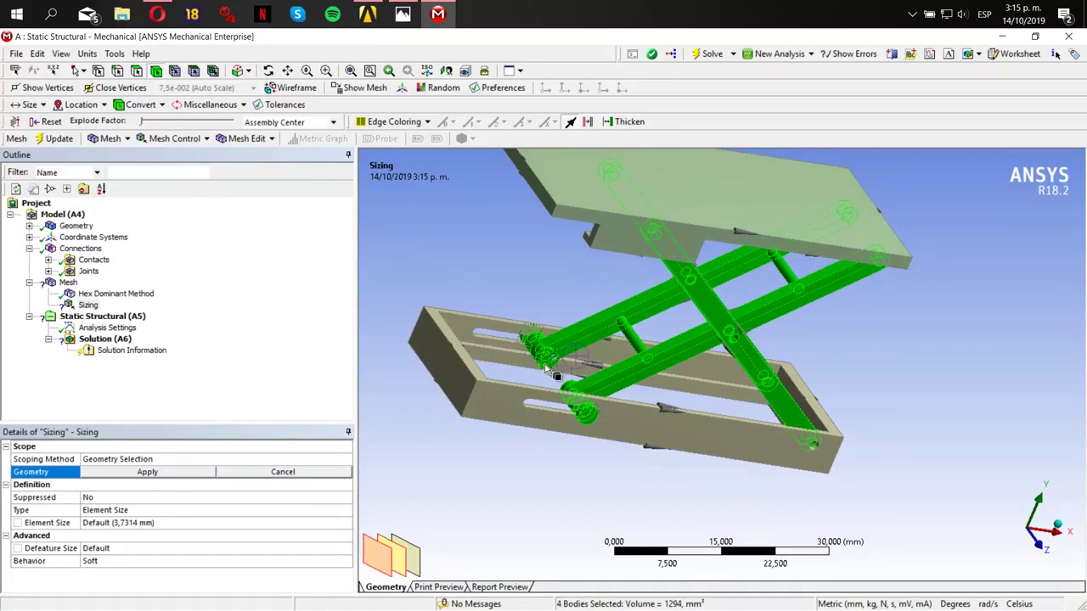
pyautogui.click(149, 472)
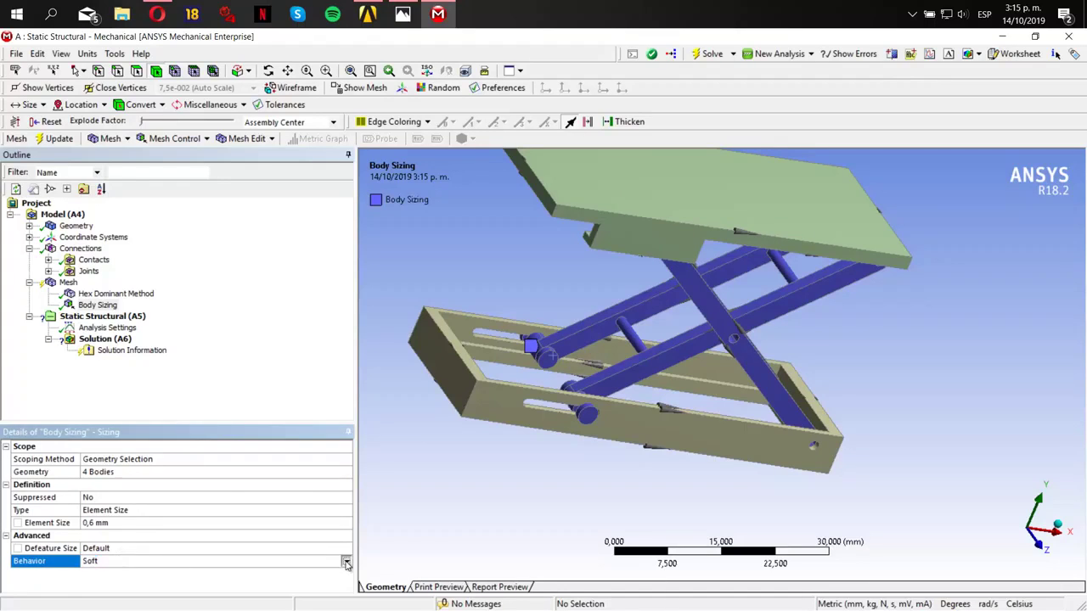
pyautogui.click(346, 563)
pyautogui.click(301, 575)
# - Regenerate the mesh with the hex dominant method and body sizing, and inspect the elements on the arms and roller pins
pyautogui.click(68, 282)
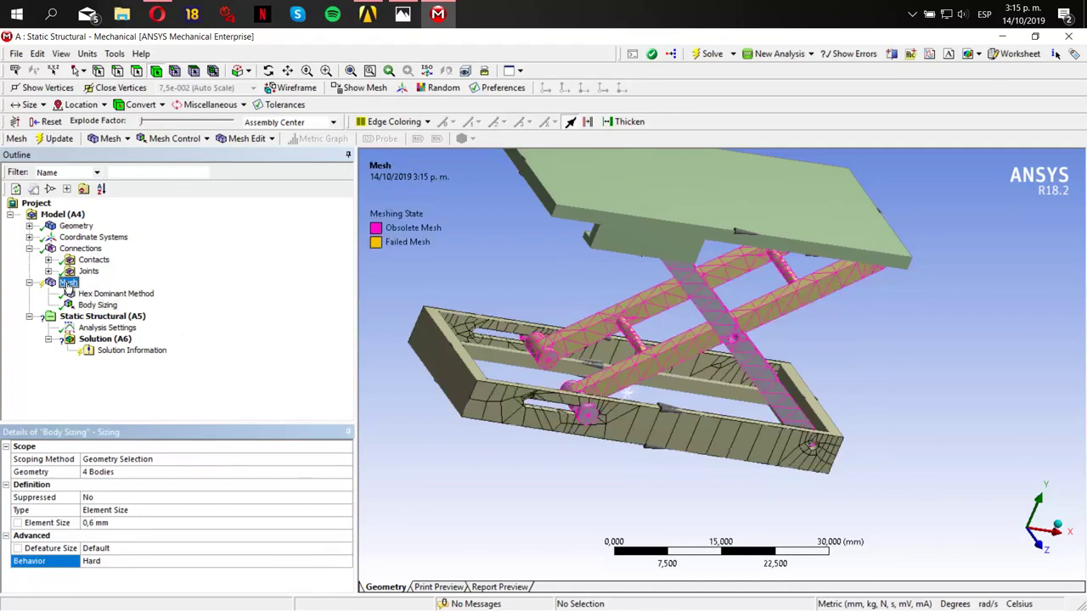
pyautogui.rightClick(64, 280)
pyautogui.click(106, 333)
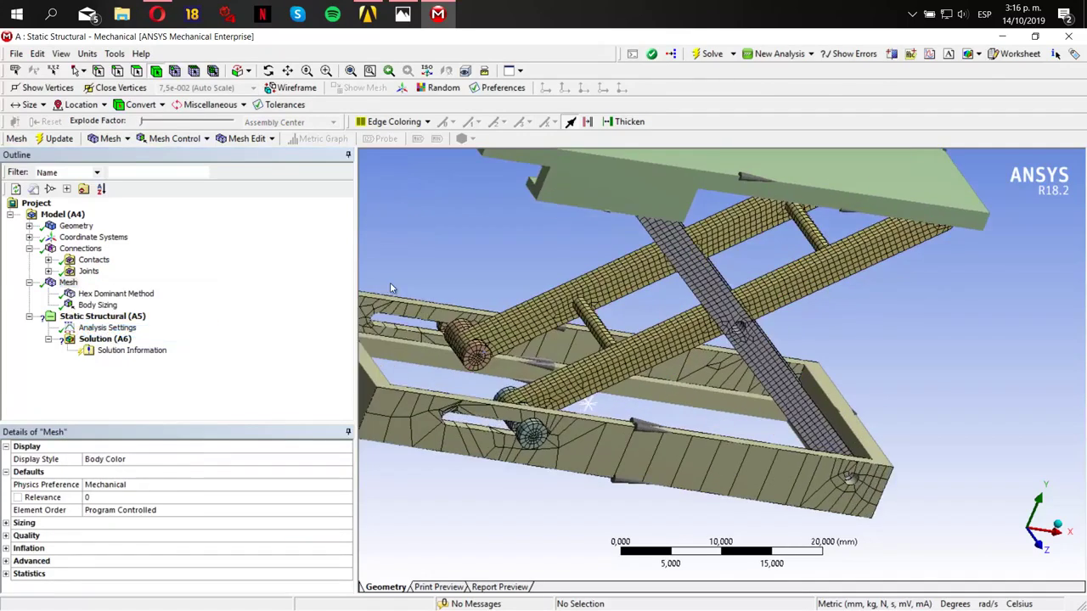
pyautogui.keyDown('ctrl'); pyautogui.moveTo(461, 291); pyautogui.dragTo(564, 369, button='middle'); pyautogui.keyUp('ctrl')
pyautogui.scroll(1, 611, 284)
pyautogui.scroll(-5, 611, 284)
pyautogui.moveTo(550, 352); pyautogui.dragTo(405, 310, button='middle')
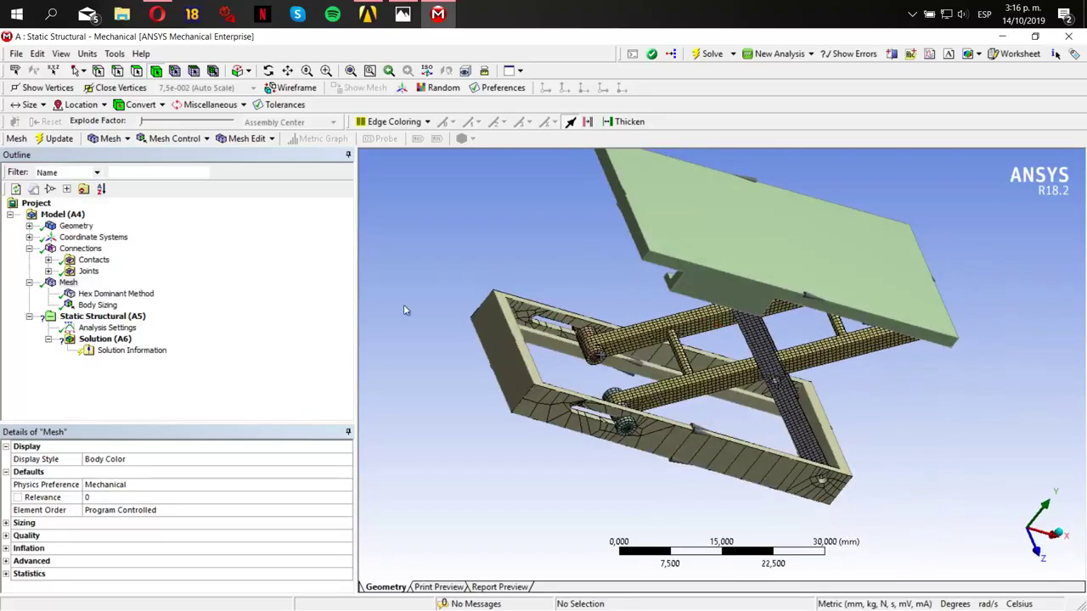
# - Add a body sizing with 0.5 mm element size and Hard behavior to the base frame and regenerate the mesh
pyautogui.click(178, 140)
pyautogui.click(175, 187)
pyautogui.click(618, 348)
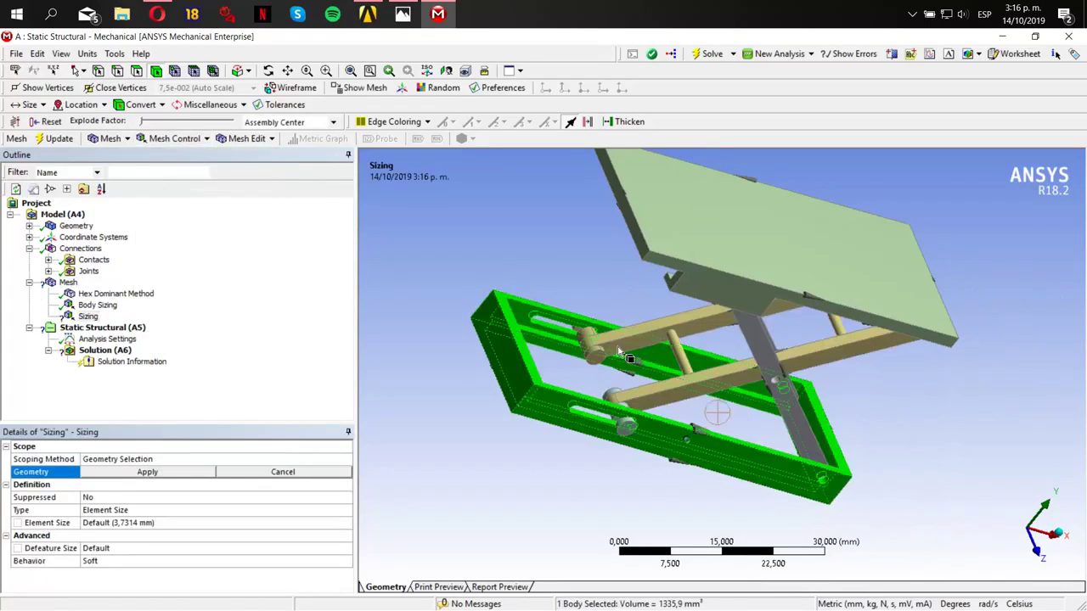
pyautogui.click(188, 472)
pyautogui.click(155, 524)
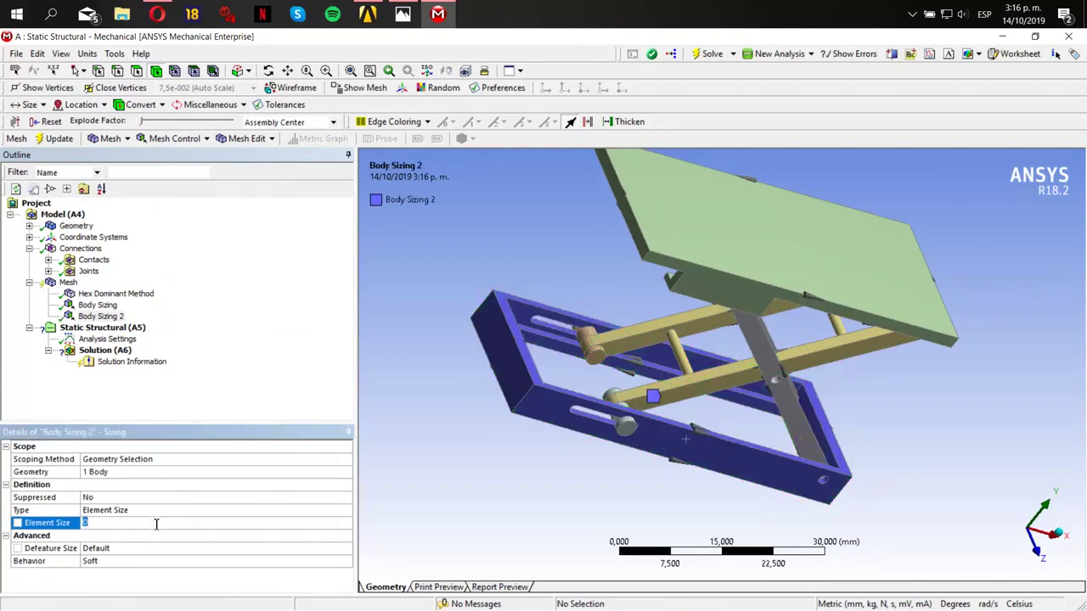
pyautogui.click(185, 561)
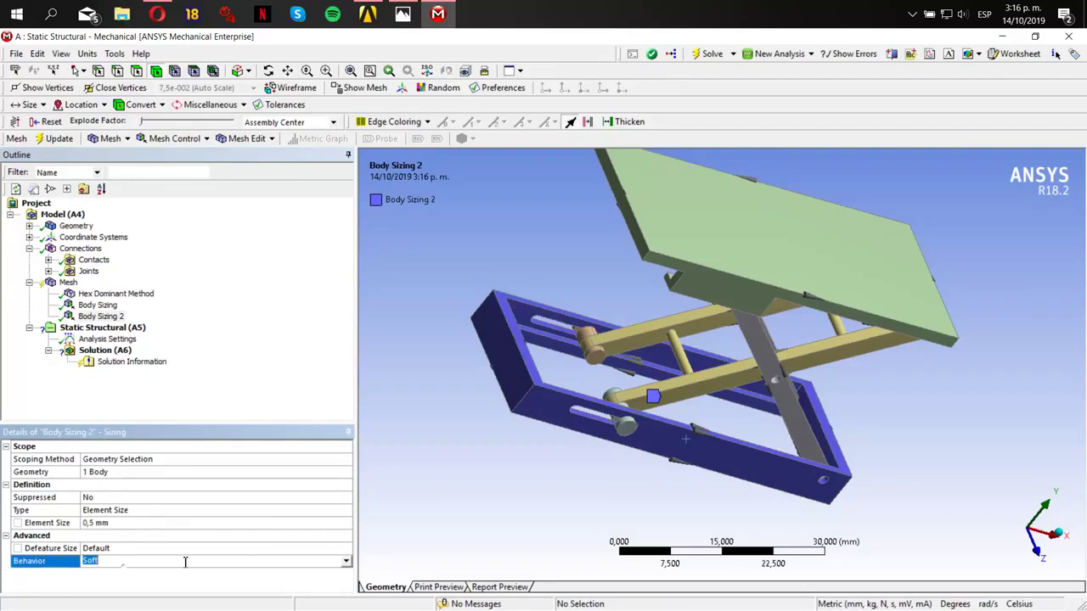
pyautogui.click(345, 562)
pyautogui.click(311, 581)
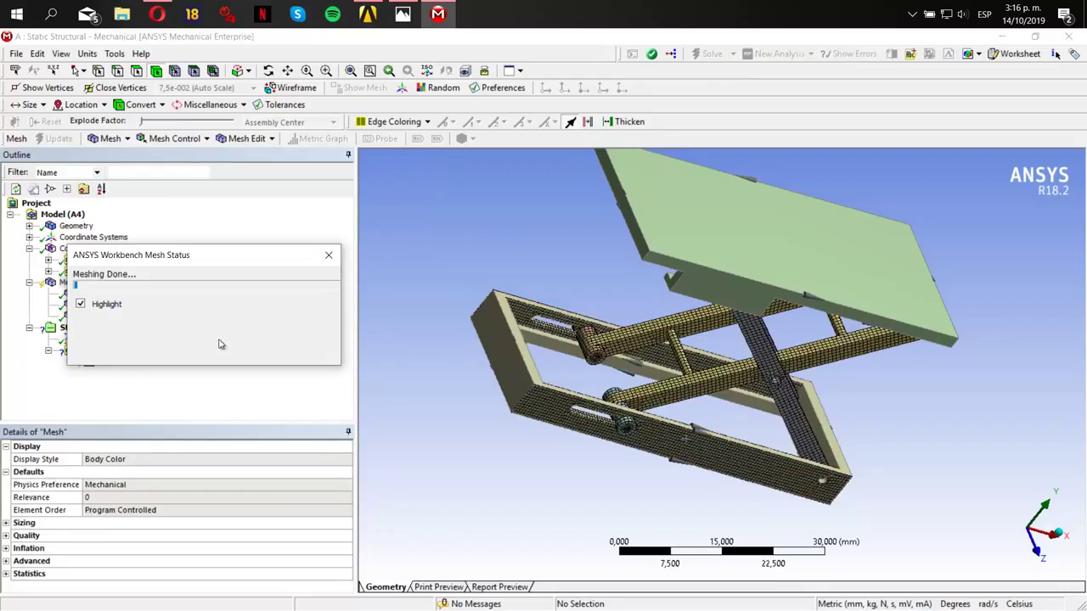
pyautogui.scroll(6, 743, 293)
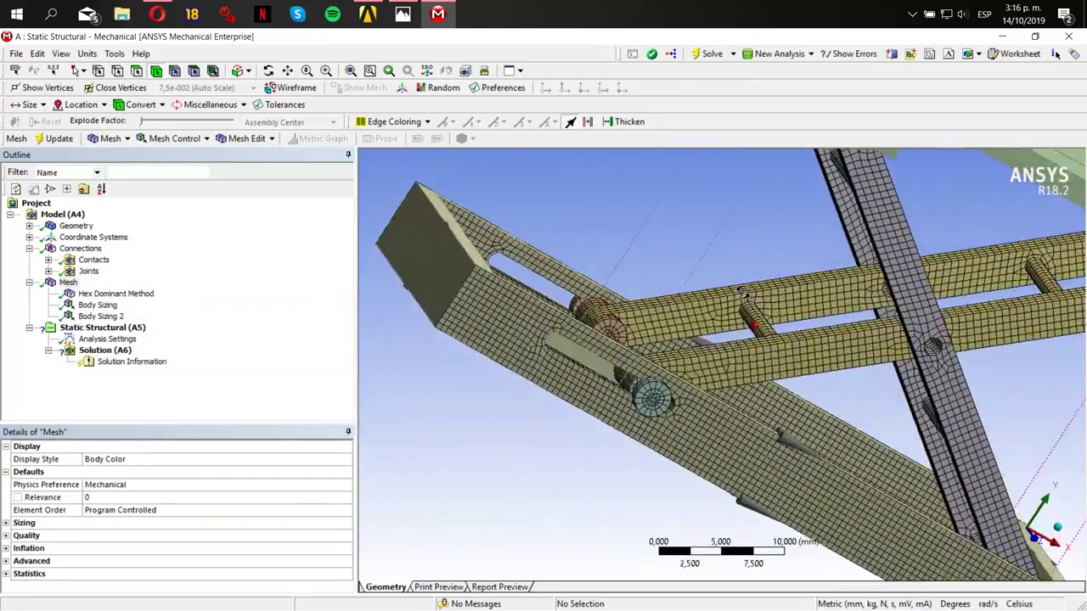
pyautogui.moveTo(743, 293); pyautogui.dragTo(646, 246)
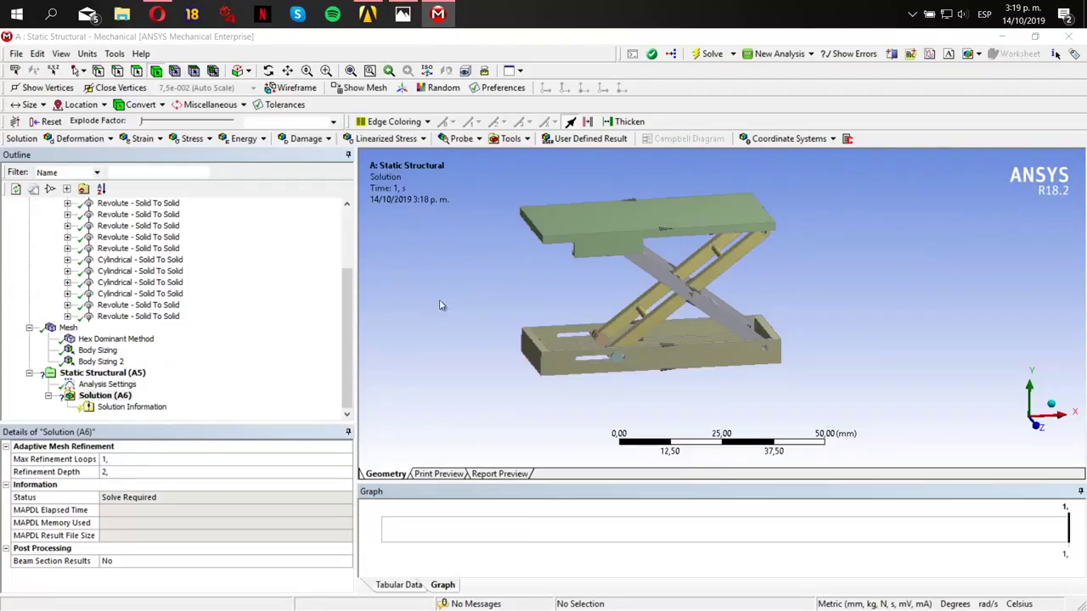
# - Set the number of steps in the static structural analysis settings to 20
pyautogui.click(102, 373)
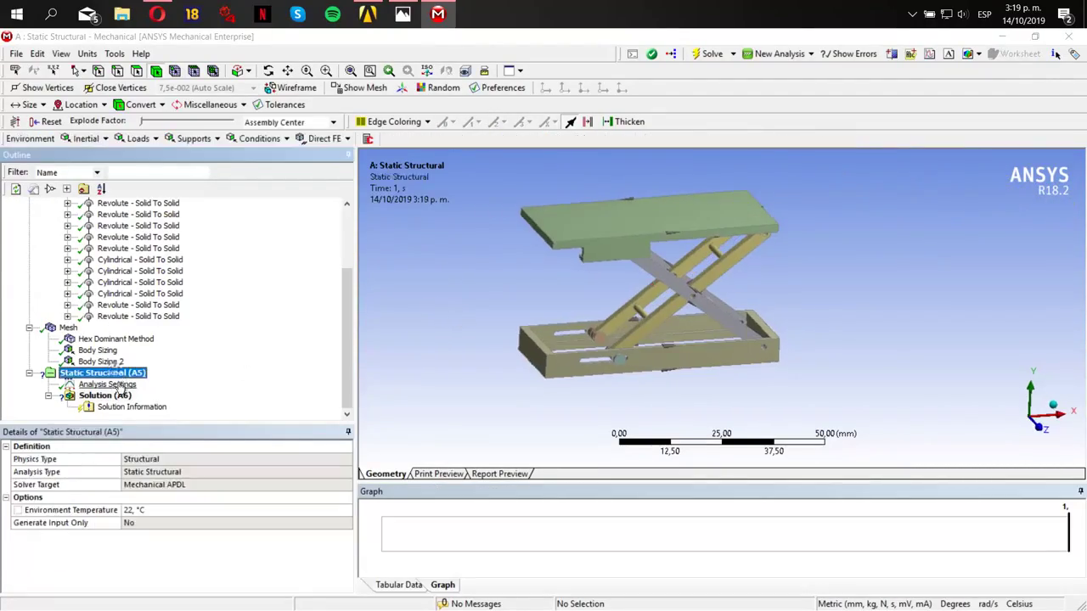
pyautogui.click(115, 385)
pyautogui.click(130, 459)
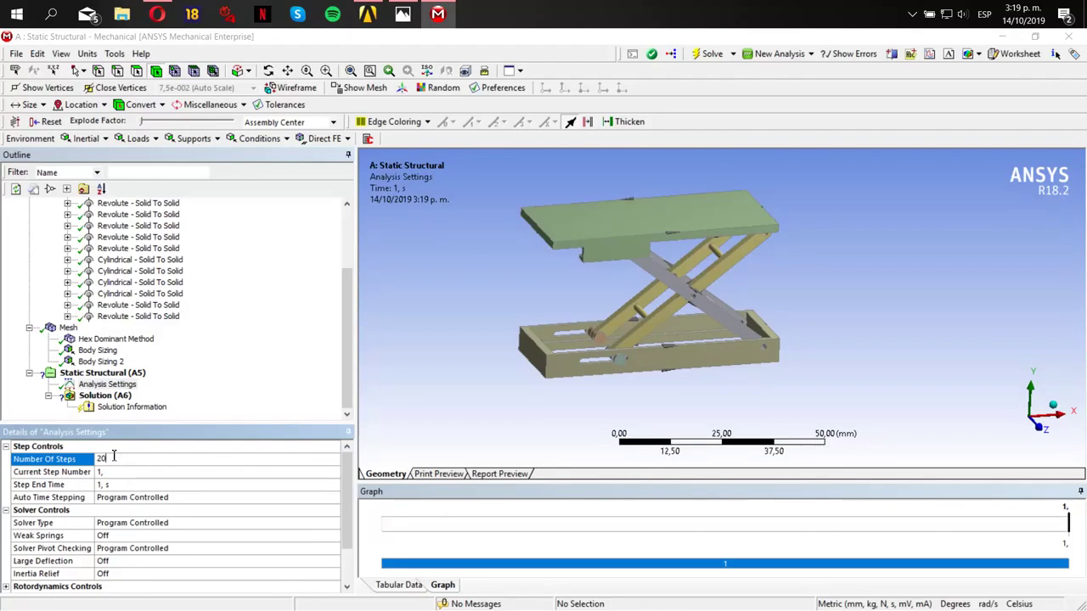
pyautogui.press('Return')
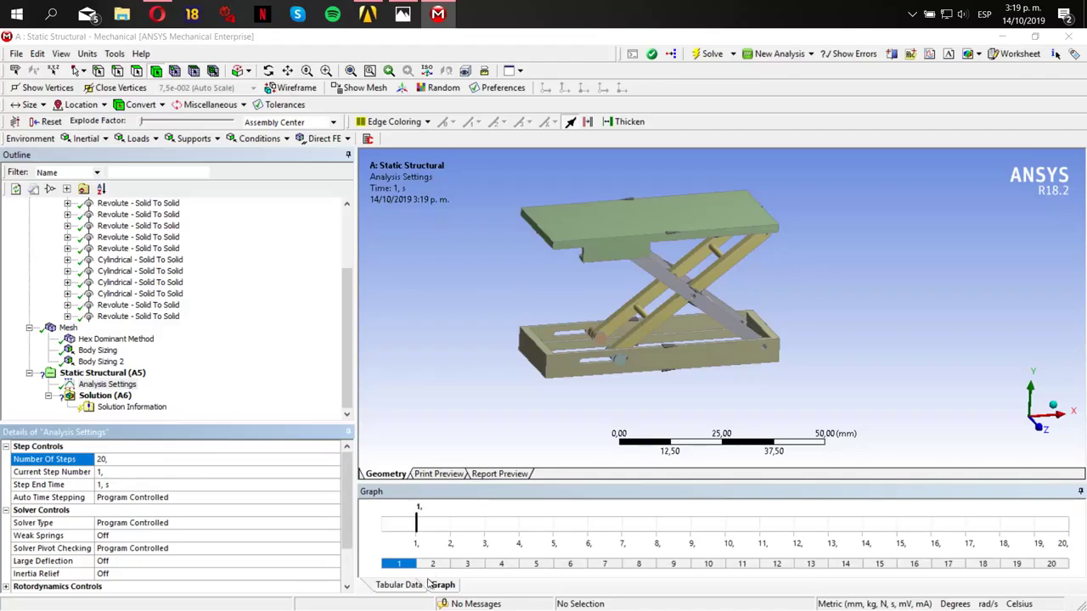
# - Set the end times of the 20 steps from 0.1 s to 2 s in 0.1 s increments
pyautogui.click(400, 585)
pyautogui.moveTo(588, 490); pyautogui.dragTo(589, 421)
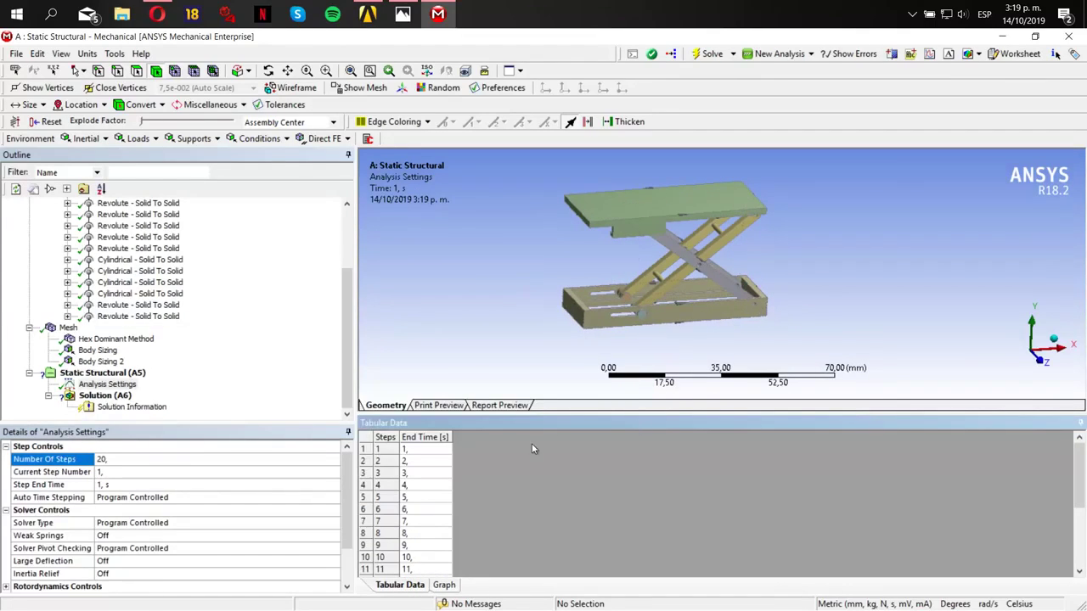
pyautogui.scroll(-3, 532, 459)
pyautogui.scroll(3, 531, 459)
pyautogui.click(418, 452)
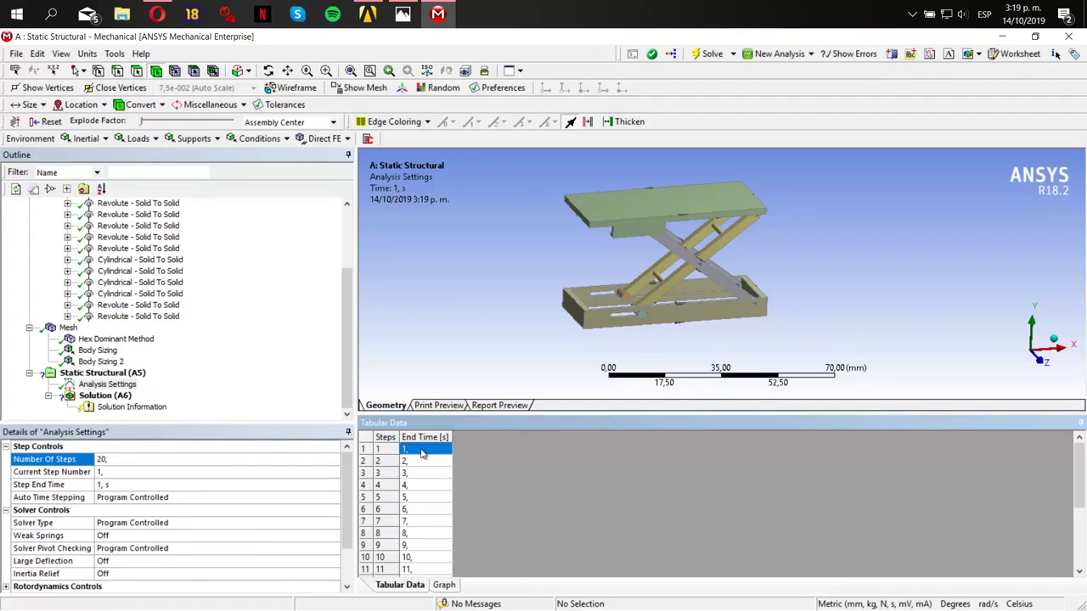
pyautogui.write('0,,1')
pyautogui.press('Return')
pyautogui.write('0,2')
pyautogui.press('Return')
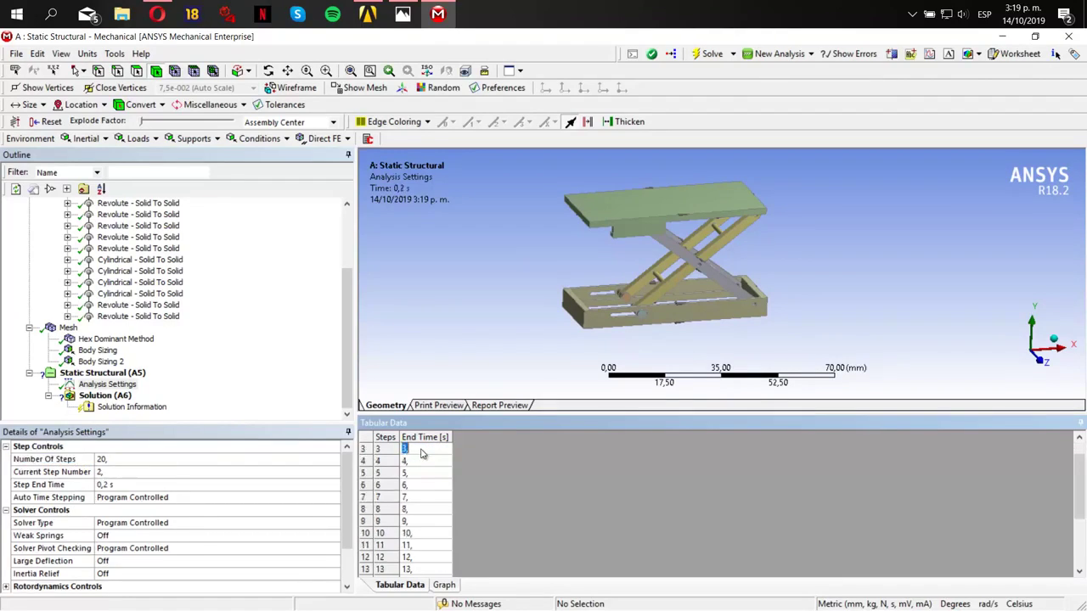
pyautogui.write('0,3')
pyautogui.press('Return')
pyautogui.write('0,4')
pyautogui.press('Return')
pyautogui.write('0,5')
pyautogui.press('Return')
pyautogui.write('0,6')
pyautogui.press('Return')
pyautogui.write('0,7')
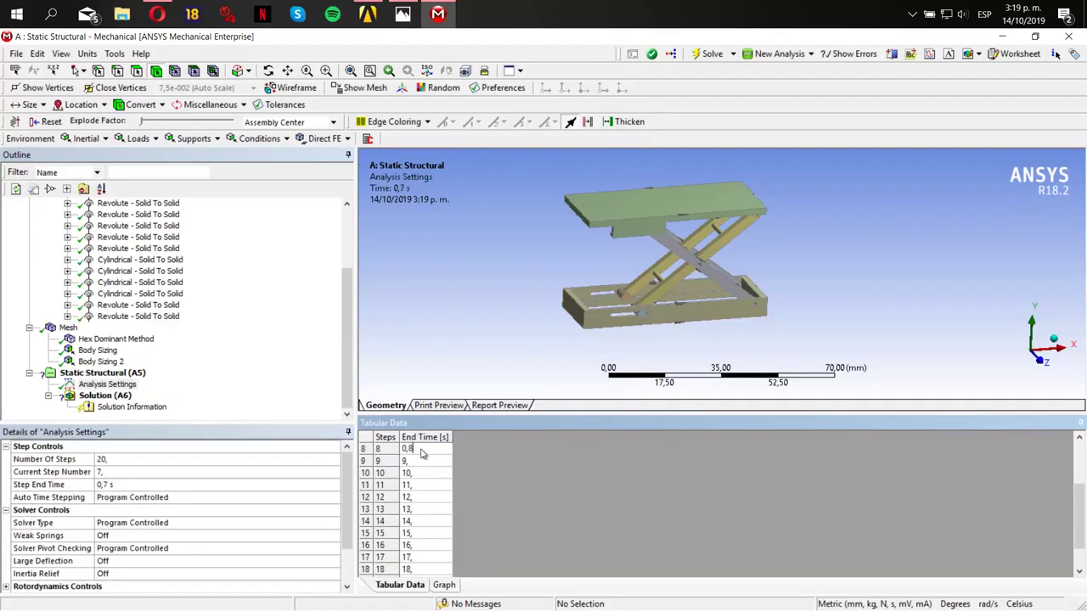
pyautogui.press('Return')
pyautogui.write('0,8')
pyautogui.press('Return')
pyautogui.write('0,9')
pyautogui.press('Return')
pyautogui.write('1')
pyautogui.press('Return')
pyautogui.write('1,1')
pyautogui.press('Return')
pyautogui.write('1,2')
pyautogui.press('Return')
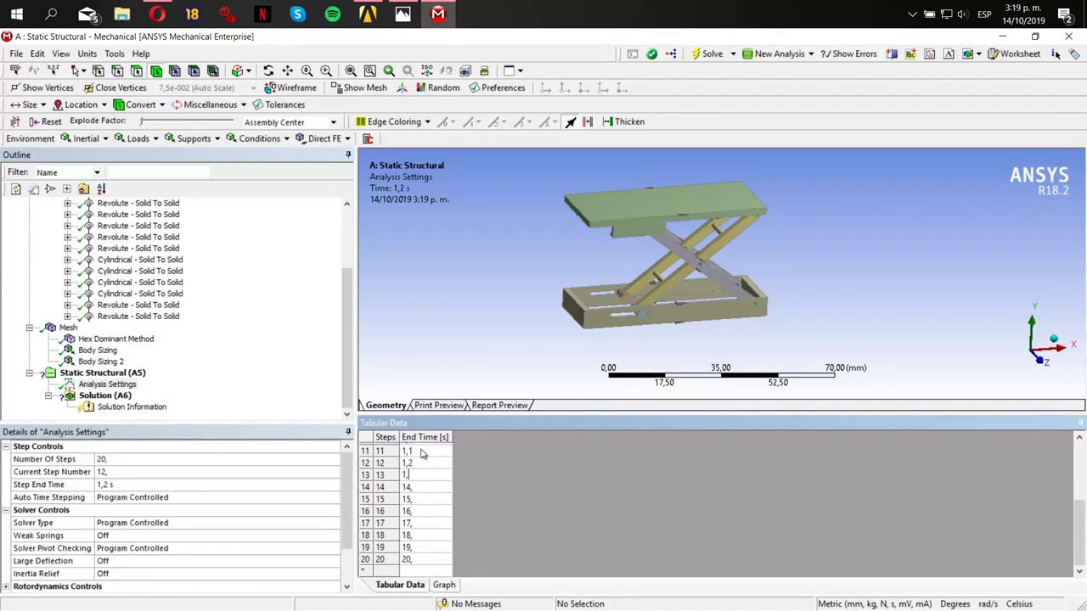
pyautogui.write('1,3')
pyautogui.press('Return')
pyautogui.write('1,41,6')
pyautogui.press('Return')
pyautogui.write('1,7')
pyautogui.press('Return')
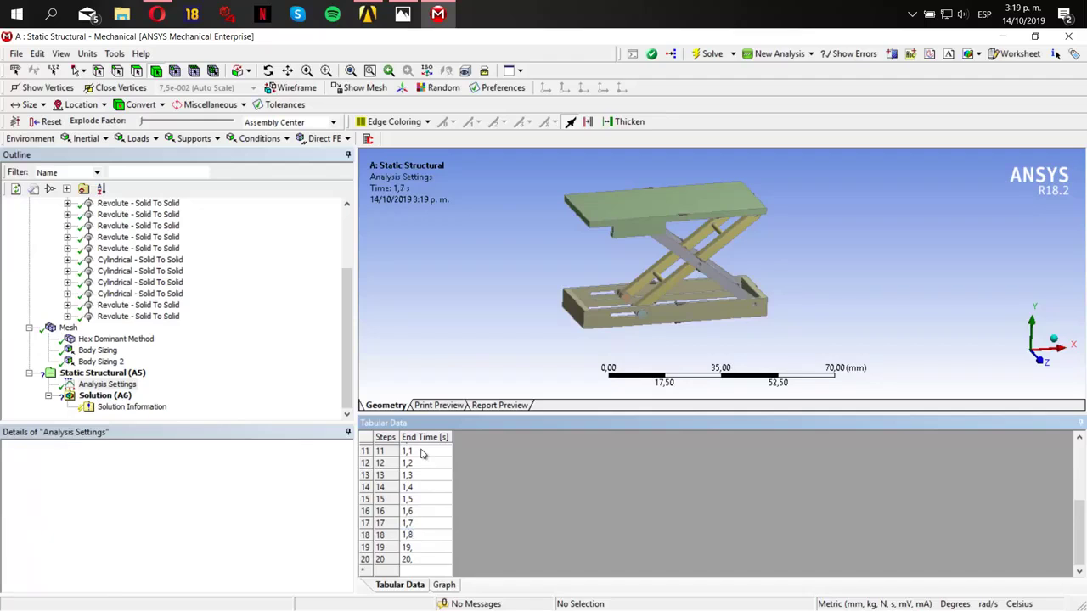
pyautogui.write('1,8')
pyautogui.press('Return')
pyautogui.write('1,9 2')
pyautogui.press('Return')
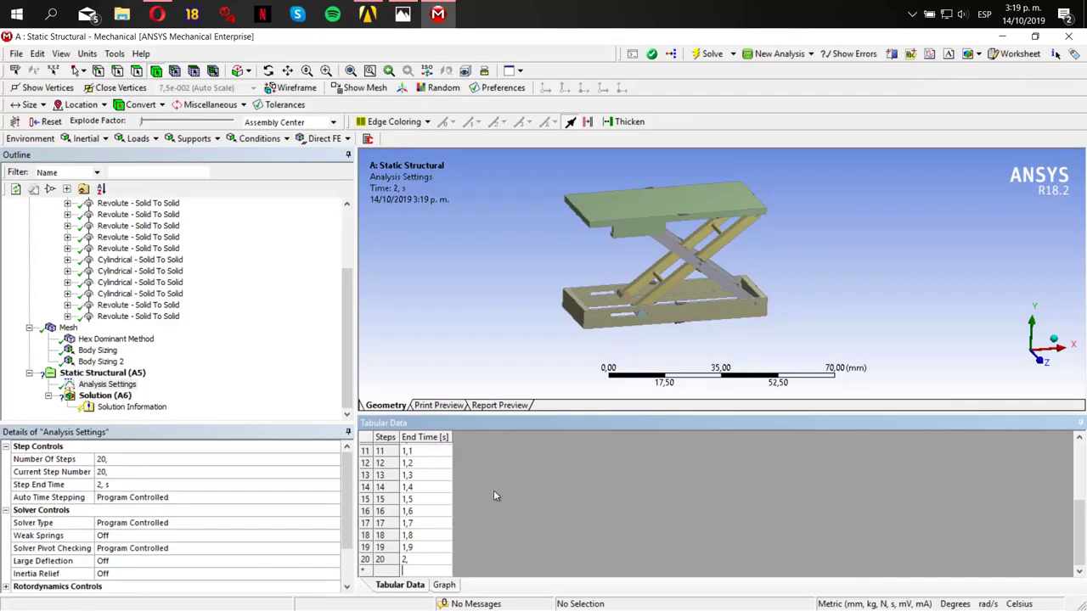
# - Select all 20 analysis steps together and turn Auto Time Stepping on for them
pyautogui.click(444, 585)
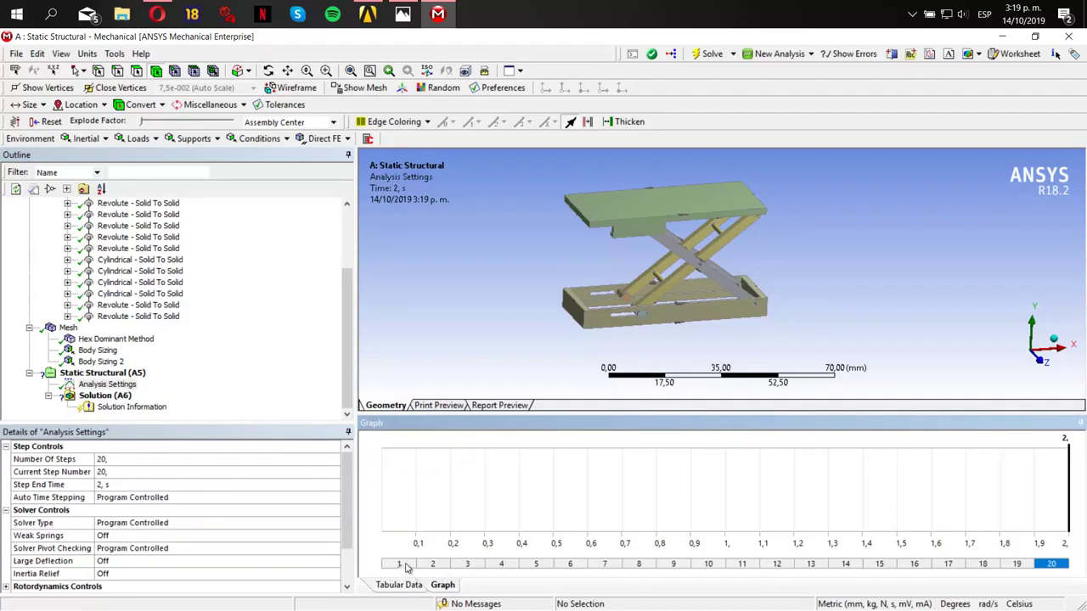
pyautogui.click(404, 565)
pyautogui.rightClick(424, 564)
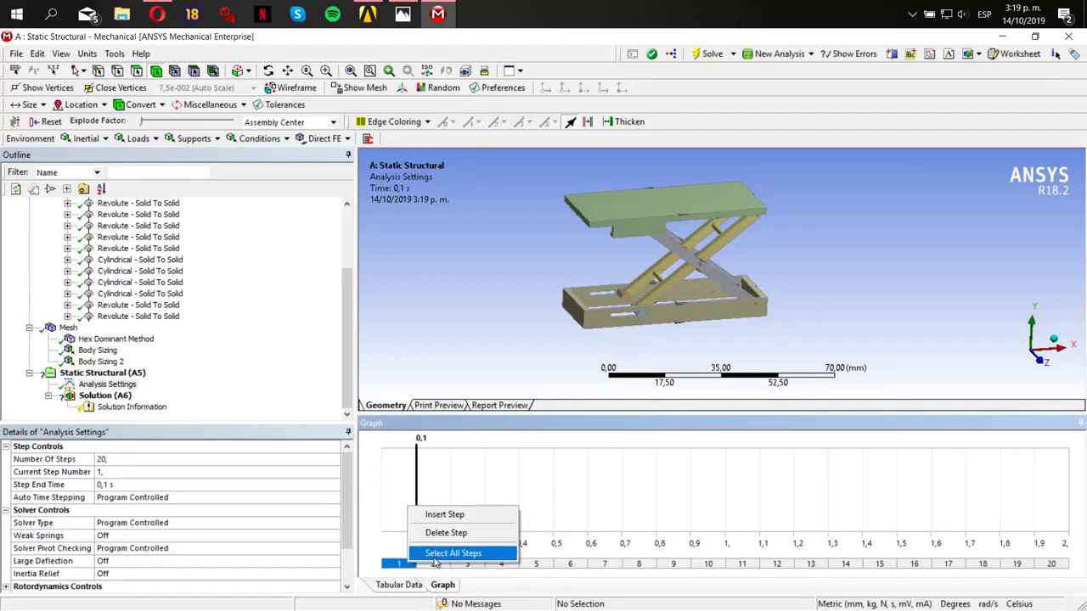
pyautogui.click(448, 554)
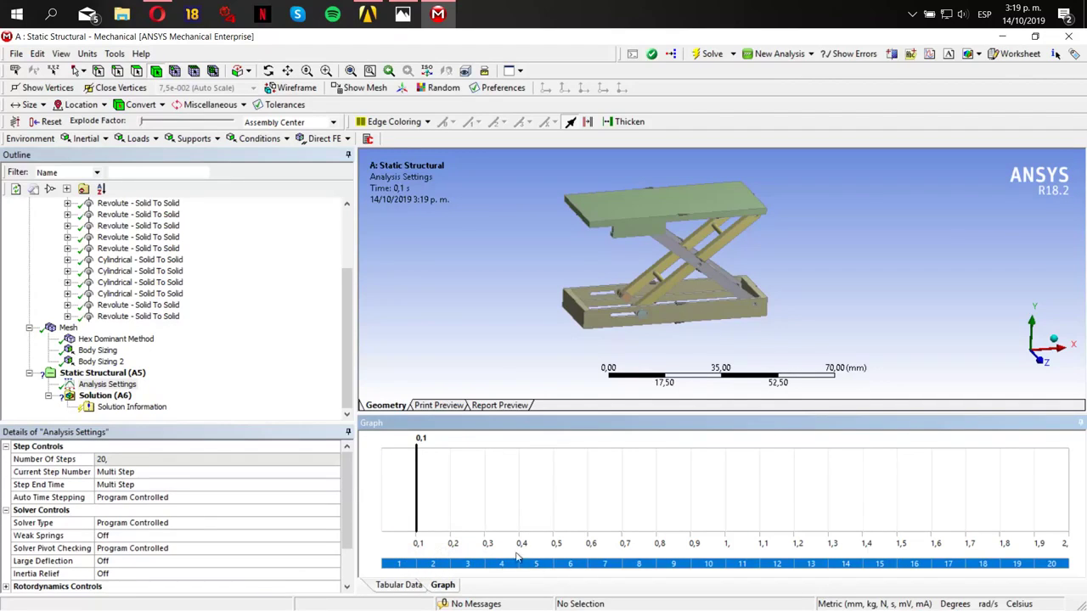
pyautogui.click(157, 500)
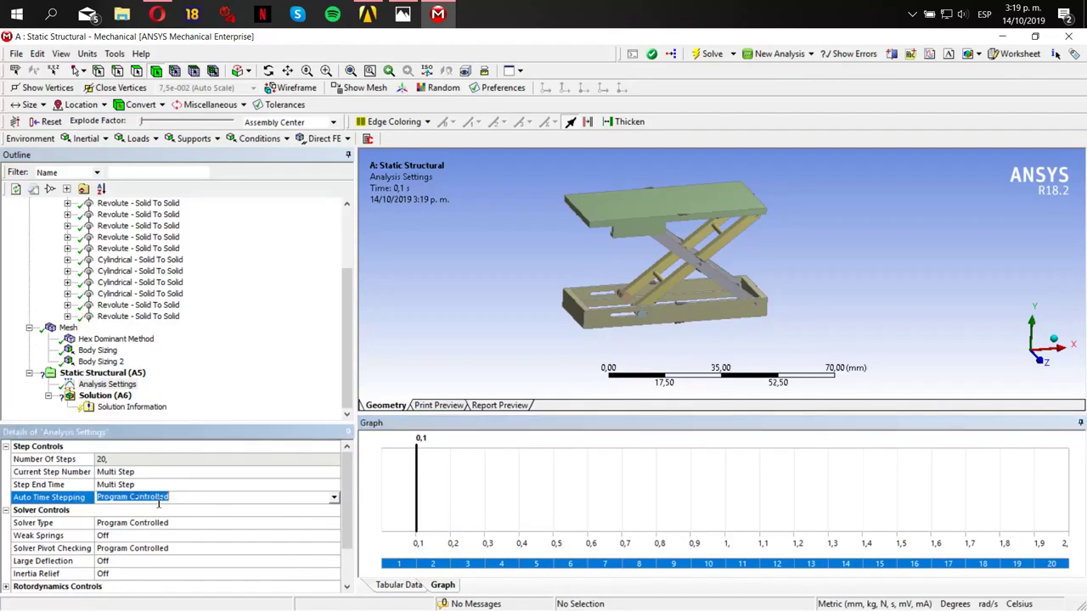
pyautogui.click(334, 502)
pyautogui.click(249, 521)
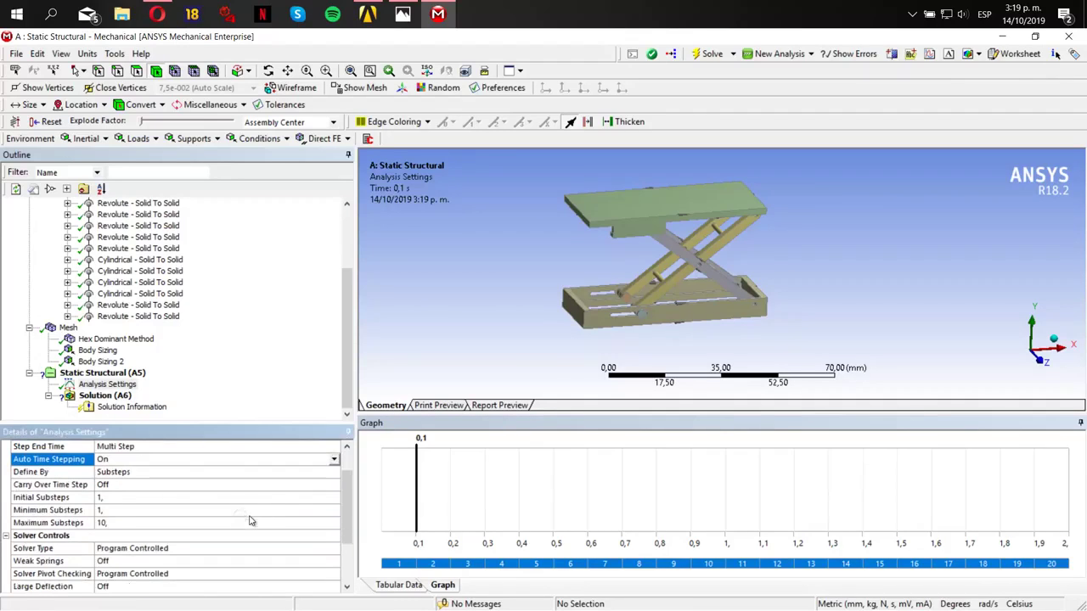
# - Set the substeps for all analysis steps to 250 initial, 50 minimum and 300 maximum
pyautogui.click(118, 499)
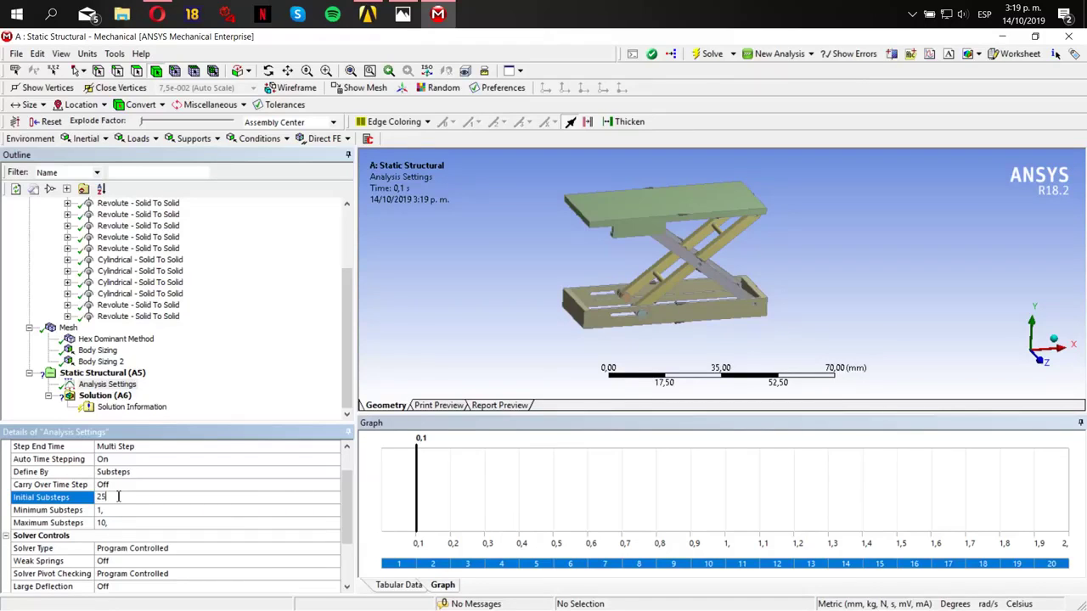
pyautogui.press('Return')
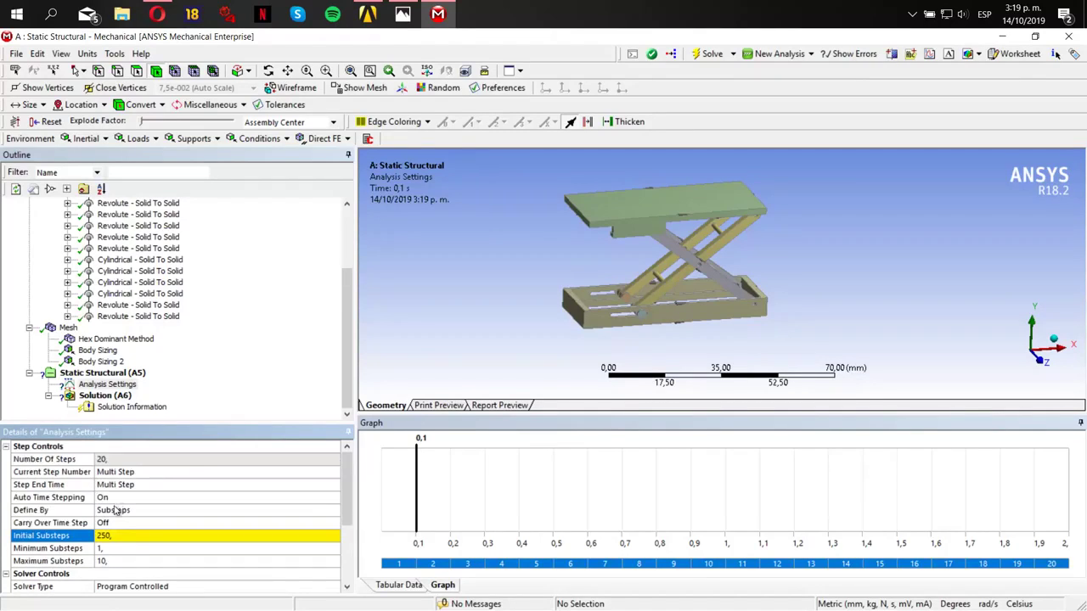
pyautogui.click(101, 549)
pyautogui.press('Return')
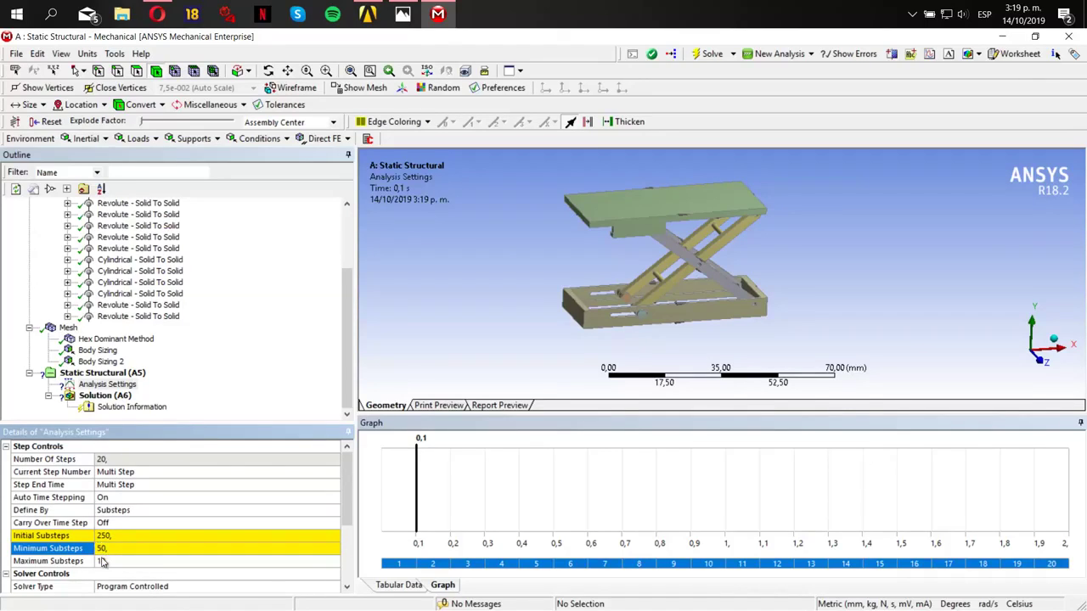
pyautogui.click(102, 561)
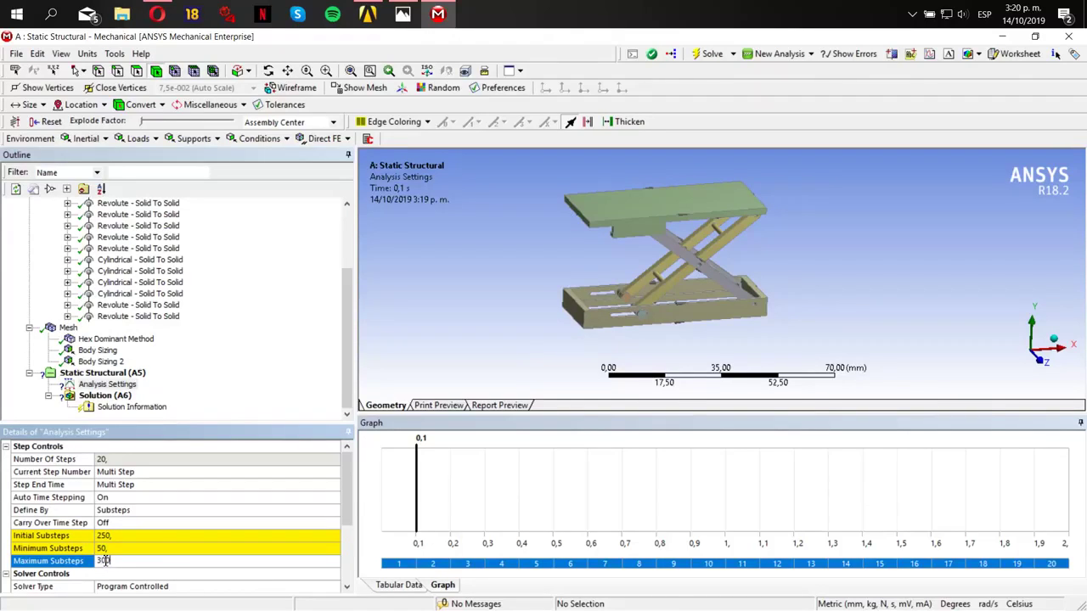
pyautogui.press('Return')
pyautogui.scroll(-3, 111, 578)
pyautogui.scroll(2, 140, 532)
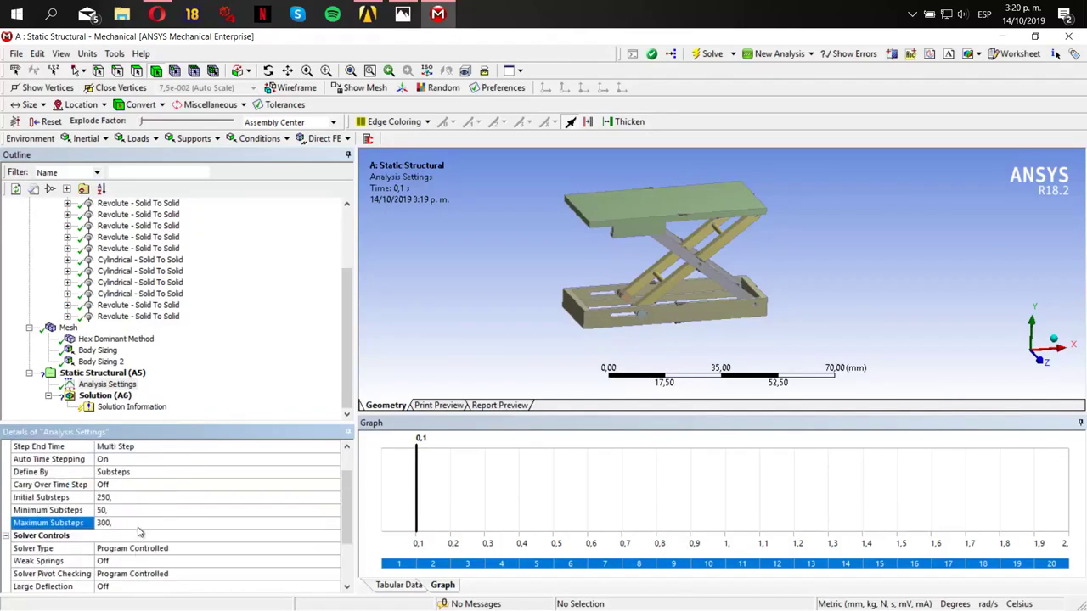
pyautogui.scroll(-2, 171, 519)
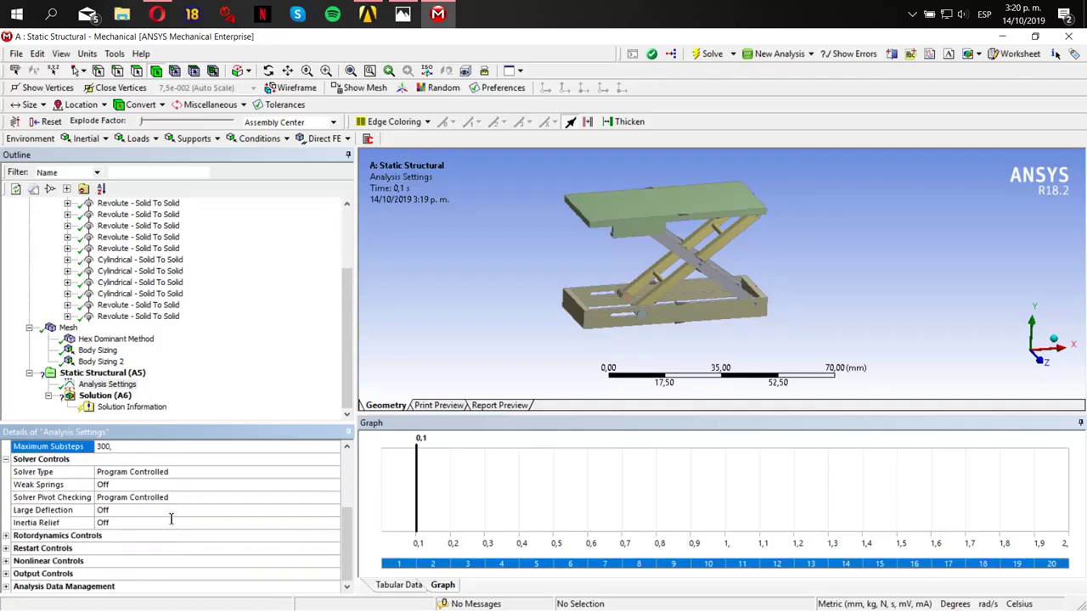
# - Set the analysis settings' restart controls to generate restart points manually and for all load steps
pyautogui.click(10, 548)
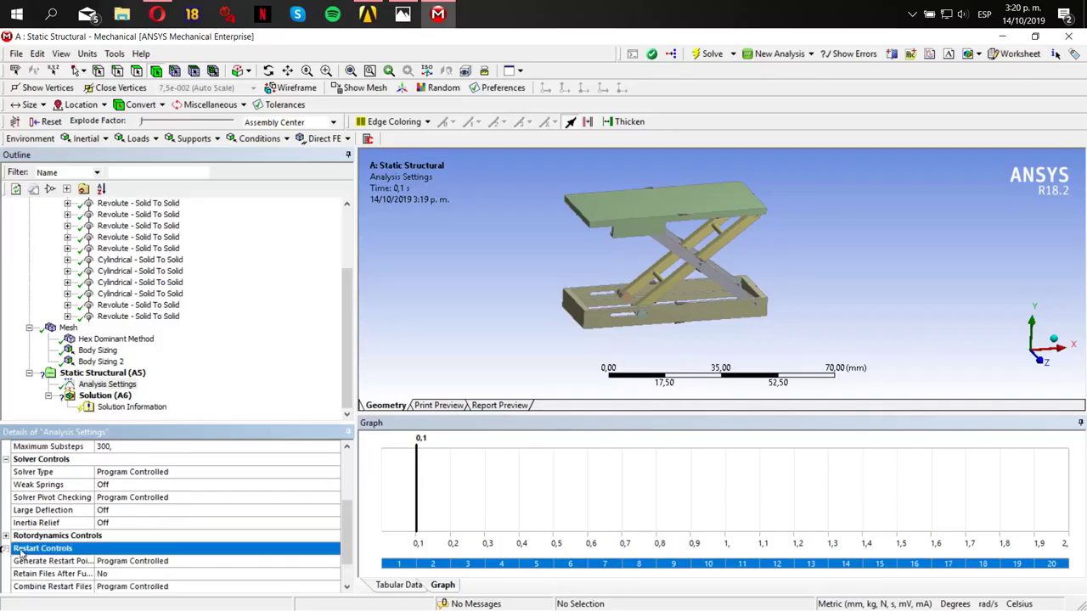
pyautogui.click(6, 548)
pyautogui.click(151, 524)
pyautogui.click(151, 525)
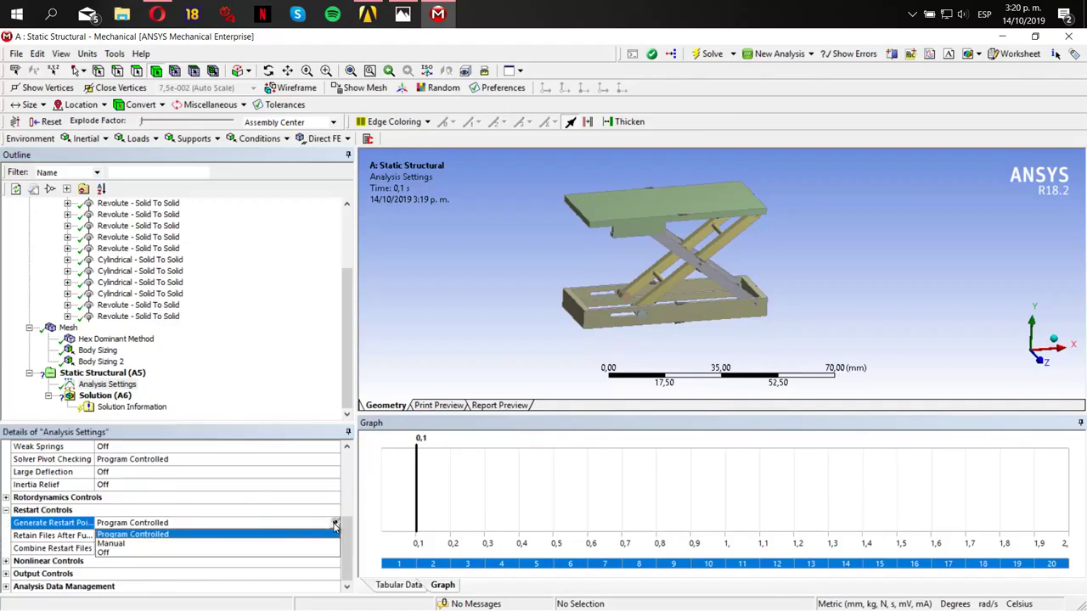
pyautogui.click(299, 546)
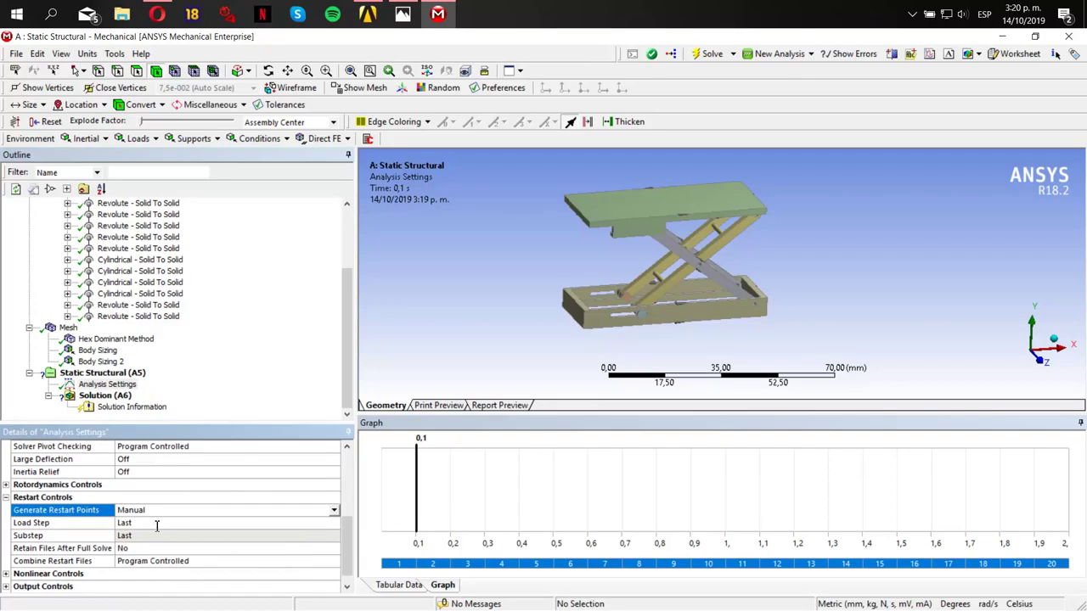
pyautogui.click(156, 524)
pyautogui.click(333, 523)
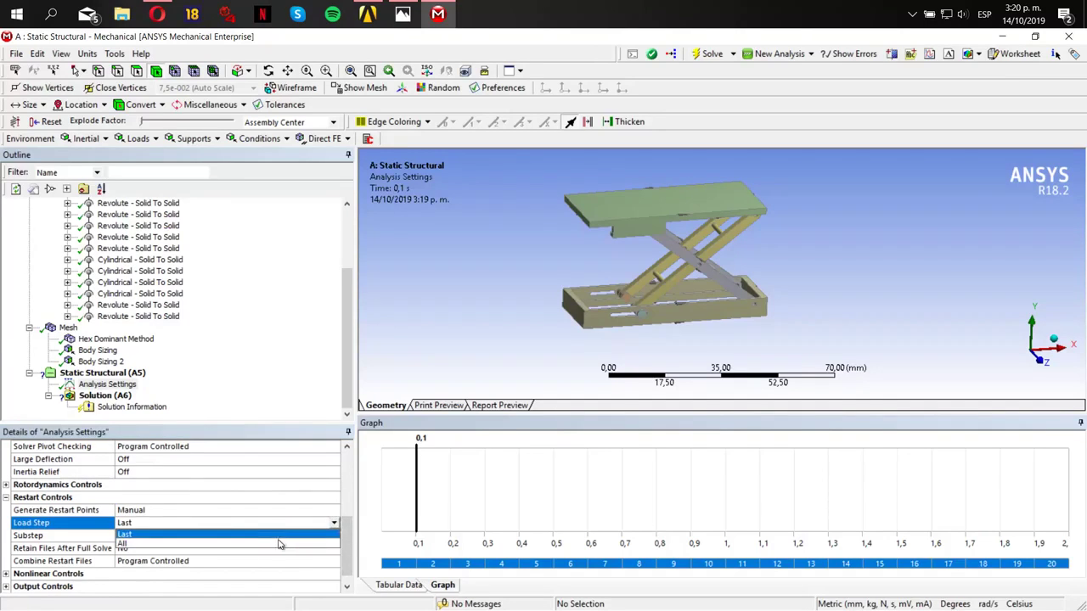
pyautogui.click(280, 544)
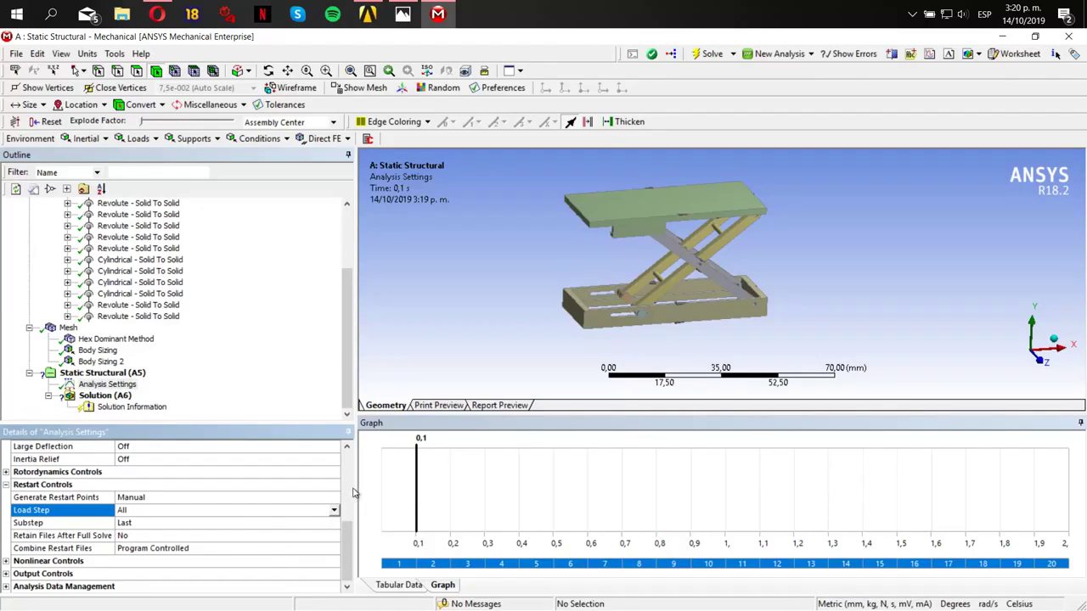
# - Examine the lift's base slots, rollers and pivots from several angles, and compare them with the reference animation large.gif in Fotos
pyautogui.click(101, 373)
pyautogui.moveTo(153, 426); pyautogui.dragTo(170, 590)
pyautogui.moveTo(636, 350)
pyautogui.mouseDown(button='middle')
pyautogui.moveTo(639, 331)
pyautogui.moveTo(626, 330)
pyautogui.mouseUp(button='middle')
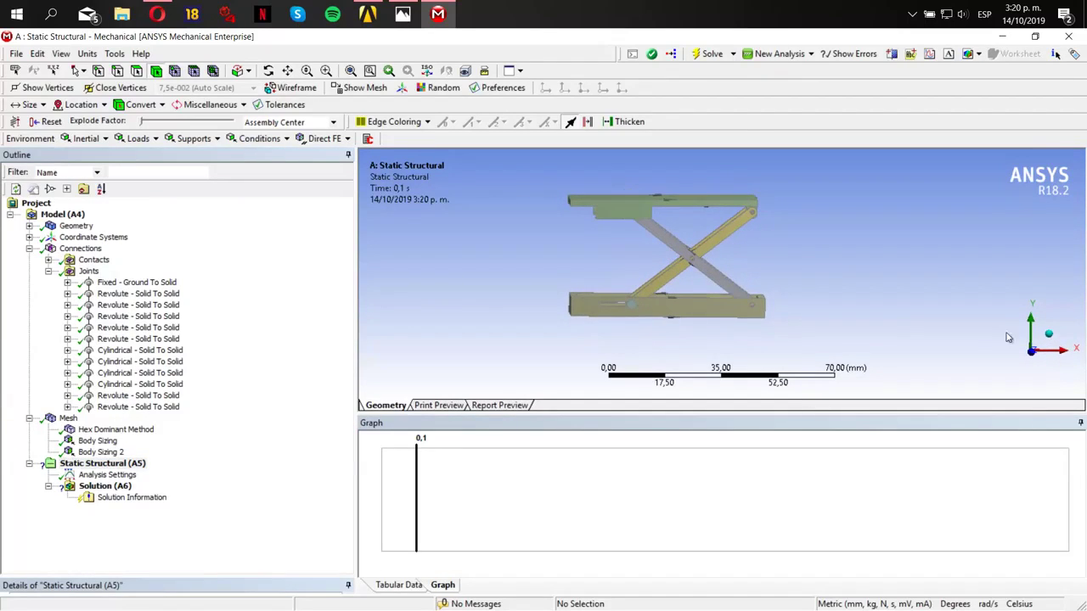
pyautogui.click(1031, 351)
pyautogui.scroll(4, 793, 294)
pyautogui.moveTo(795, 297); pyautogui.dragTo(825, 328, button='middle')
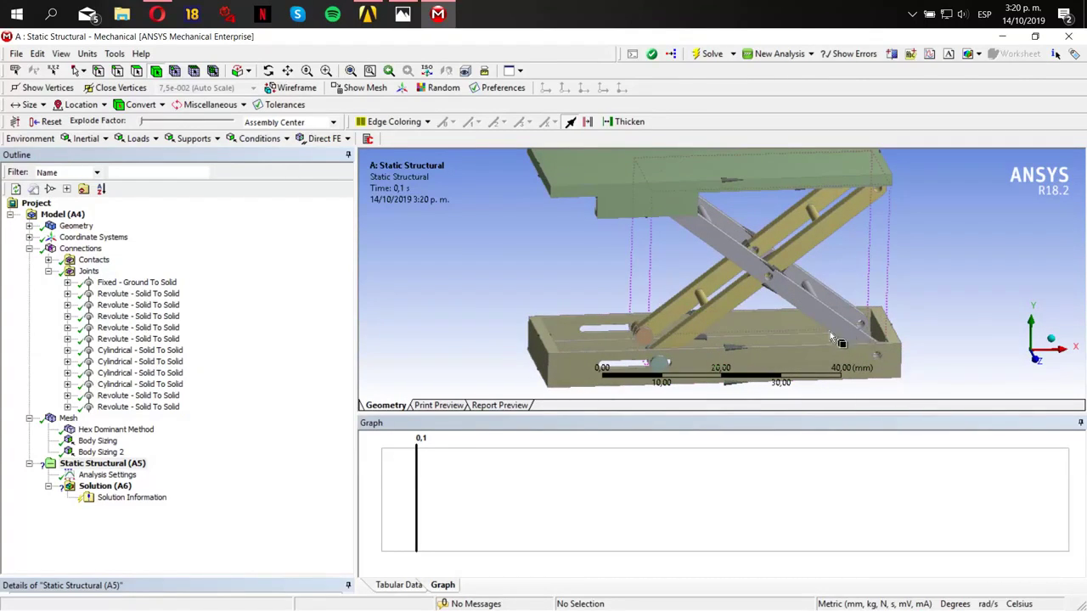
pyautogui.moveTo(655, 353); pyautogui.dragTo(640, 338, button='middle')
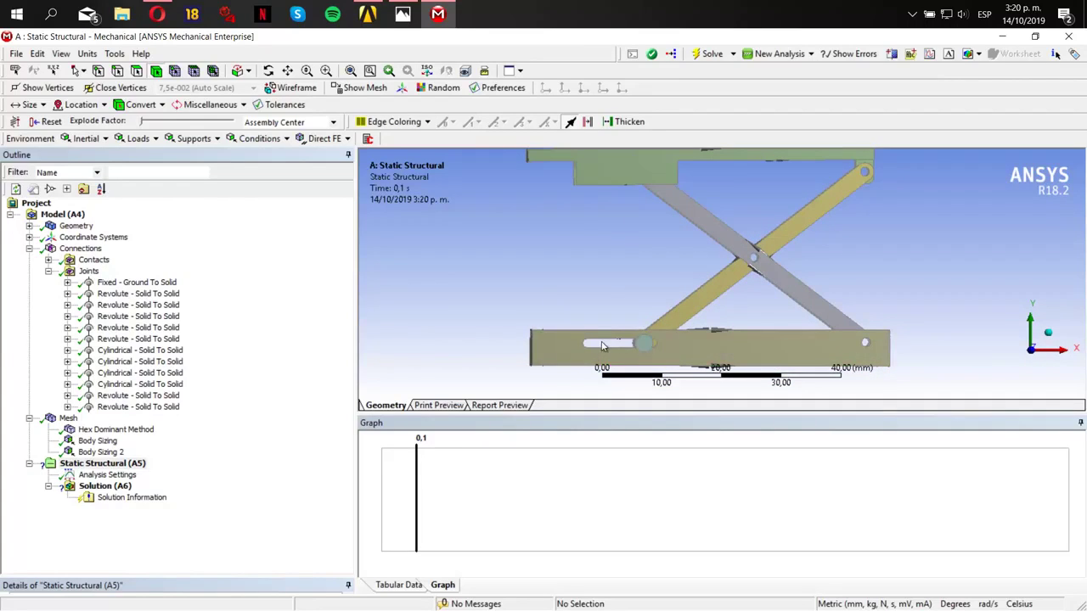
pyautogui.moveTo(777, 312); pyautogui.dragTo(789, 328, button='middle')
pyautogui.scroll(-3, 789, 328)
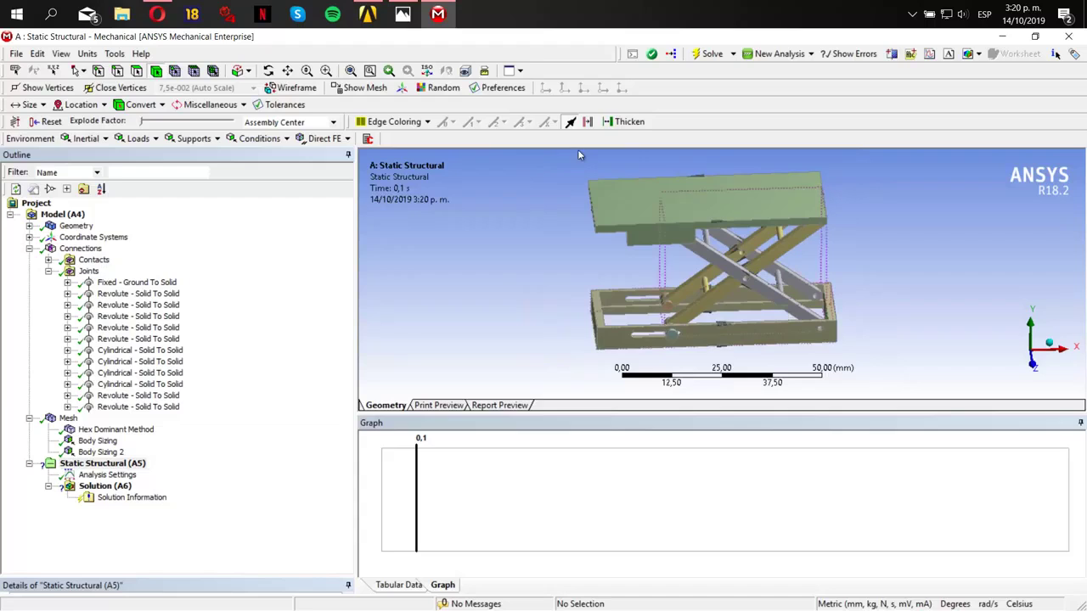
pyautogui.click(403, 23)
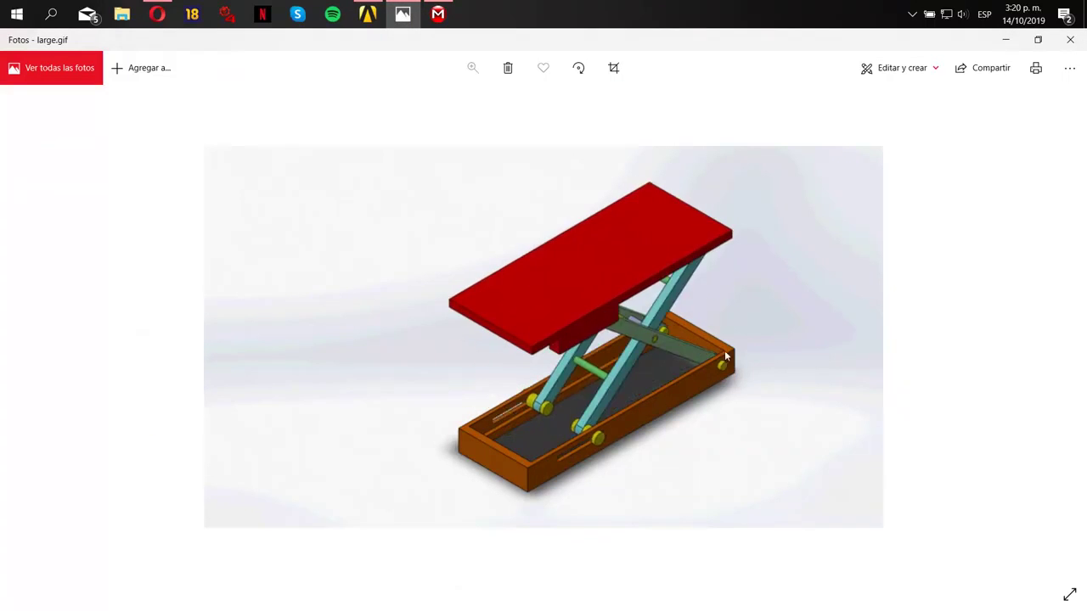
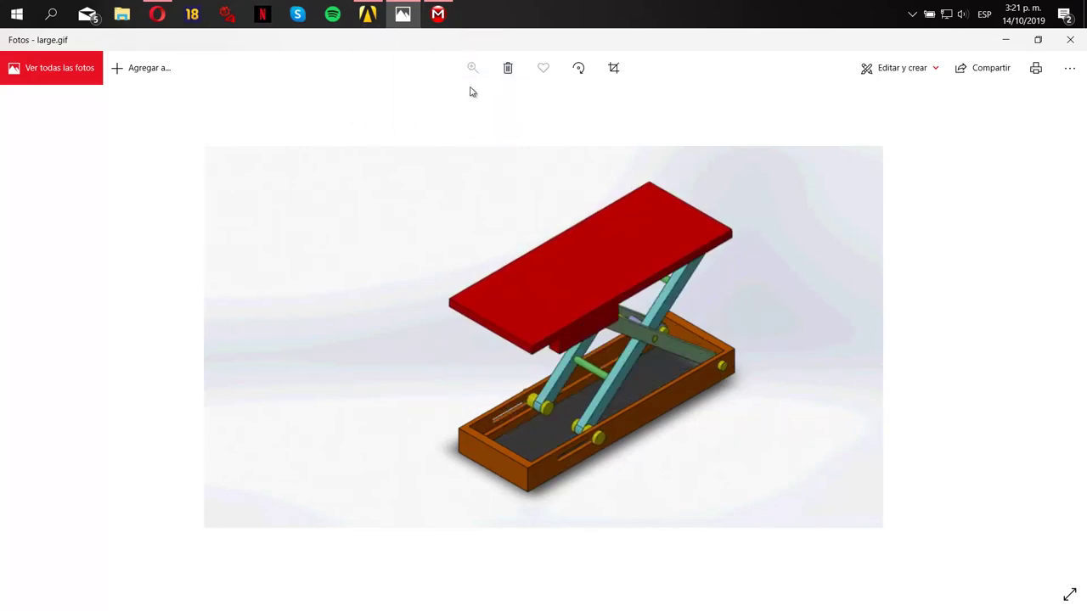
pyautogui.click(447, 6)
# - Add a joint load to the static structural analysis and scope it to the first revolute joint, between the base and the grey arm
pyautogui.click(99, 463)
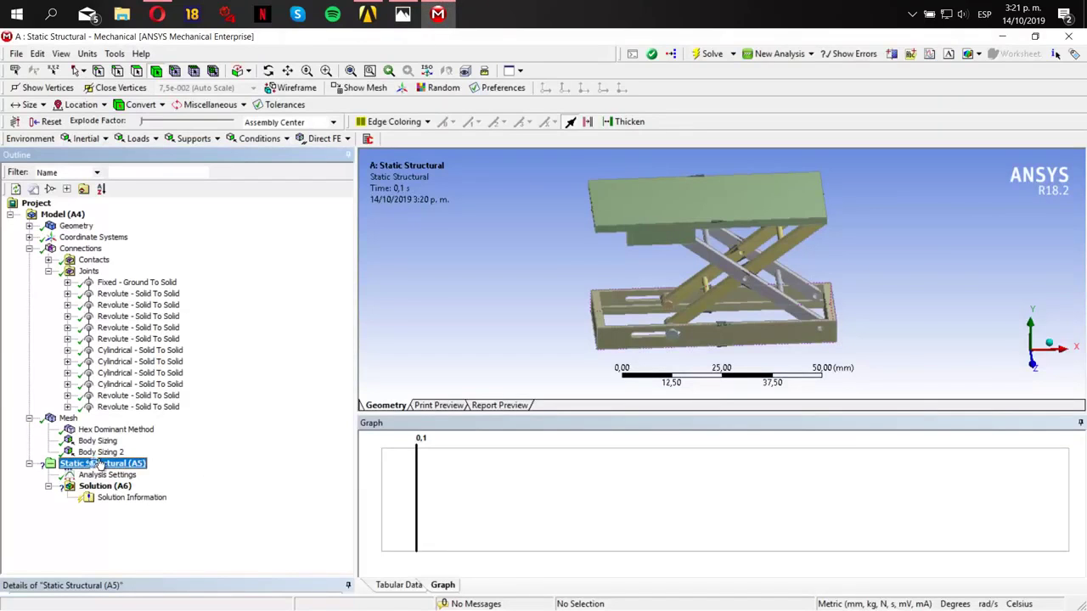
pyautogui.click(138, 138)
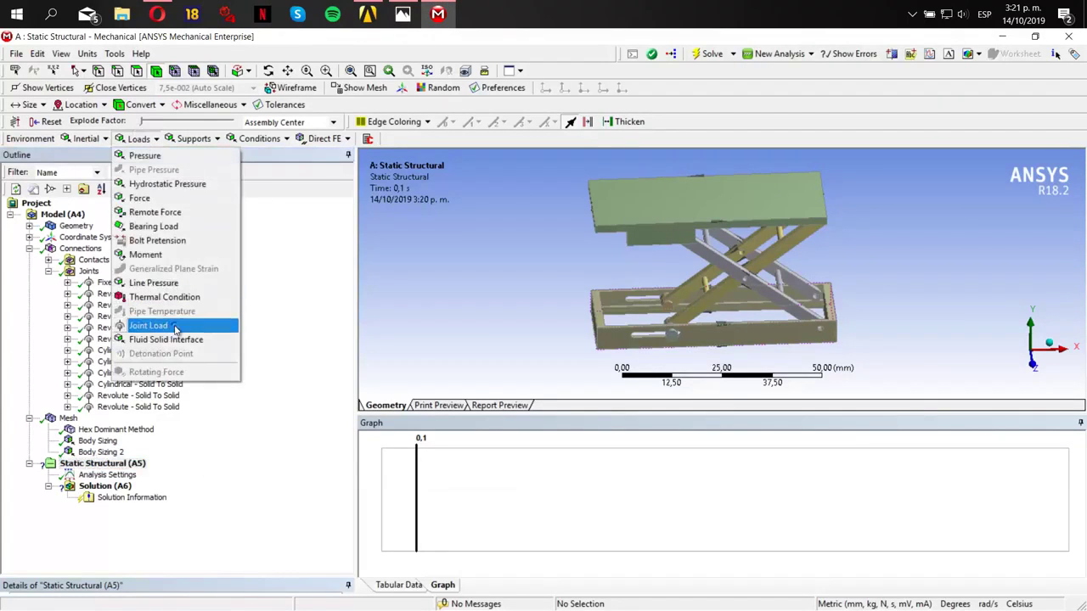
pyautogui.click(178, 324)
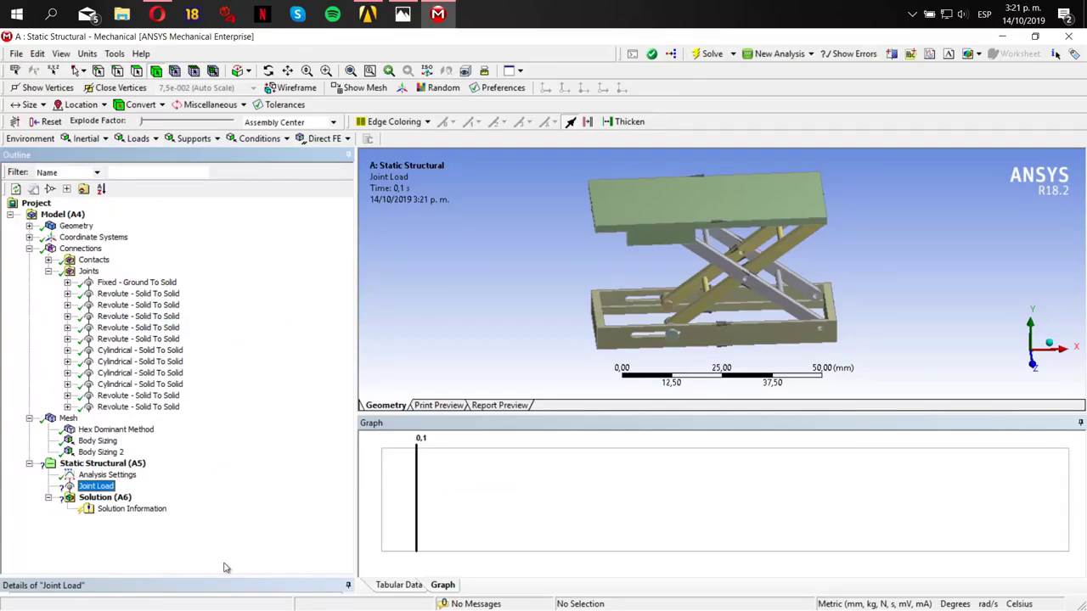
pyautogui.moveTo(228, 577); pyautogui.dragTo(236, 510)
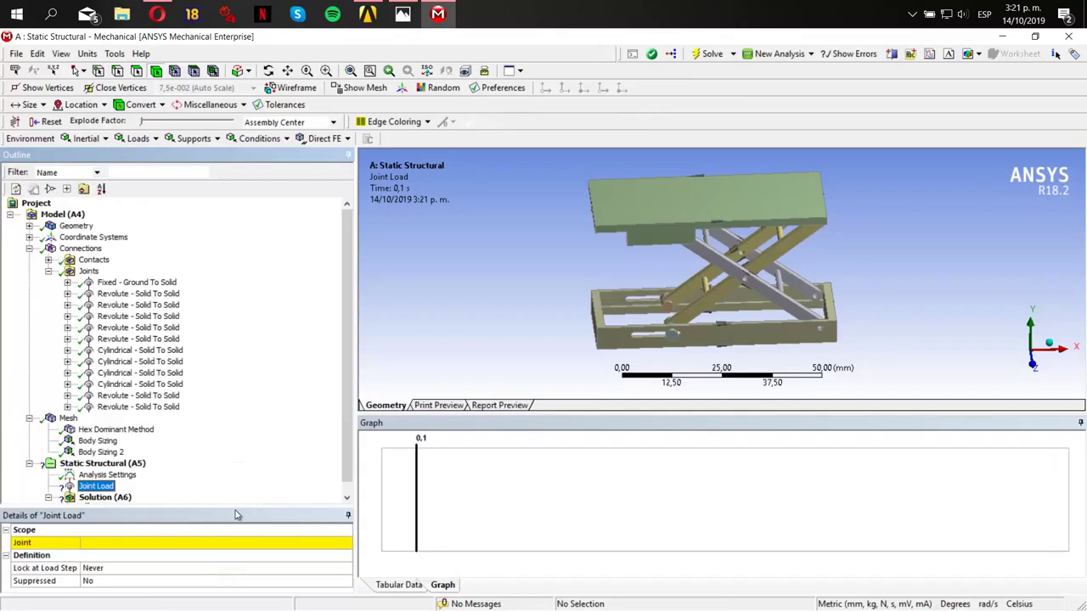
pyautogui.click(202, 541)
pyautogui.click(346, 544)
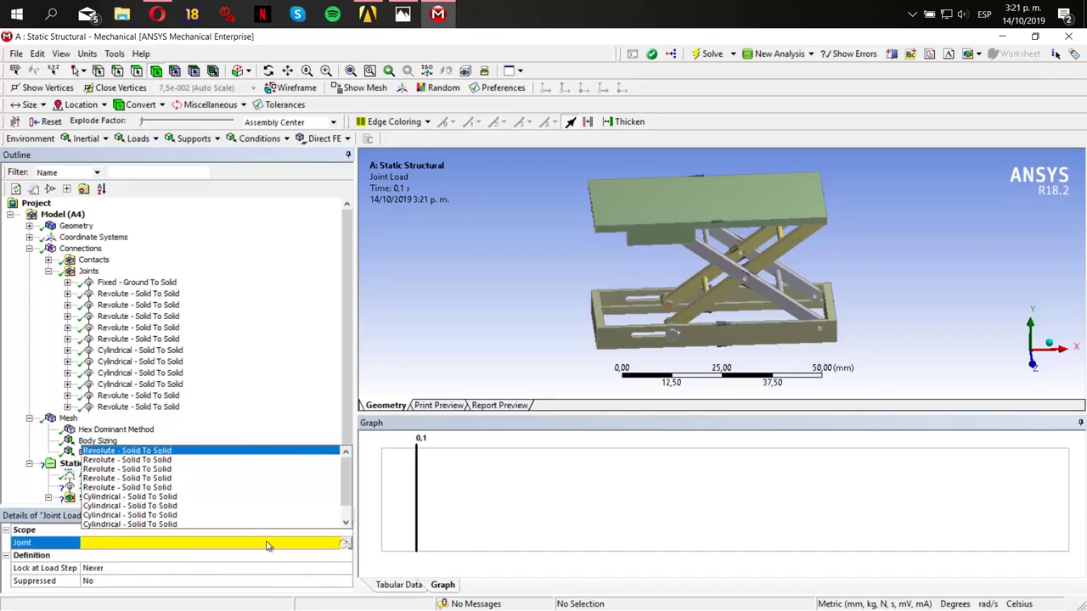
pyautogui.click(161, 454)
pyautogui.scroll(2, 828, 310)
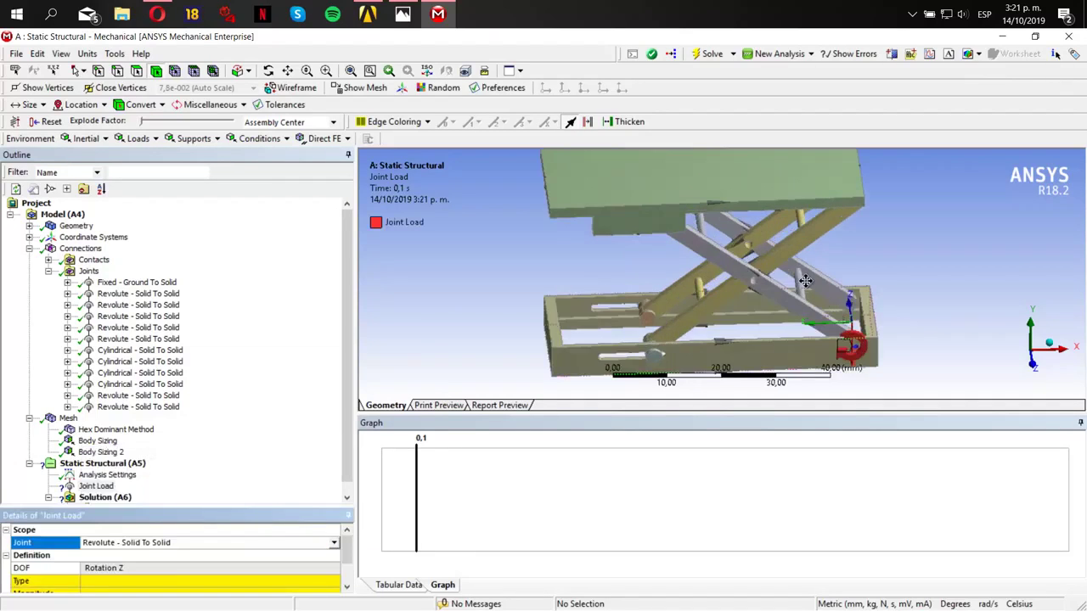
pyautogui.keyDown('ctrl'); pyautogui.moveTo(805, 281); pyautogui.dragTo(752, 205, button='middle'); pyautogui.keyUp('ctrl')
pyautogui.click(1035, 360)
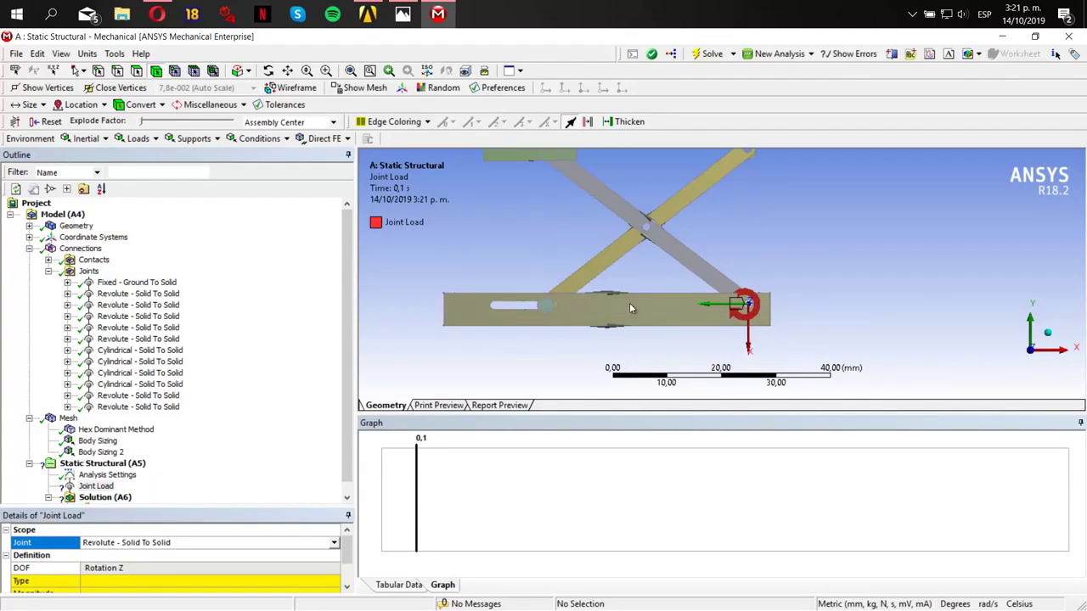
# - Set the joint load's type to Rotation and define its magnitude as tabular data
pyautogui.scroll(-2, 187, 551)
pyautogui.click(303, 543)
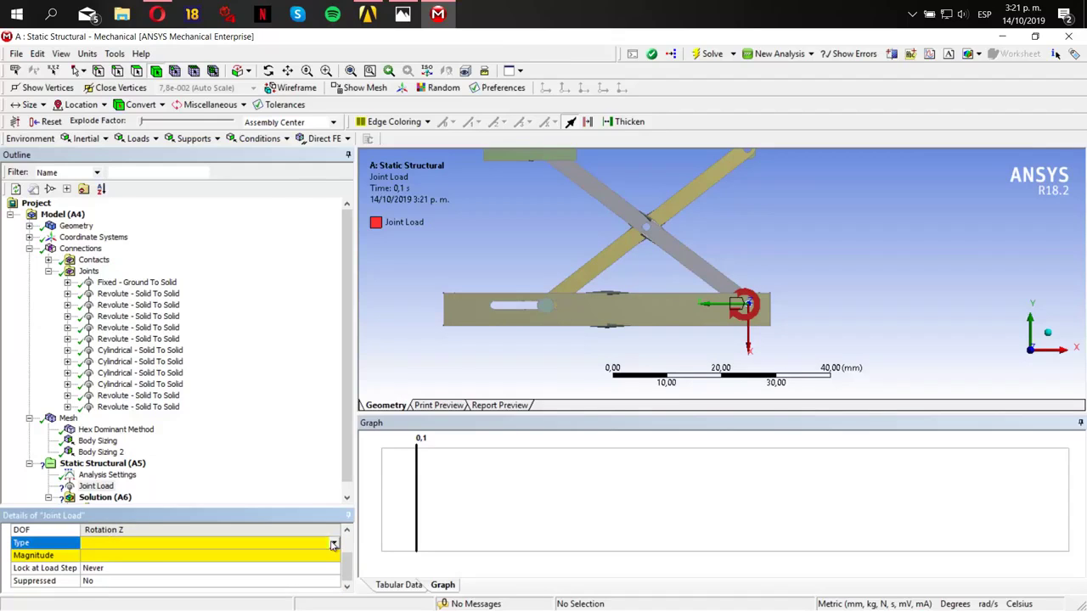
pyautogui.click(303, 543)
pyautogui.click(303, 554)
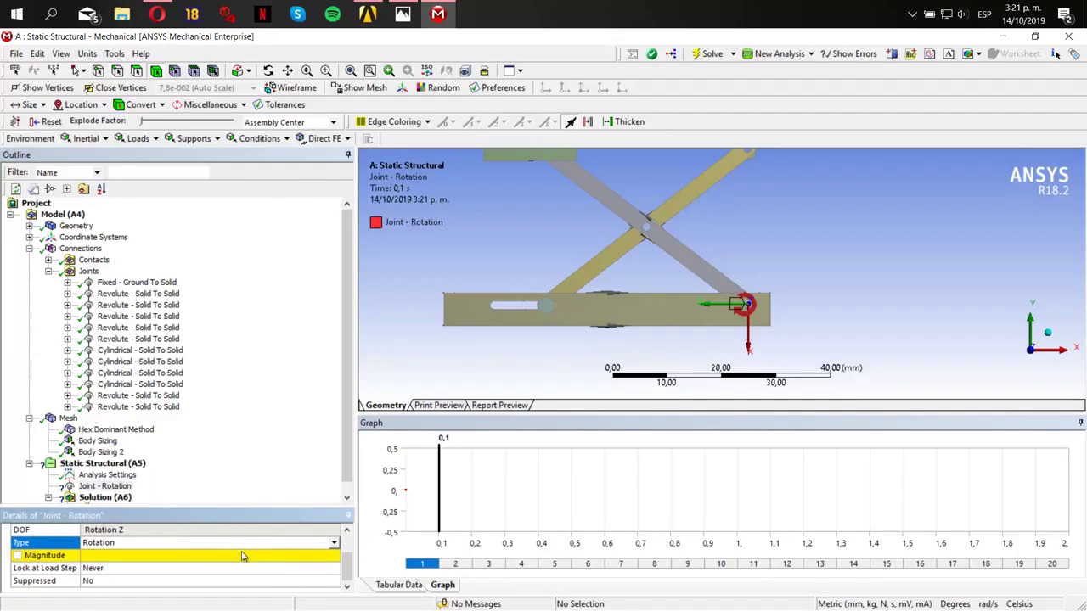
pyautogui.click(242, 556)
pyautogui.click(336, 555)
pyautogui.click(364, 531)
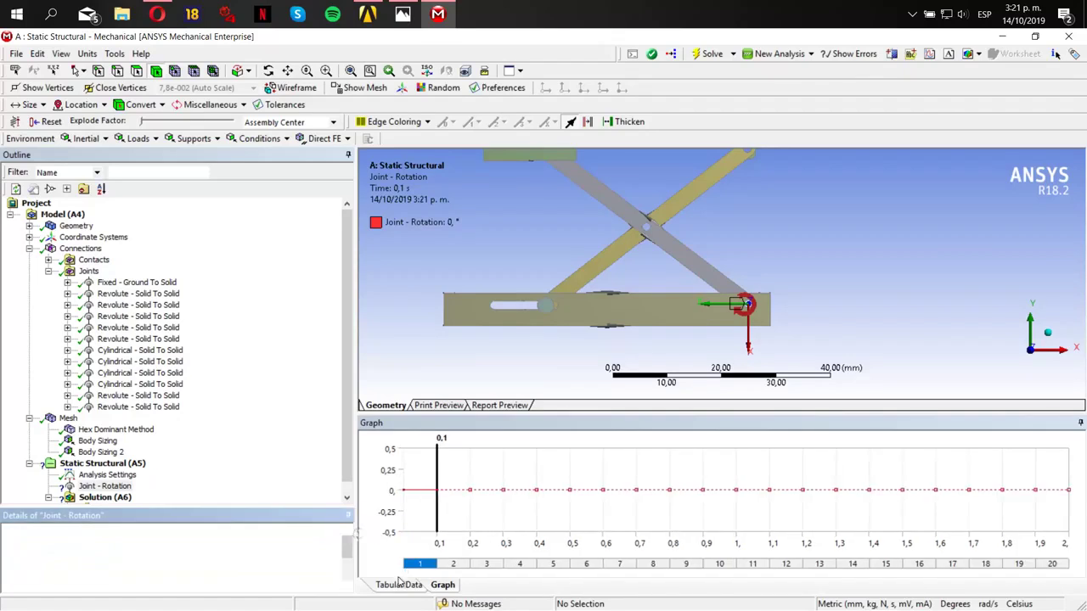
# - Remove the fixed rotation entry at 0.1 s from the joint load's table so that the value is interpolated
pyautogui.click(399, 584)
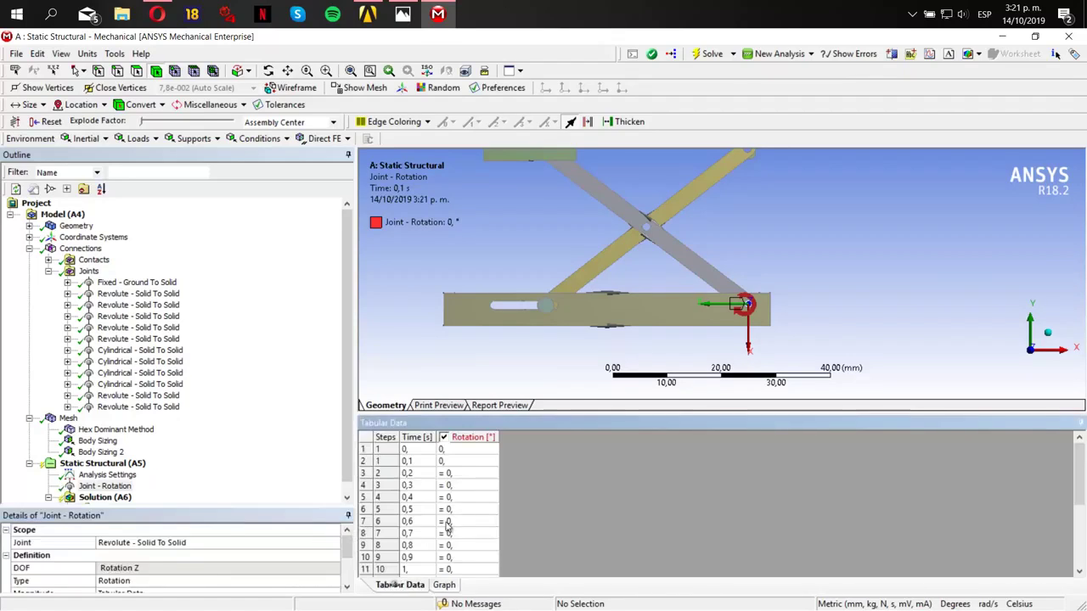
pyautogui.rightClick(367, 463)
pyautogui.click(399, 515)
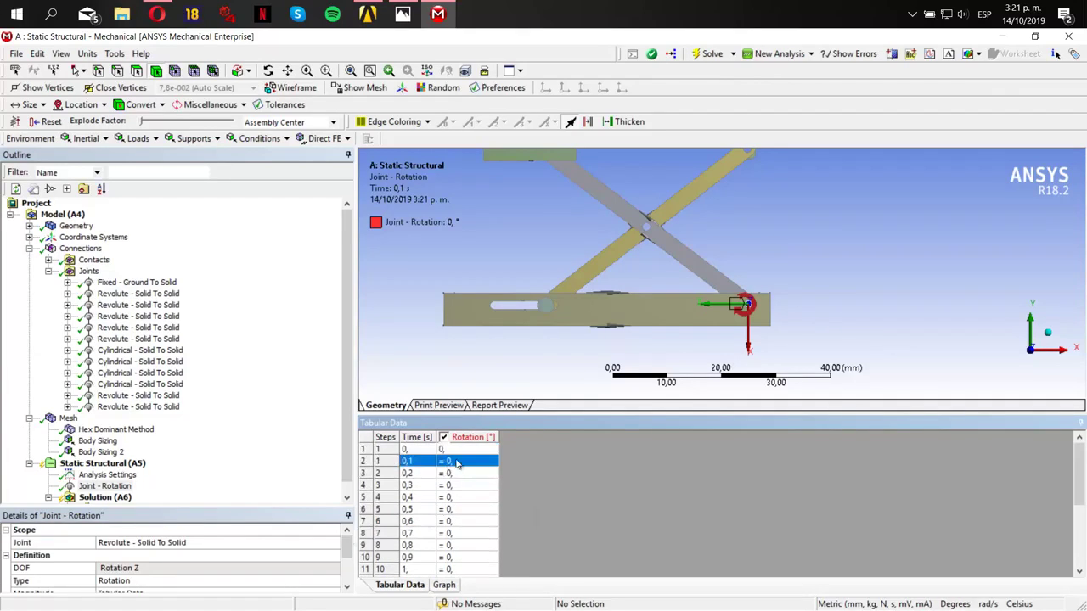
pyautogui.scroll(-4, 454, 501)
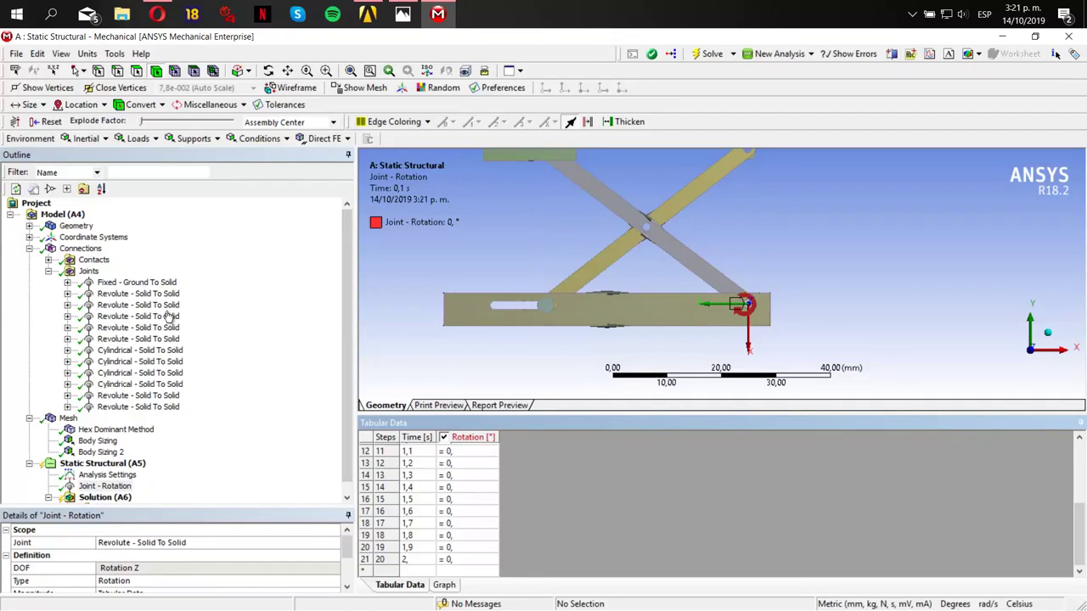
# - Configure the first revolute joint and turn the arm about Z towards the base to check its rotation direction
pyautogui.click(140, 293)
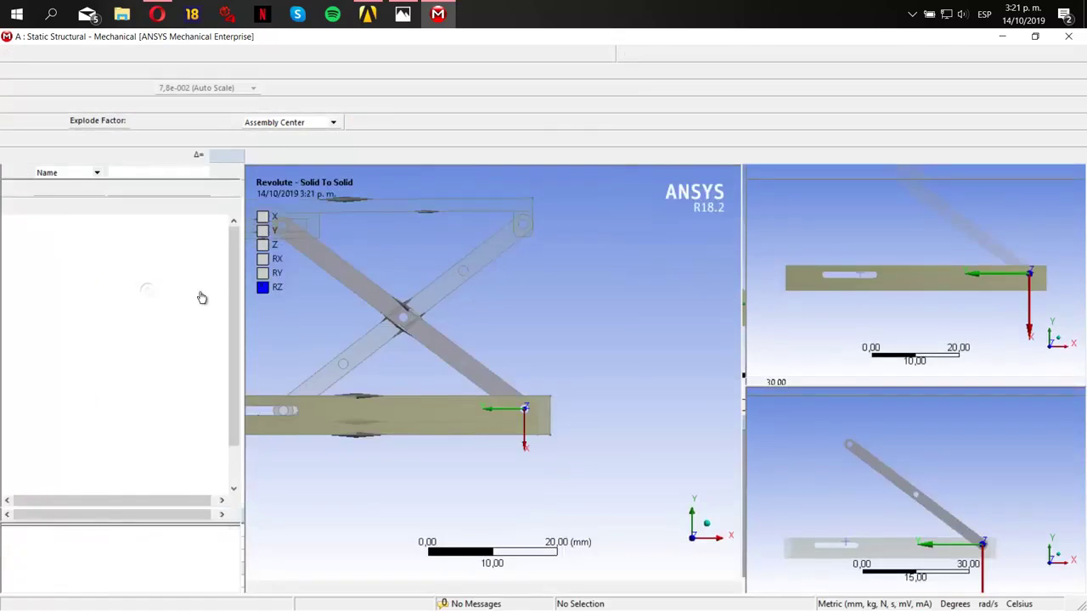
pyautogui.moveTo(533, 333); pyautogui.dragTo(675, 355, button='middle')
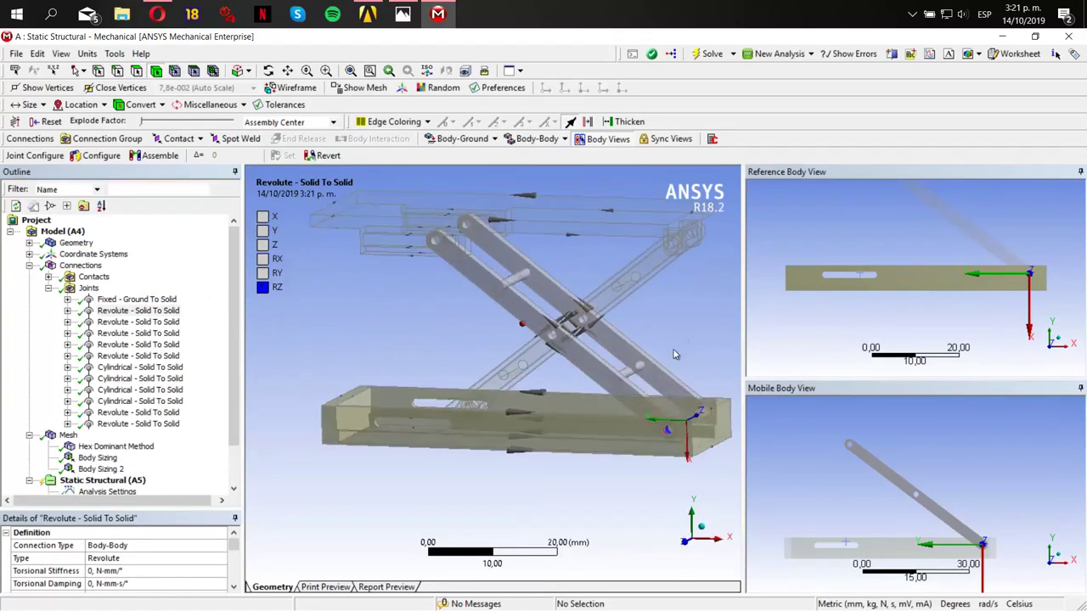
pyautogui.click(100, 155)
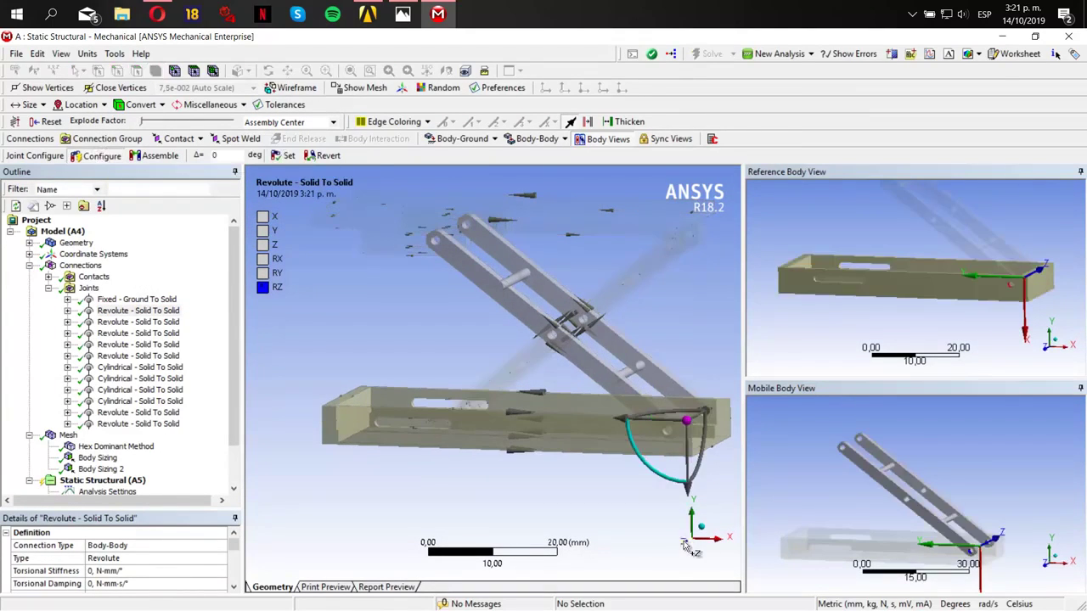
pyautogui.click(688, 548)
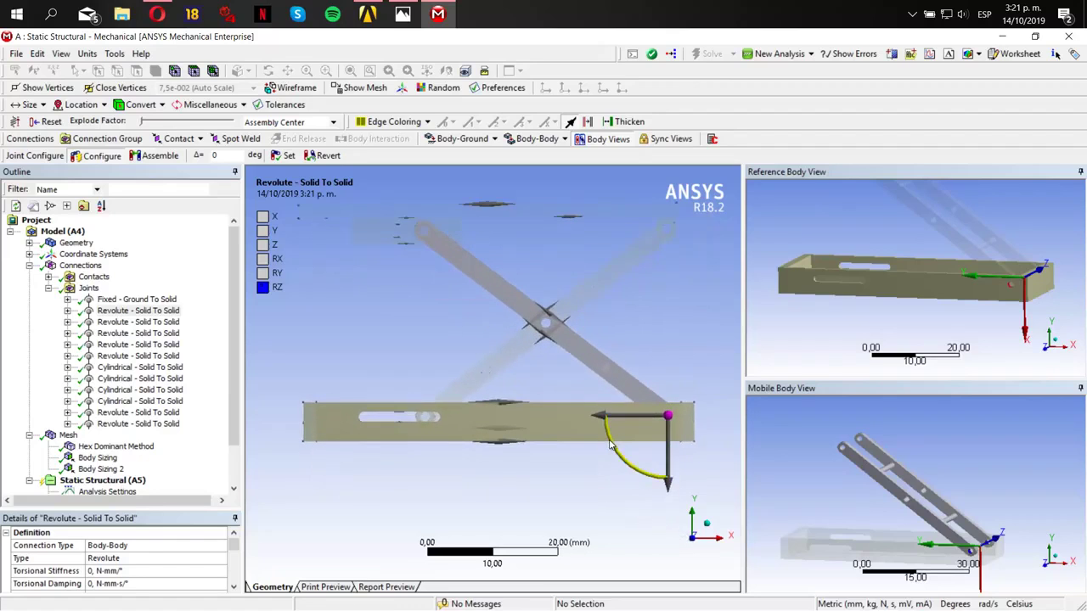
pyautogui.moveTo(609, 445); pyautogui.dragTo(647, 444)
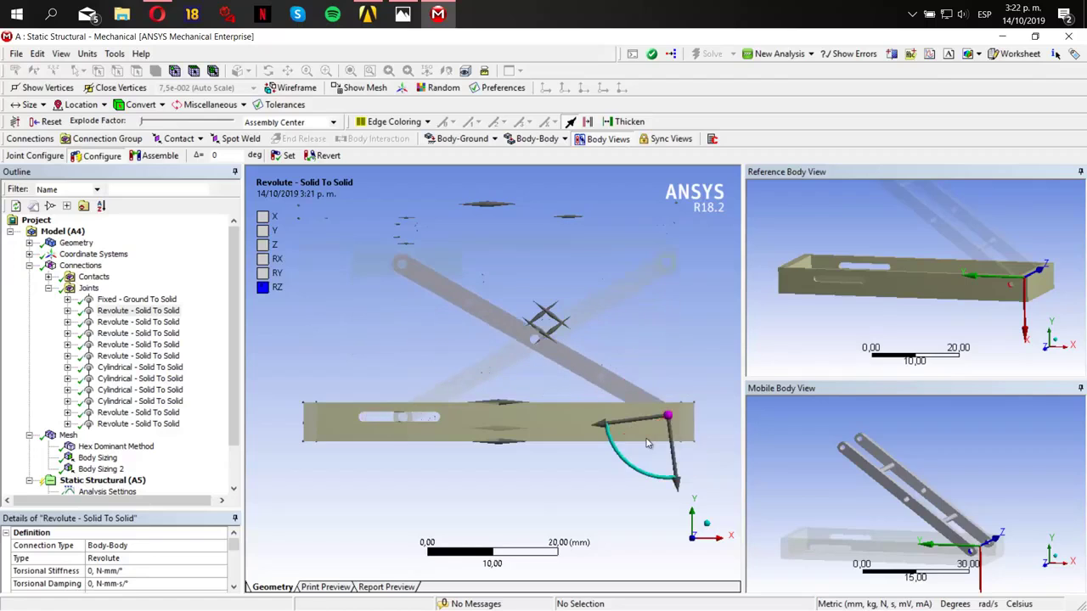
pyautogui.scroll(-2, 127, 427)
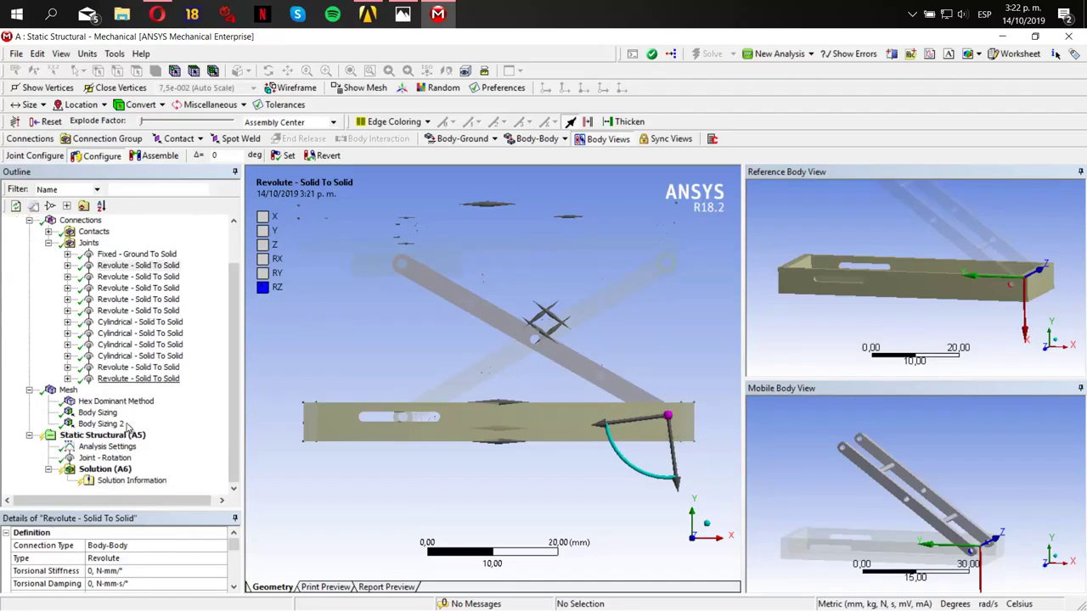
# - Set the joint load's rotation at 2 s to -28° and review the interpolated values and rotation direction
pyautogui.click(113, 456)
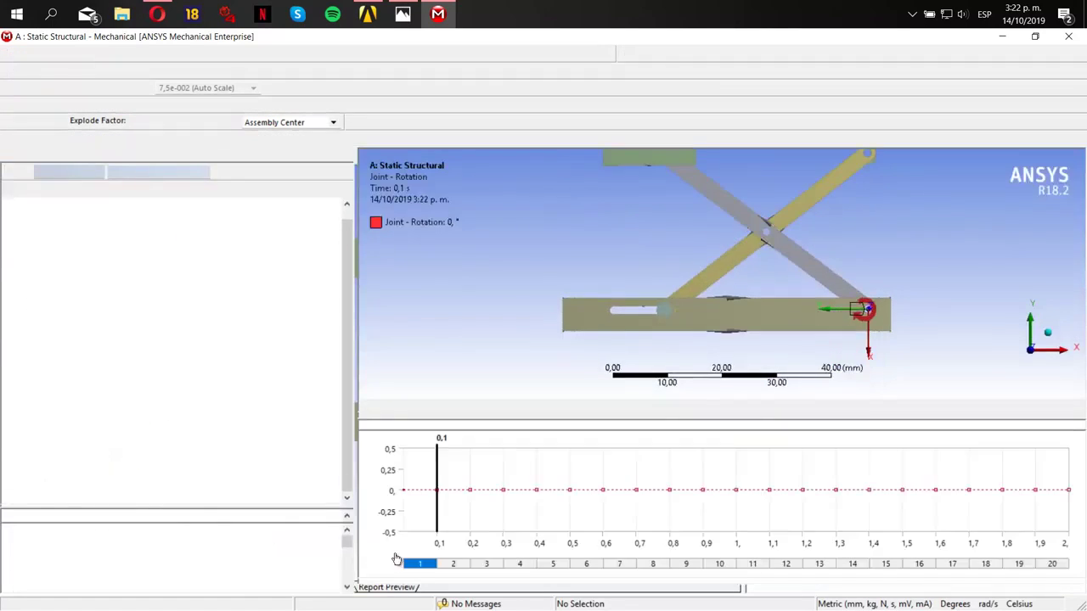
pyautogui.click(401, 585)
pyautogui.click(484, 560)
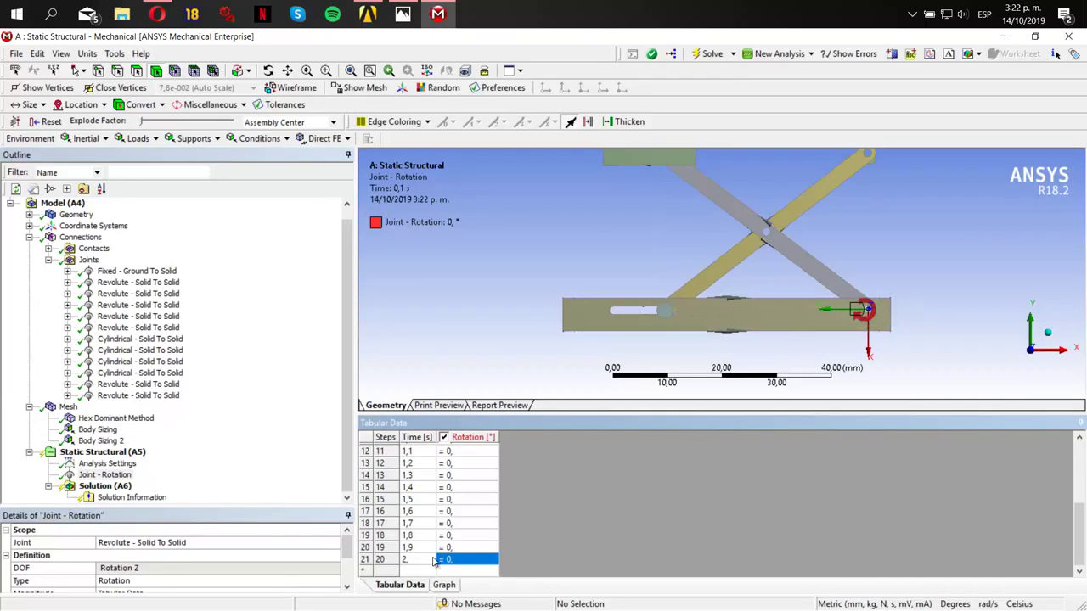
pyautogui.press('BackSpace')
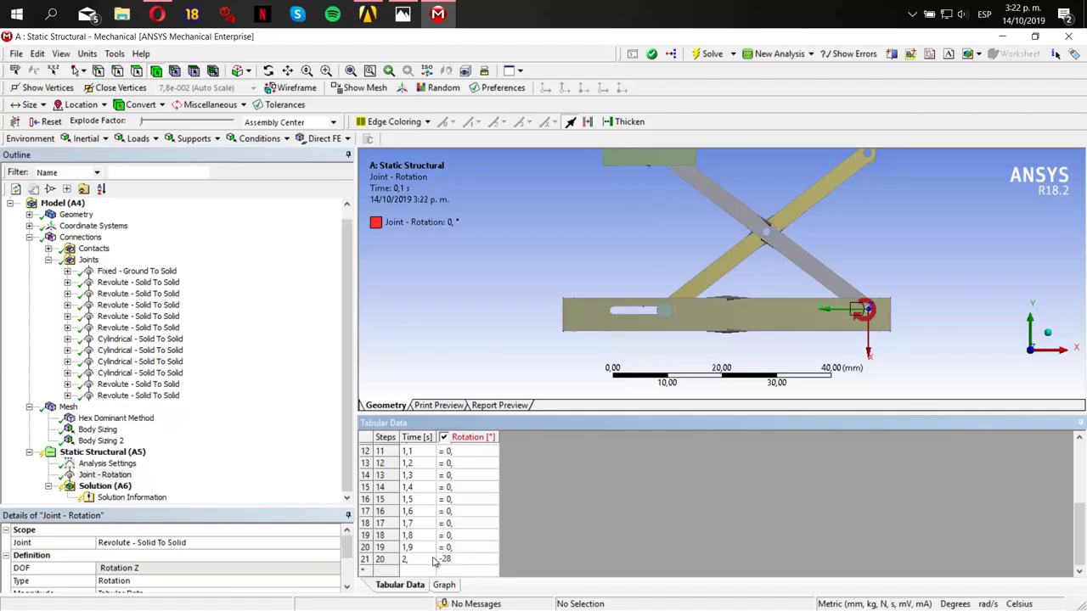
pyautogui.write('-28')
pyautogui.press('Return')
pyautogui.scroll(4, 488, 508)
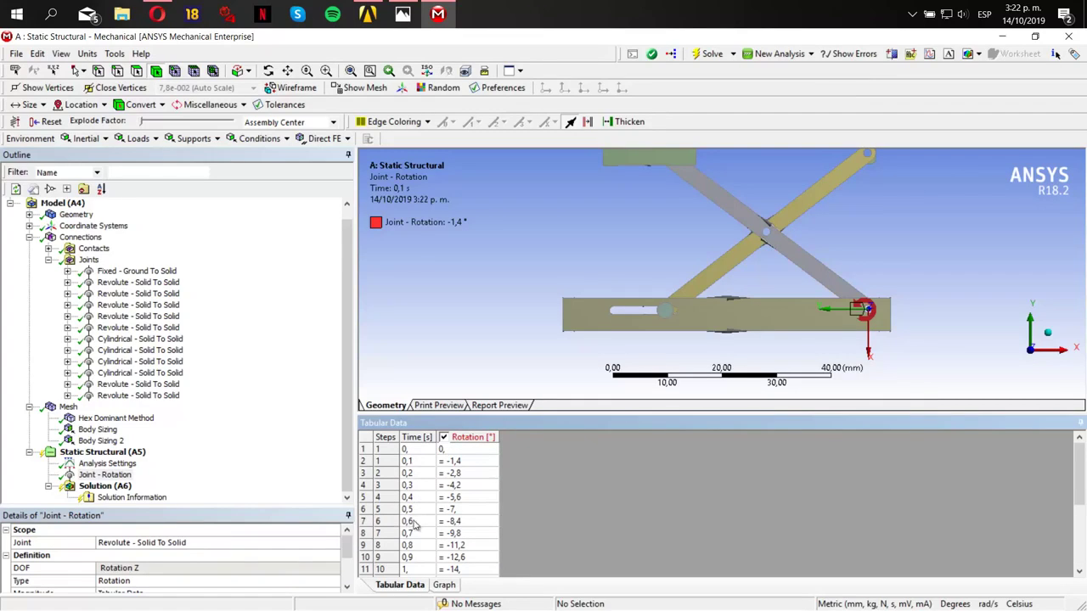
pyautogui.scroll(5, 827, 356)
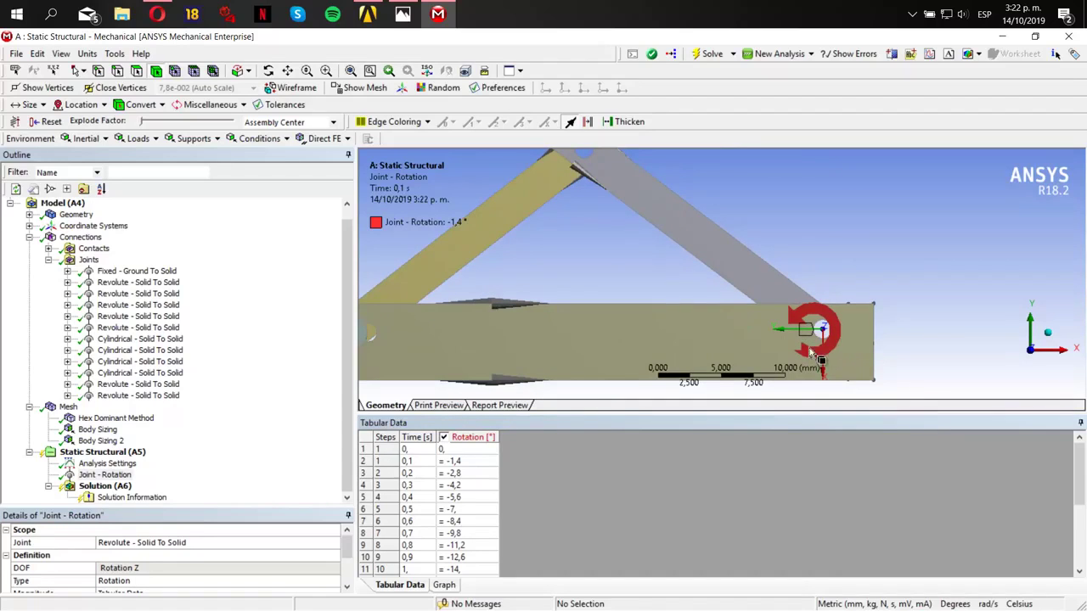
# - Look at the scissor lift reference picture in Photos and return to the ANSYS Mechanical model
pyautogui.scroll(-6, 814, 319)
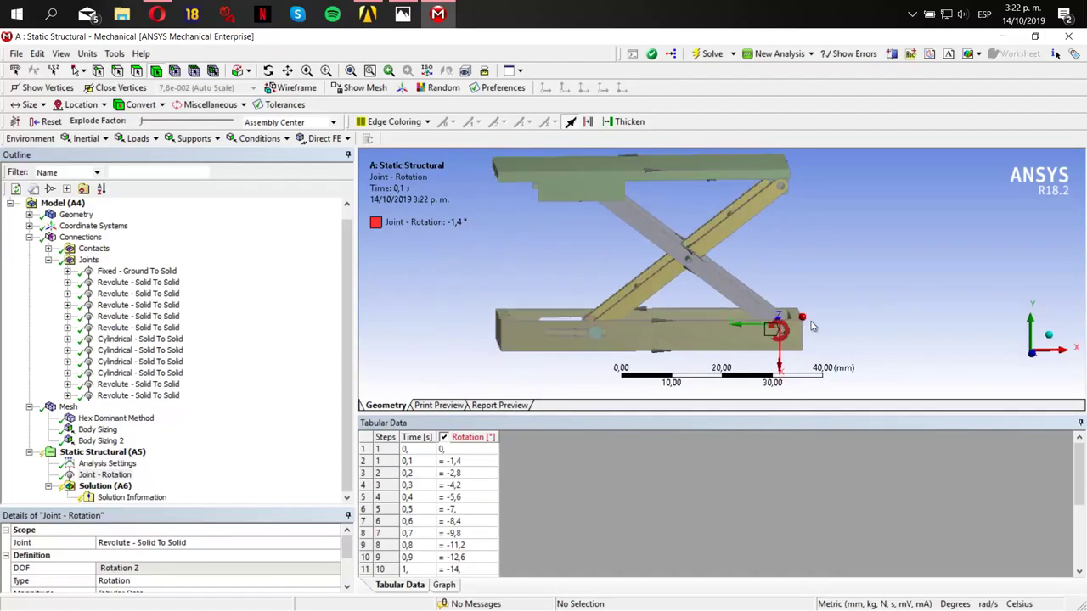
pyautogui.click(140, 451)
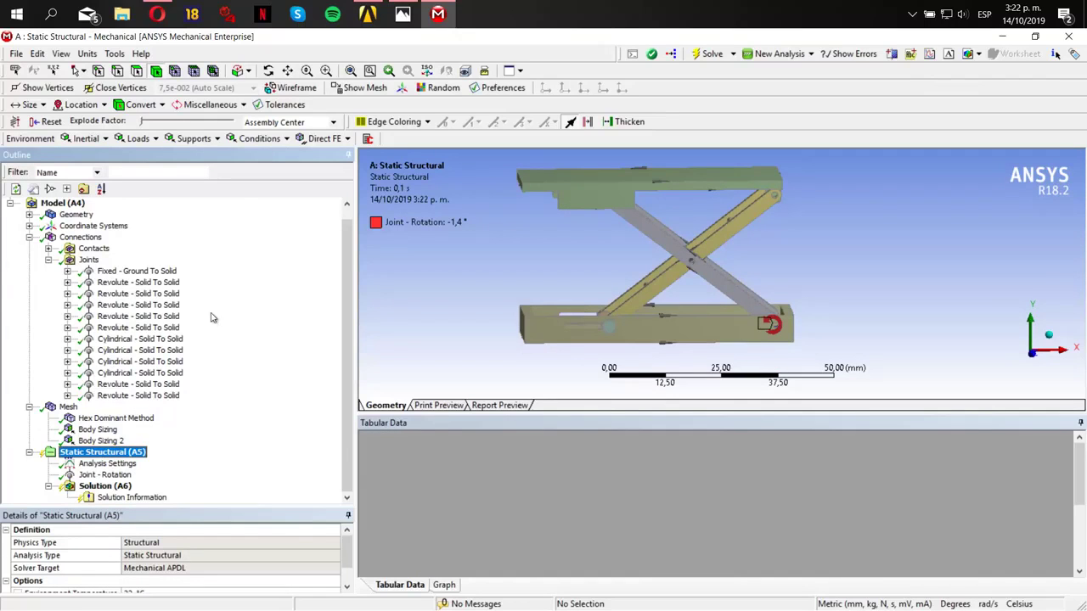
pyautogui.click(138, 138)
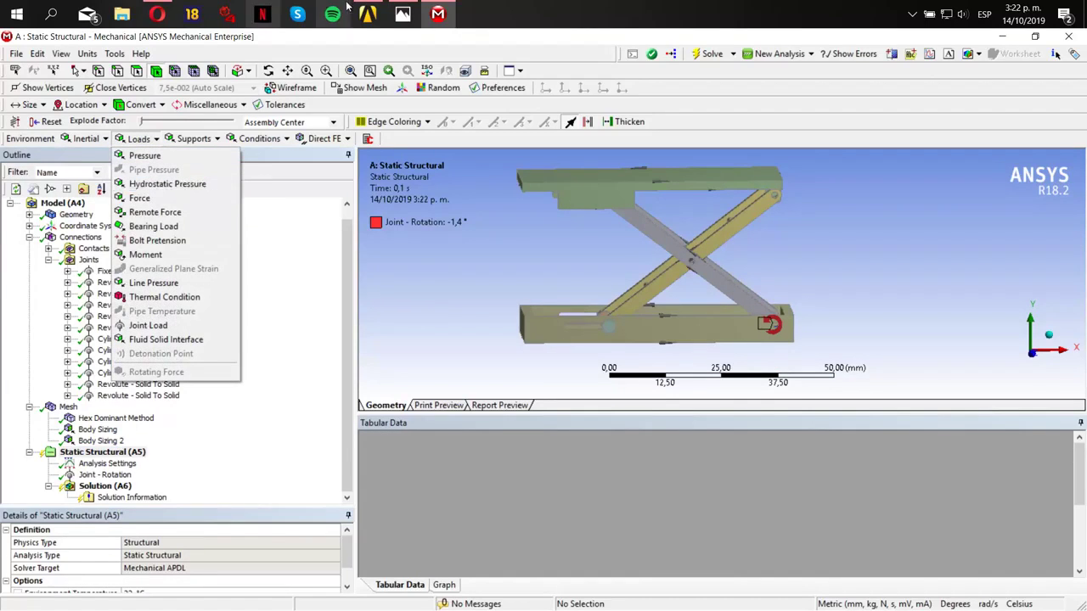
pyautogui.click(402, 15)
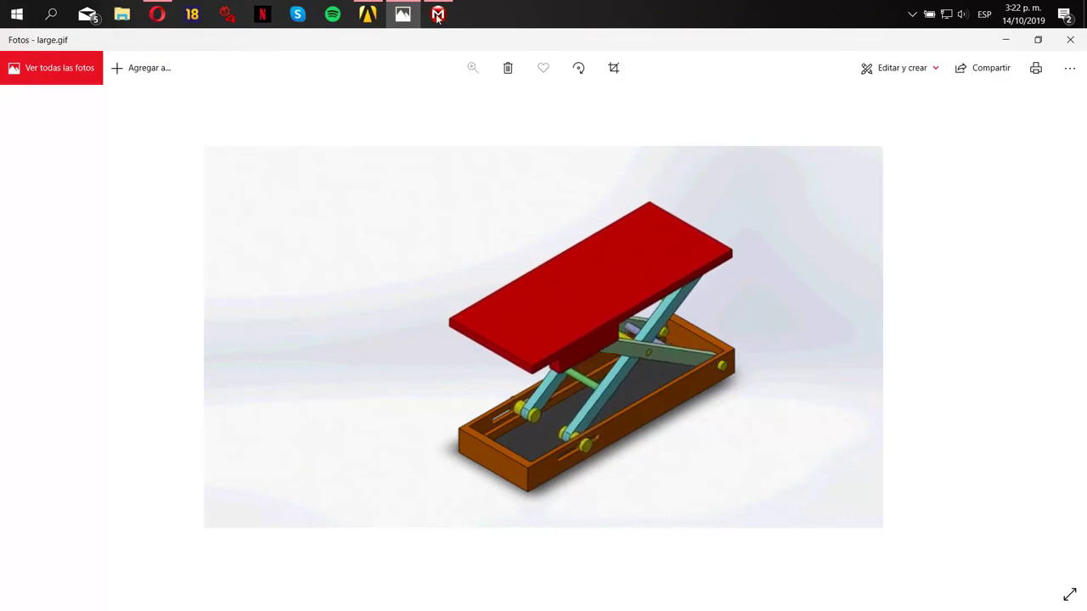
pyautogui.hotkey('alt', 'Tab')
pyautogui.moveTo(649, 258); pyautogui.dragTo(647, 277, button='middle')
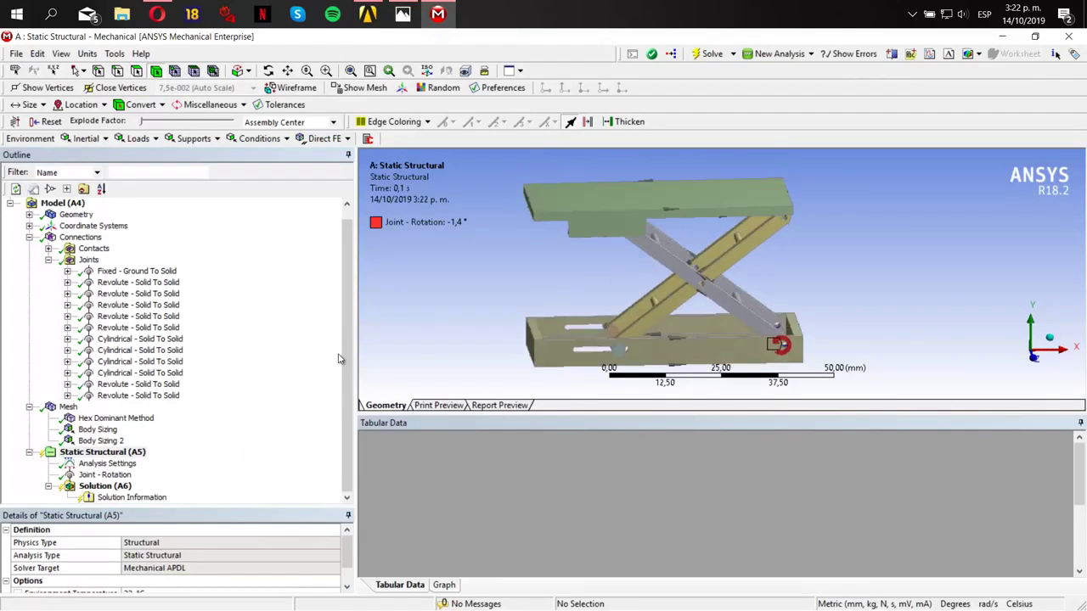
# - Add a remote force to the static structural analysis, scoped to the top face of the lift platform
pyautogui.click(136, 452)
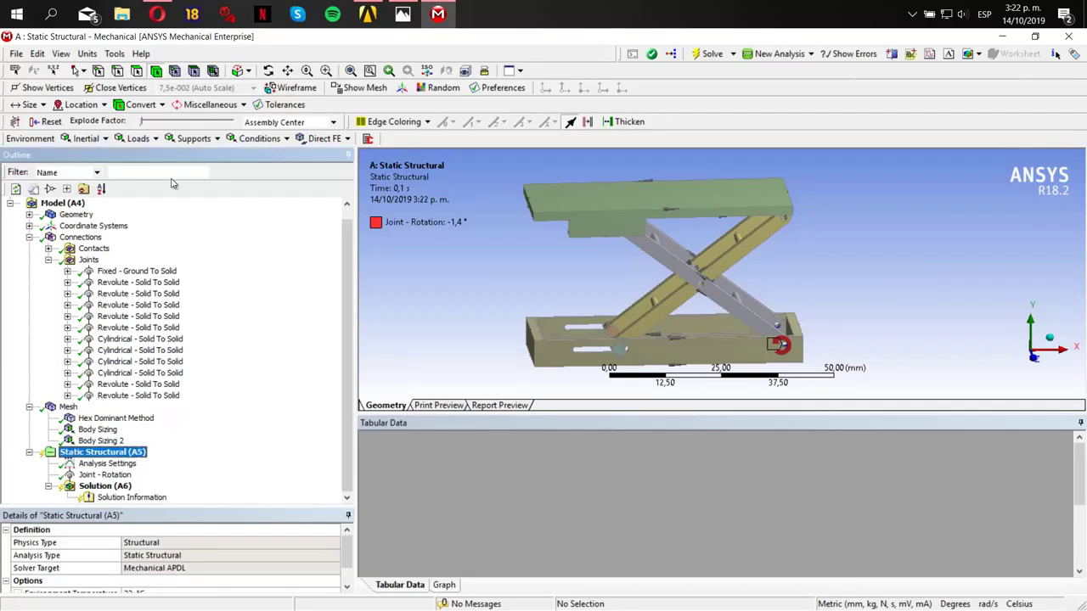
pyautogui.click(191, 138)
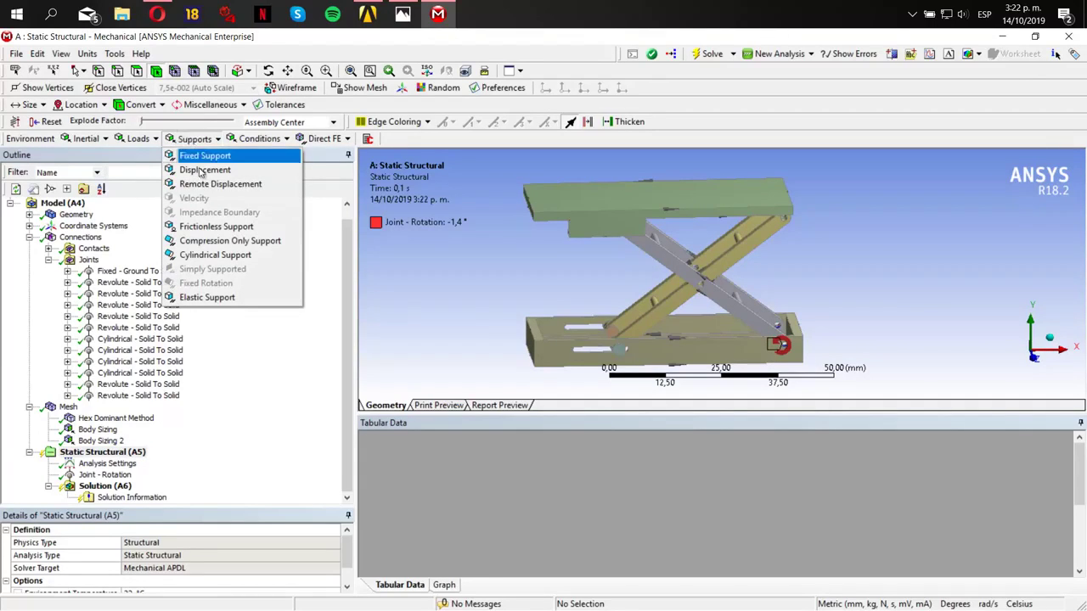
pyautogui.click(138, 138)
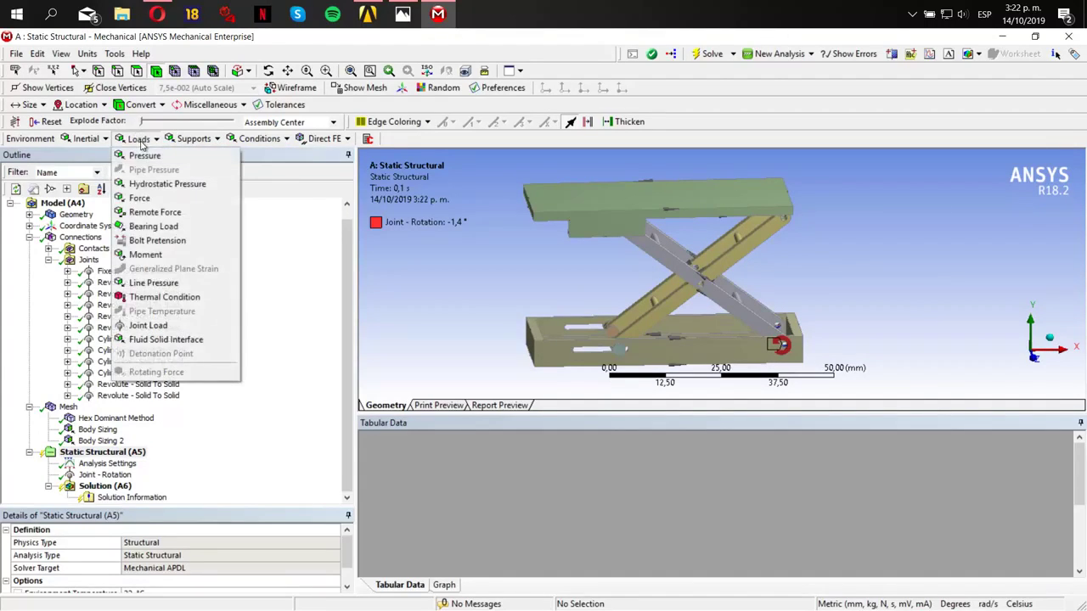
pyautogui.click(161, 212)
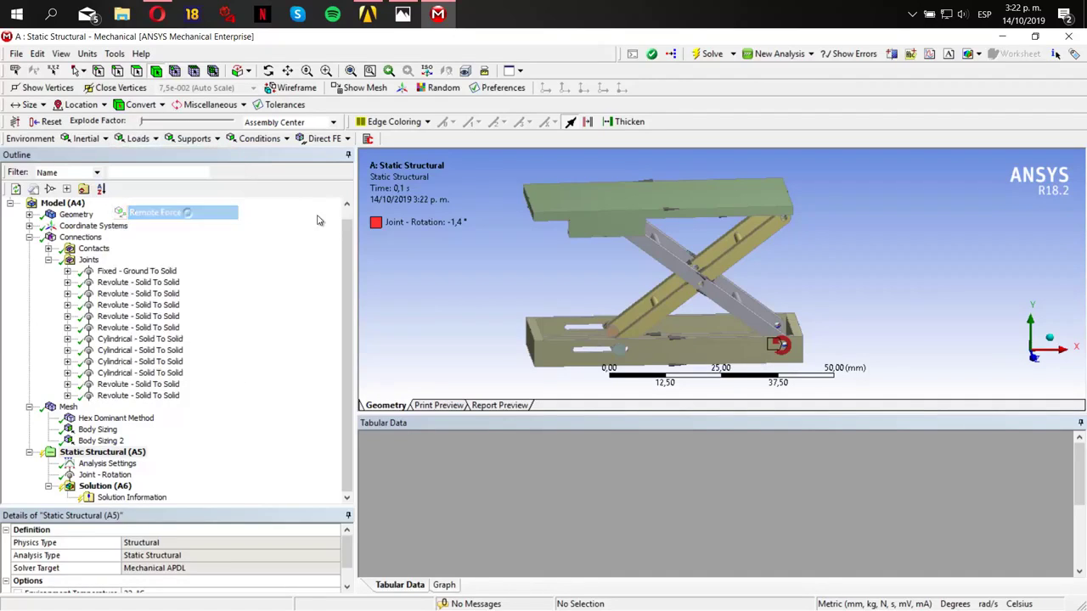
pyautogui.click(654, 196)
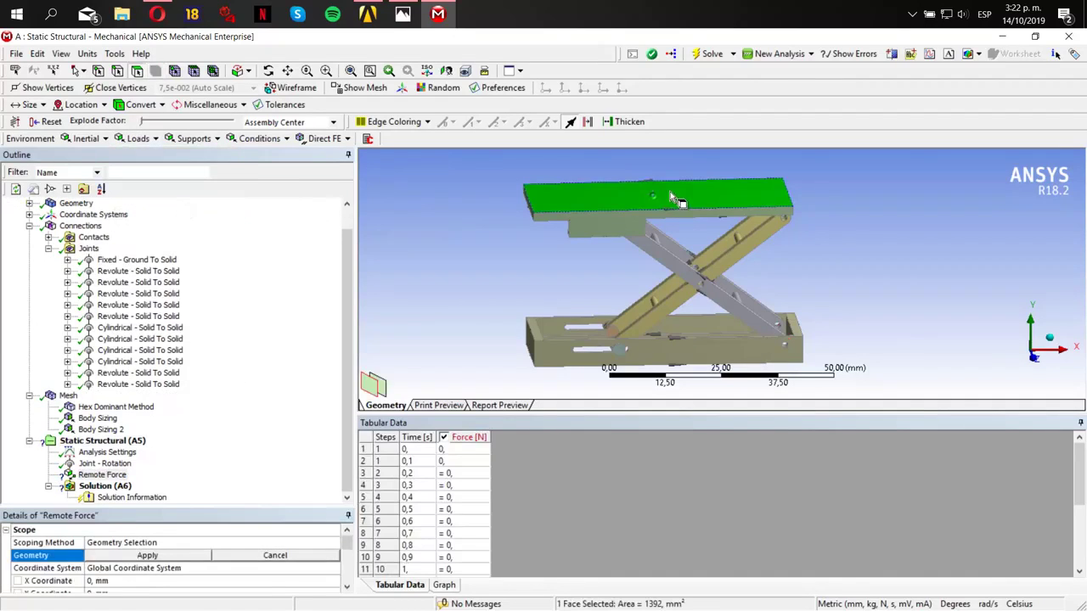
pyautogui.click(147, 556)
pyautogui.scroll(-1, 146, 552)
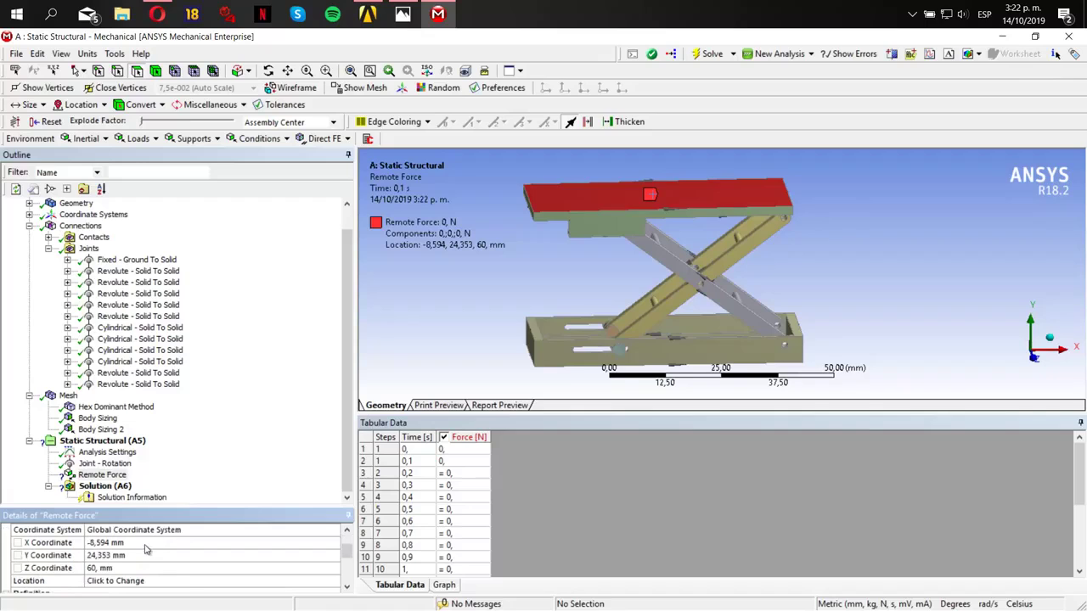
# - Set the remote force's magnitude to 20 N, defined by vector
pyautogui.scroll(2, 639, 285)
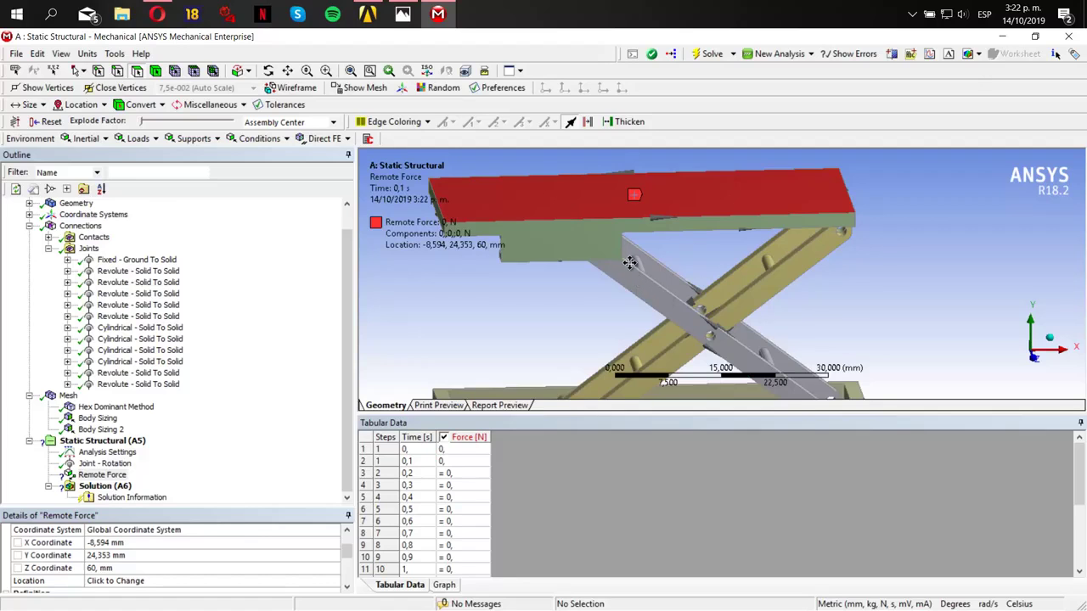
pyautogui.moveTo(638, 268)
pyautogui.mouseDown(button='middle')
pyautogui.moveTo(649, 268)
pyautogui.moveTo(638, 247)
pyautogui.mouseUp(button='middle')
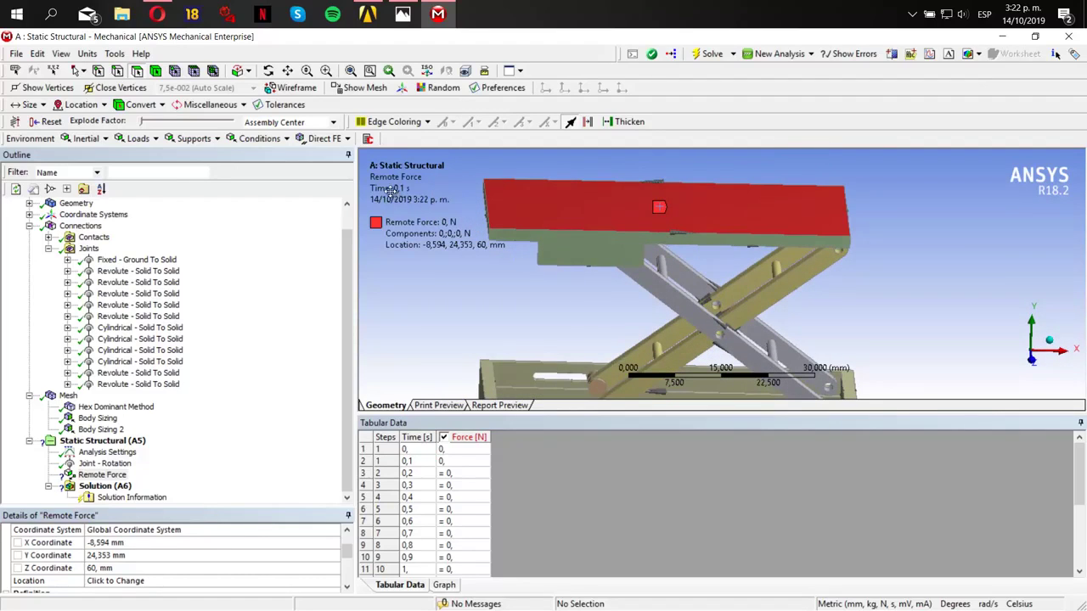
pyautogui.click(135, 138)
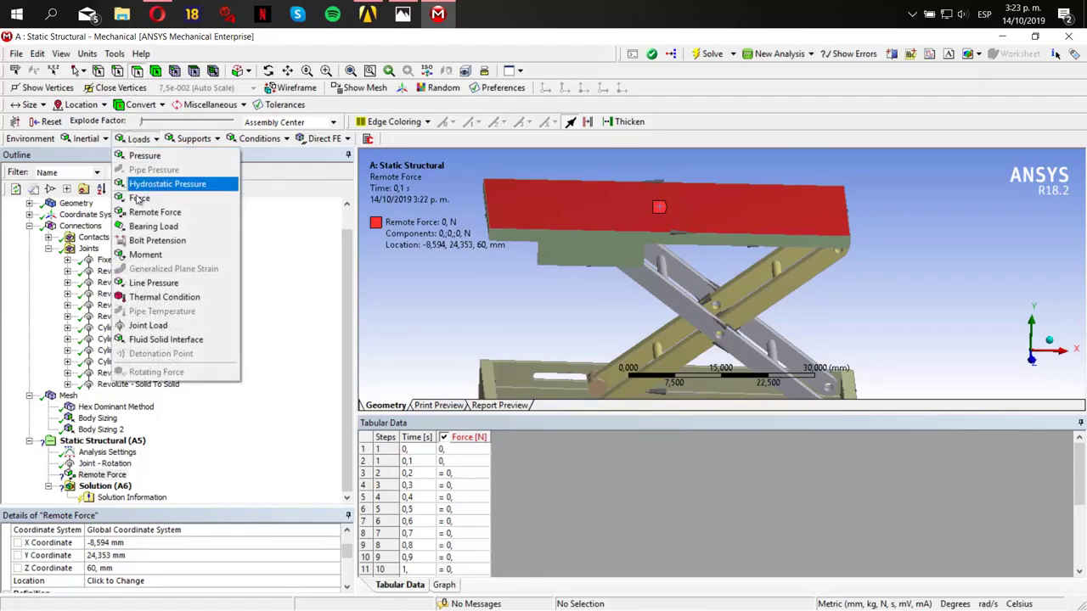
pyautogui.click(535, 311)
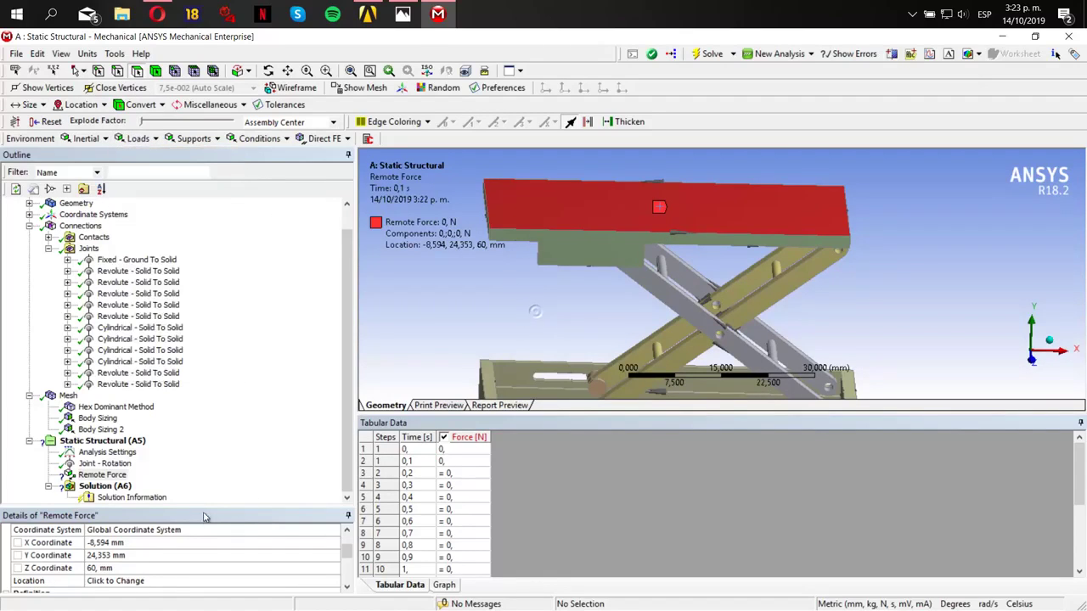
pyautogui.moveTo(216, 514); pyautogui.dragTo(229, 420)
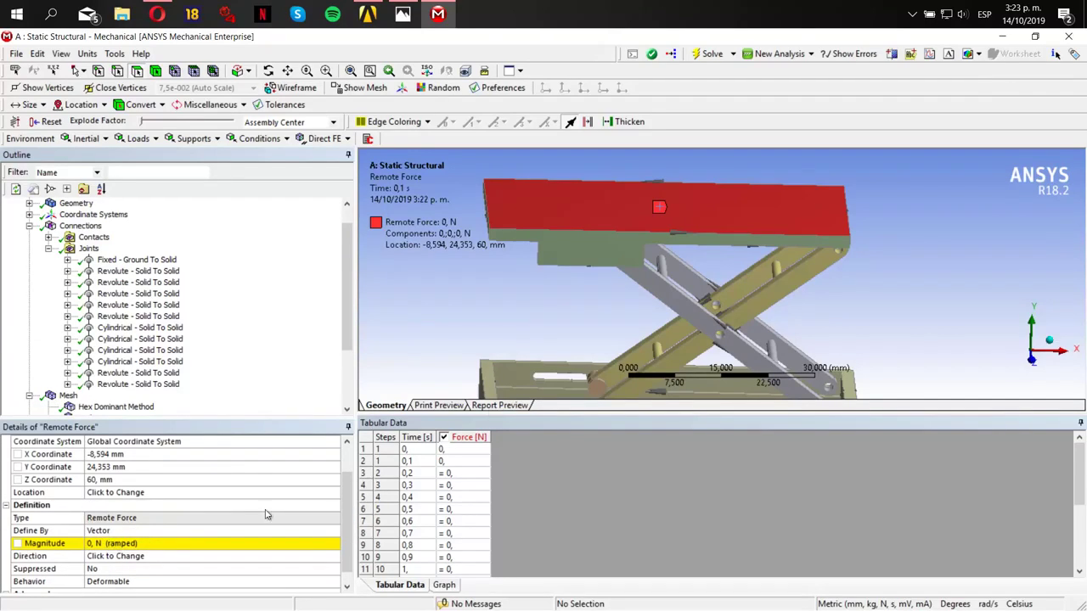
pyautogui.click(183, 543)
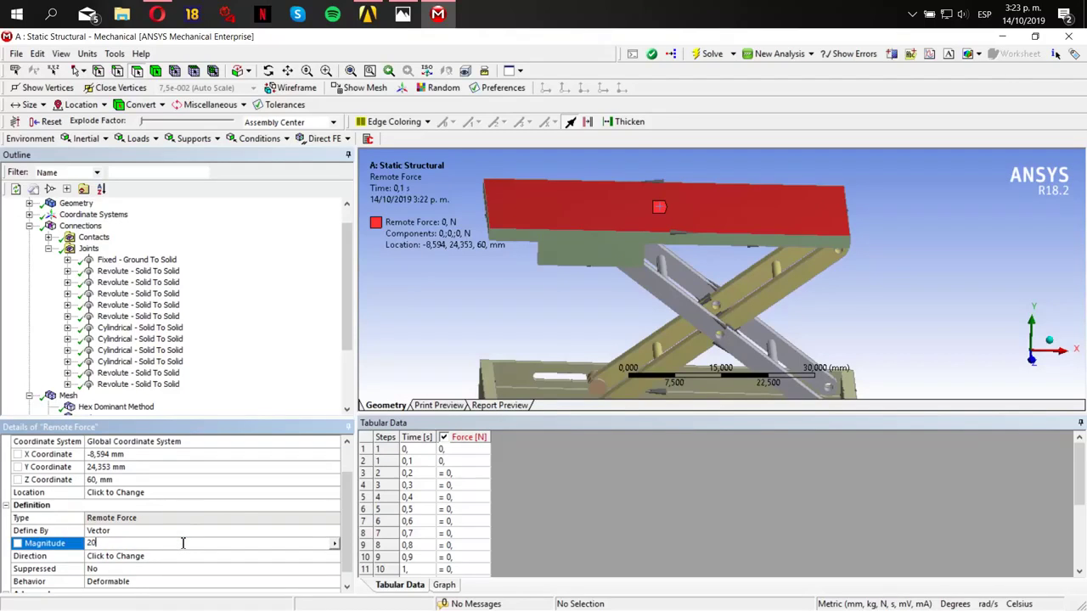
pyautogui.press('Return')
# - Set the remote force's location from the platform's top face and inspect its arrow up close
pyautogui.moveTo(555, 277); pyautogui.dragTo(609, 252, button='middle')
pyautogui.click(155, 535)
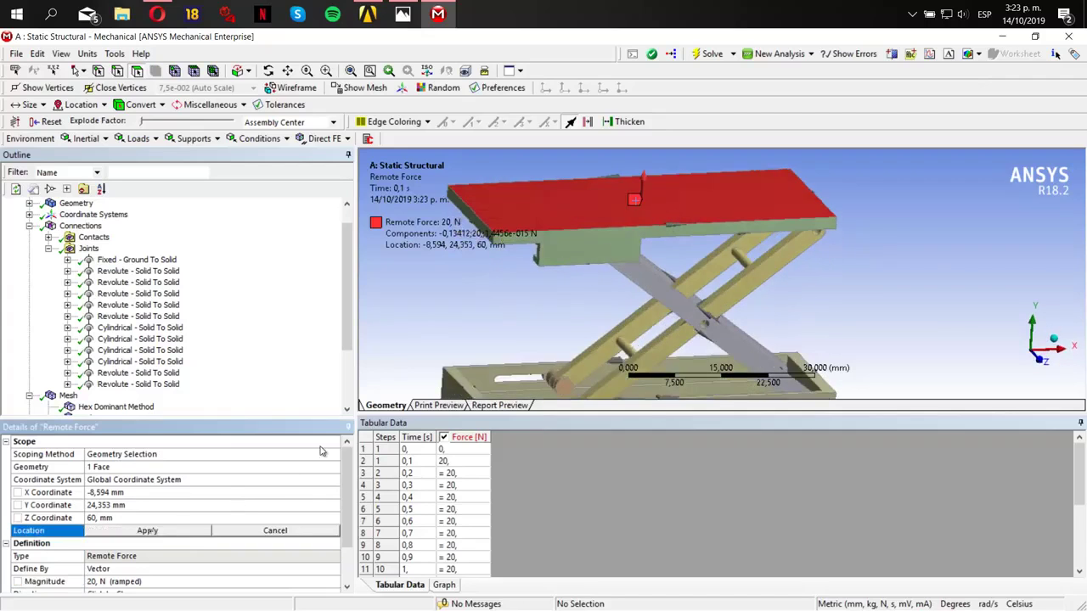
pyautogui.click(578, 204)
pyautogui.click(148, 531)
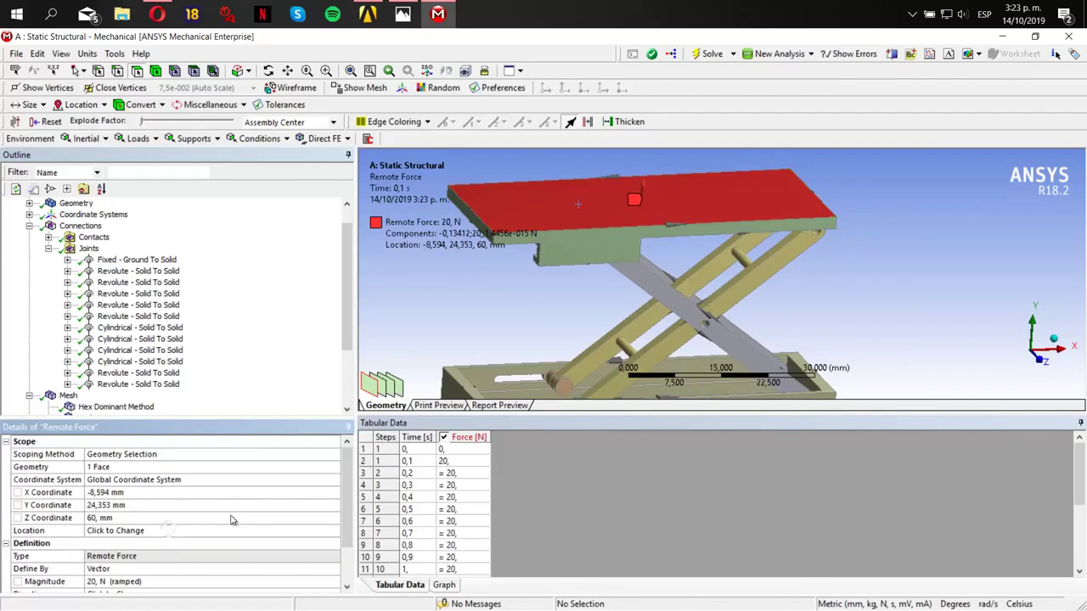
pyautogui.keyDown('ctrl'); pyautogui.moveTo(658, 208); pyautogui.dragTo(650, 283, button='middle'); pyautogui.keyUp('ctrl')
pyautogui.scroll(4, 649, 283)
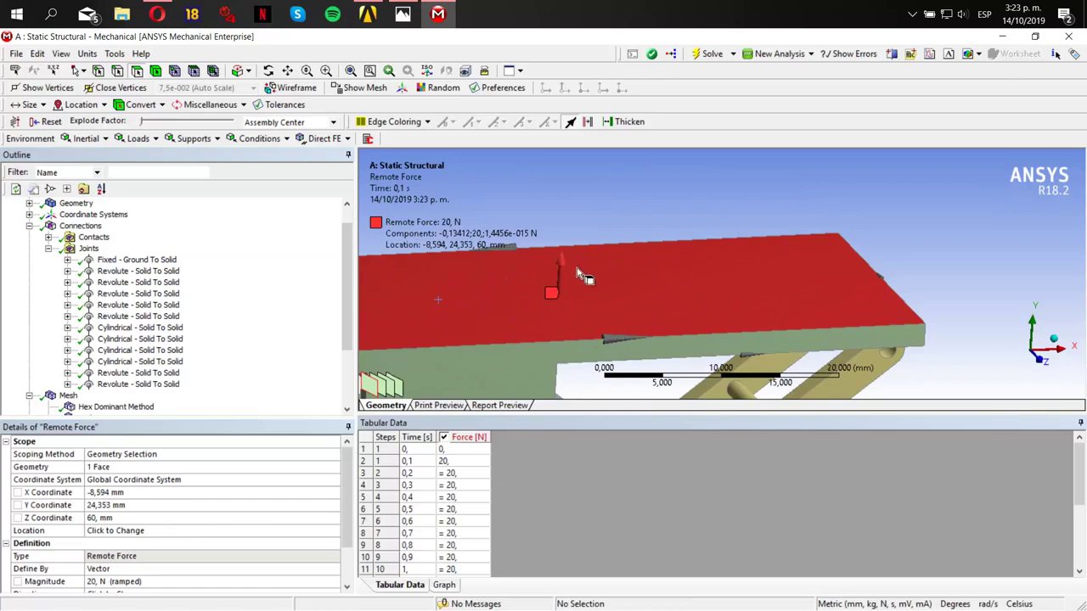
pyautogui.moveTo(575, 268); pyautogui.dragTo(556, 259, button='middle')
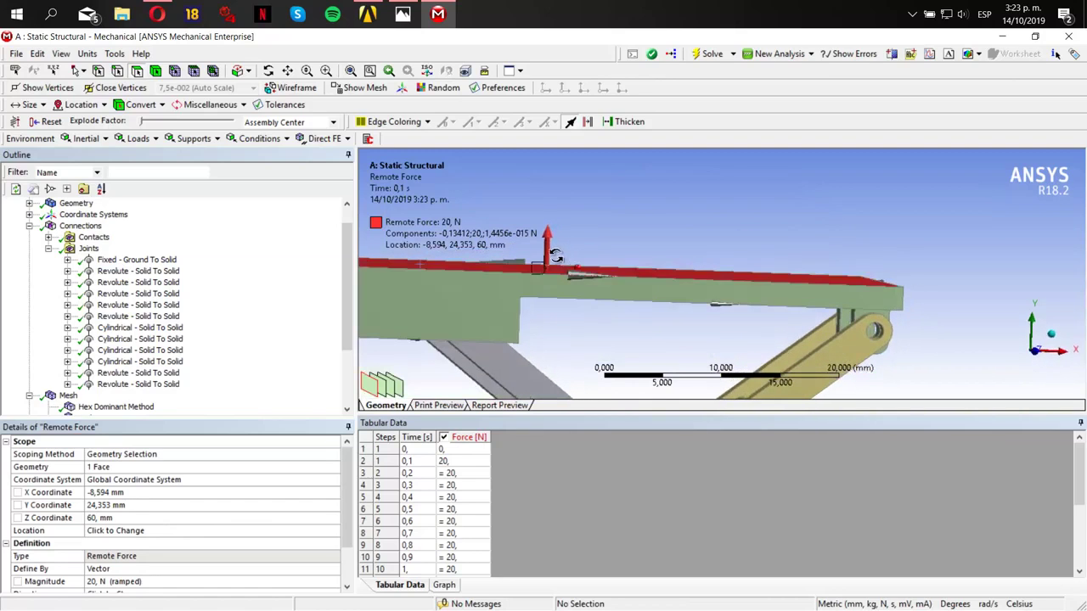
# - Try to reverse the remote force's direction relative to the platform's top face and check the arrow
pyautogui.click(1041, 354)
pyautogui.scroll(-1, 145, 533)
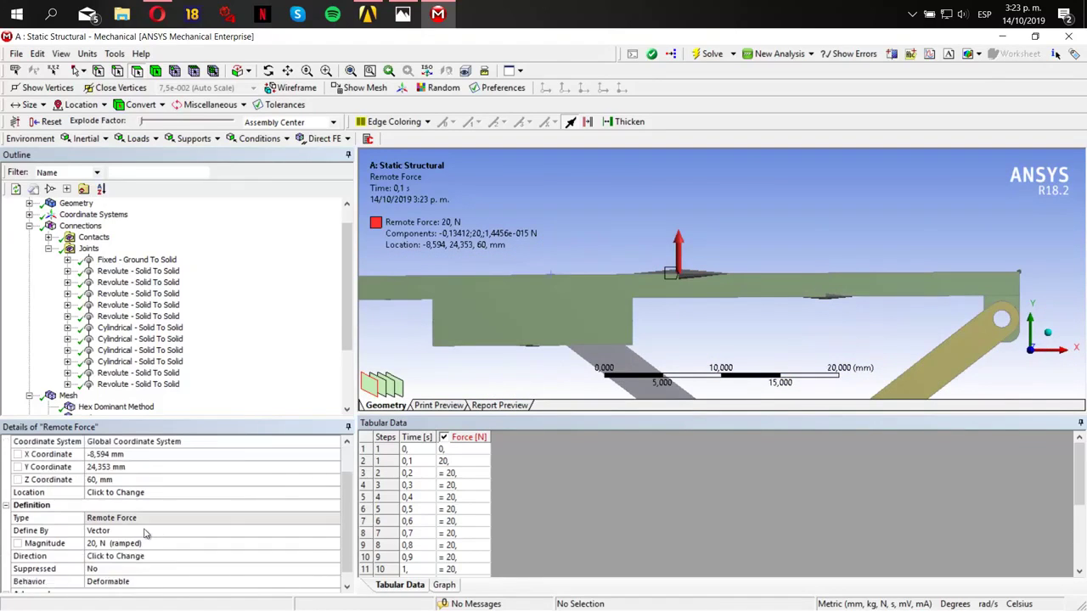
pyautogui.scroll(-1, 147, 531)
pyautogui.scroll(1, 145, 524)
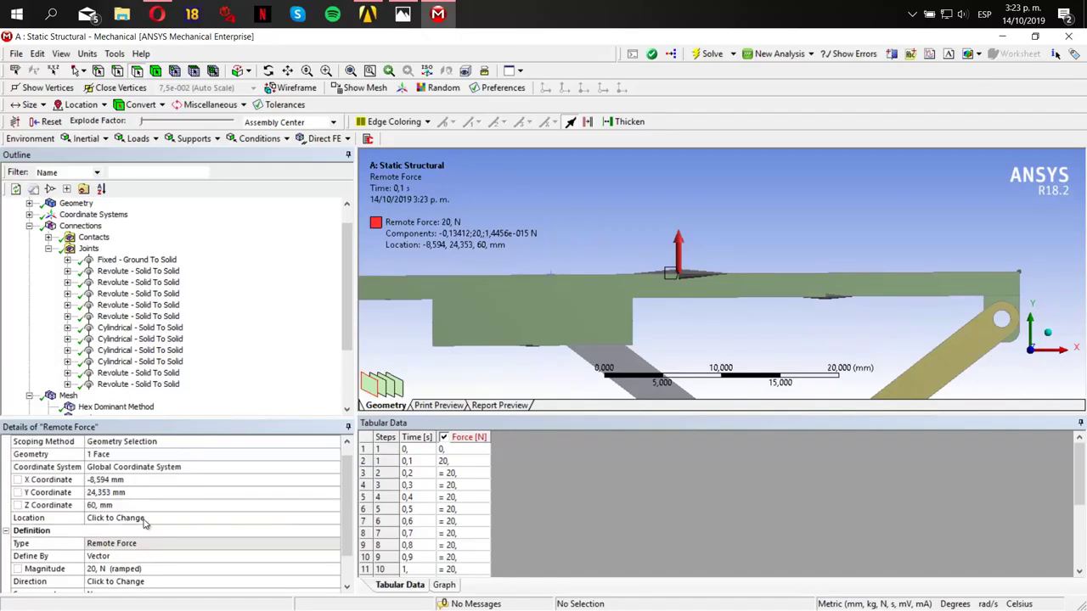
pyautogui.scroll(-1, 146, 525)
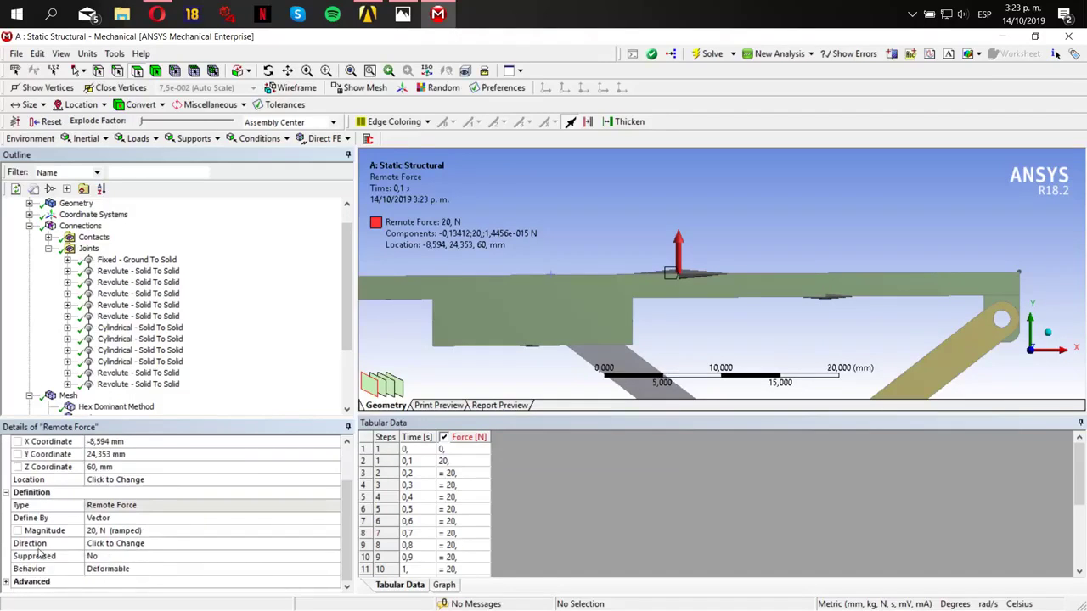
pyautogui.click(140, 547)
pyautogui.click(399, 359)
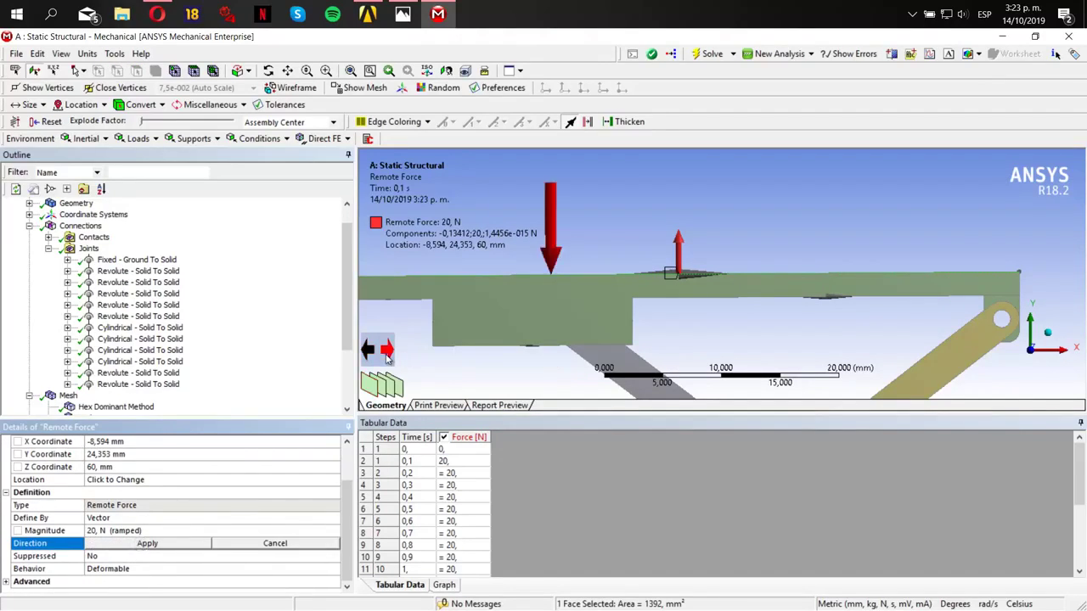
pyautogui.click(188, 544)
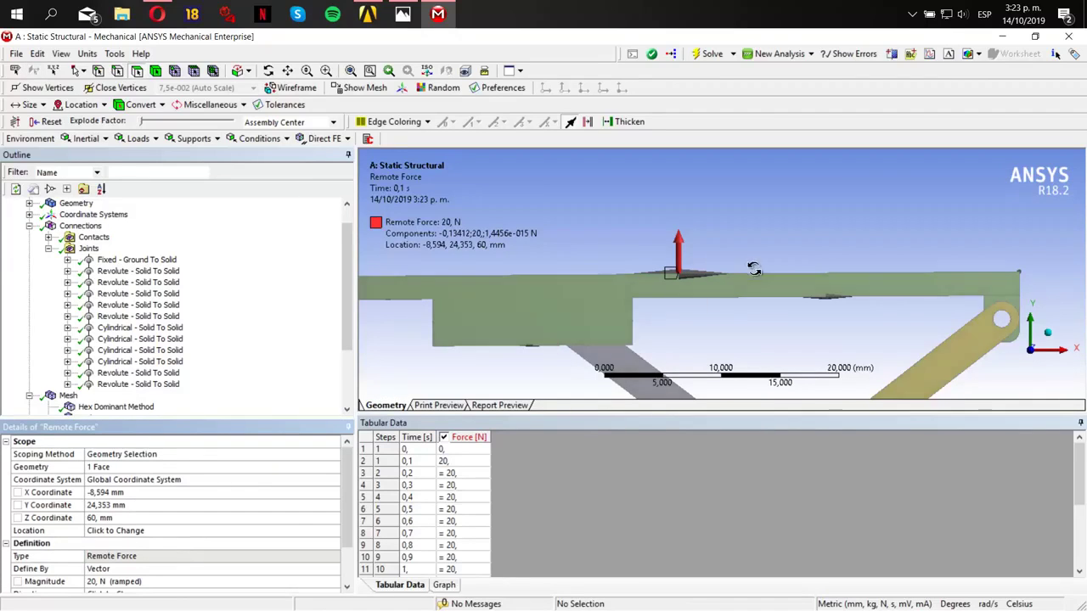
pyautogui.moveTo(753, 268)
pyautogui.mouseDown(button='middle')
pyautogui.moveTo(765, 273)
pyautogui.moveTo(737, 279)
pyautogui.mouseUp(button='middle')
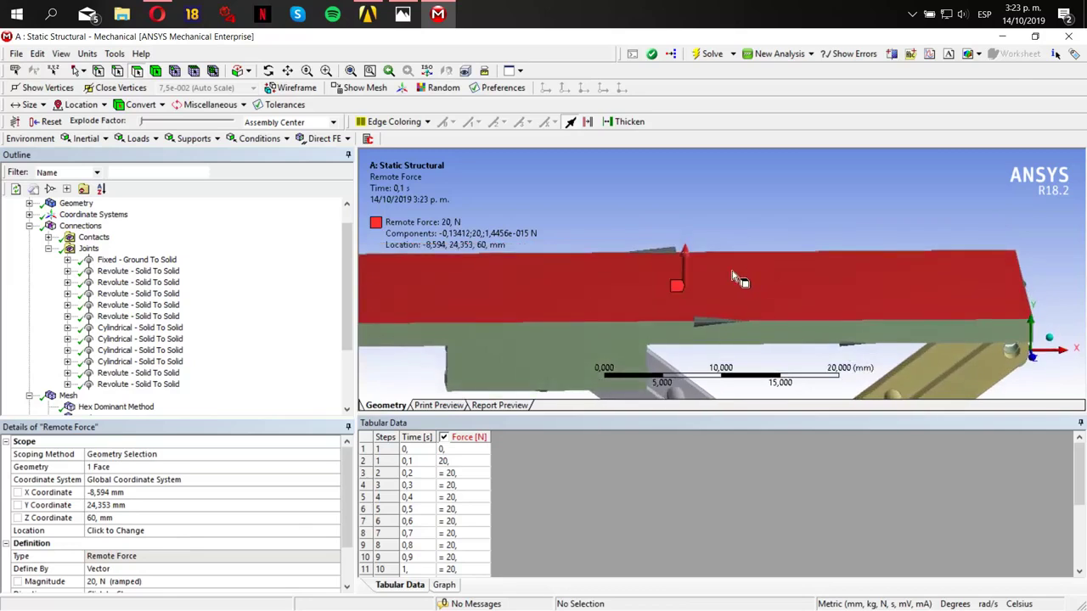
pyautogui.scroll(-3, 736, 279)
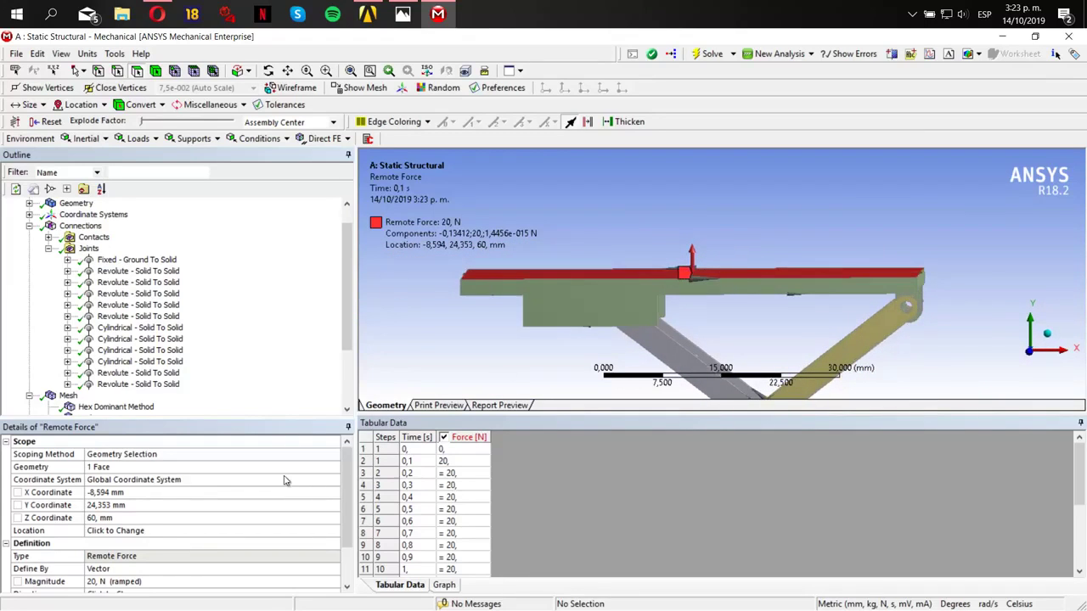
pyautogui.scroll(-2, 284, 481)
pyautogui.scroll(-1, 669, 282)
pyautogui.moveTo(669, 281); pyautogui.dragTo(669, 276, button='middle')
# - Turn on Large Deflection in the solver controls of the analysis settings
pyautogui.scroll(-2, 128, 365)
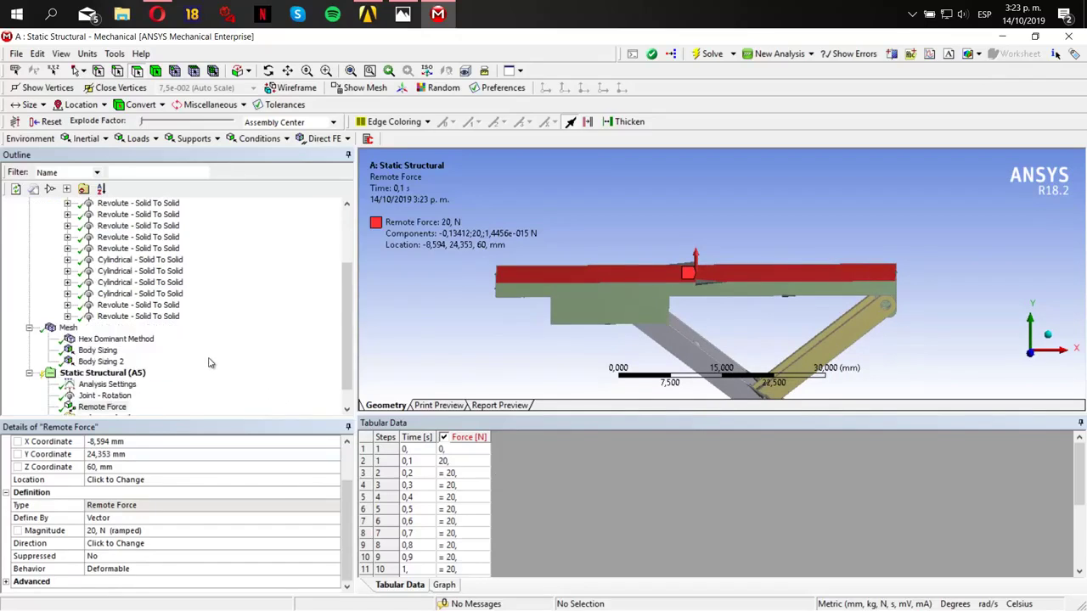
pyautogui.scroll(-1, 114, 376)
pyautogui.click(107, 362)
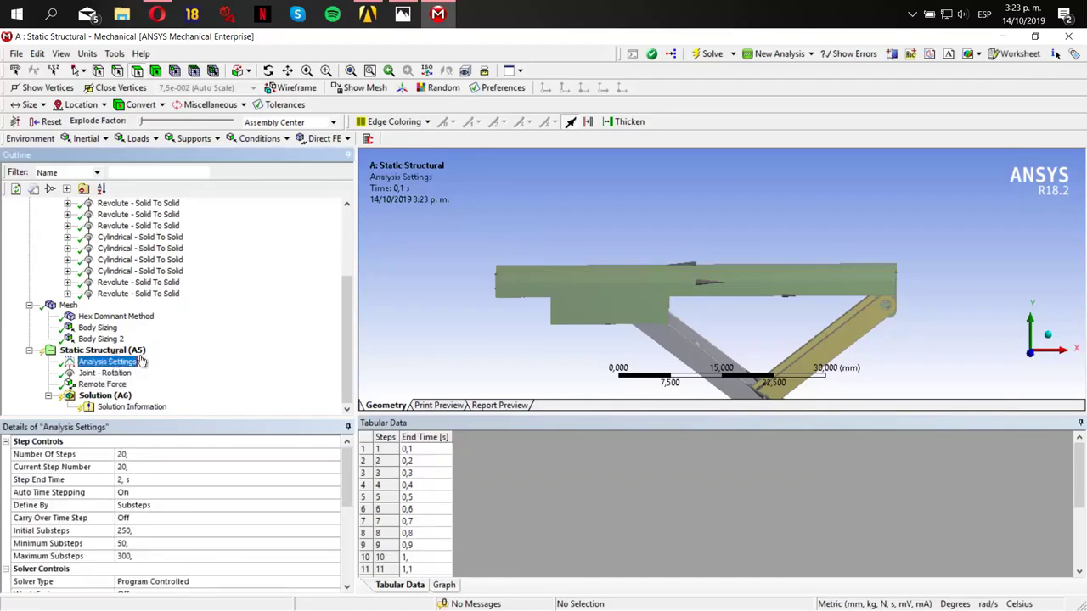
pyautogui.scroll(-3, 150, 498)
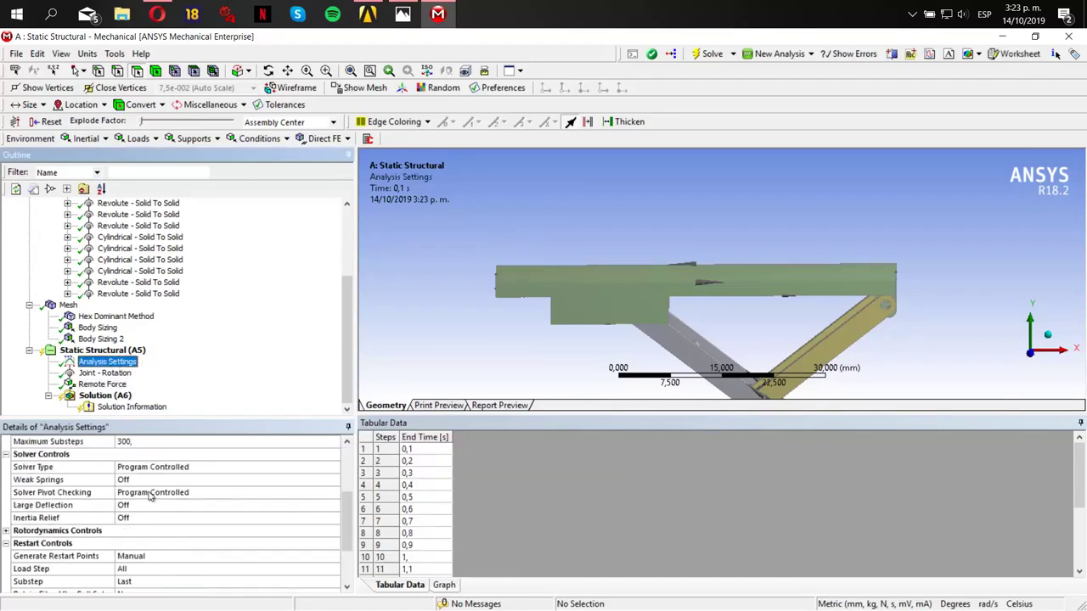
pyautogui.click(104, 507)
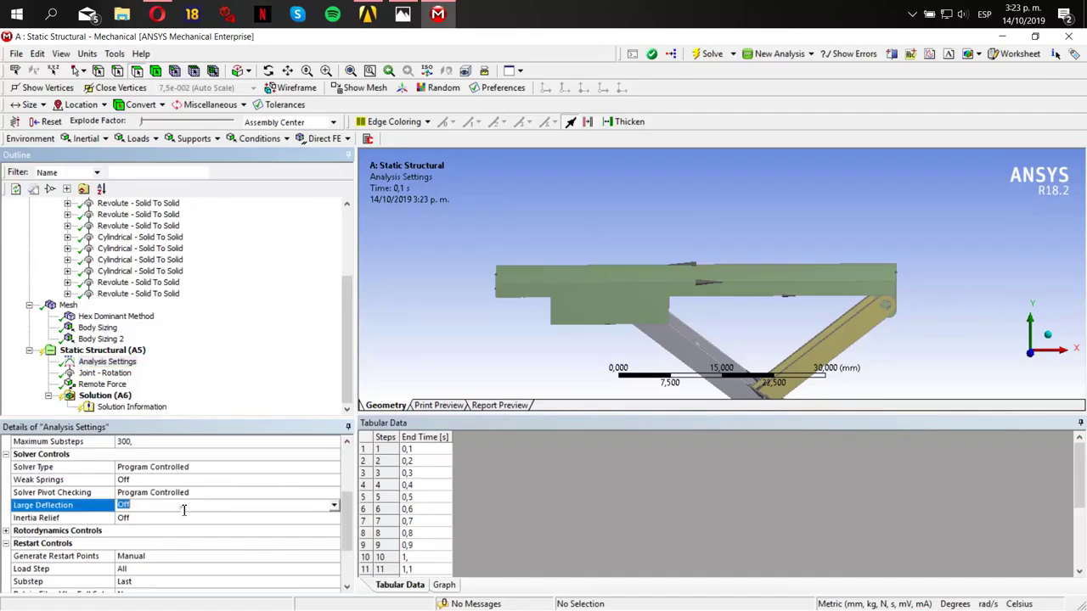
pyautogui.click(334, 505)
pyautogui.click(275, 525)
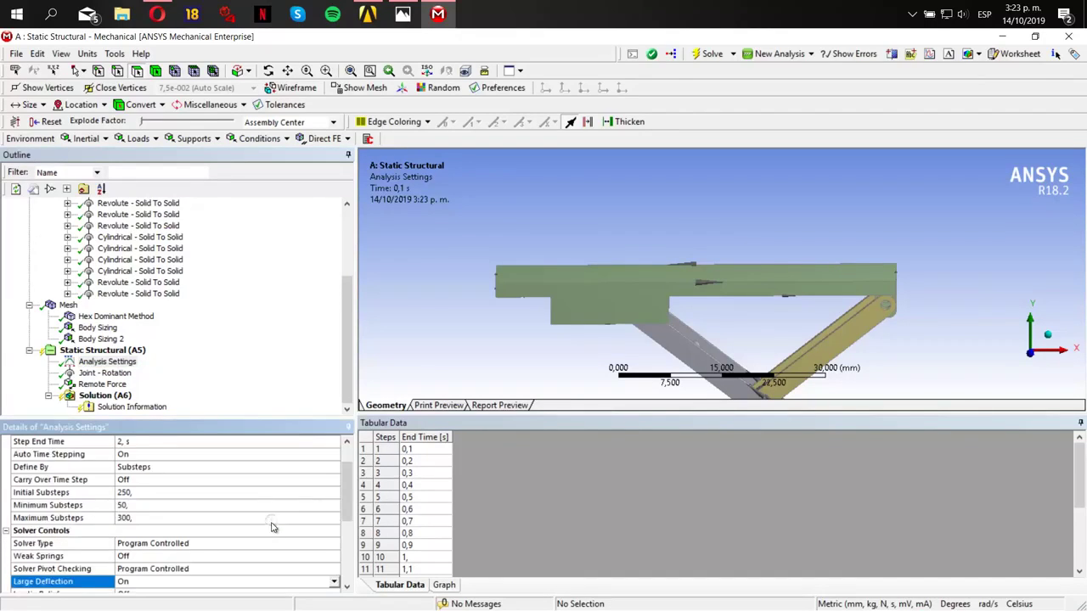
# - Review the Weak Springs option in the solver controls and the remaining restart and output sections of the analysis settings
pyautogui.scroll(-1, 263, 515)
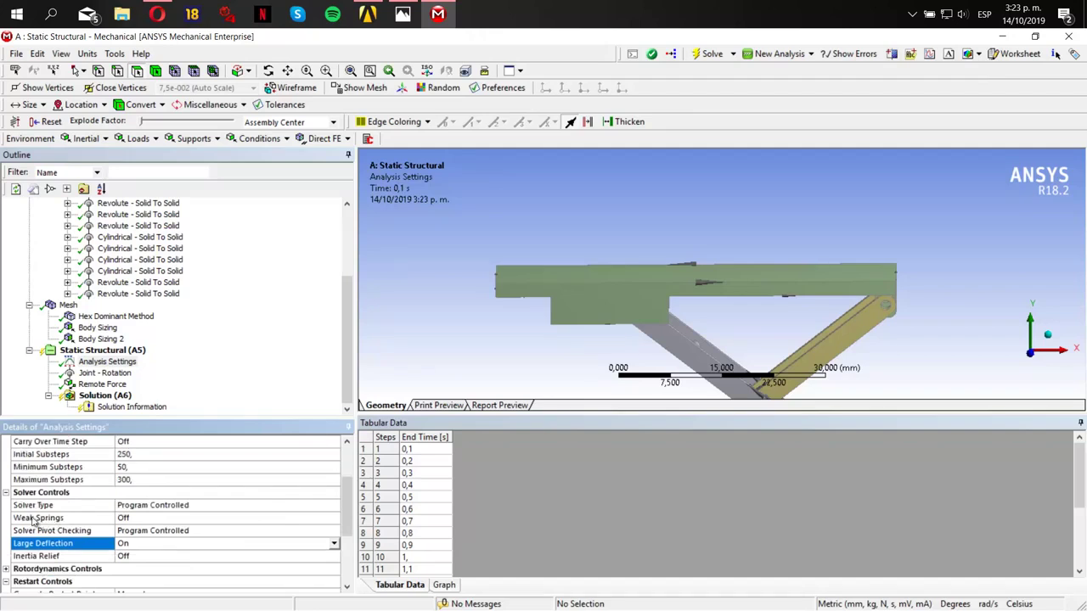
pyautogui.click(95, 519)
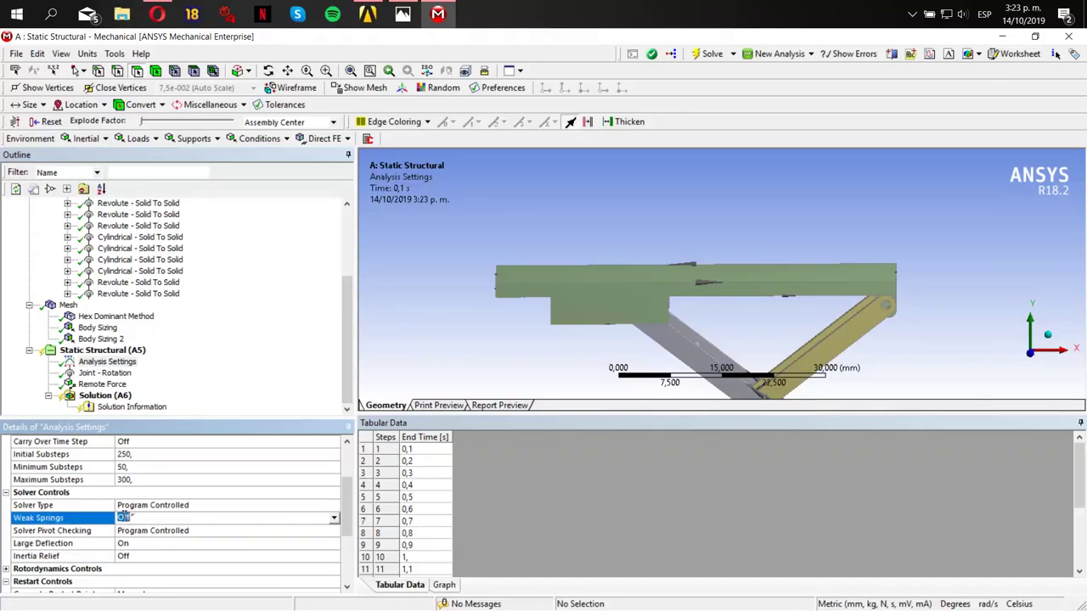
pyautogui.click(334, 520)
pyautogui.click(238, 541)
pyautogui.scroll(-3, 268, 475)
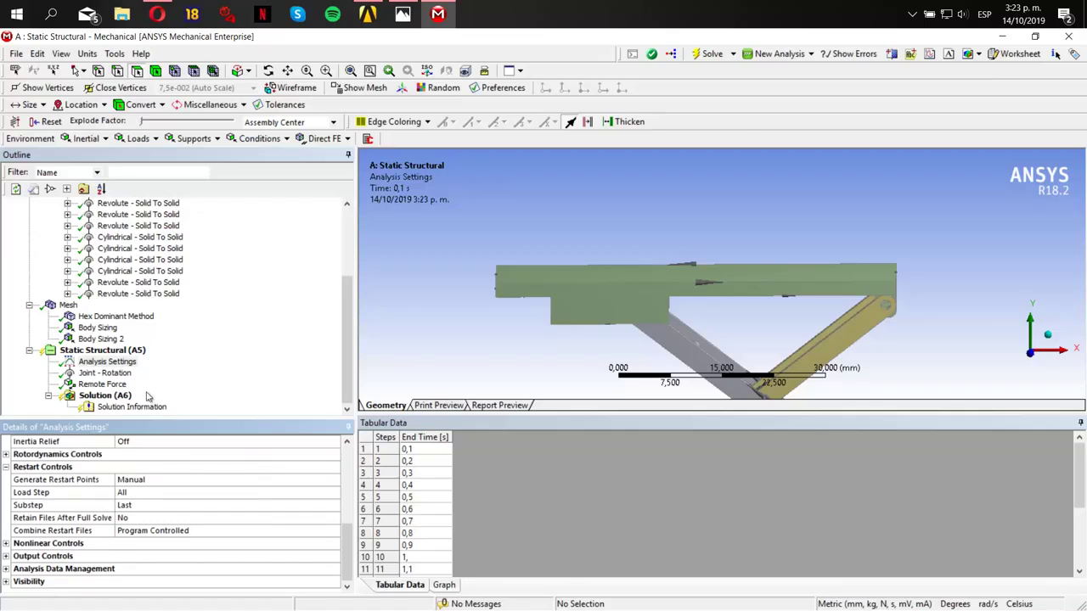
# - Add Total Deformation and Equivalent (von-Mises) Stress results for all bodies to the solution
pyautogui.click(106, 395)
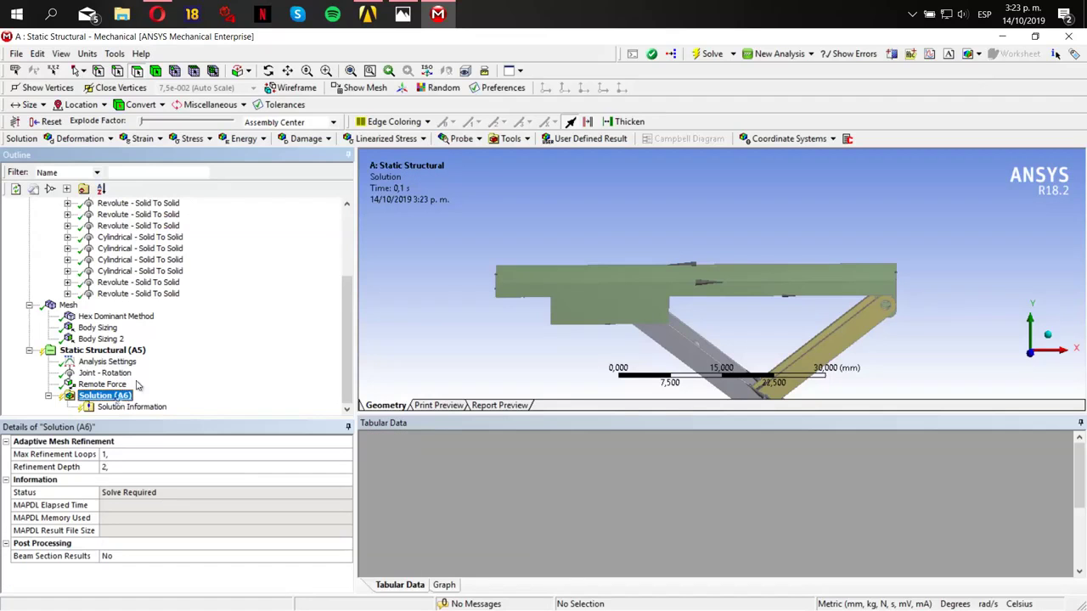
pyautogui.click(95, 143)
pyautogui.click(68, 155)
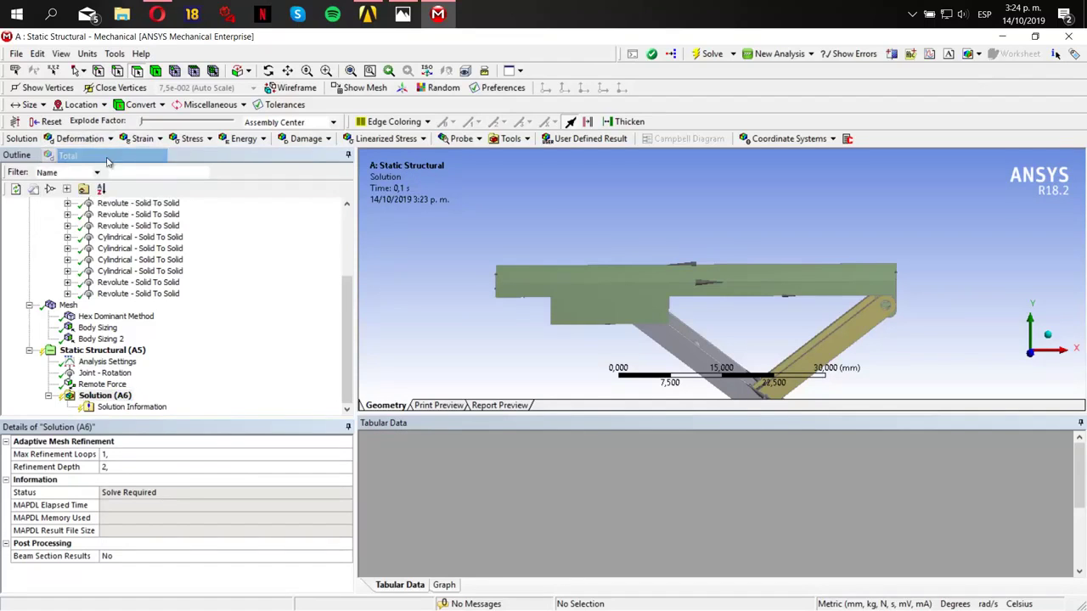
pyautogui.click(189, 138)
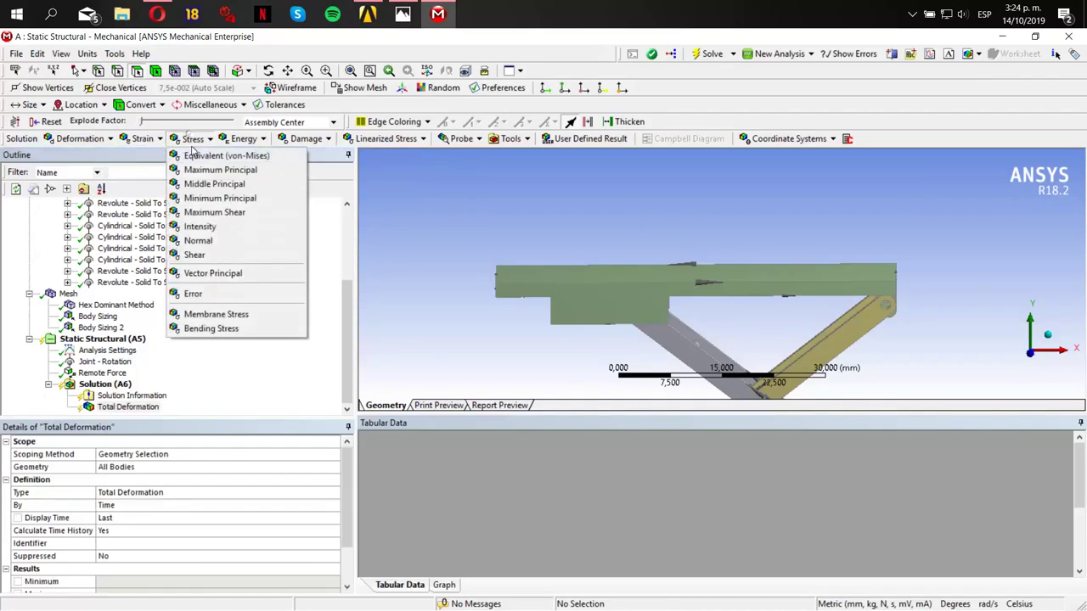
pyautogui.click(208, 152)
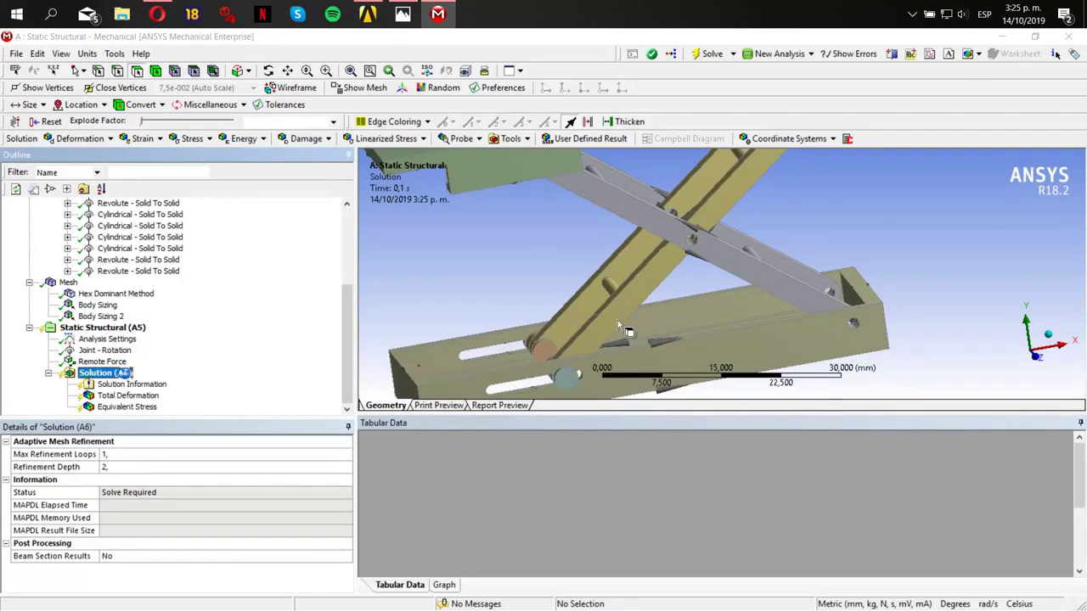
# - Add a joint probe for the Revolute - Solid To Solid joint at the base frame's pivot end, with Total Force as result type
pyautogui.moveTo(617, 320); pyautogui.dragTo(830, 325, button='middle')
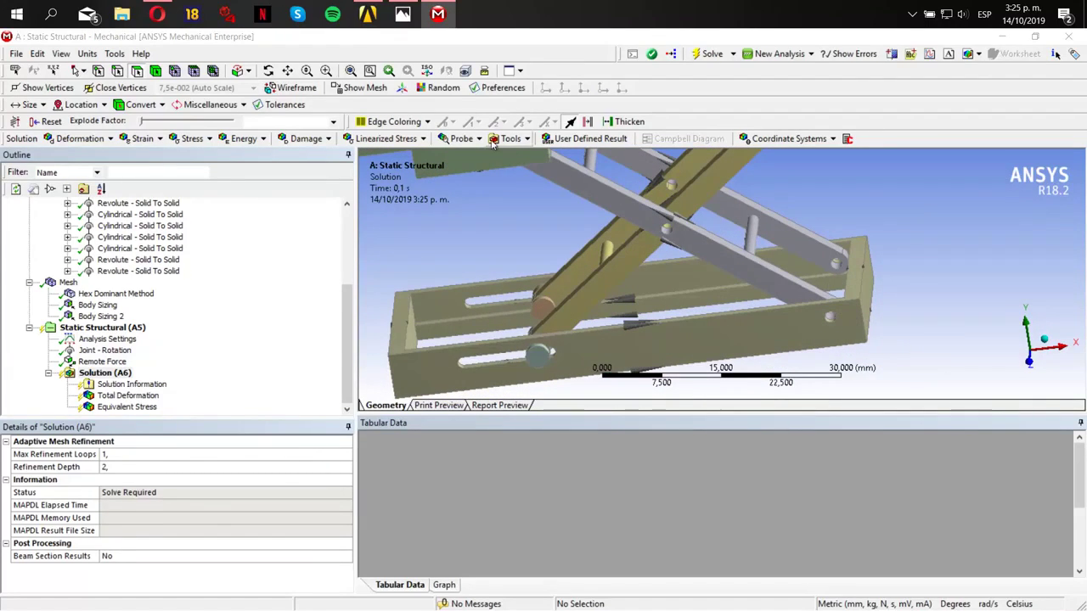
pyautogui.click(461, 138)
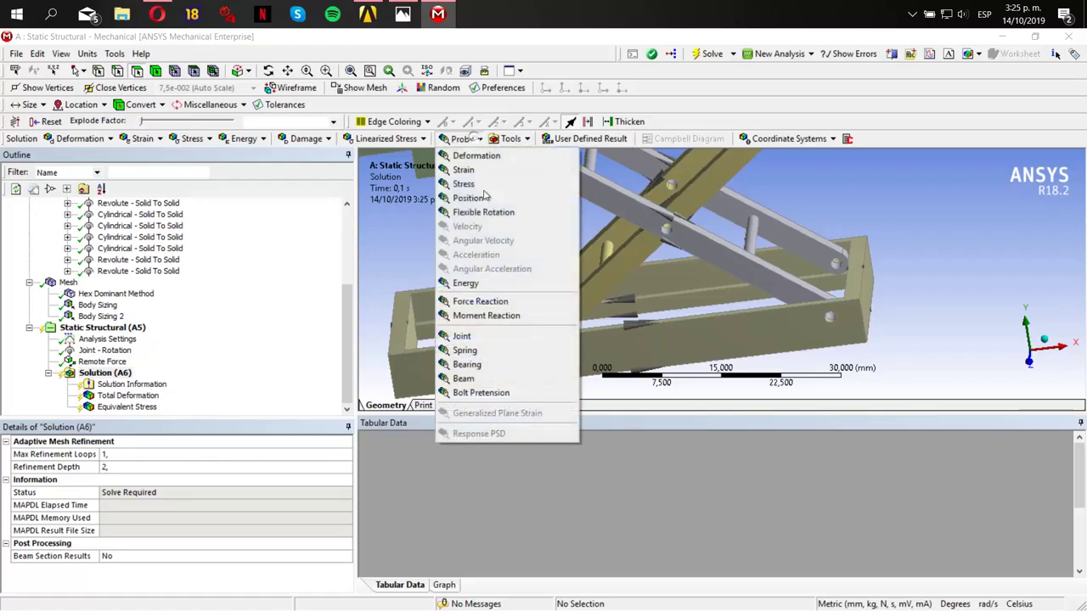
pyautogui.click(485, 340)
pyautogui.click(181, 489)
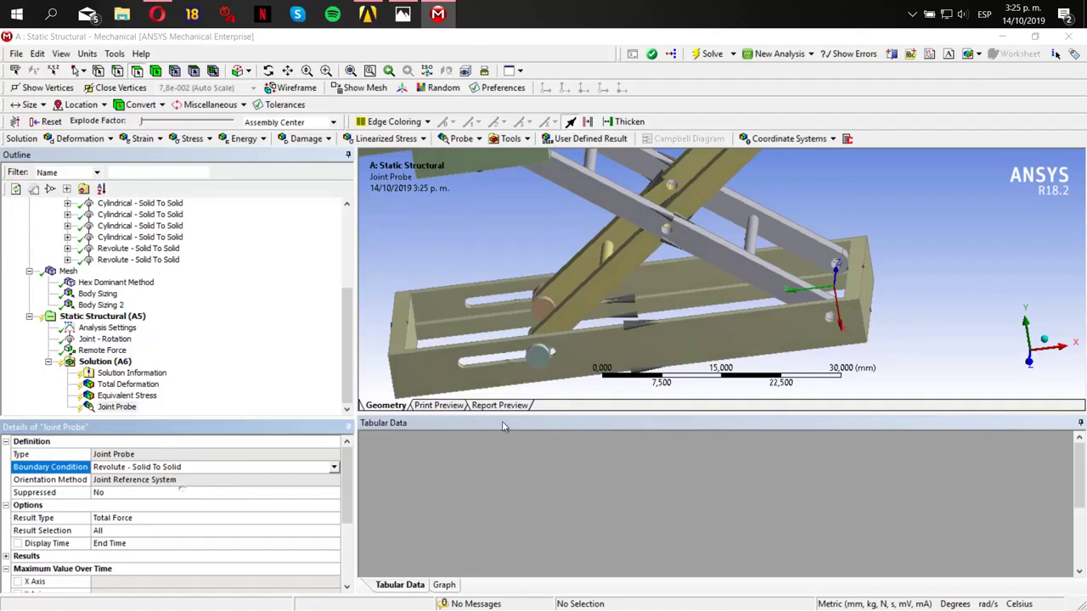
pyautogui.click(53, 520)
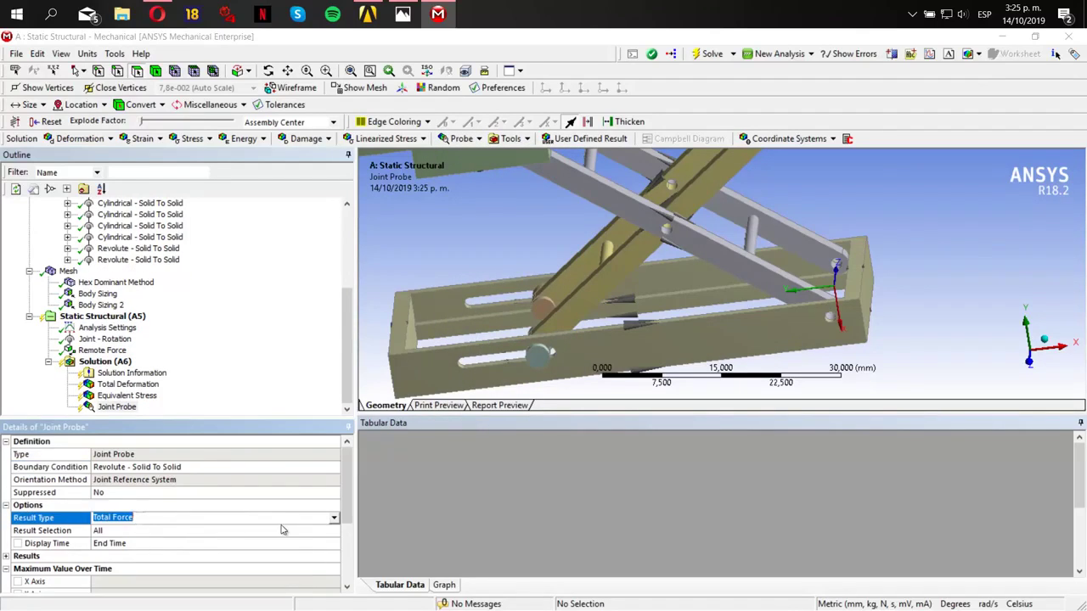
pyautogui.click(334, 520)
pyautogui.click(302, 542)
pyautogui.scroll(-3, 184, 530)
# - Solve the static structural analysis with the requested deformation, stress and joint probe results
pyautogui.click(119, 362)
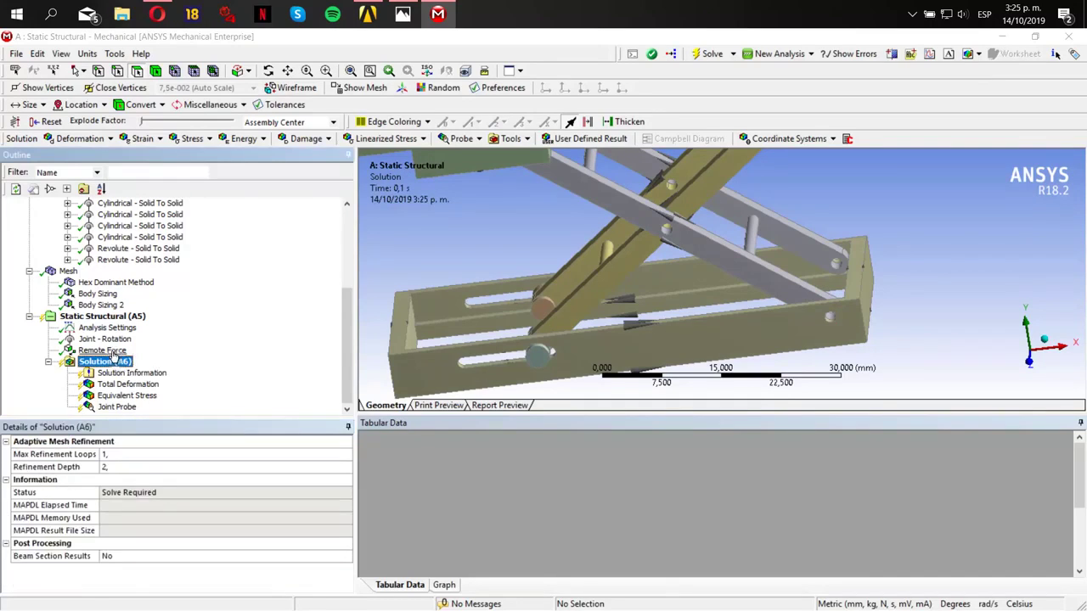
pyautogui.rightClick(121, 361)
pyautogui.click(143, 382)
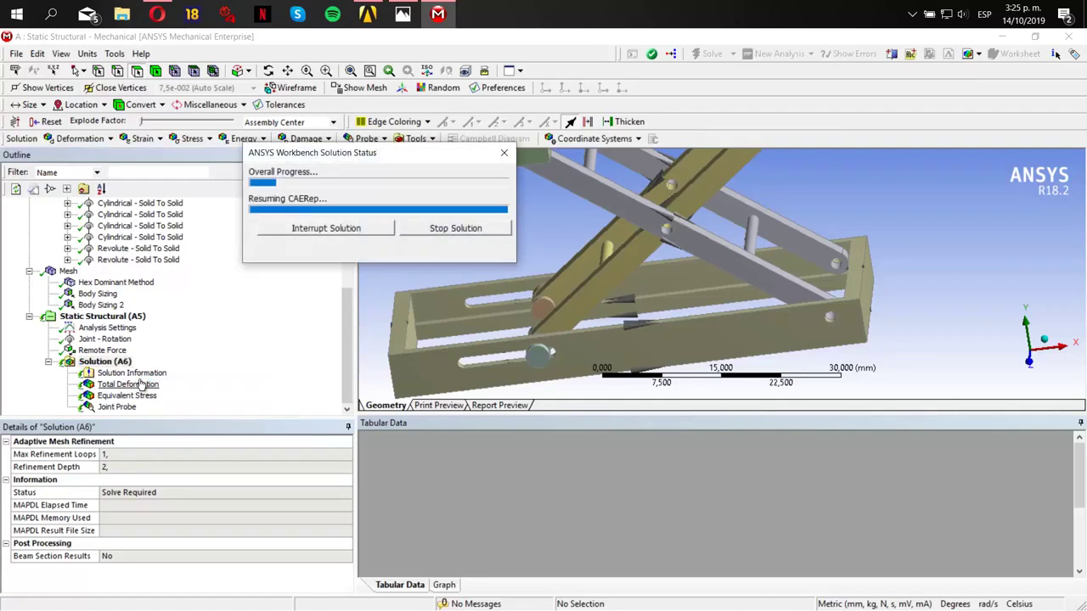
# - Set the solution output to Force Convergence and move the solution status window off the plot area
pyautogui.click(136, 375)
pyautogui.click(179, 456)
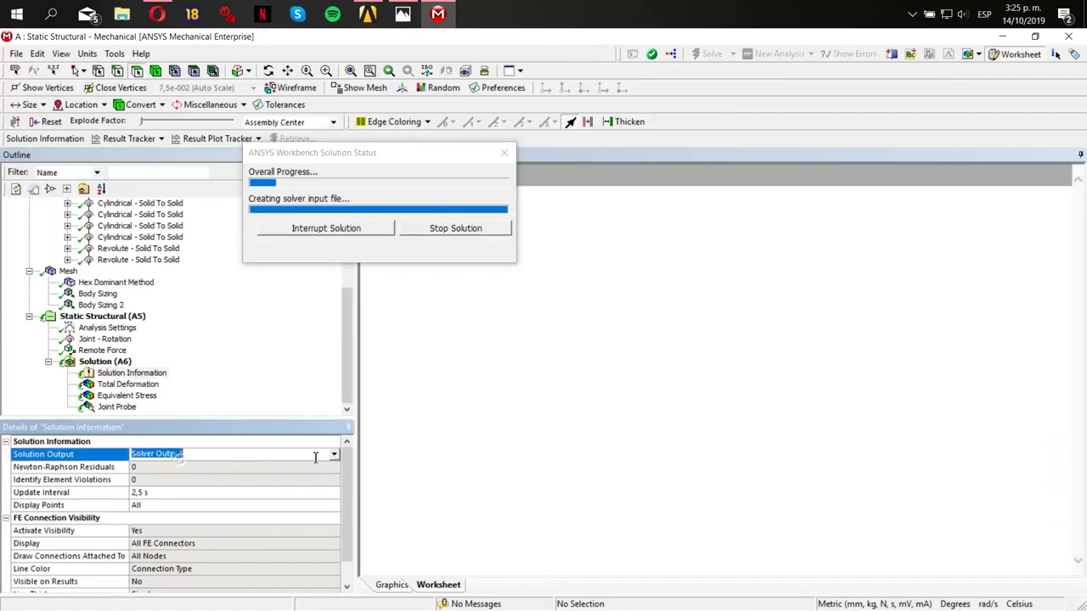
pyautogui.click(179, 456)
pyautogui.click(294, 480)
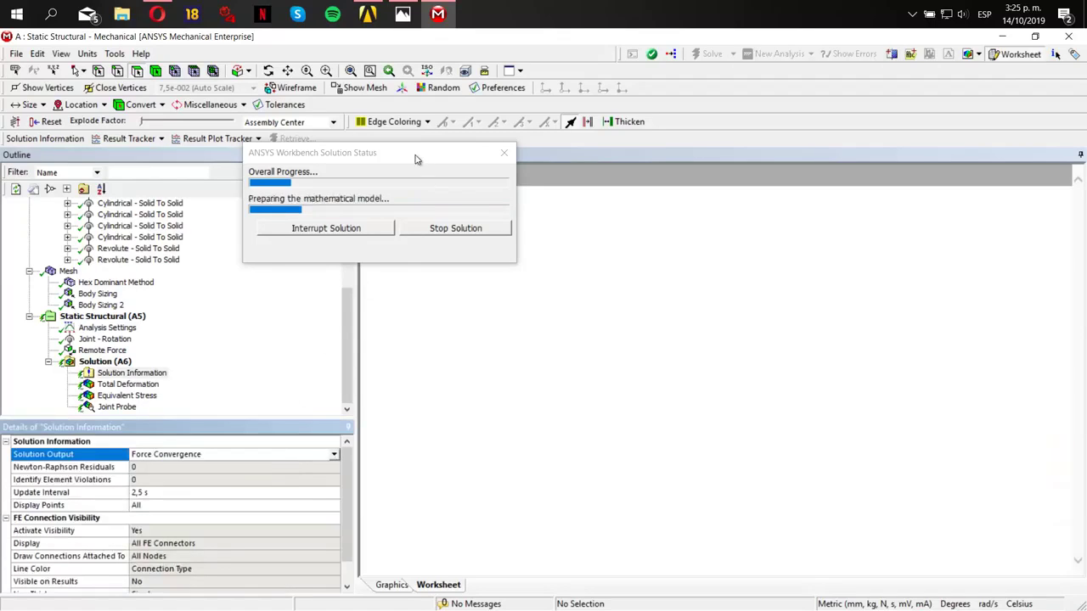
pyautogui.moveTo(416, 157); pyautogui.dragTo(275, 167)
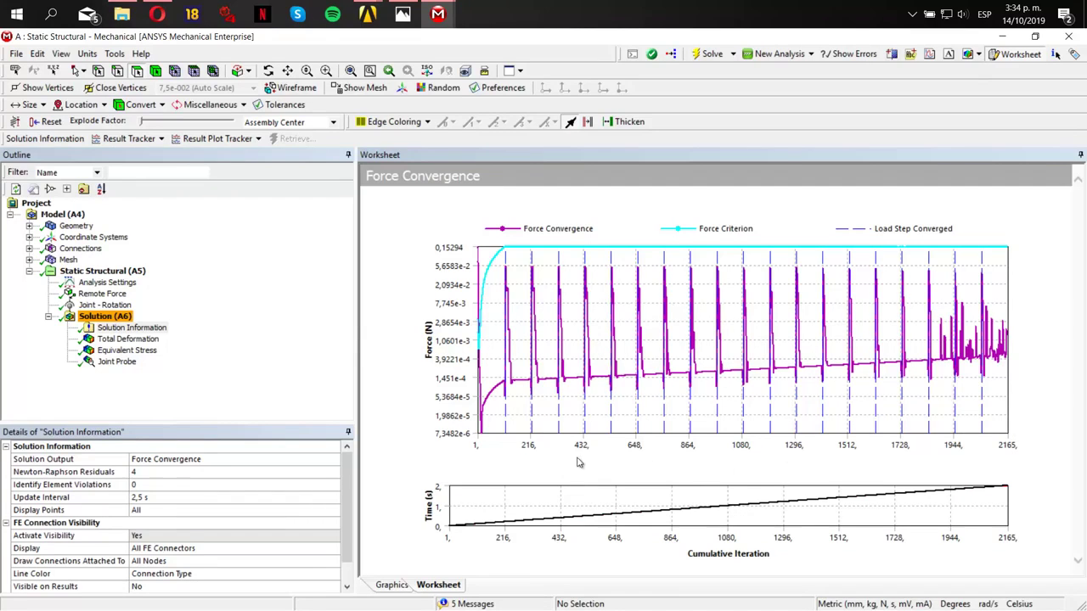
# - Inspect the Total Deformation result on the lowered lift and bring up the Equivalent Stress result
pyautogui.click(127, 349)
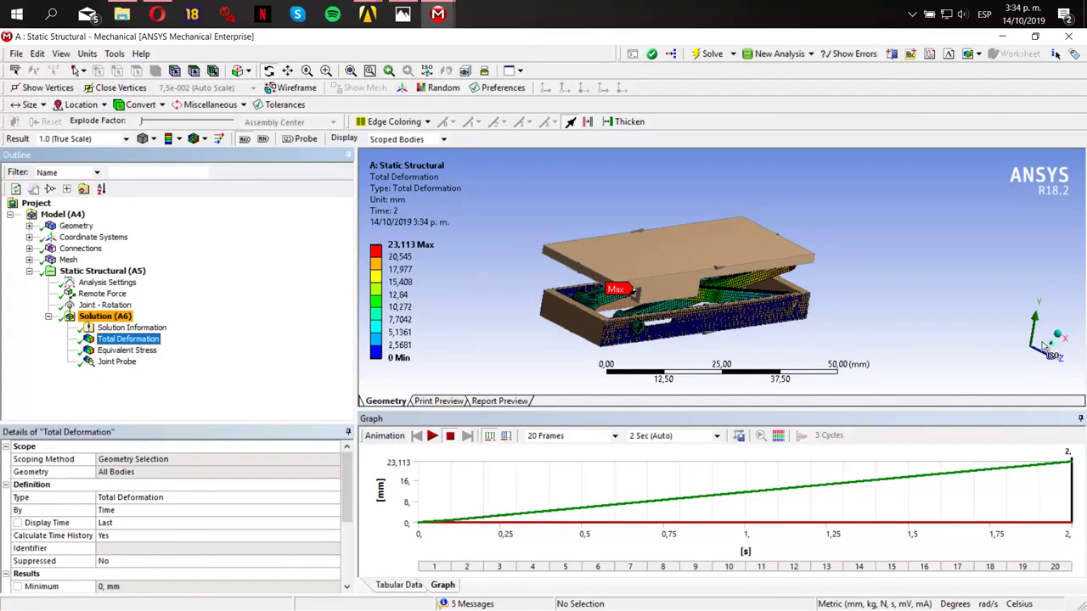
pyautogui.moveTo(897, 319)
pyautogui.mouseDown()
pyautogui.moveTo(886, 317)
pyautogui.moveTo(981, 318)
pyautogui.moveTo(891, 327)
pyautogui.mouseUp()
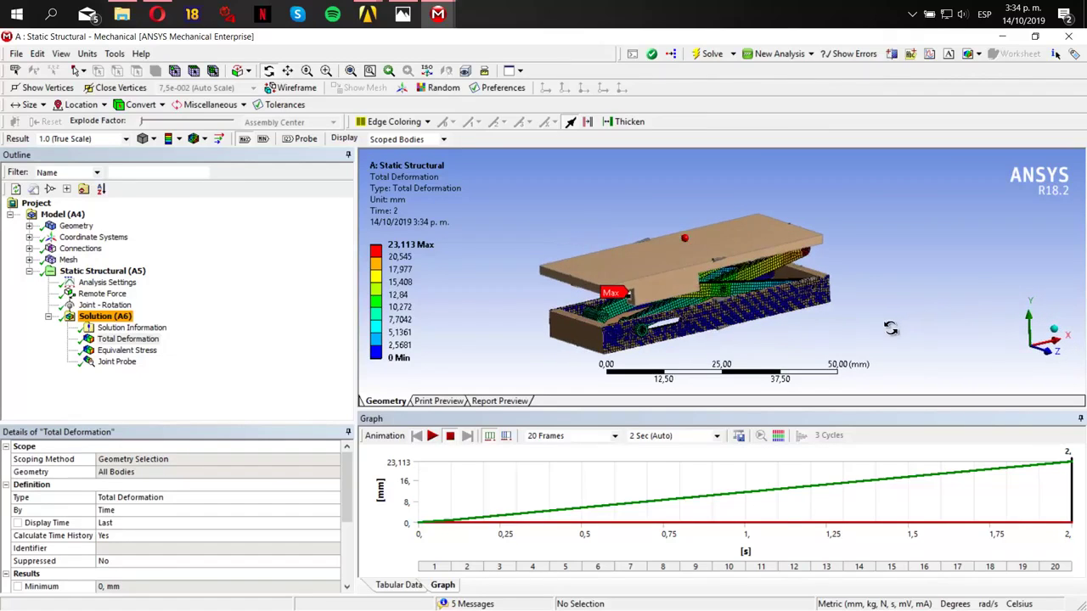
pyautogui.click(127, 350)
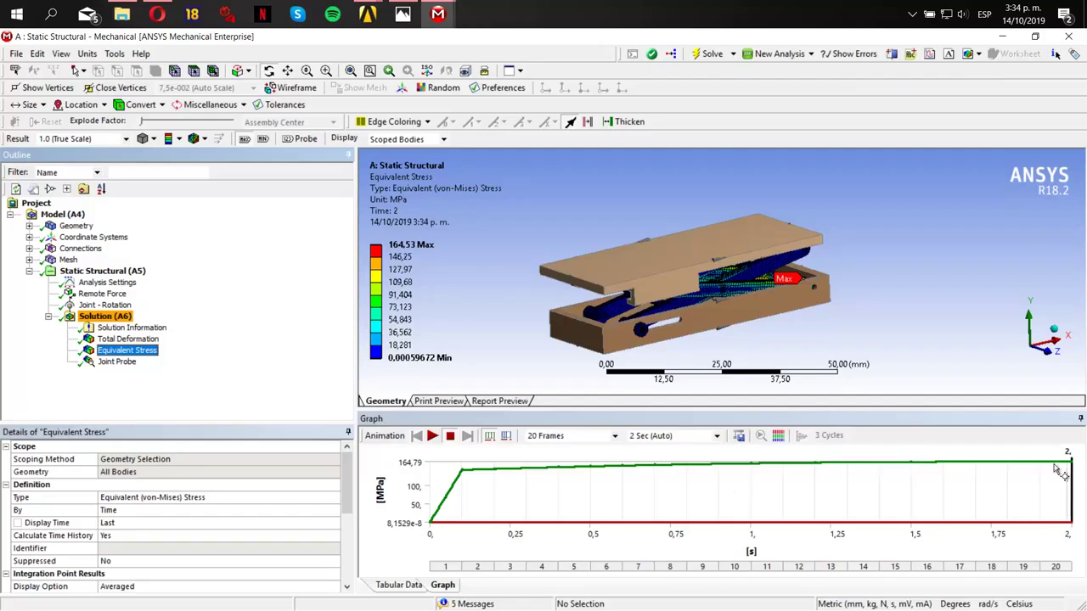
# - Set the stress result animation to 100 frames over 4 seconds
pyautogui.scroll(-1, 655, 340)
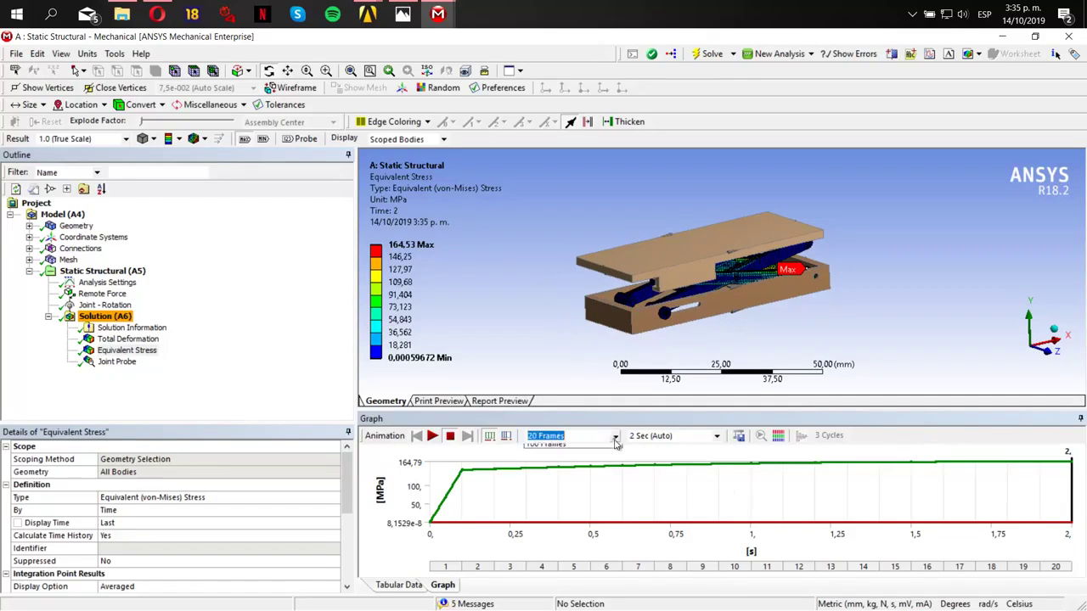
pyautogui.click(566, 486)
pyautogui.click(718, 436)
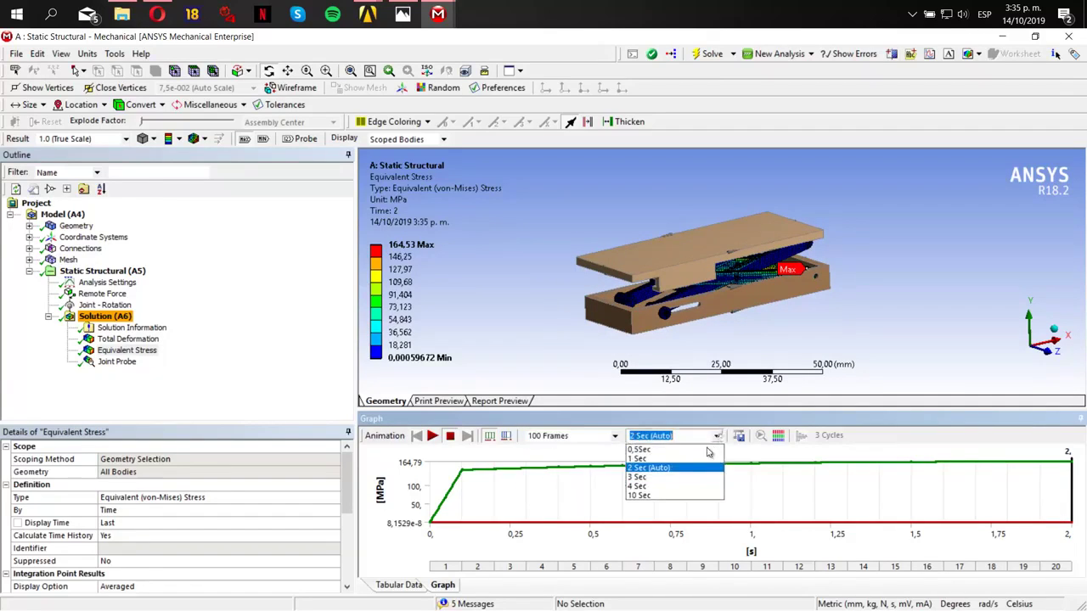
pyautogui.click(665, 486)
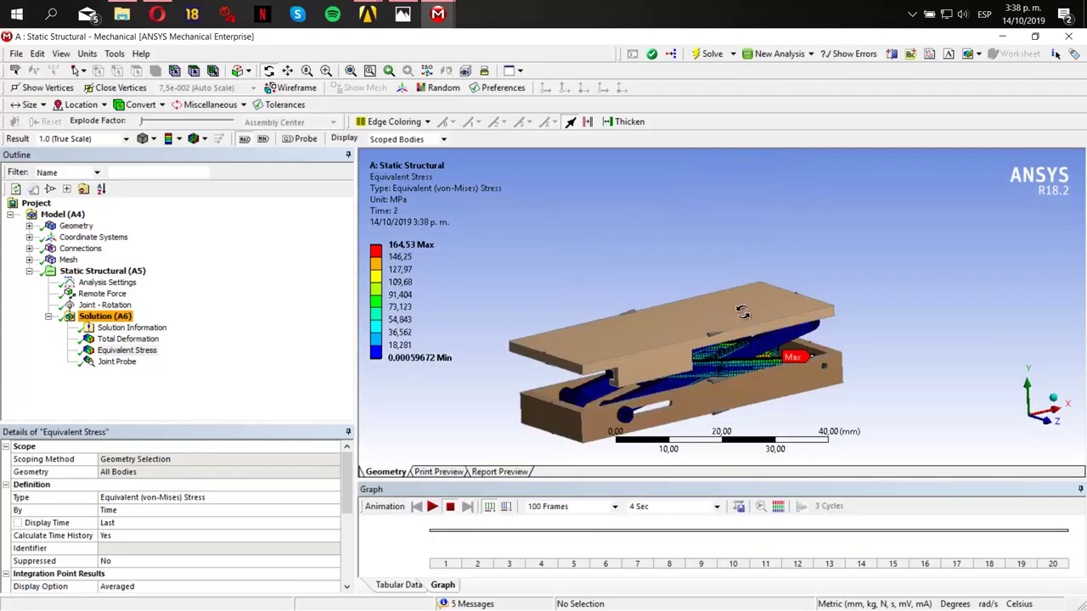
# - Examine the maximum equivalent stress location on the scissor arm near the base pivot from several angles
pyautogui.moveTo(743, 312)
pyautogui.keyDown('ctrl'); pyautogui.mouseDown(button='middle')
pyautogui.moveTo(736, 284)
pyautogui.moveTo(753, 316)
pyautogui.mouseUp(button='middle'); pyautogui.keyUp('ctrl')
pyautogui.scroll(6, 785, 307)
pyautogui.keyDown('ctrl'); pyautogui.moveTo(815, 301); pyautogui.dragTo(679, 352, button='middle'); pyautogui.keyUp('ctrl')
pyautogui.scroll(3, 684, 353)
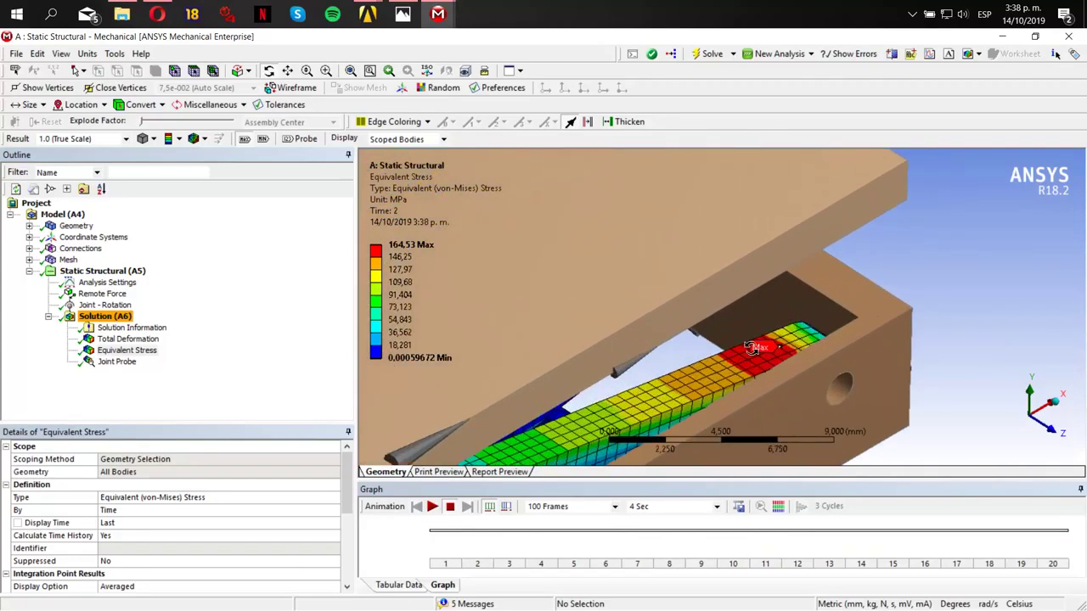
pyautogui.moveTo(751, 347); pyautogui.dragTo(640, 388, button='middle')
pyautogui.scroll(2, 823, 334)
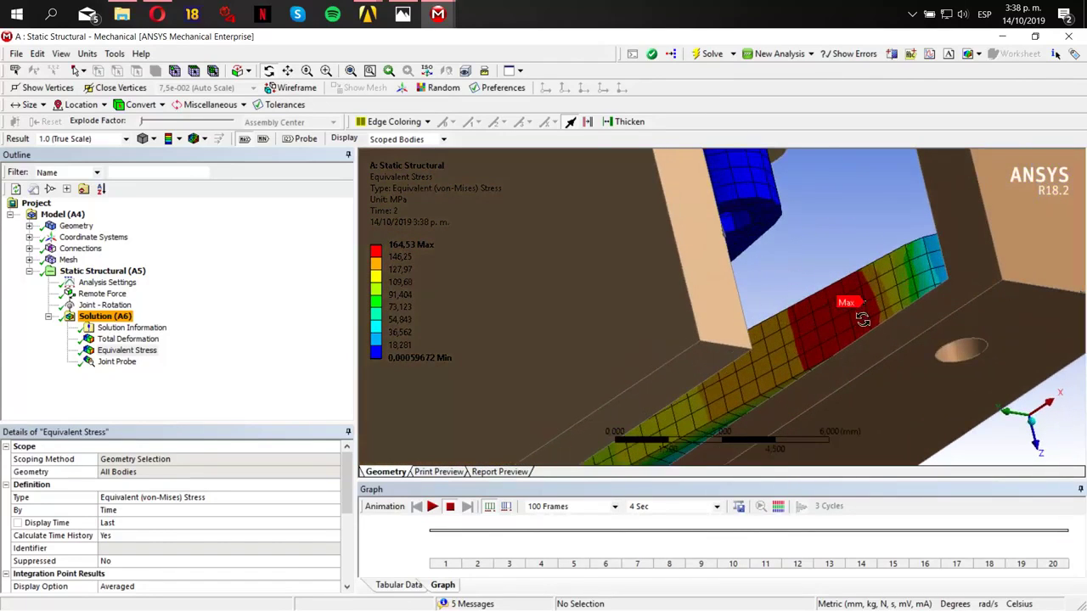
pyautogui.moveTo(867, 302); pyautogui.dragTo(859, 261, button='middle')
pyautogui.scroll(-5, 825, 307)
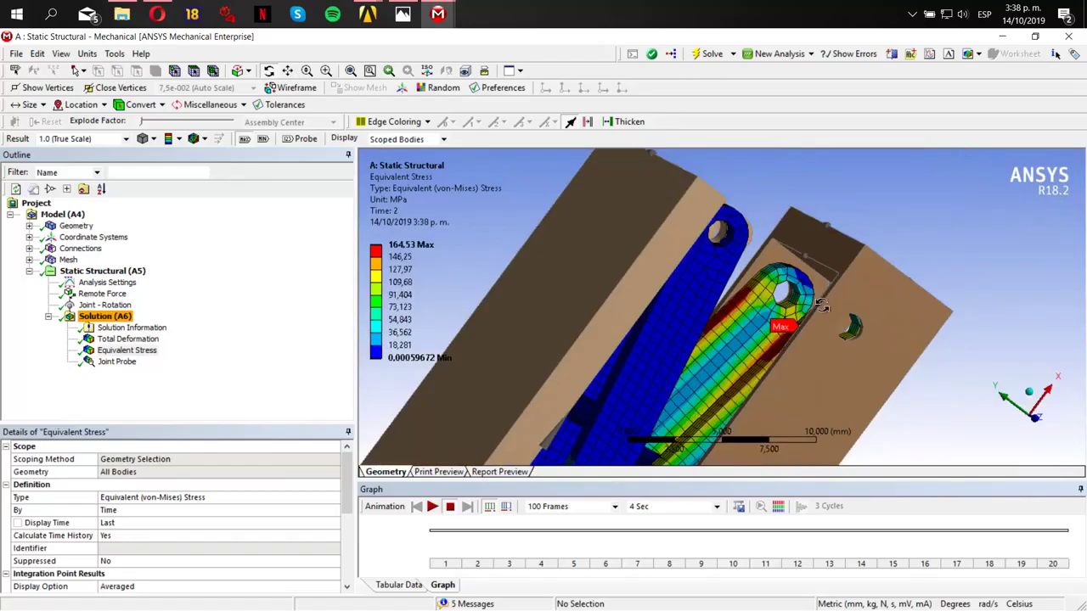
pyautogui.moveTo(820, 309); pyautogui.dragTo(699, 271, button='middle')
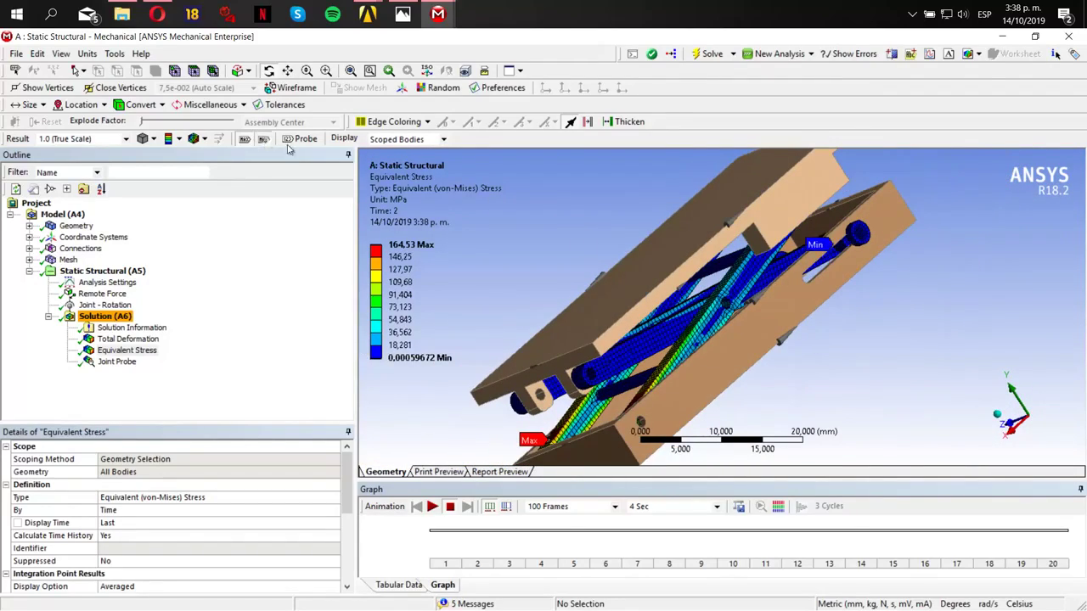
# - Examine the minimum equivalent stress location at the sliding pins and return to an overall view of the lift
pyautogui.scroll(-1, 866, 278)
pyautogui.moveTo(866, 279); pyautogui.dragTo(836, 383, button='middle')
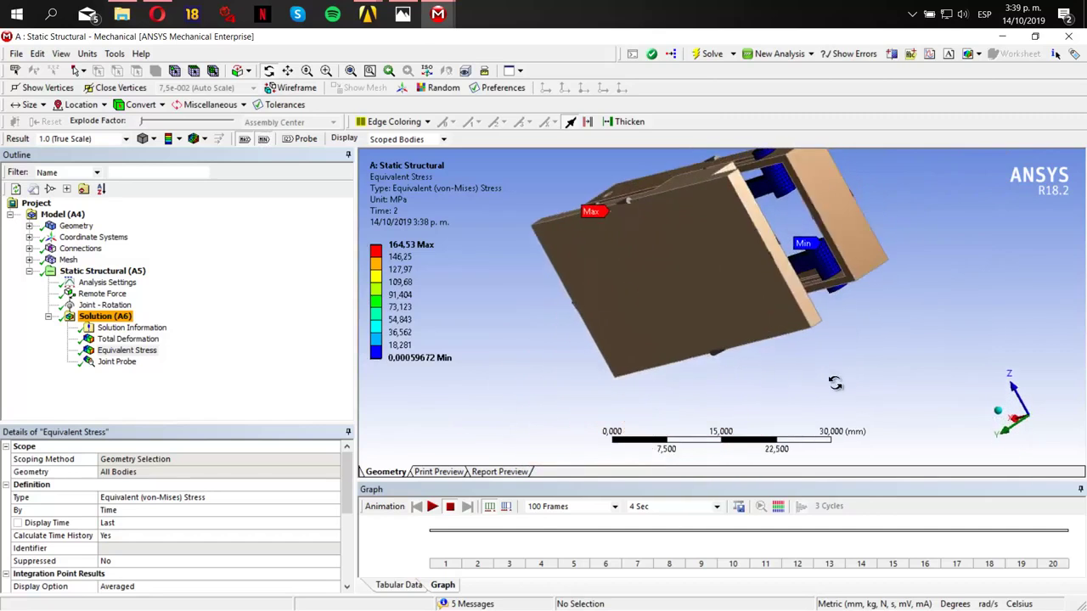
pyautogui.scroll(4, 812, 266)
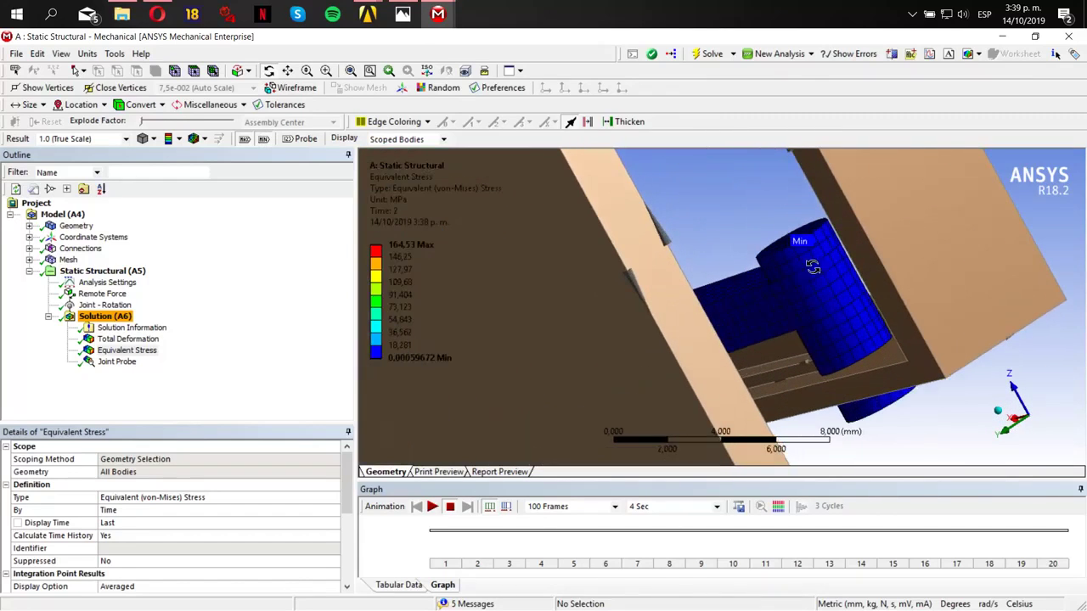
pyautogui.scroll(-5, 684, 349)
pyautogui.moveTo(567, 344); pyautogui.dragTo(805, 109, button='middle')
pyautogui.moveTo(733, 300); pyautogui.dragTo(722, 332, button='middle')
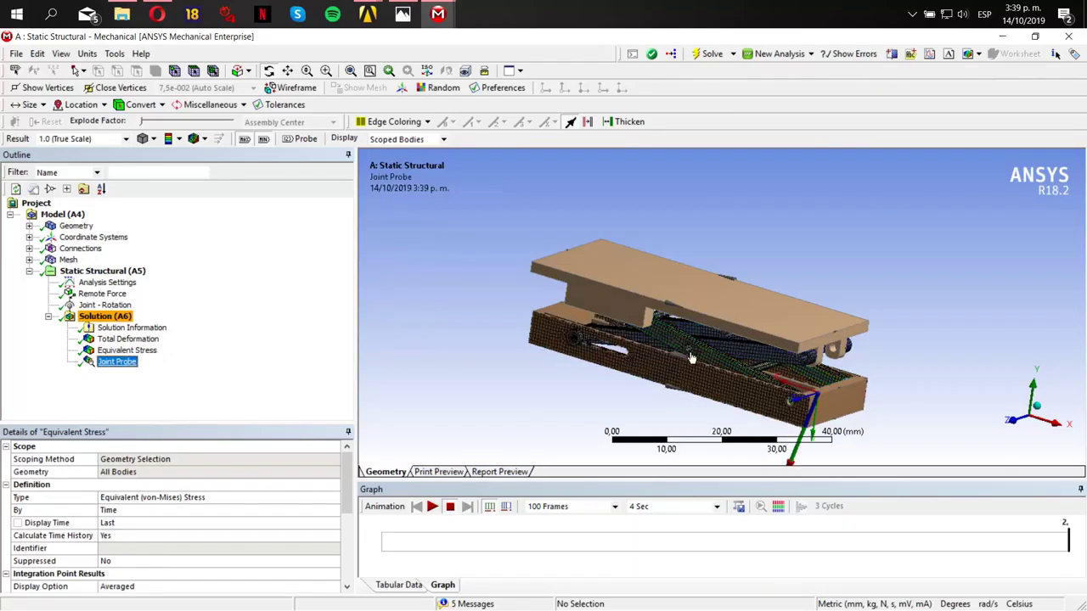
# - Read the joint probe's total force table from its first time step and inspect the reaction arrow at the base joint
pyautogui.moveTo(735, 367); pyautogui.dragTo(740, 321, button='middle')
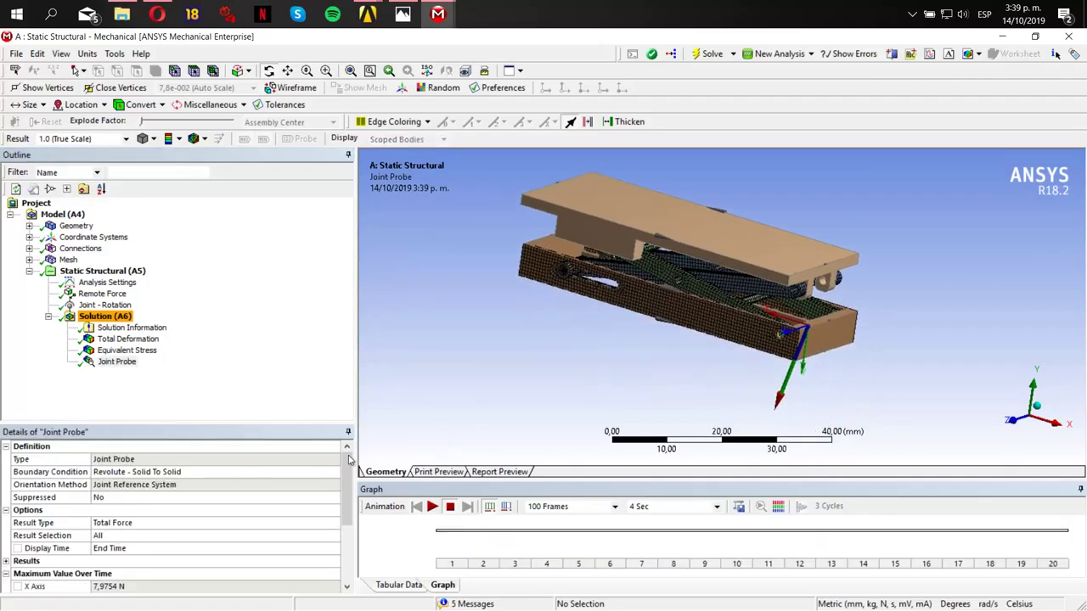
pyautogui.moveTo(498, 472); pyautogui.dragTo(498, 460)
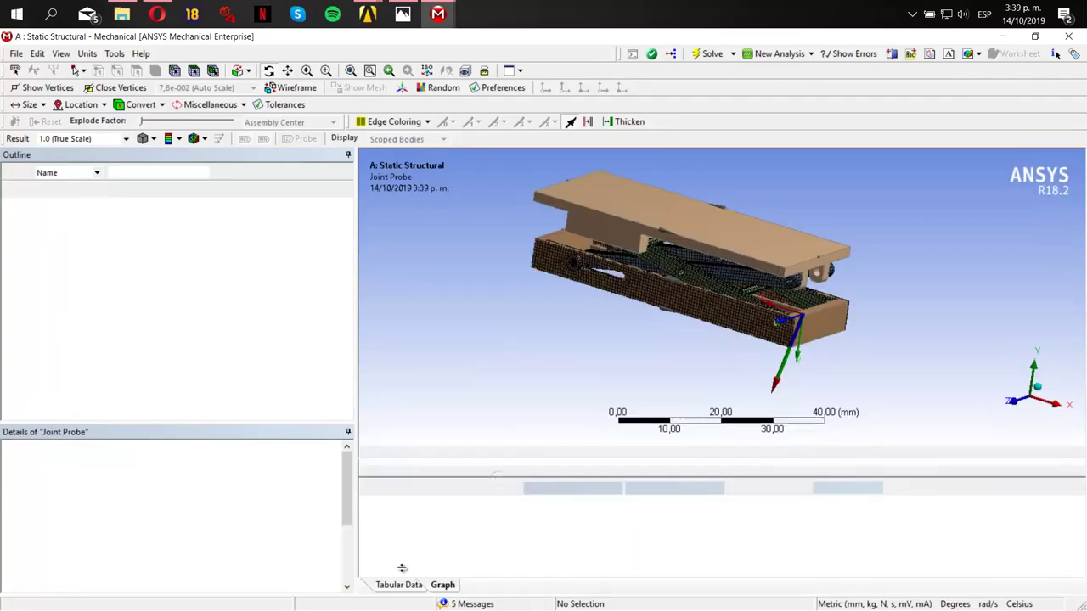
pyautogui.click(389, 584)
pyautogui.scroll(20, 798, 514)
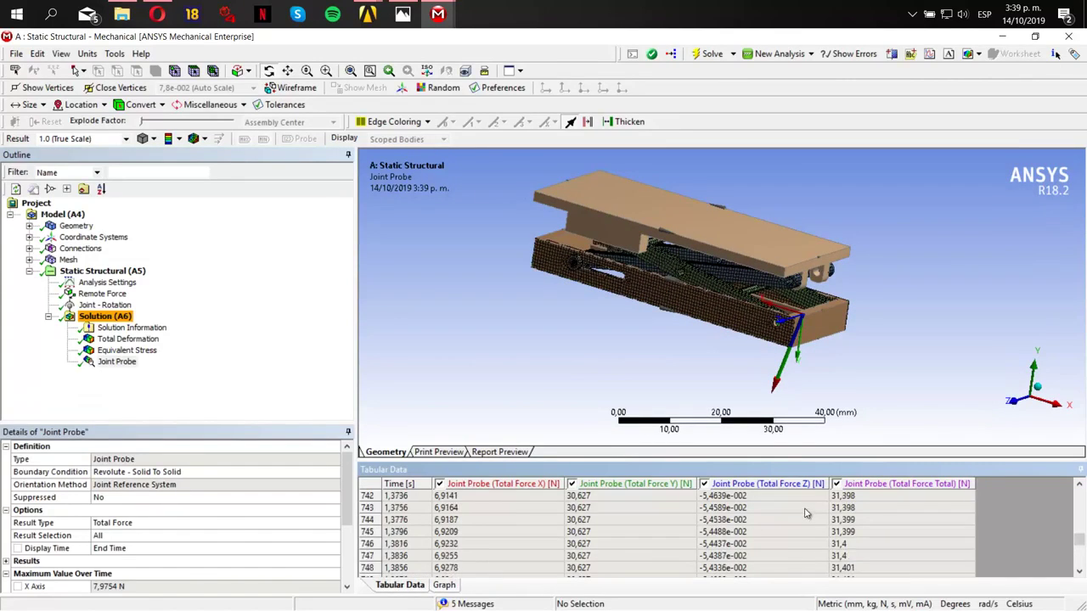
pyautogui.scroll(20, 805, 510)
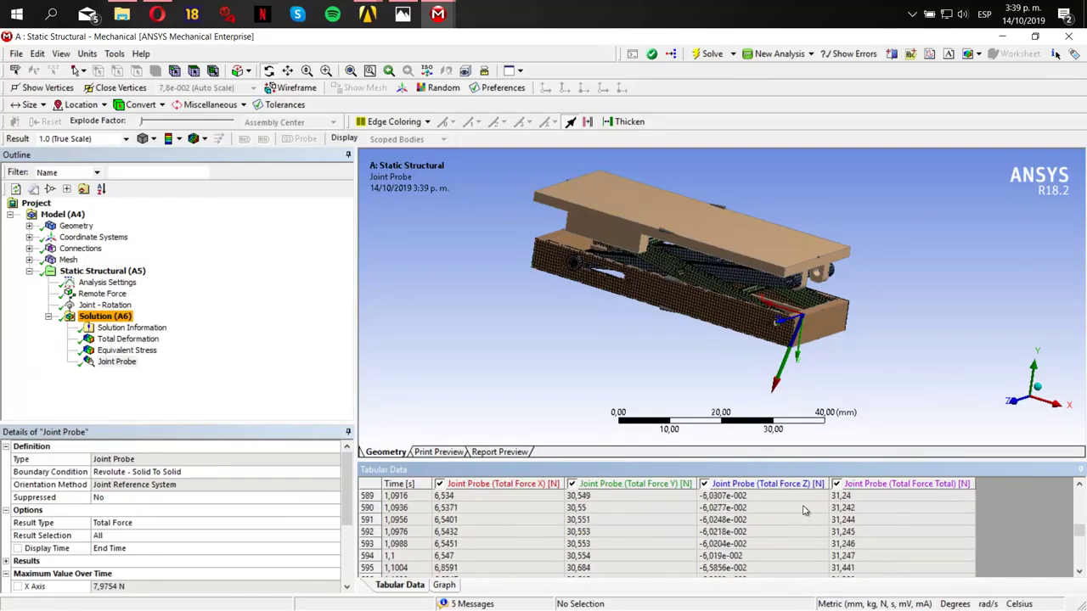
pyautogui.moveTo(1079, 526); pyautogui.dragTo(1081, 492)
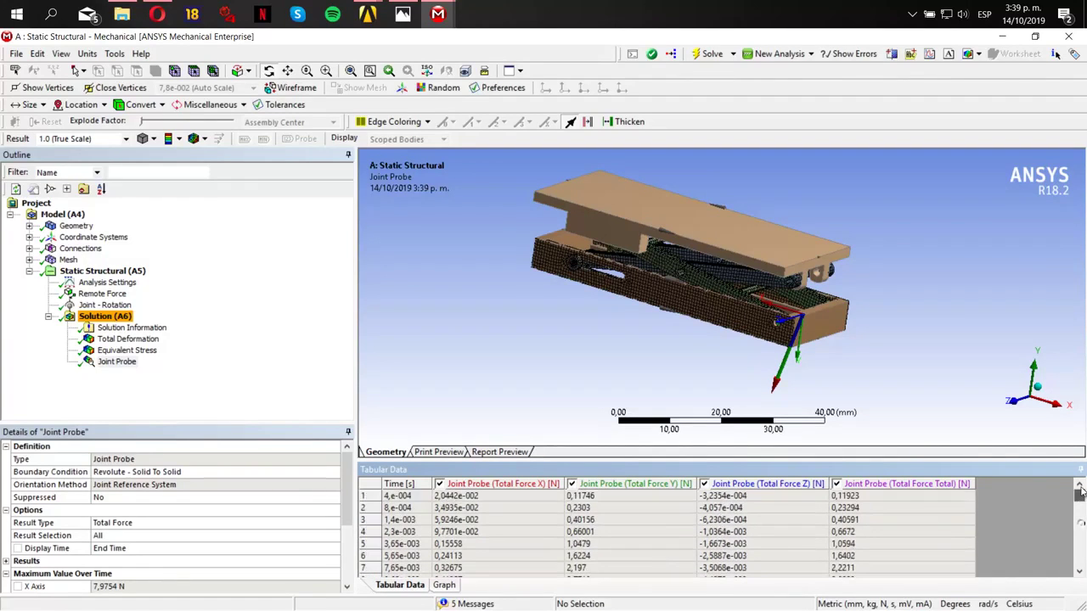
pyautogui.moveTo(803, 359); pyautogui.dragTo(765, 338, button='middle')
pyautogui.scroll(4, 779, 348)
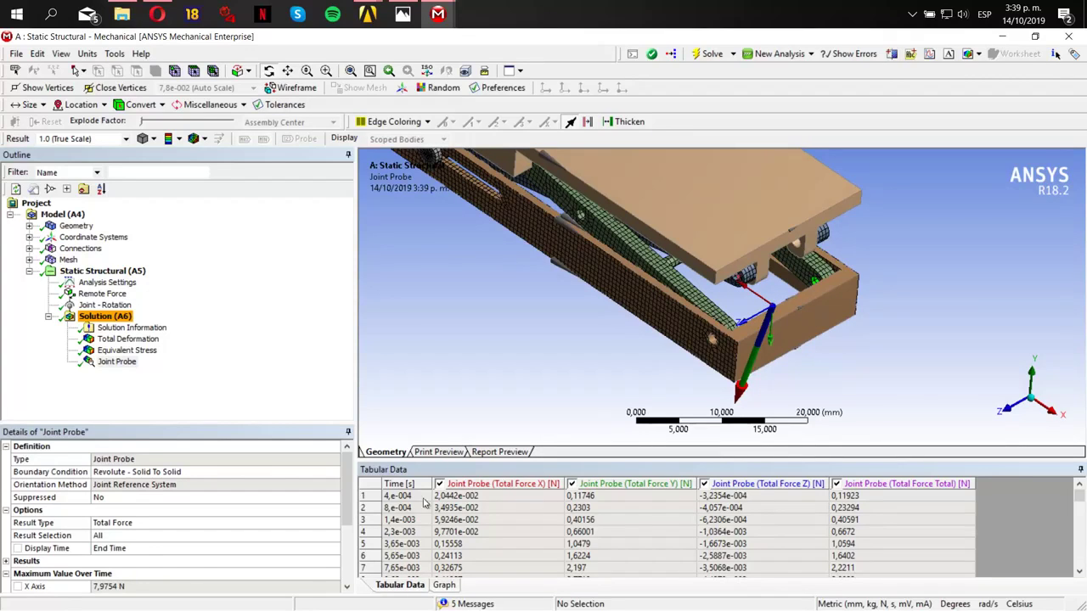
# - Play the joint probe animation with its force graph, and return to the Equivalent Stress result on the whole lift
pyautogui.click(442, 585)
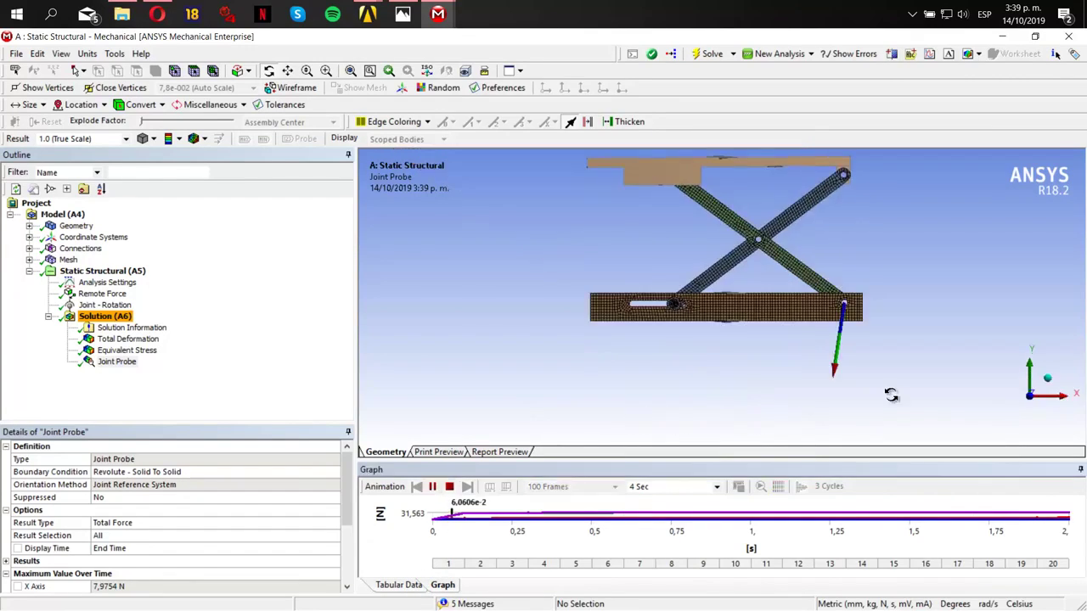
pyautogui.moveTo(866, 364); pyautogui.dragTo(788, 386, button='middle')
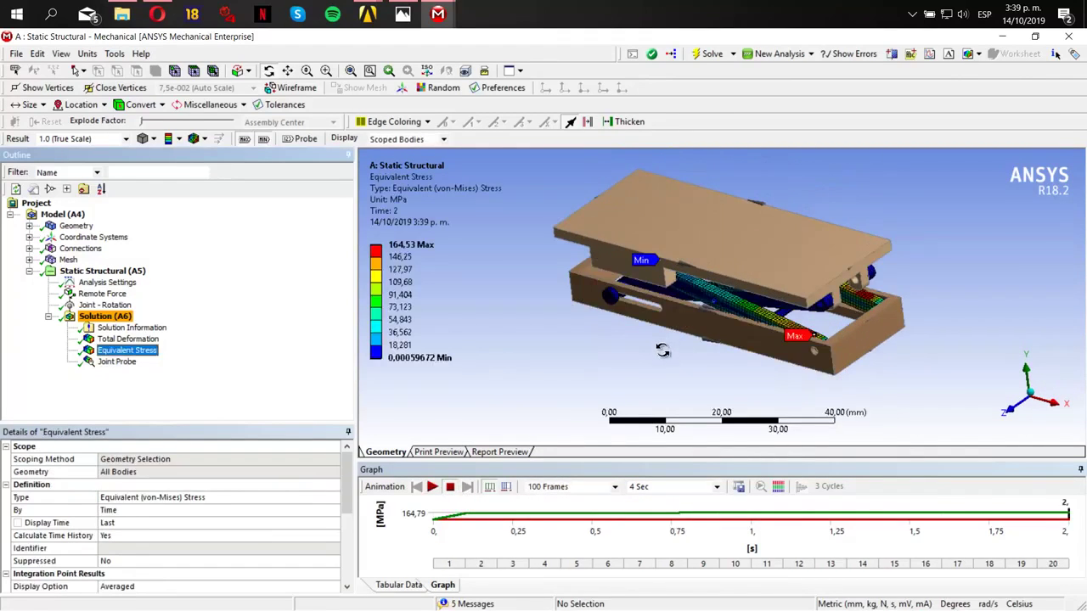
pyautogui.moveTo(673, 348); pyautogui.dragTo(741, 344, button='middle')
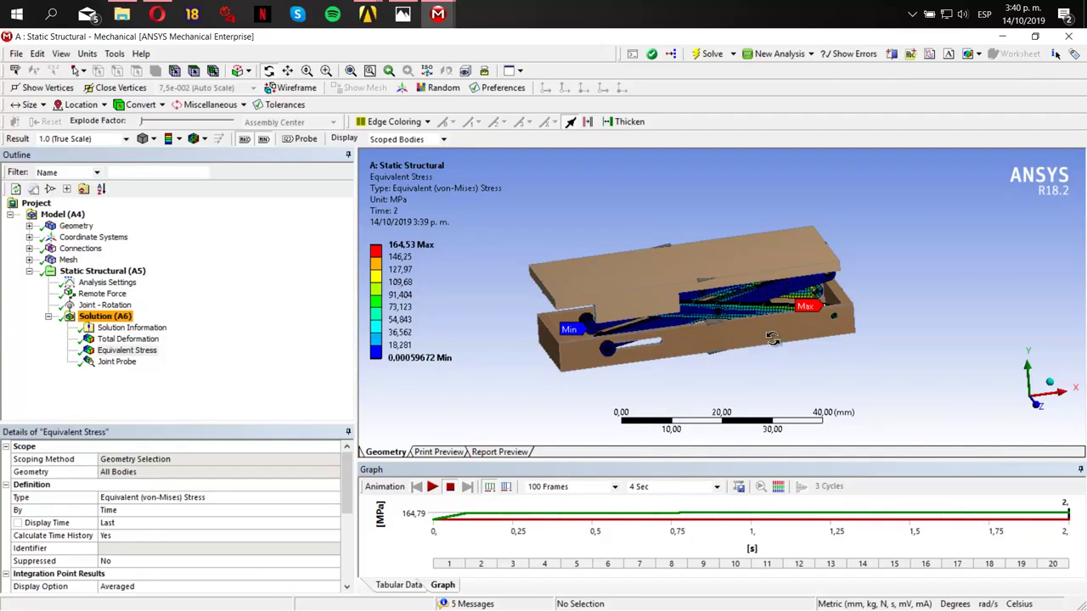